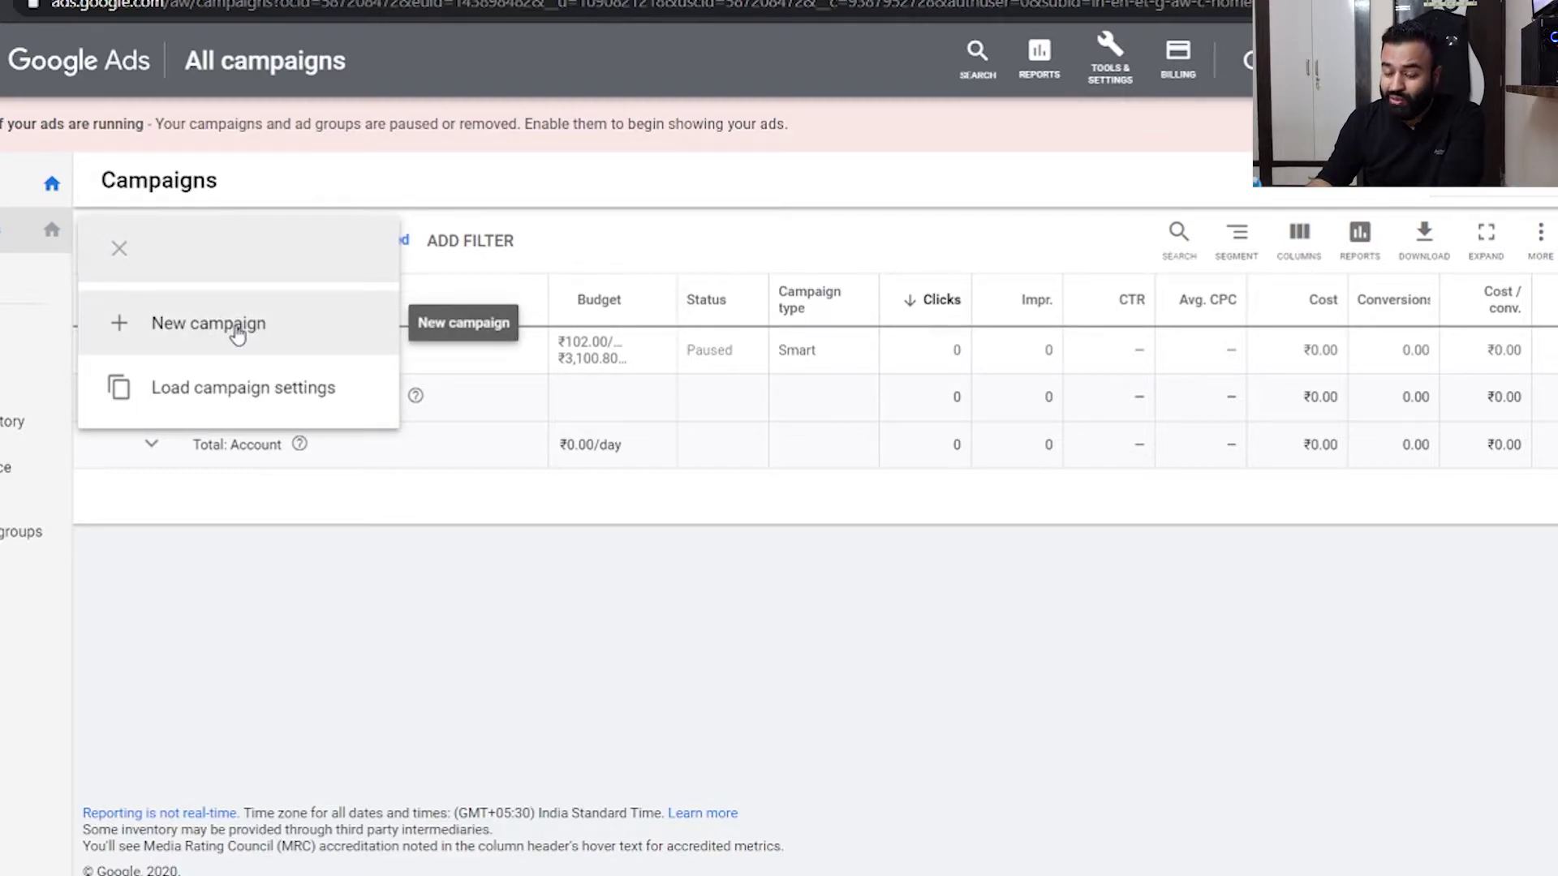
- Start a new campaign without a goal's guidance, using the Video type and the Custom video campaign subtype
click(237, 332)
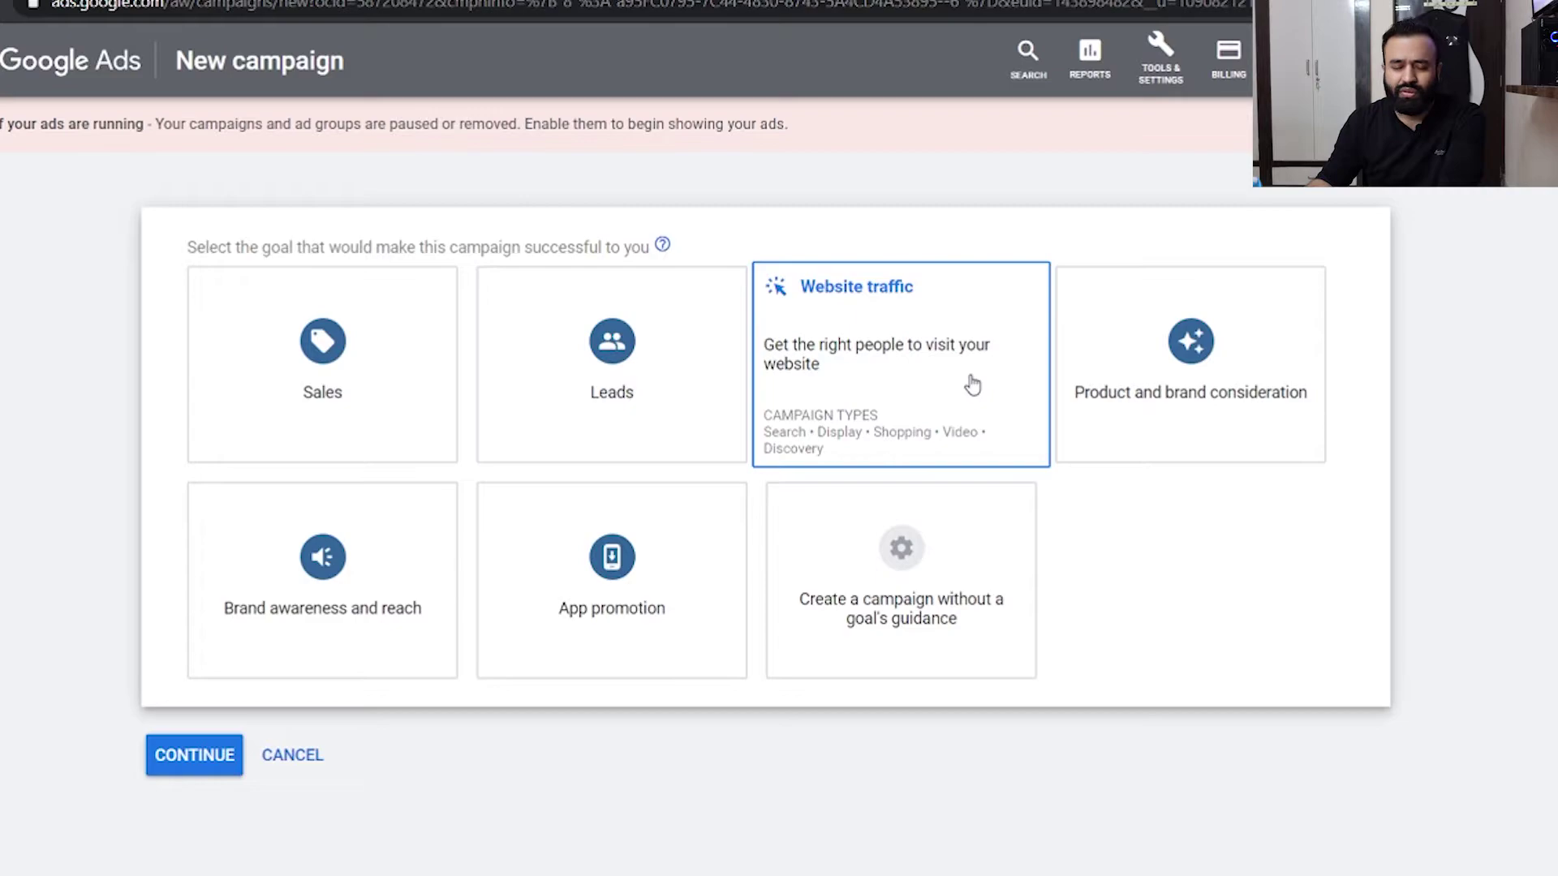
click(939, 578)
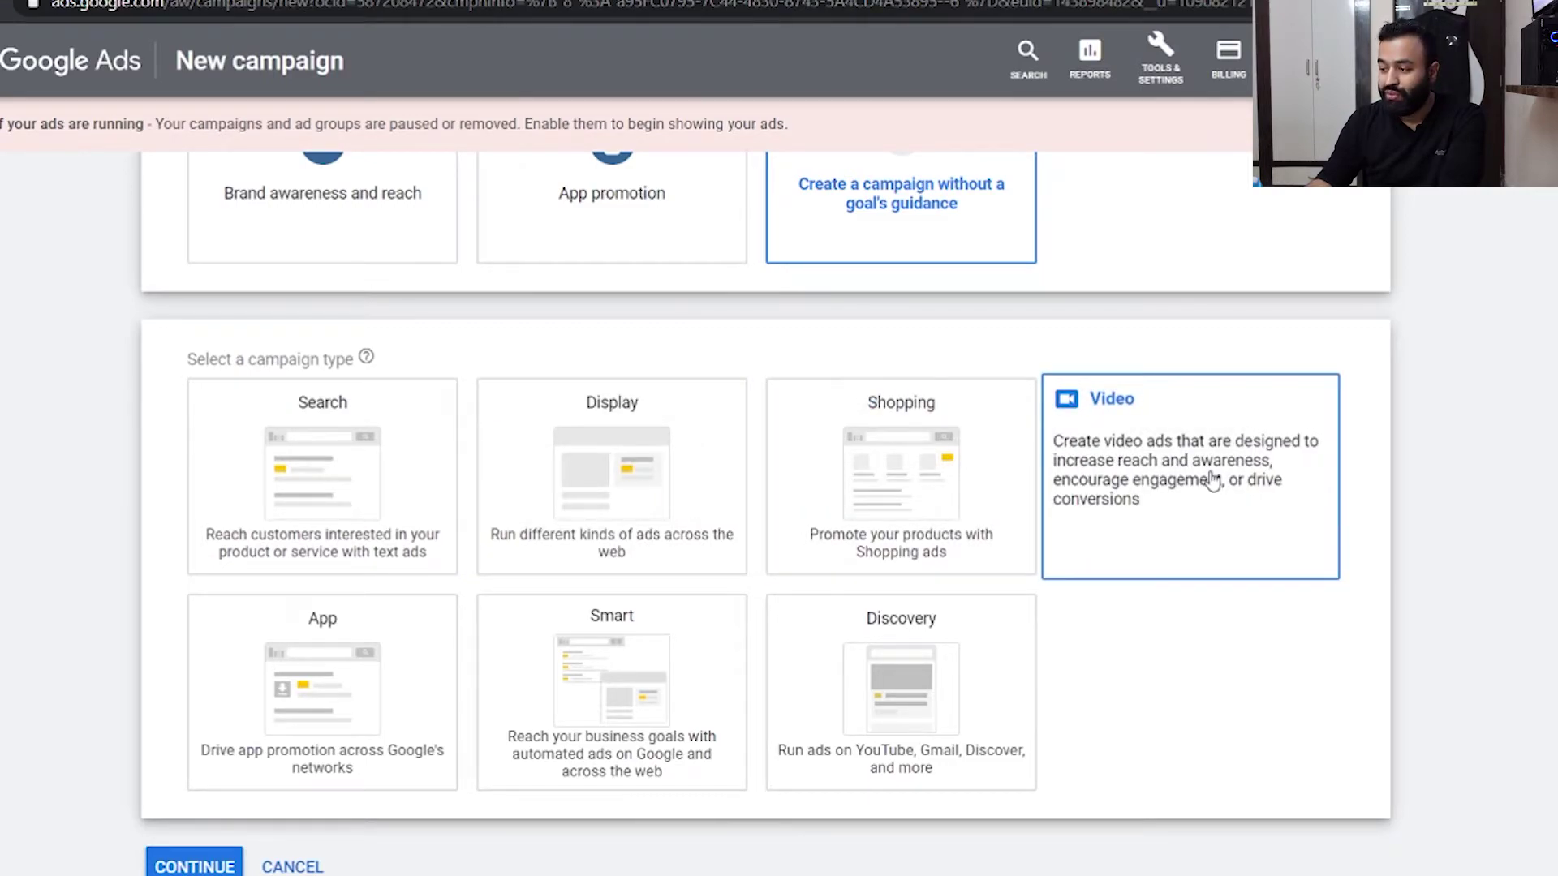
click(1212, 480)
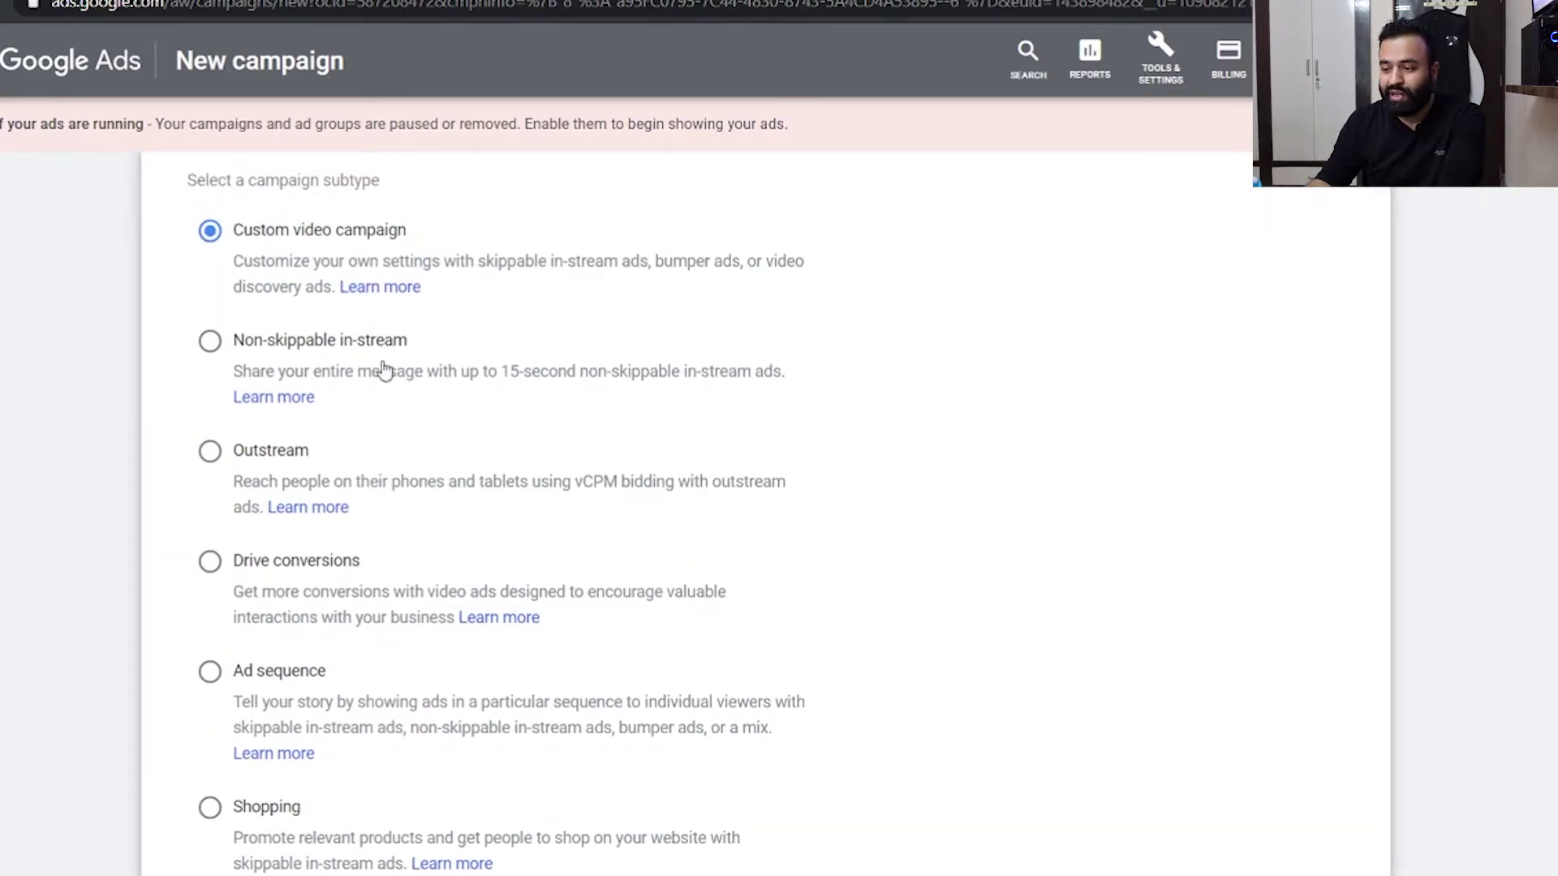
scroll(383, 371, down, 1)
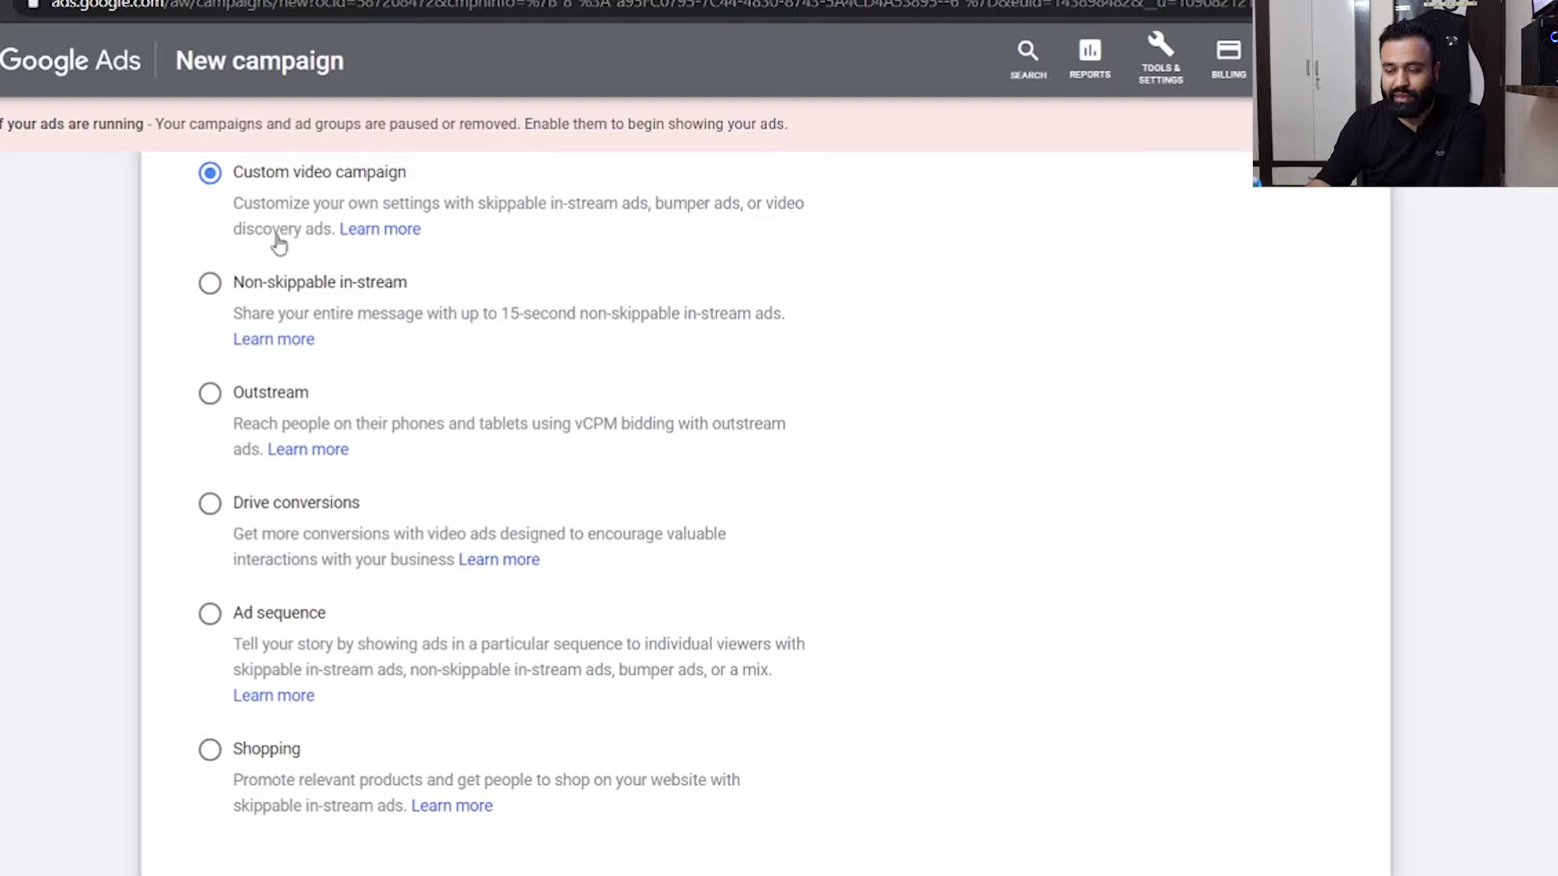
scroll(52, 444, down, 2)
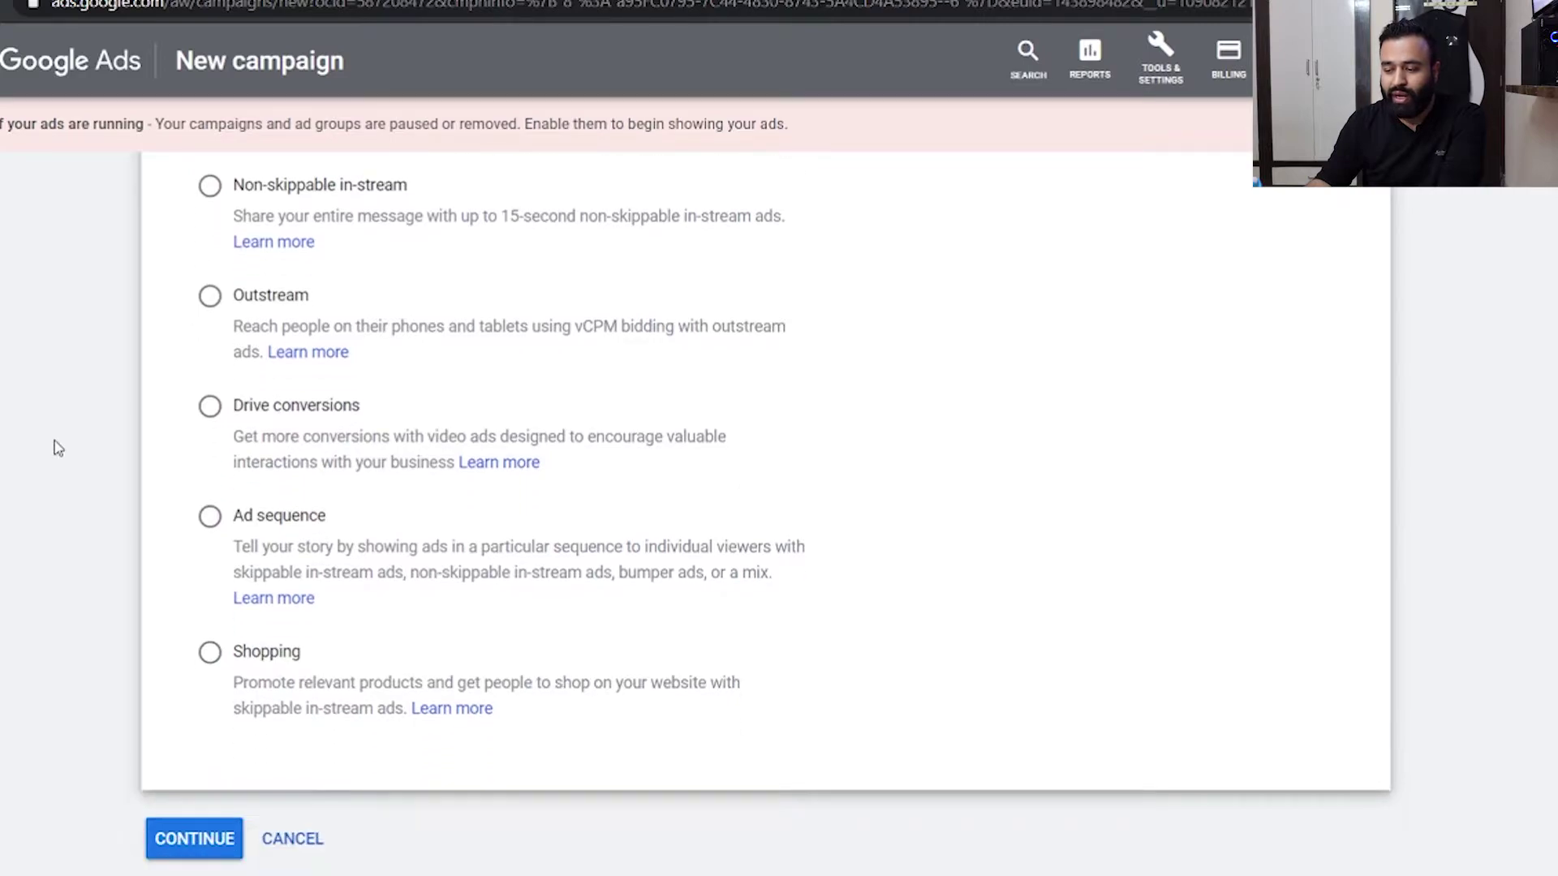
click(214, 844)
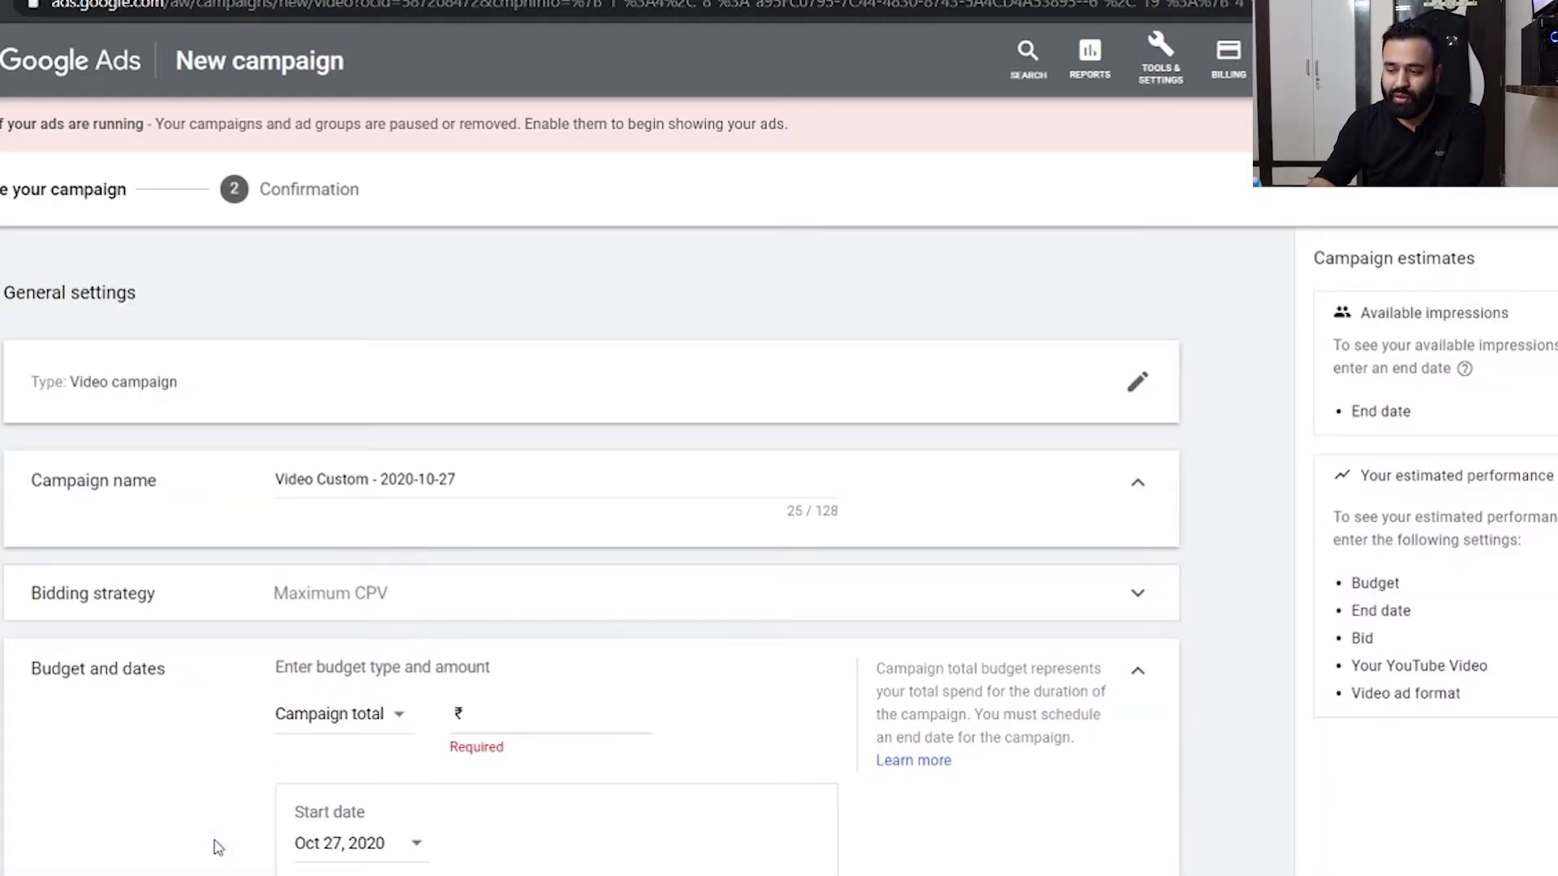
click(387, 480)
key(ctrl+a)
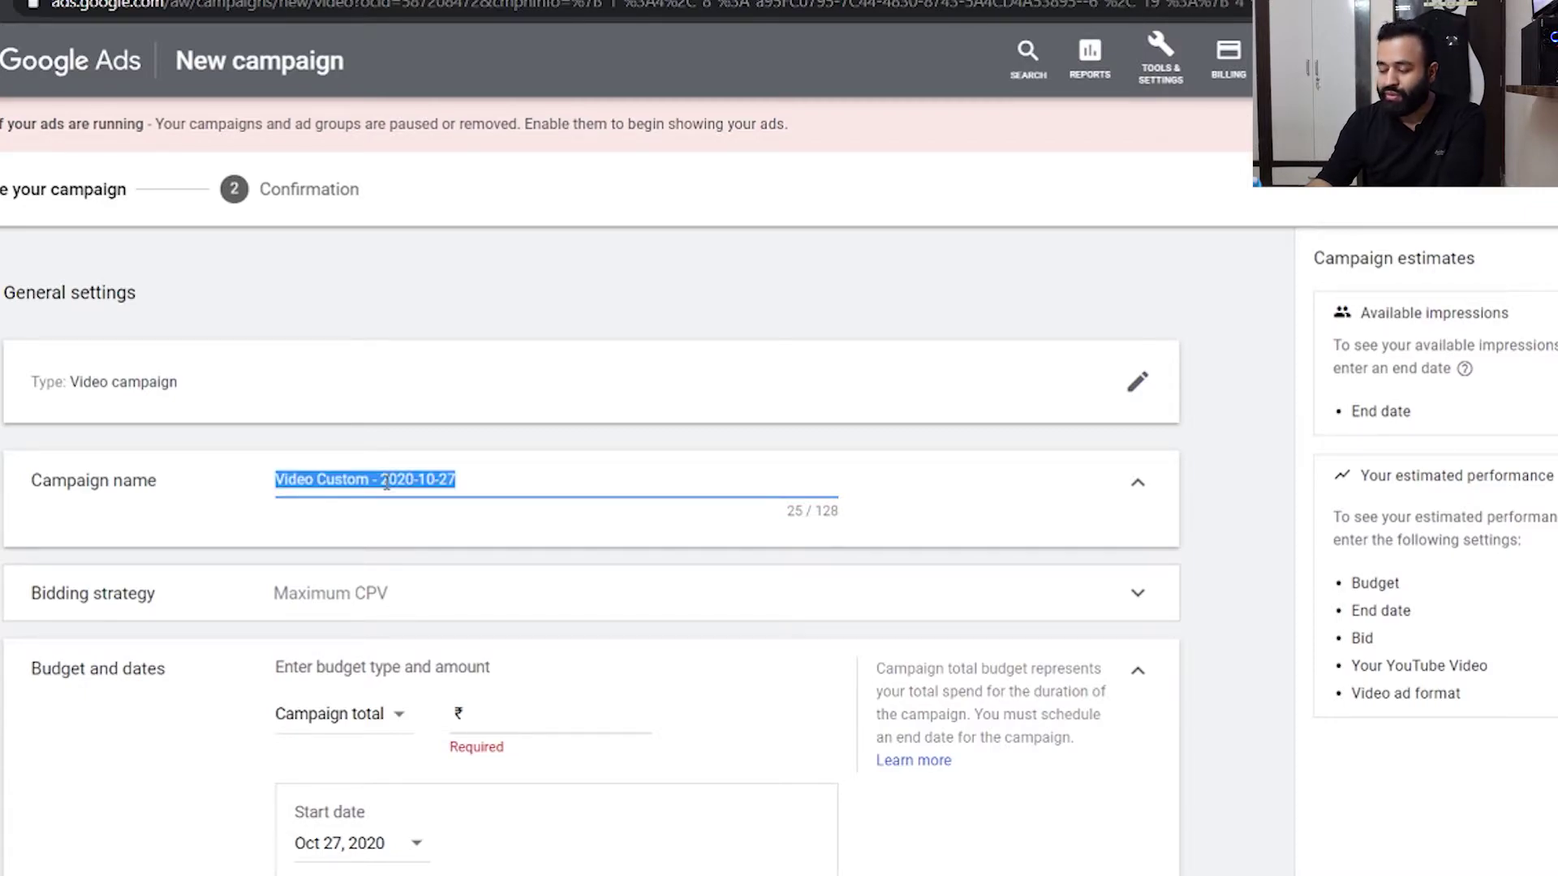
text(2)
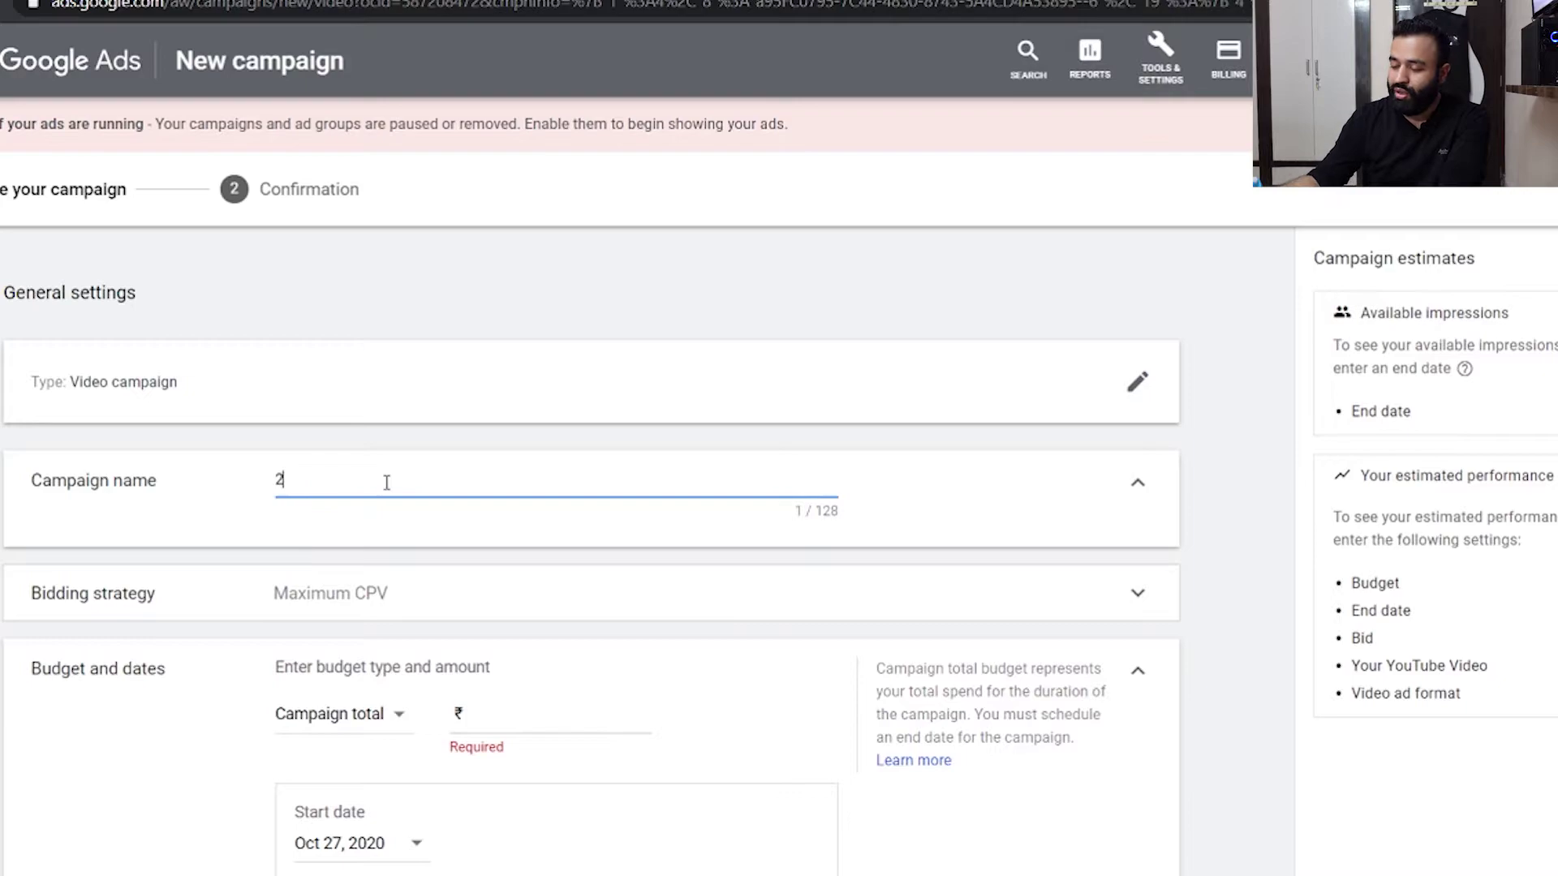
text(7)
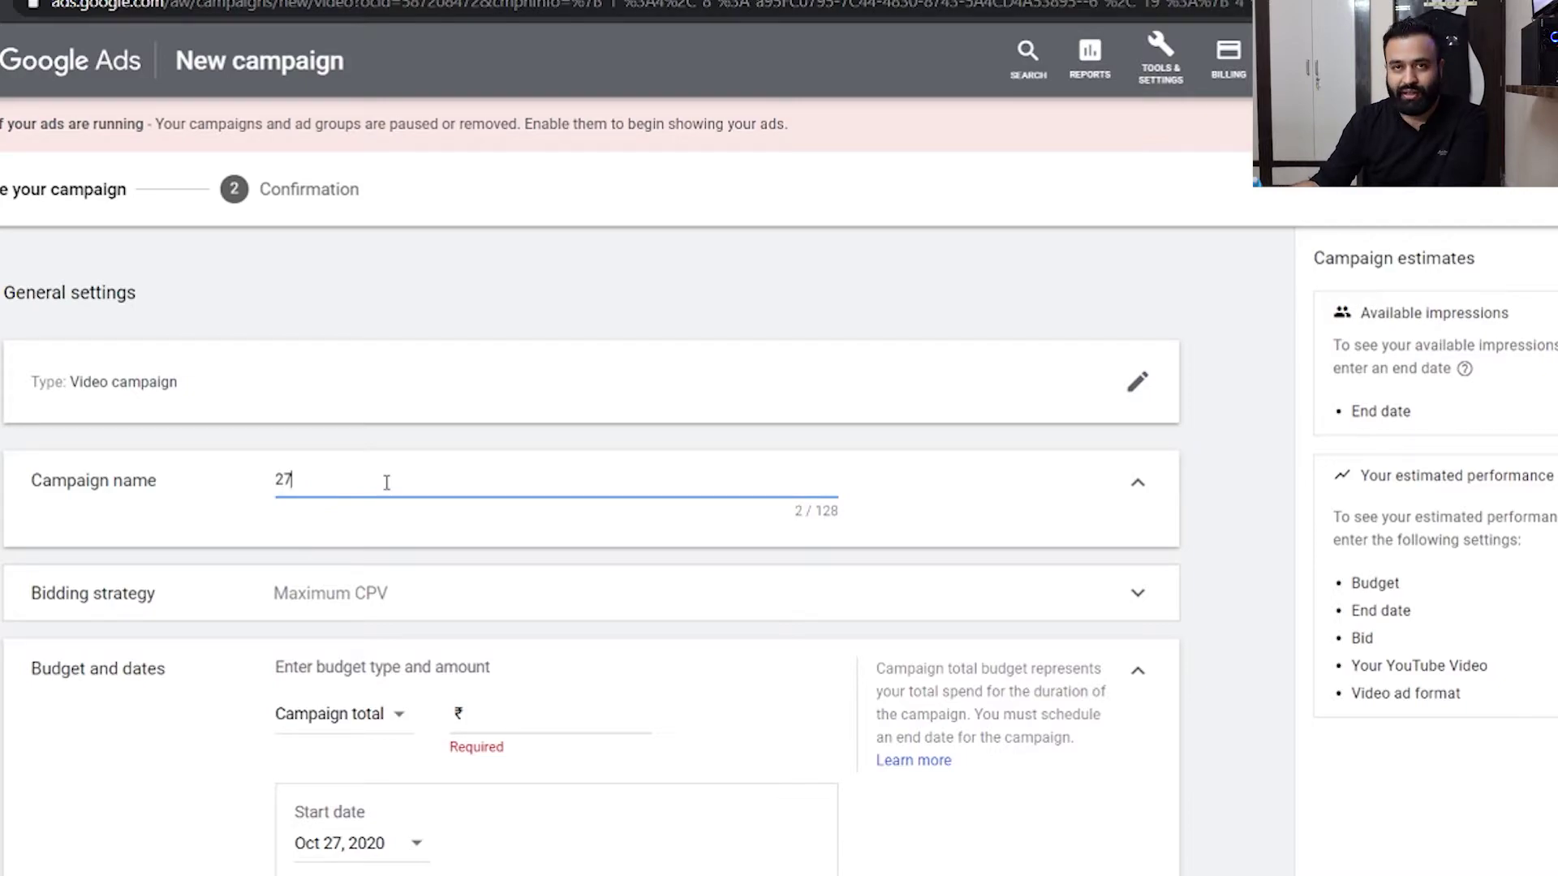
text(10)
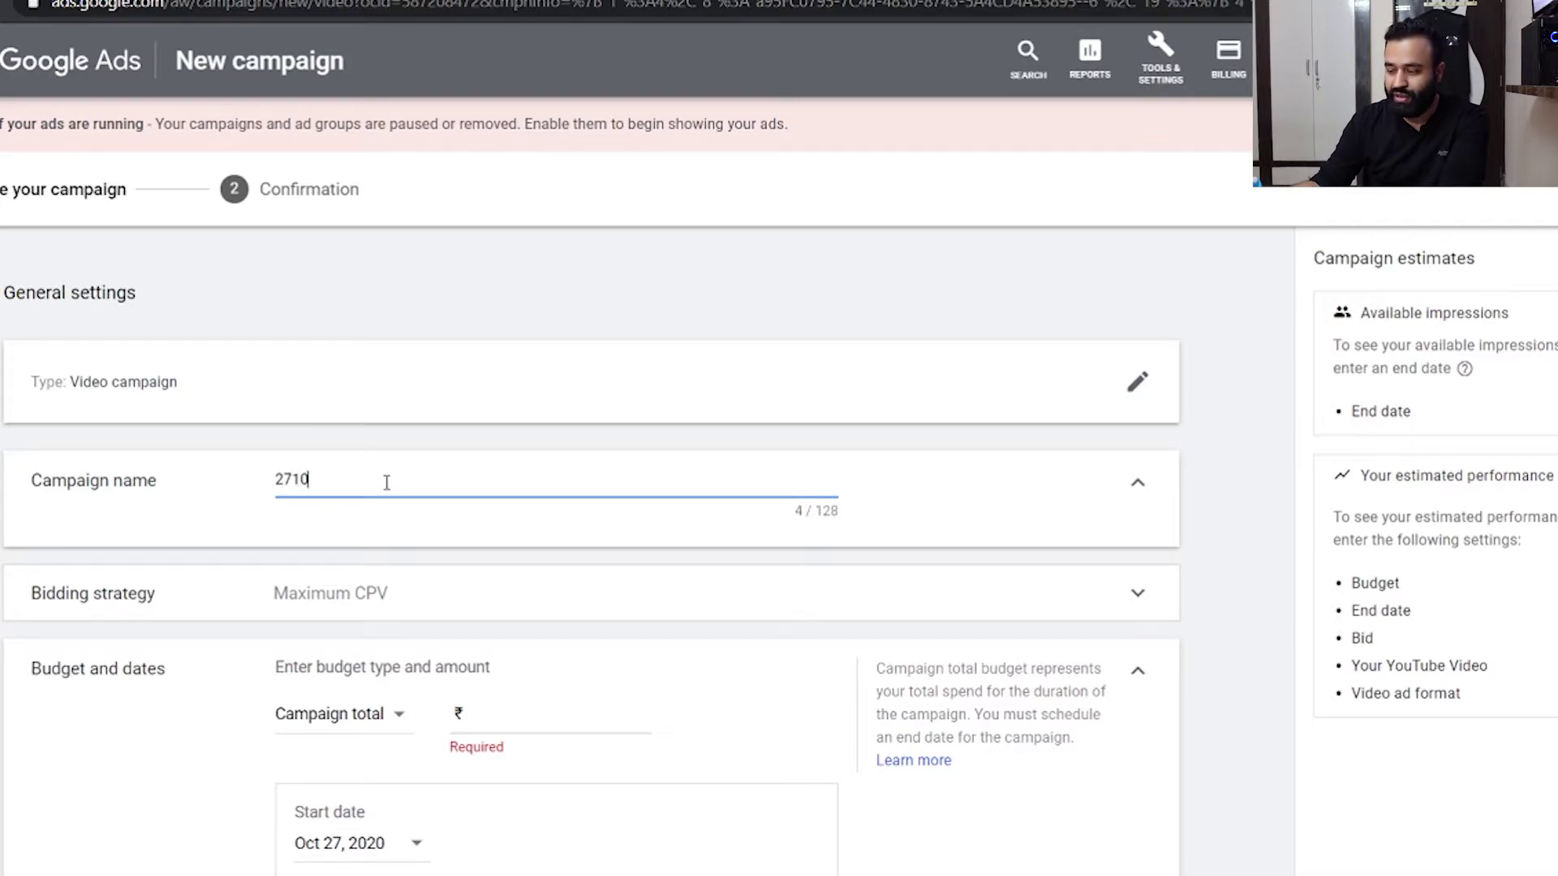
text(20)
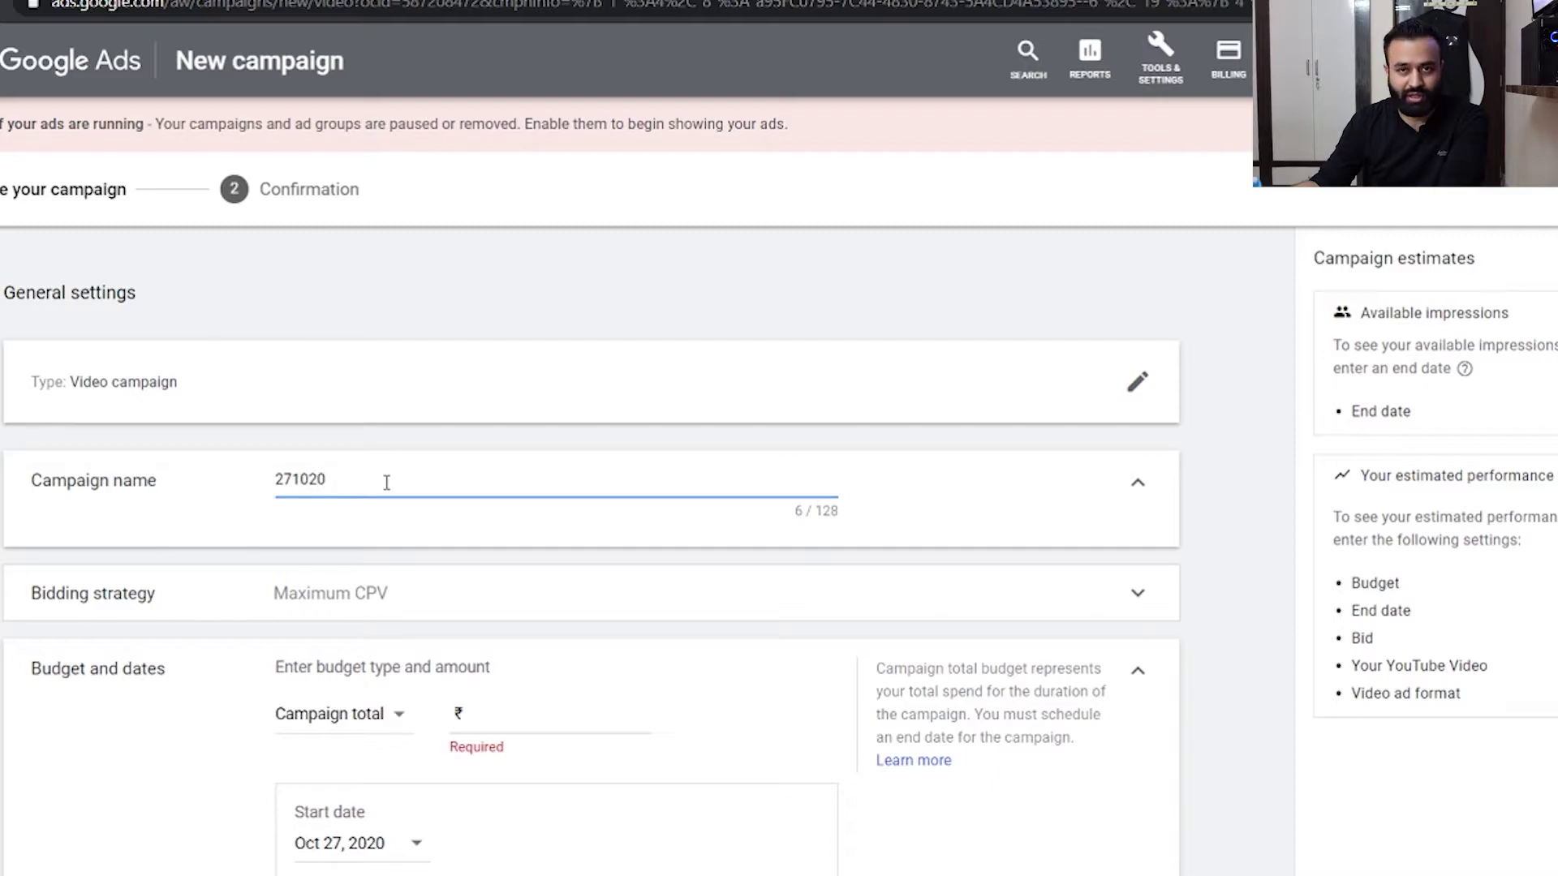
text(-)
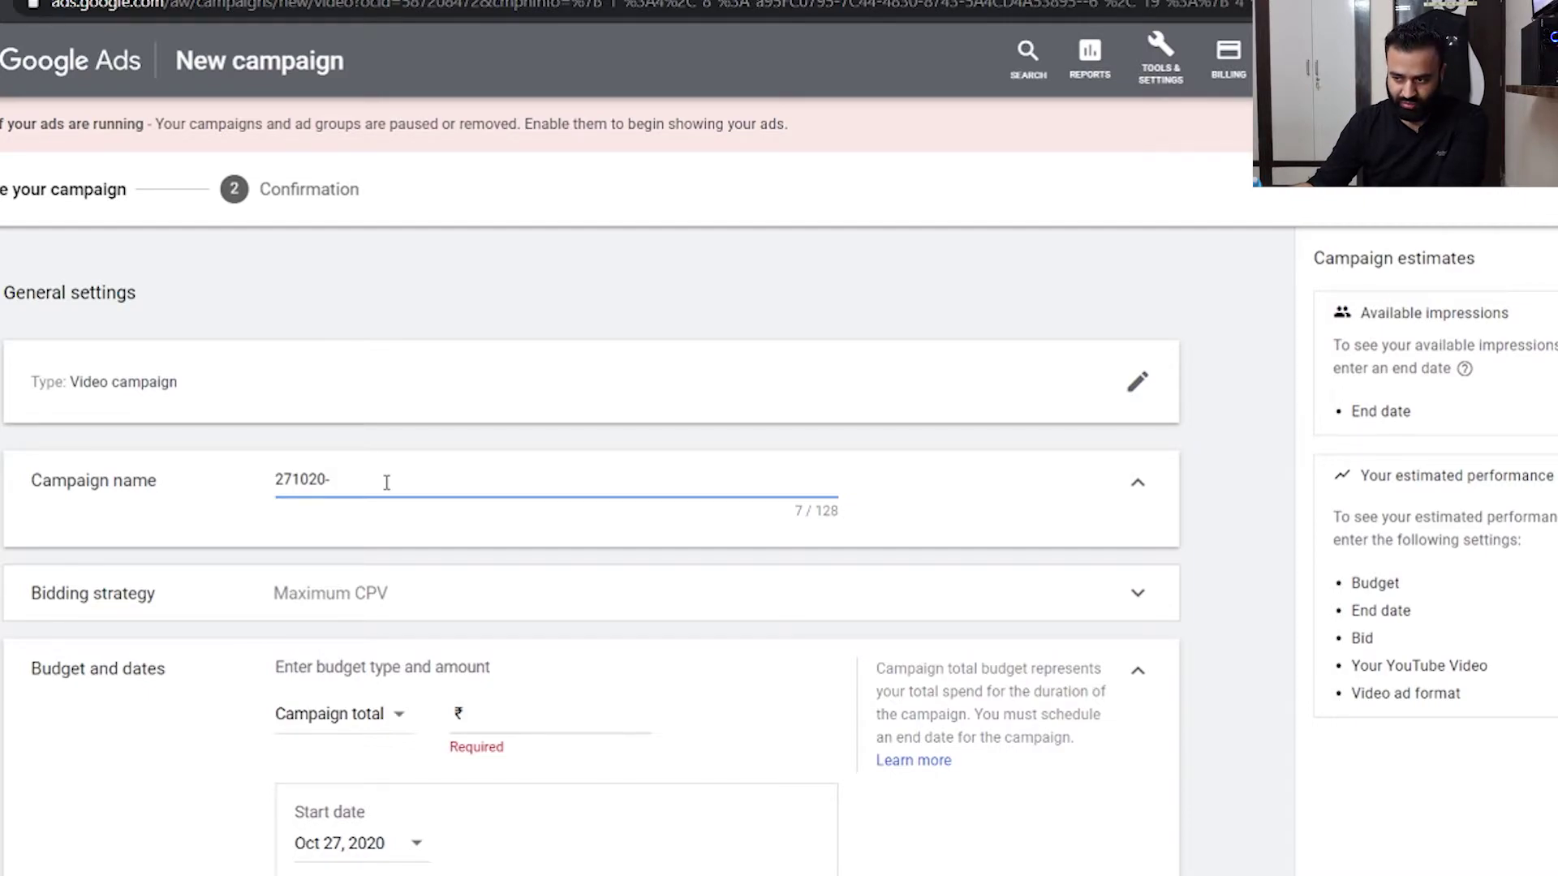
text(1)
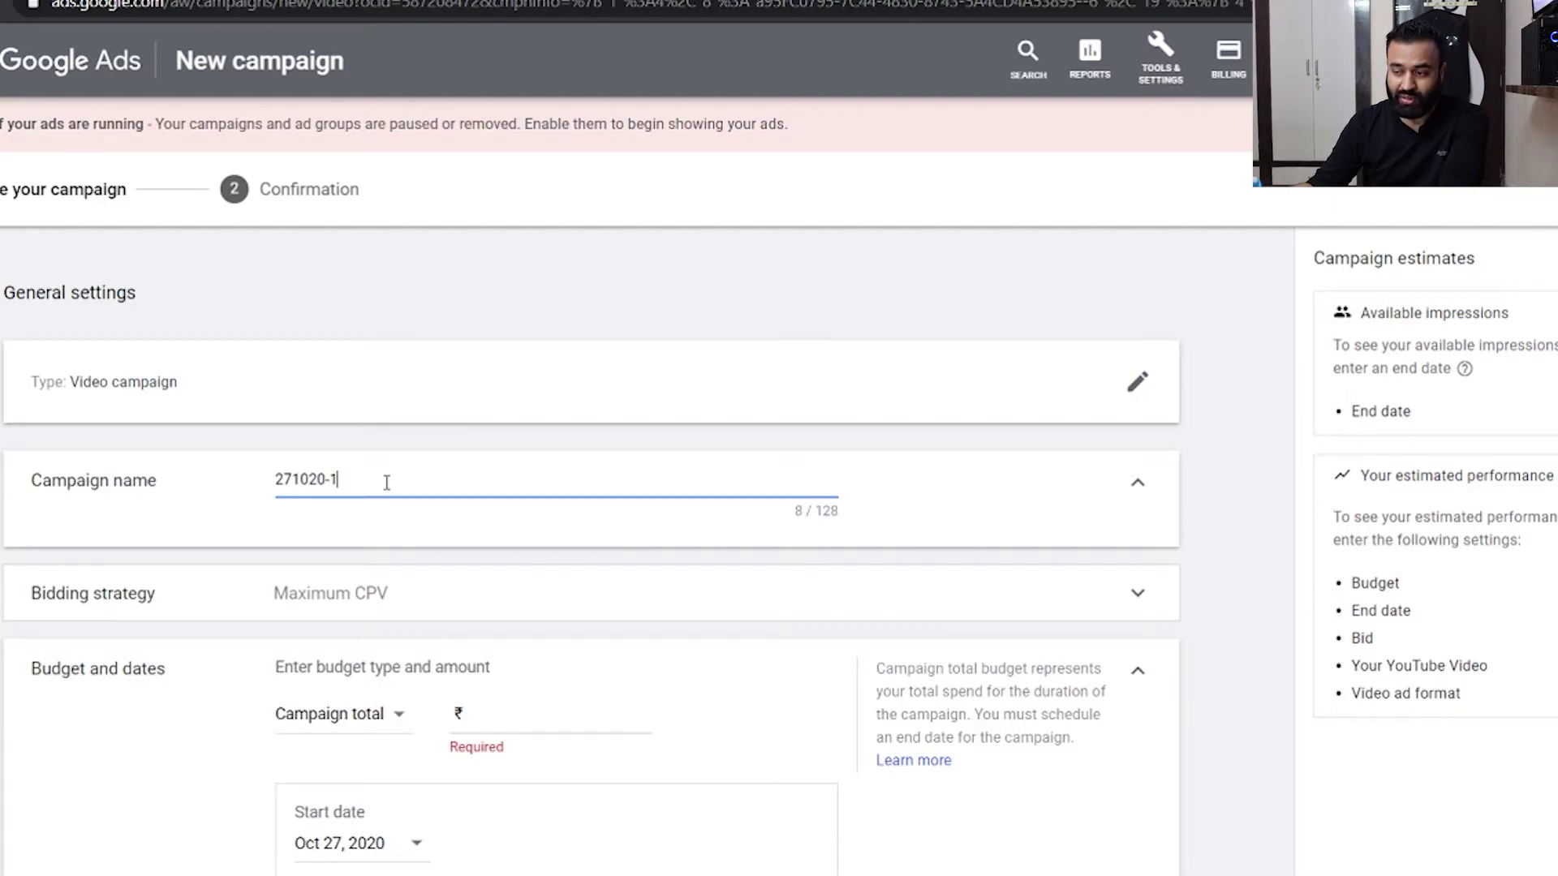
text(00)
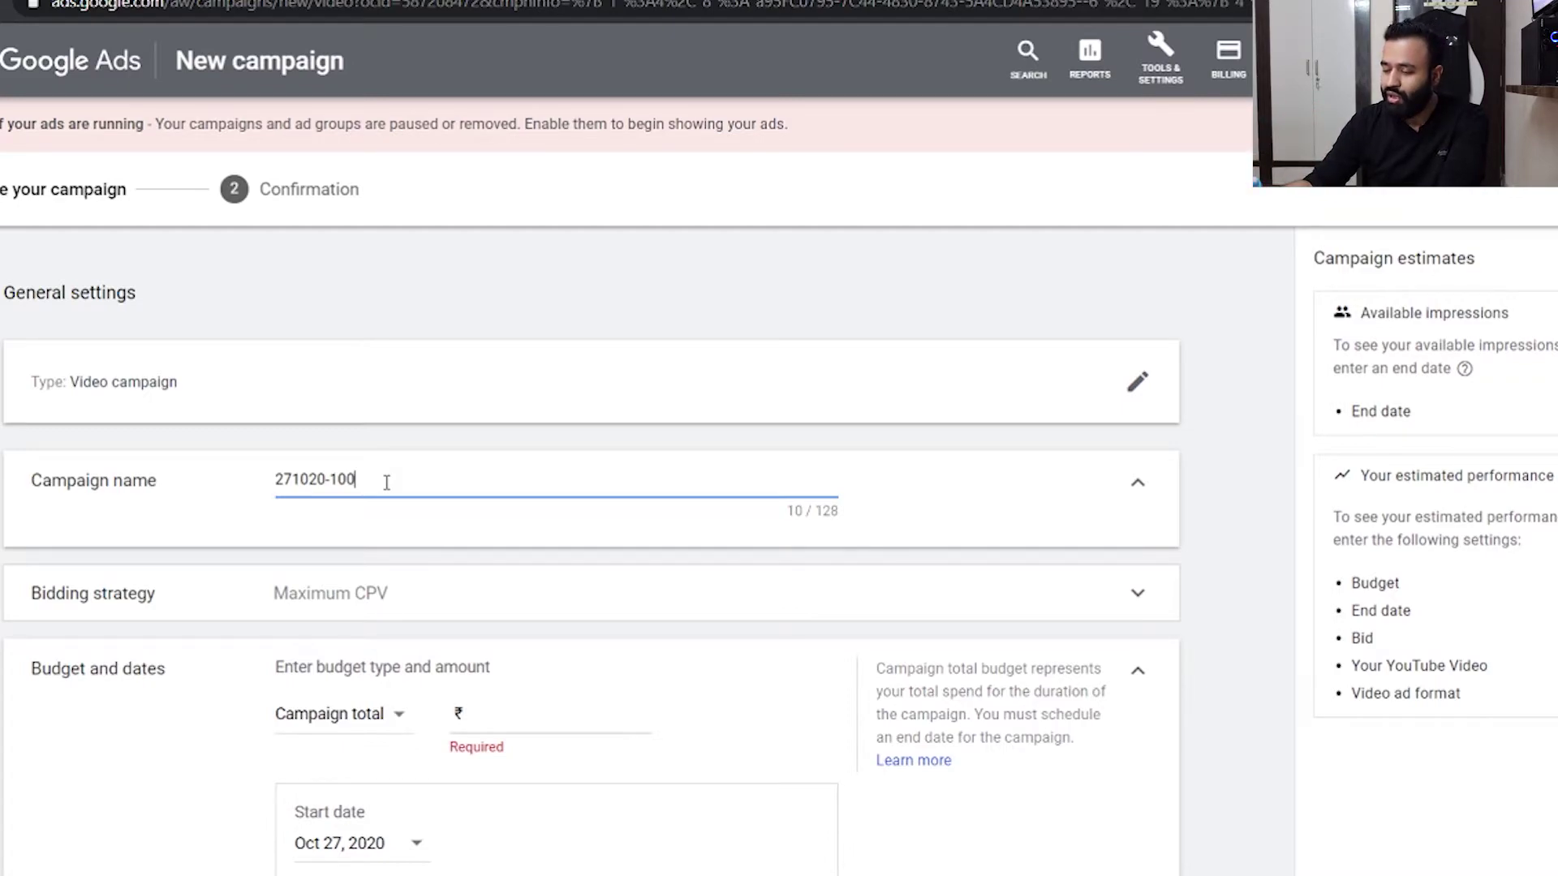
text(-)
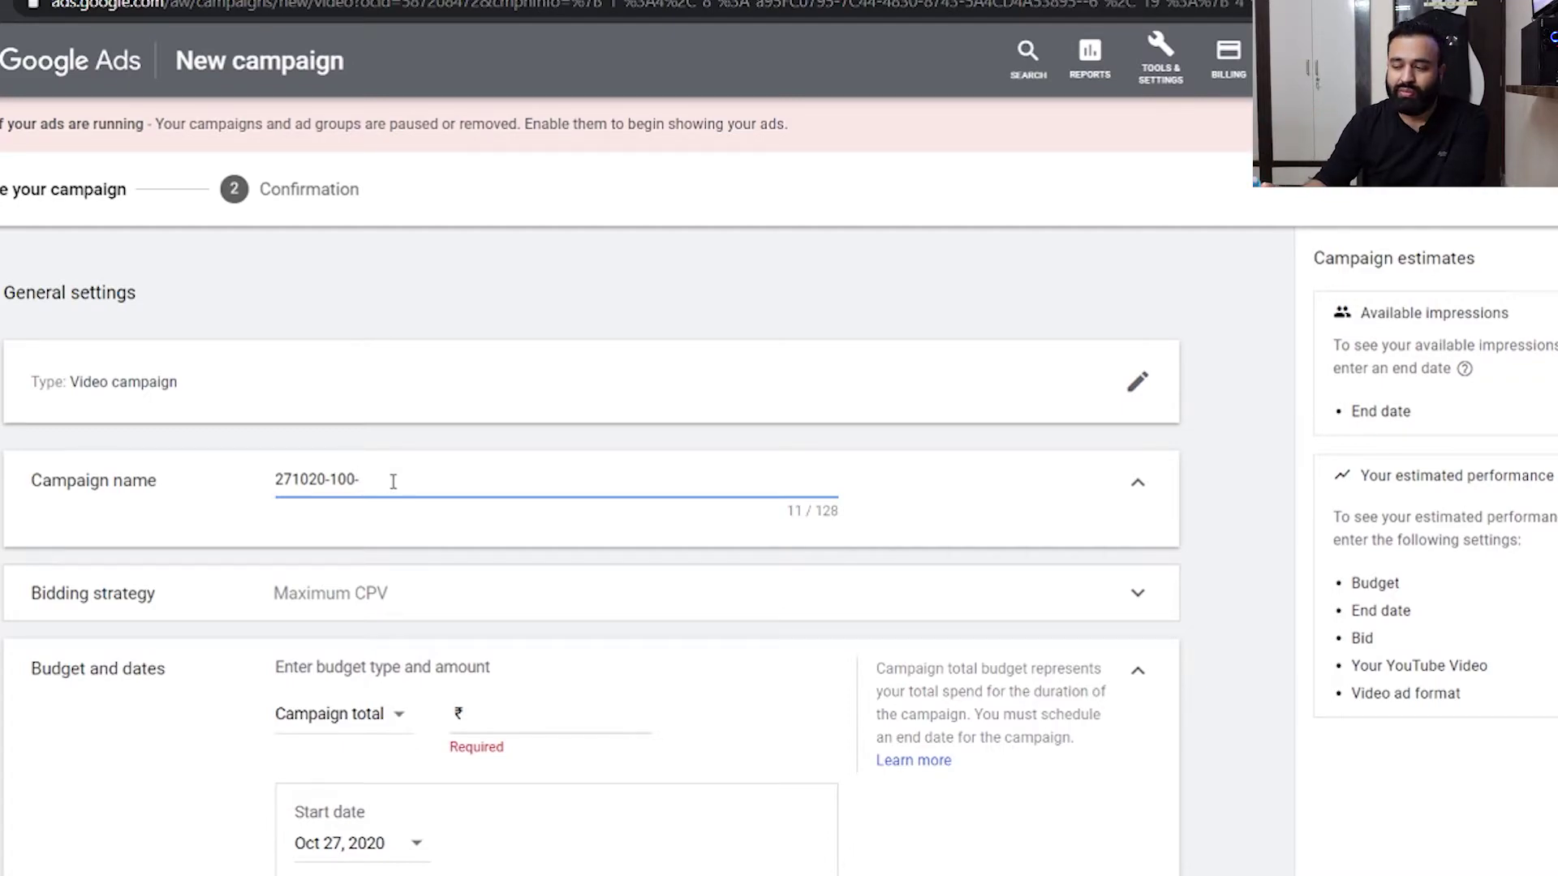
text(100)
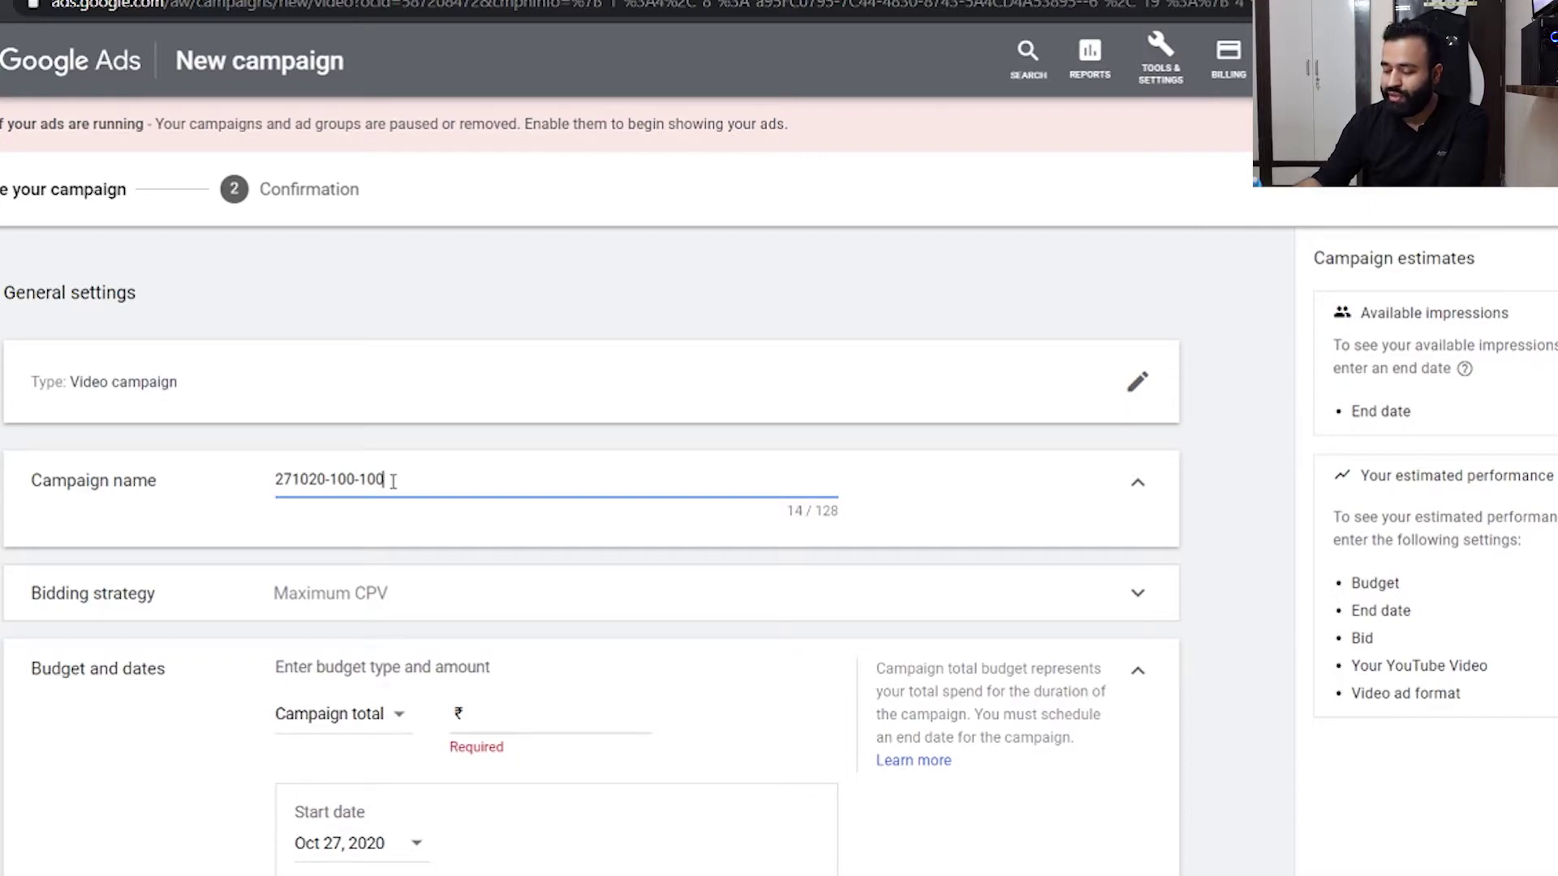
text(subs)
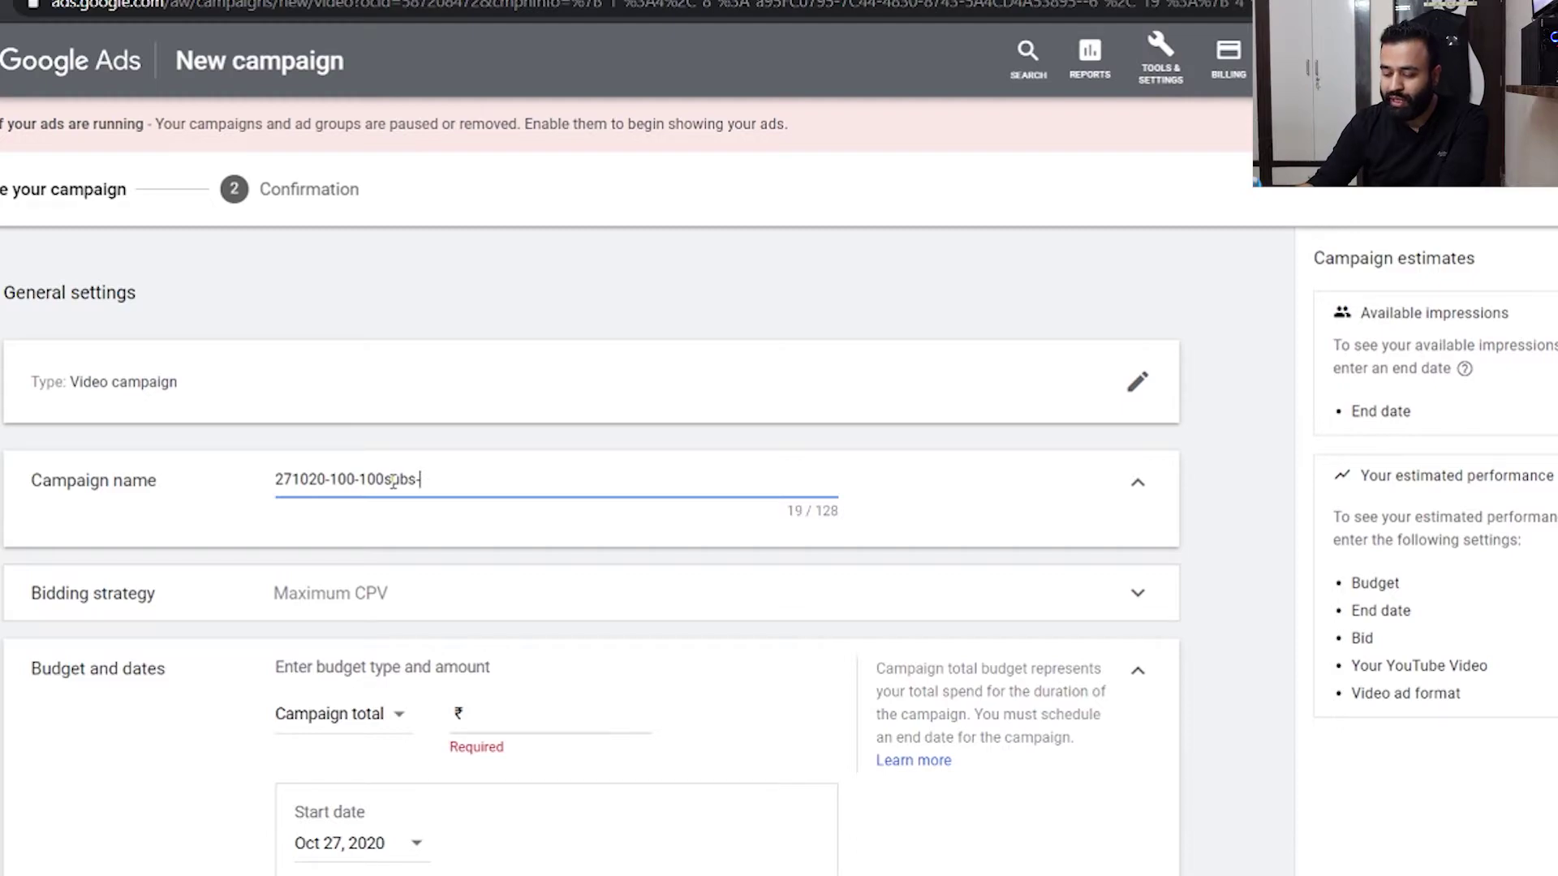
text(-audi)
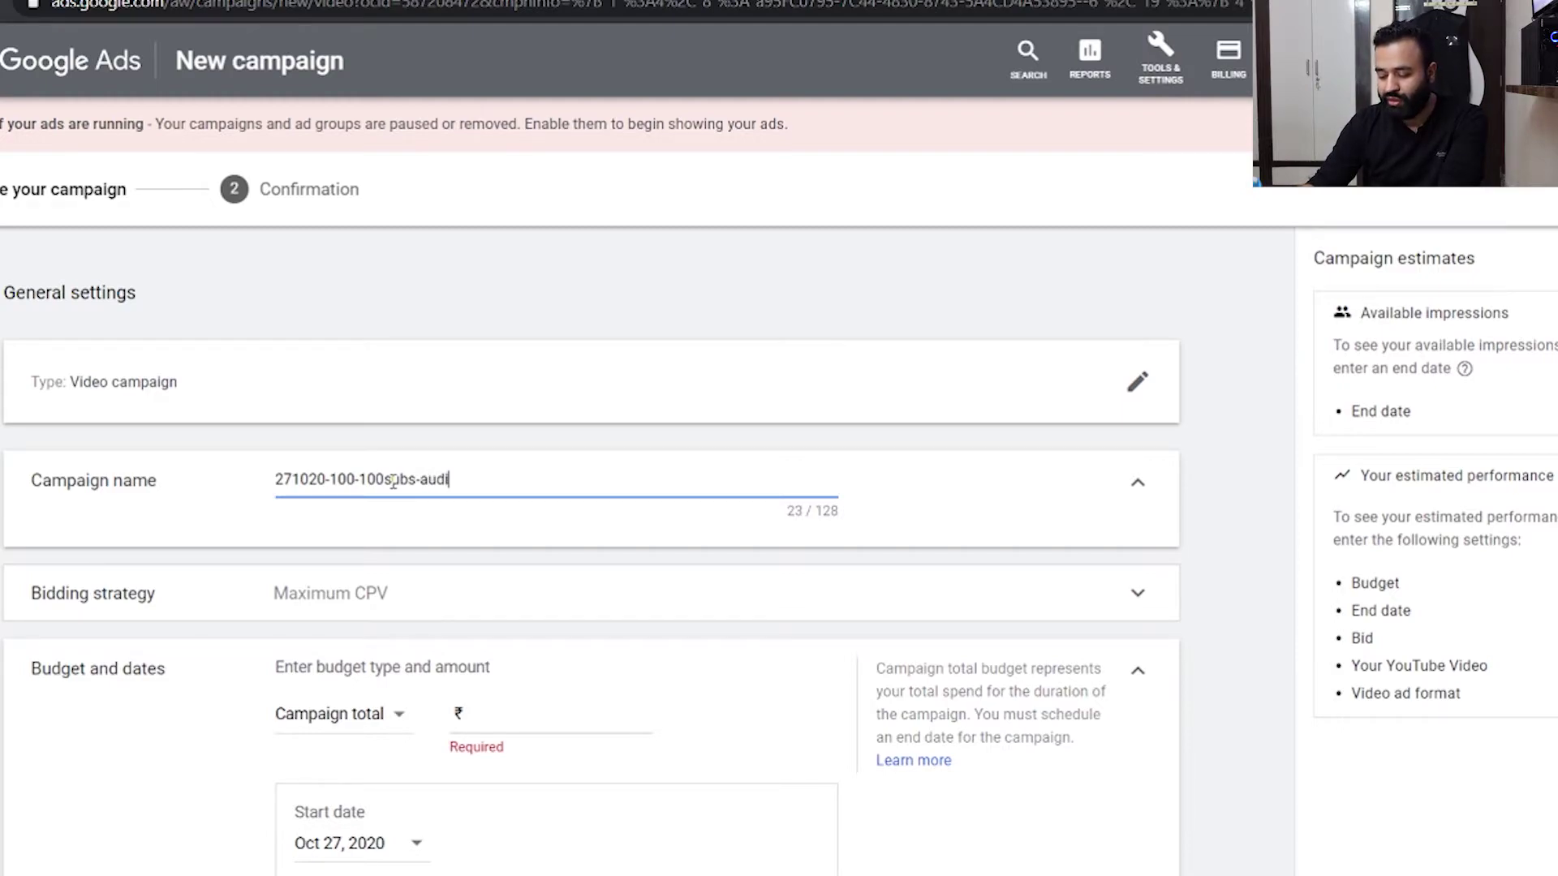
text(ence)
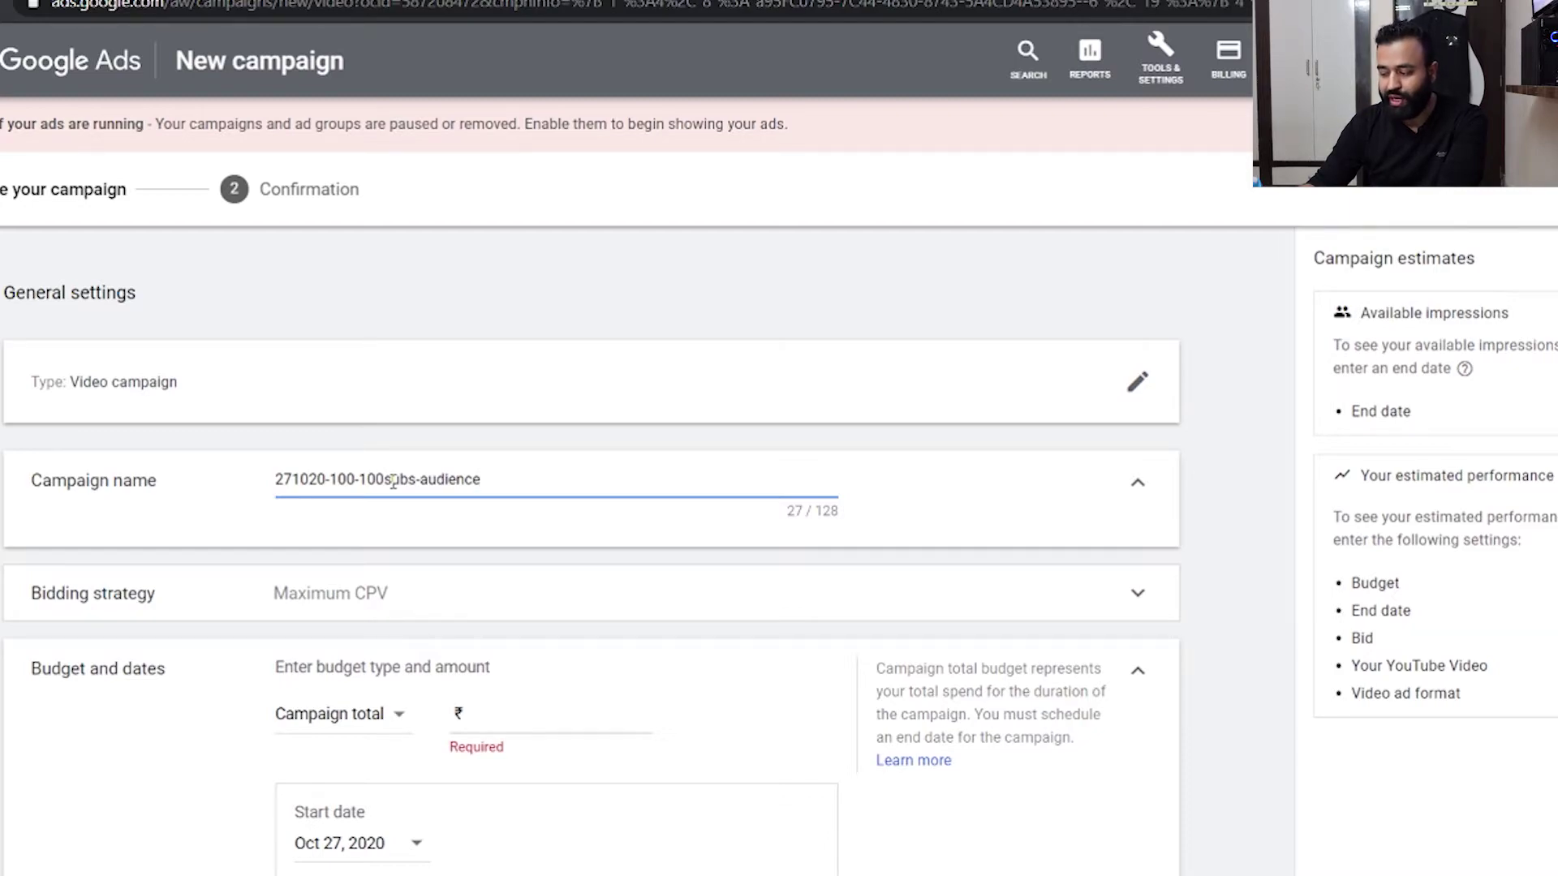
text(())
key(Left)
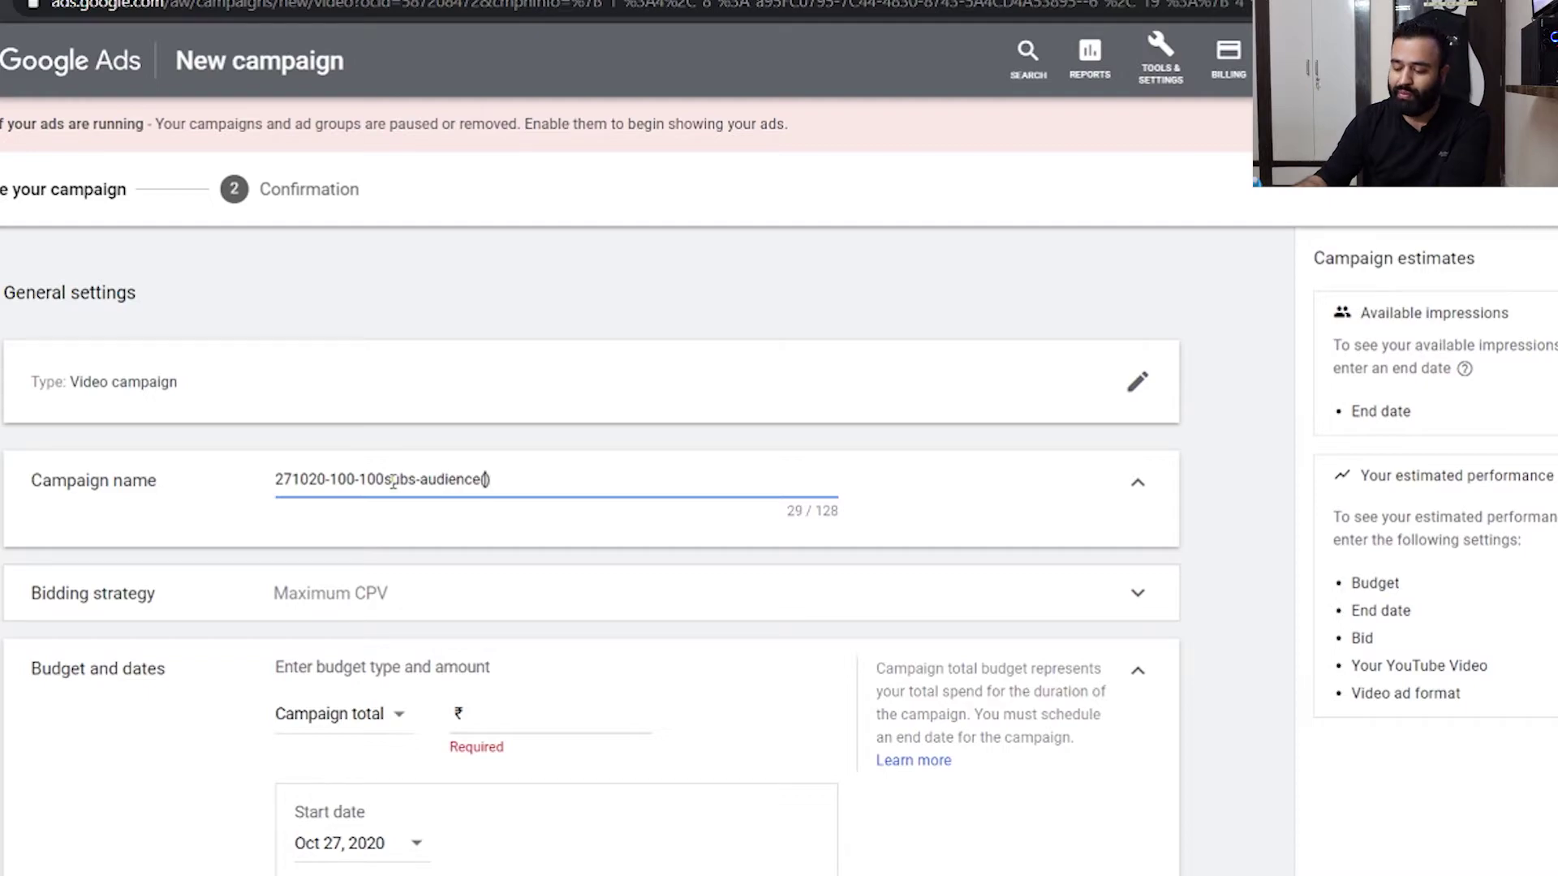
text(Media)
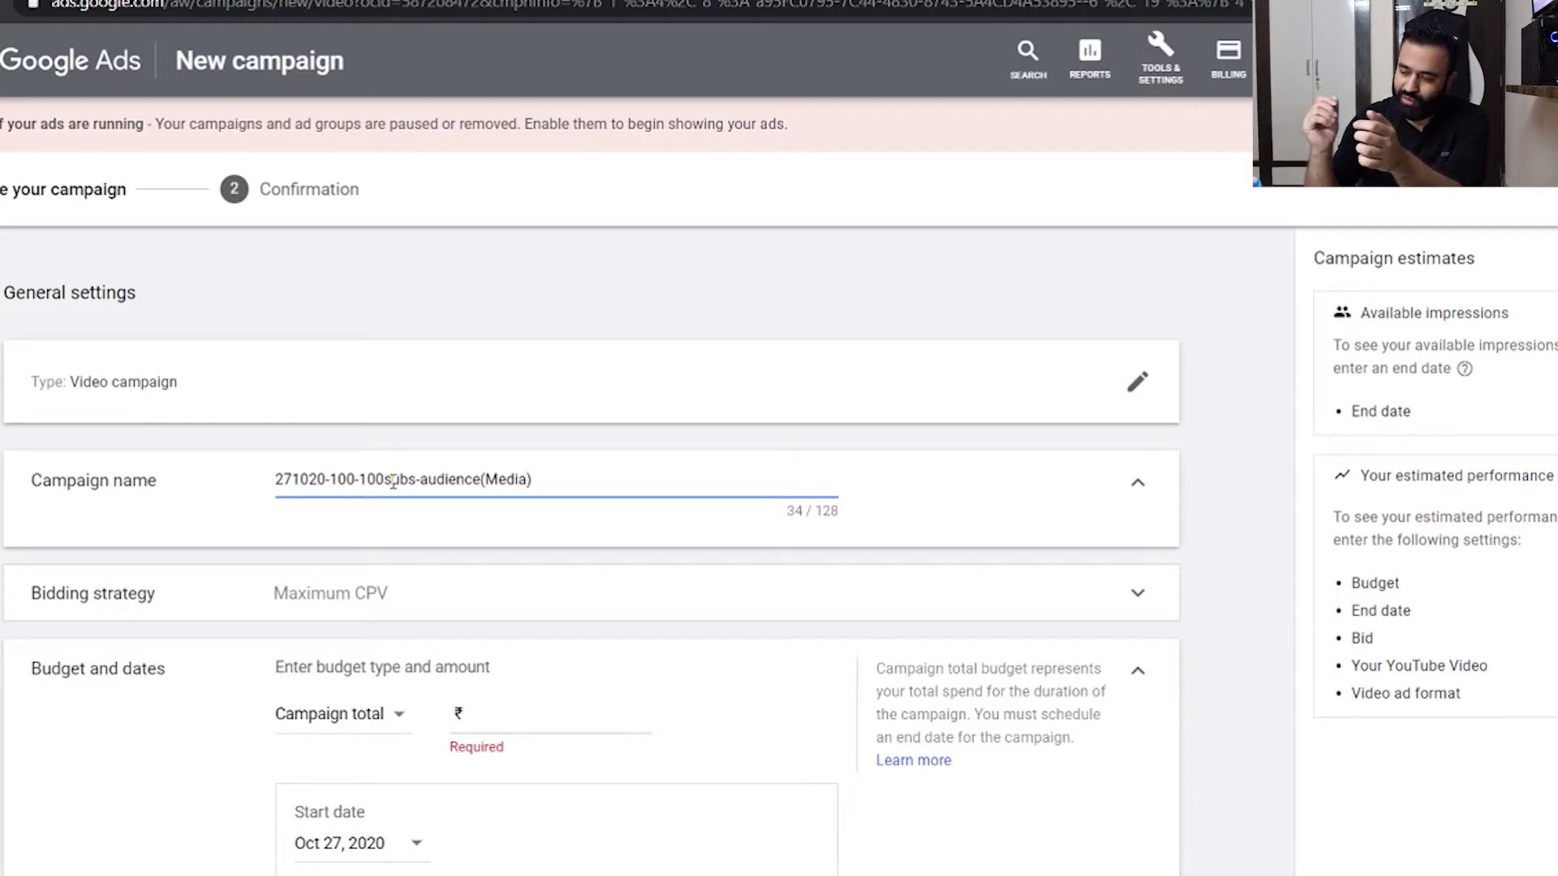
- Review the bid strategies available for the campaign and keep Maximum CPV
scroll(577, 584, down, 1)
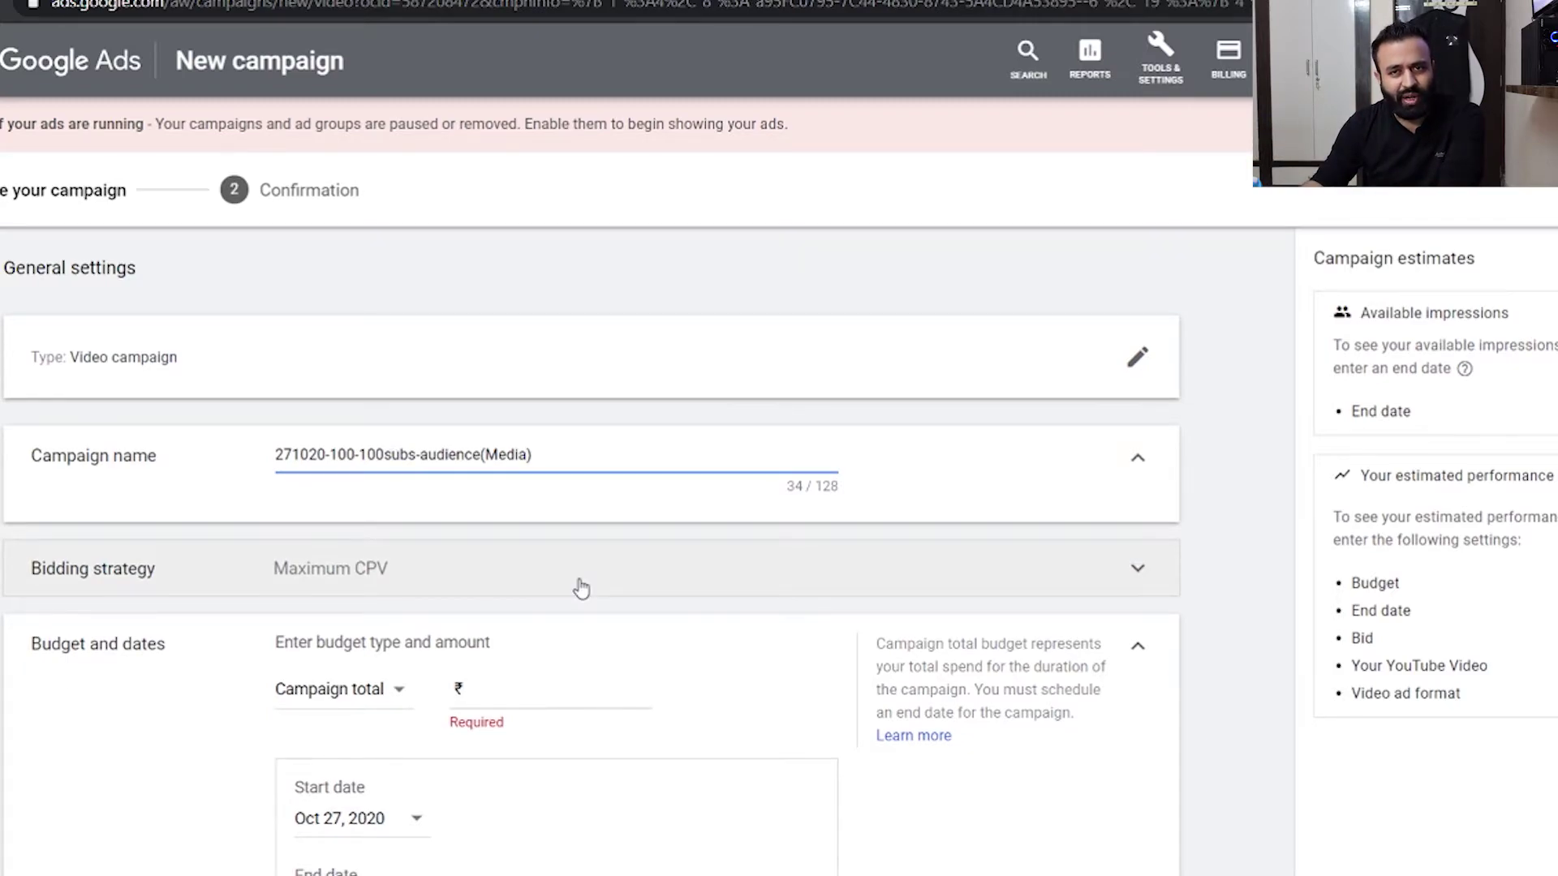
click(581, 589)
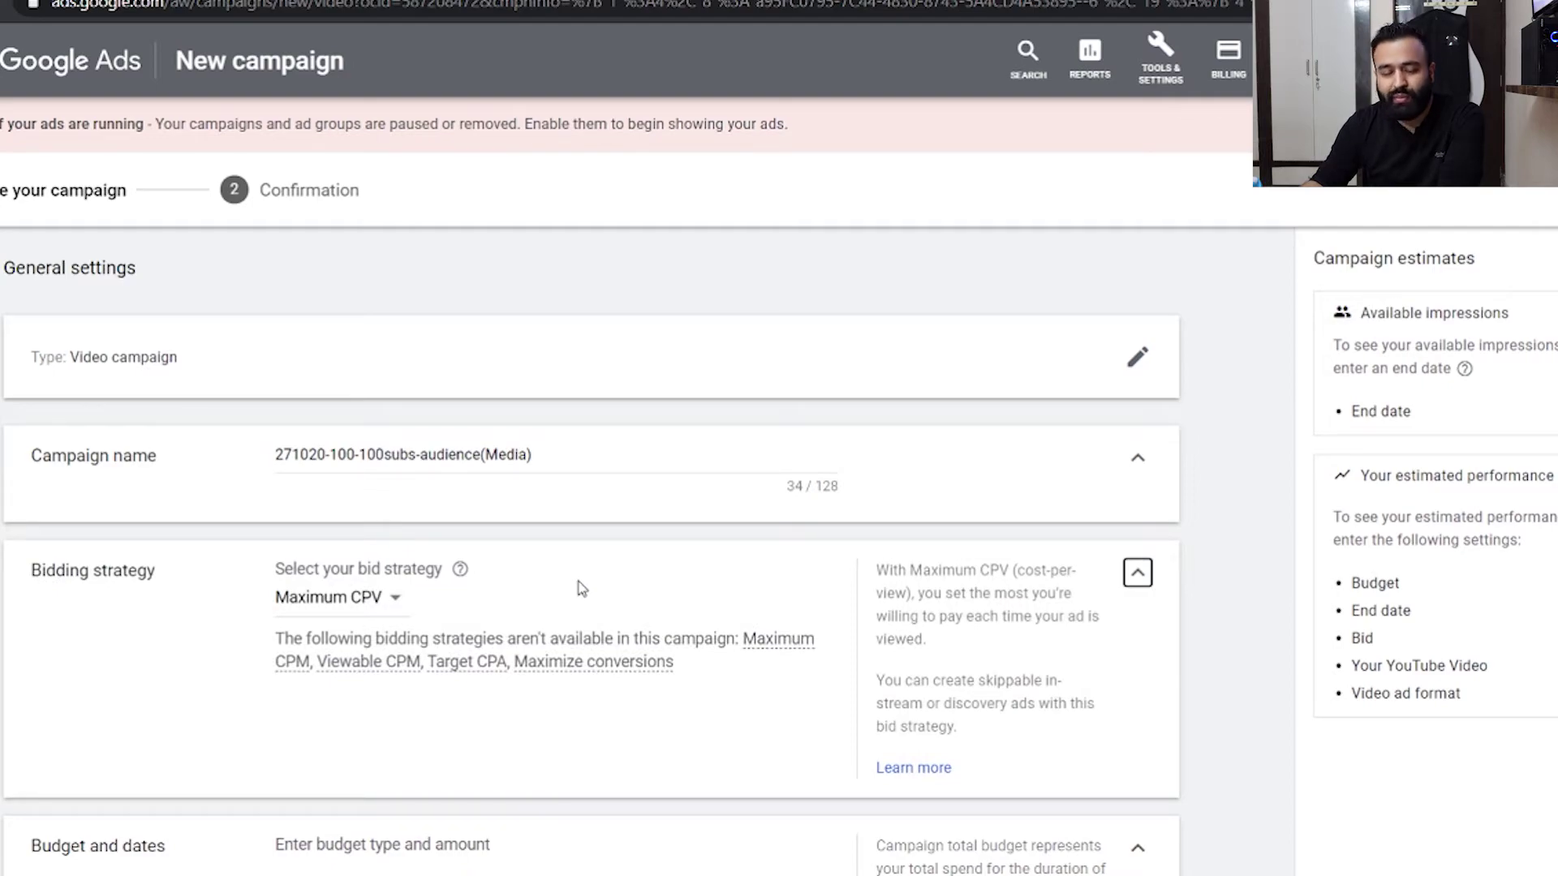
click(397, 599)
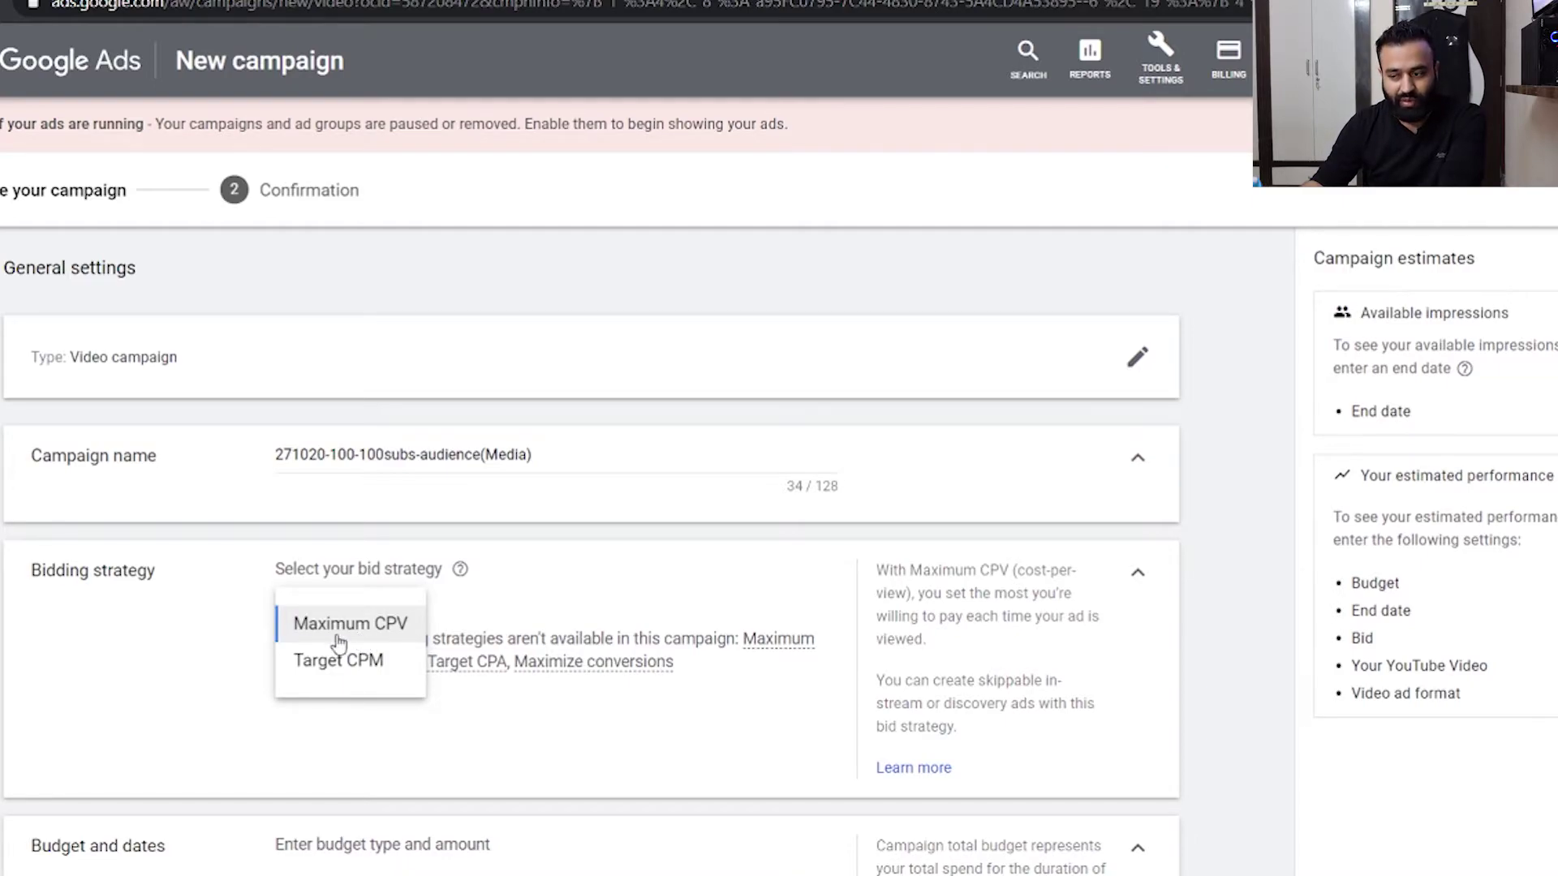
click(199, 654)
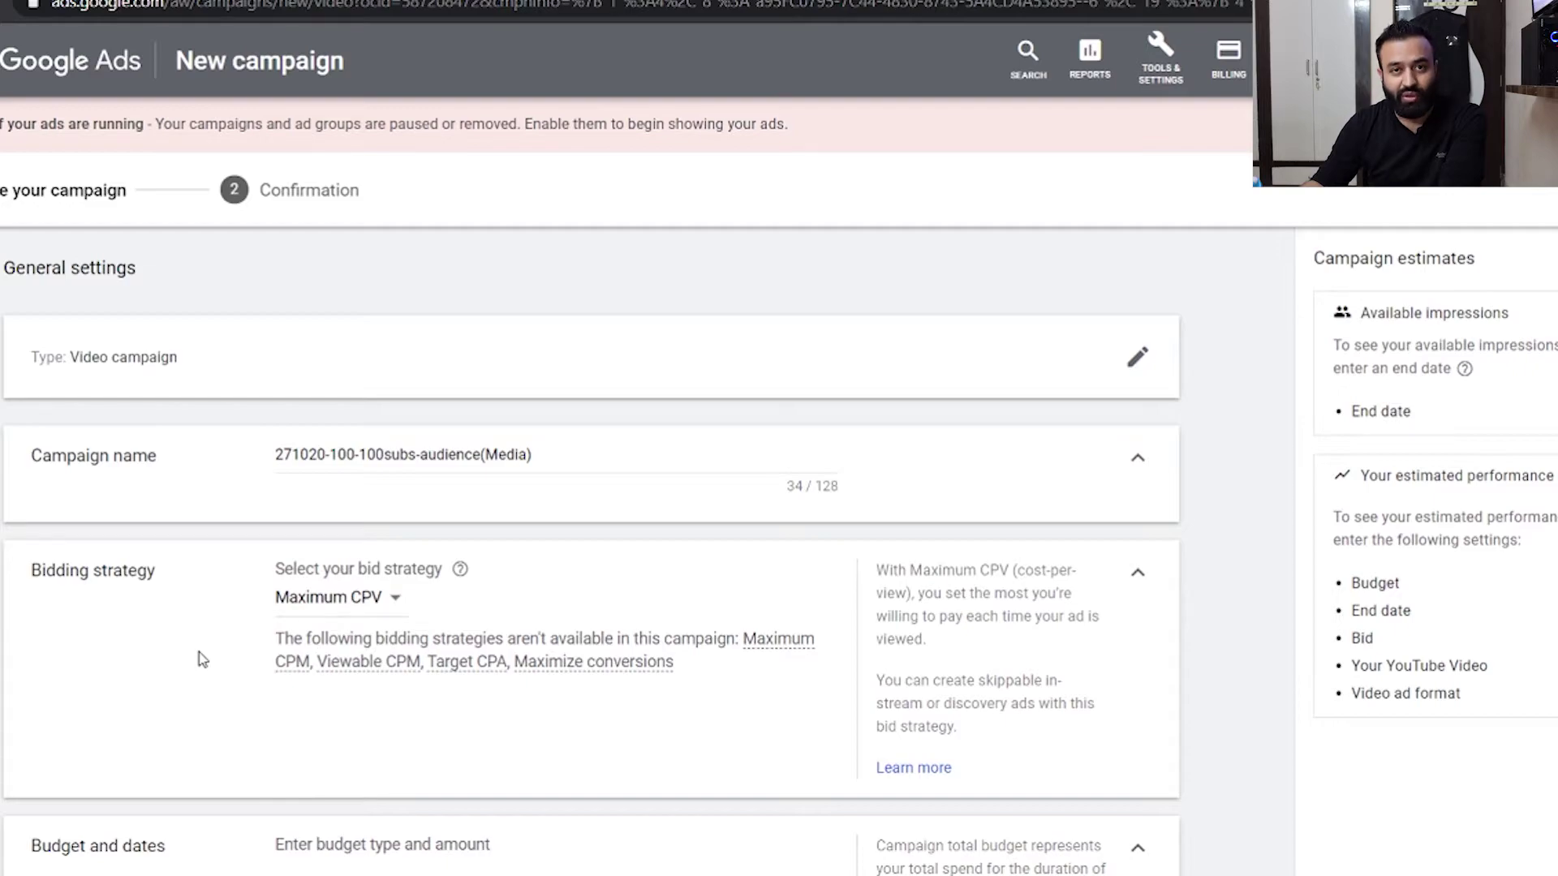
- Switch the campaign's budget type to Daily and back to Campaign total
scroll(202, 659, down, 5)
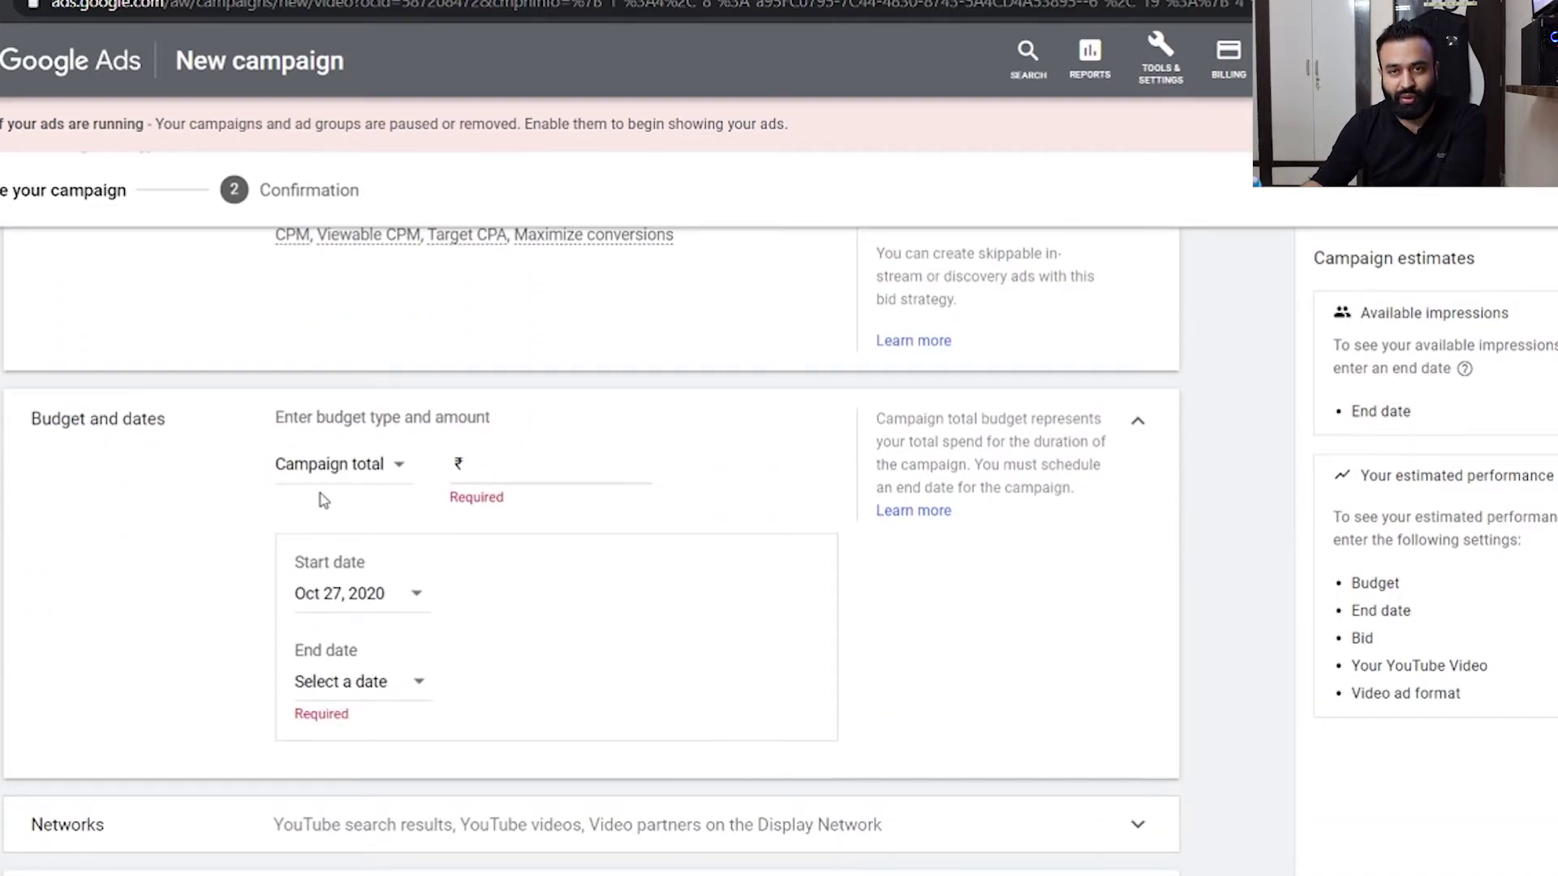
click(574, 465)
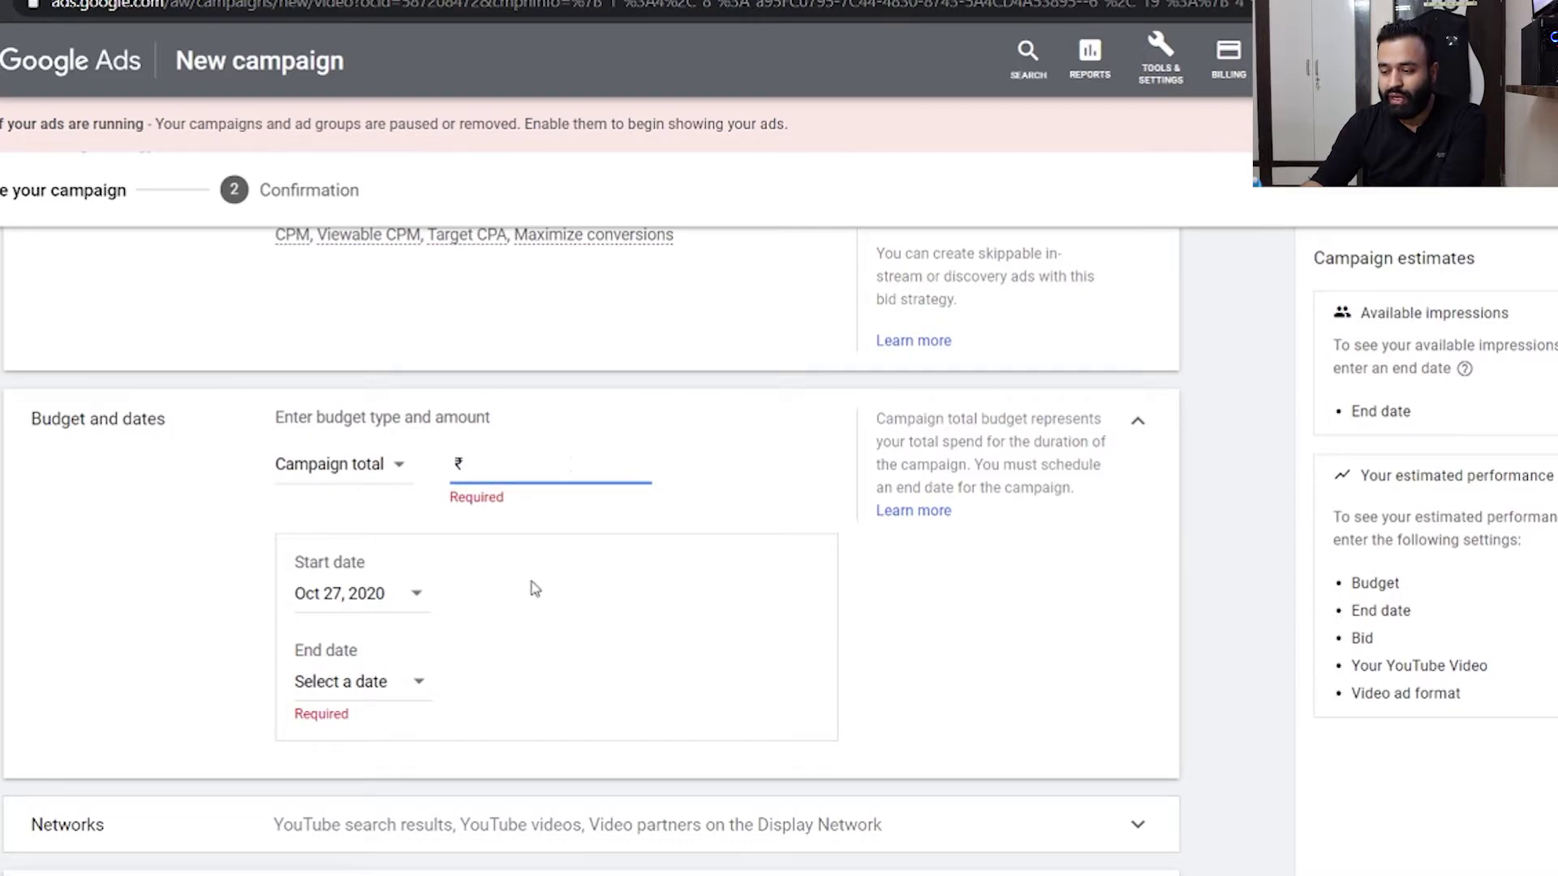
click(383, 485)
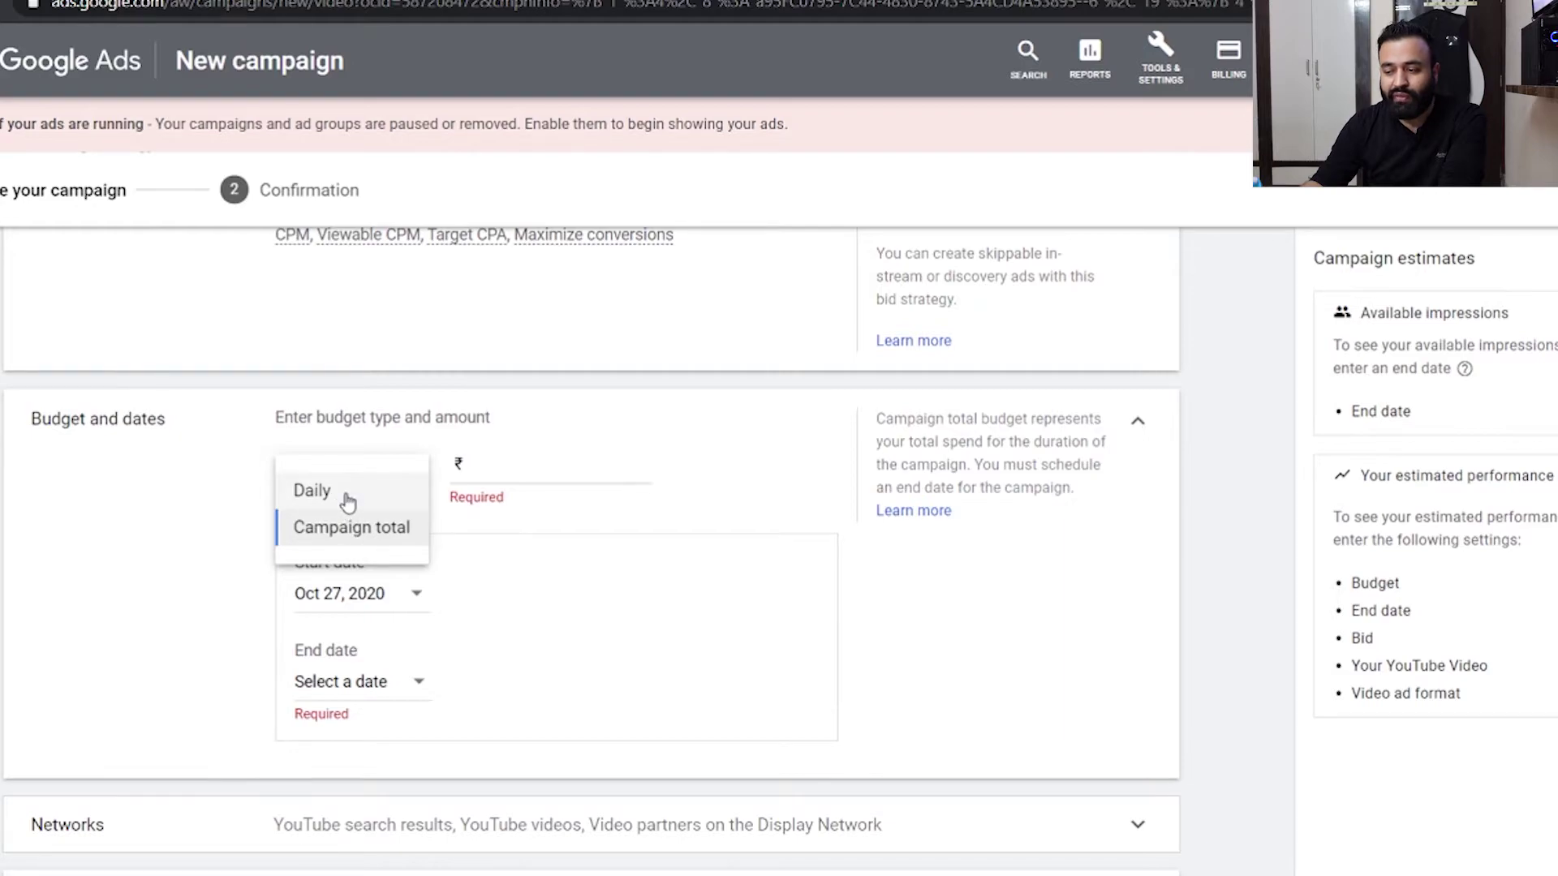
click(347, 502)
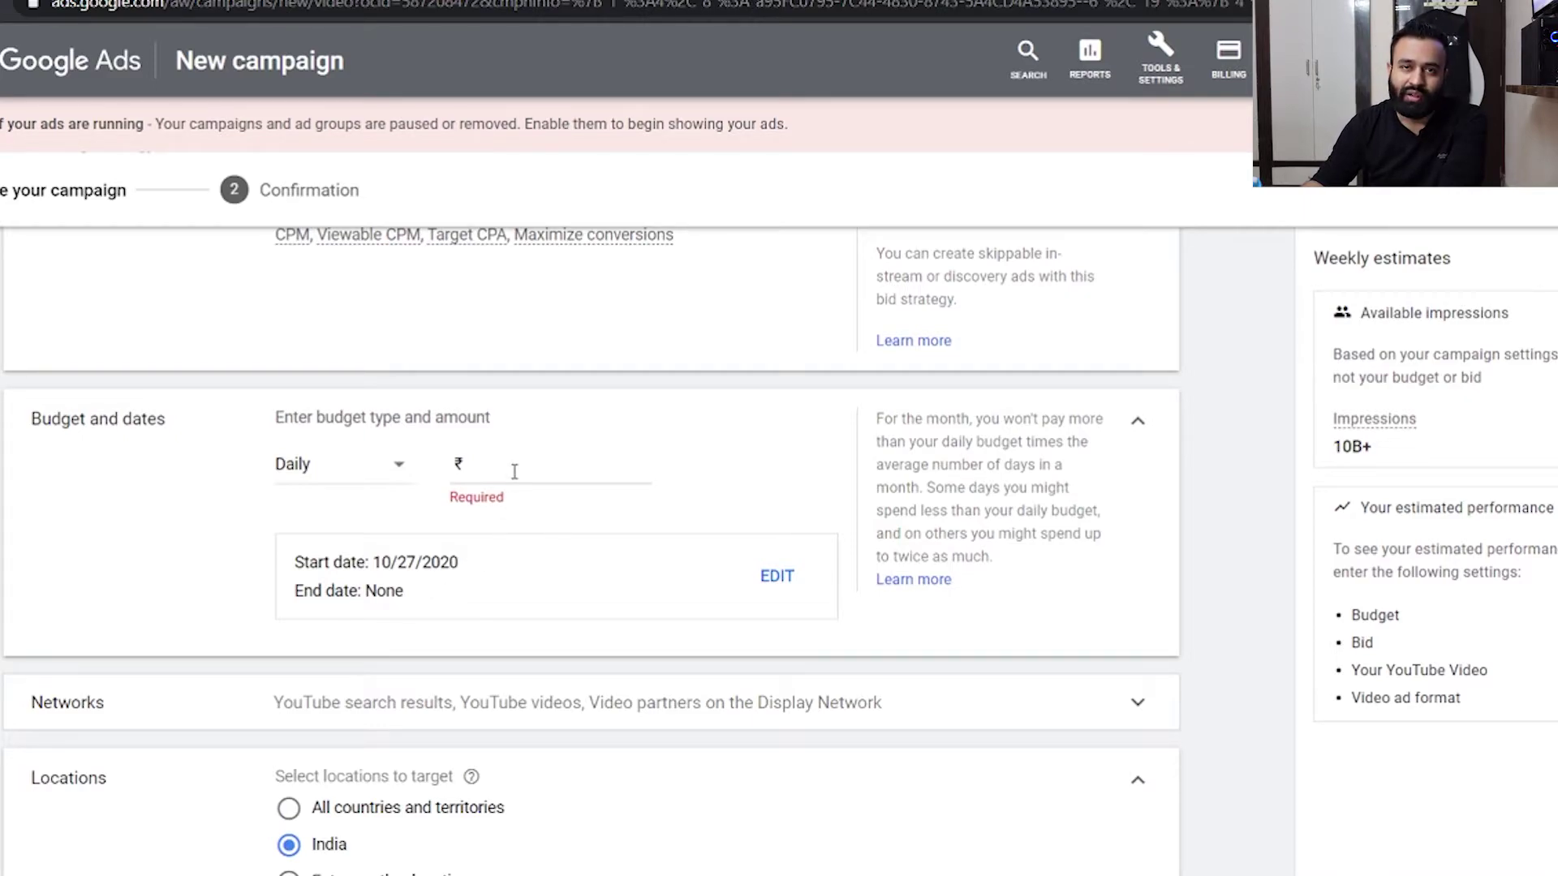
click(379, 477)
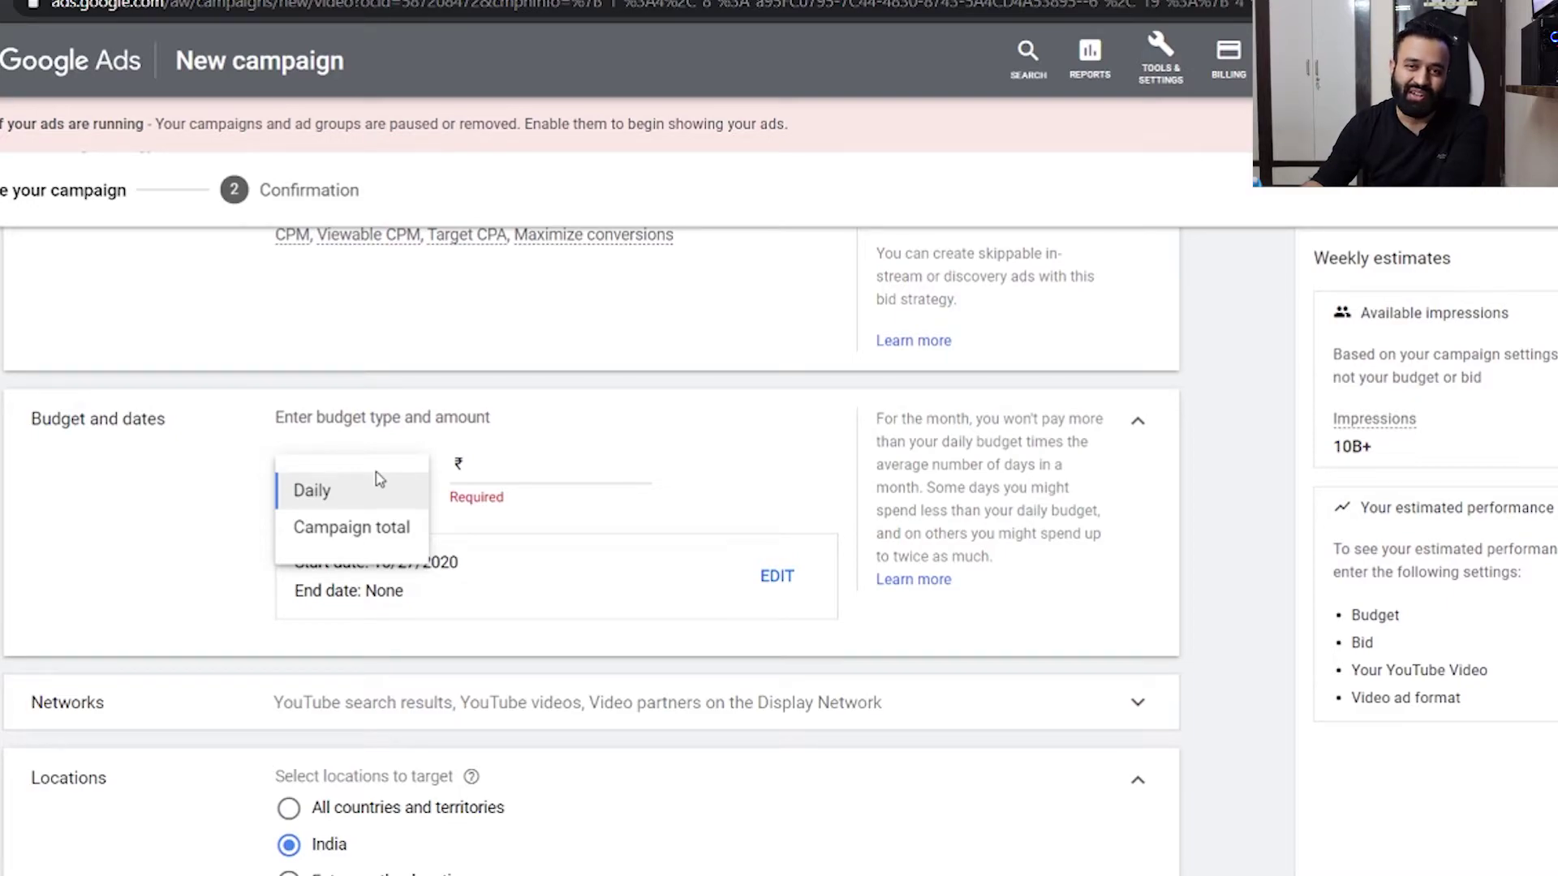
click(376, 537)
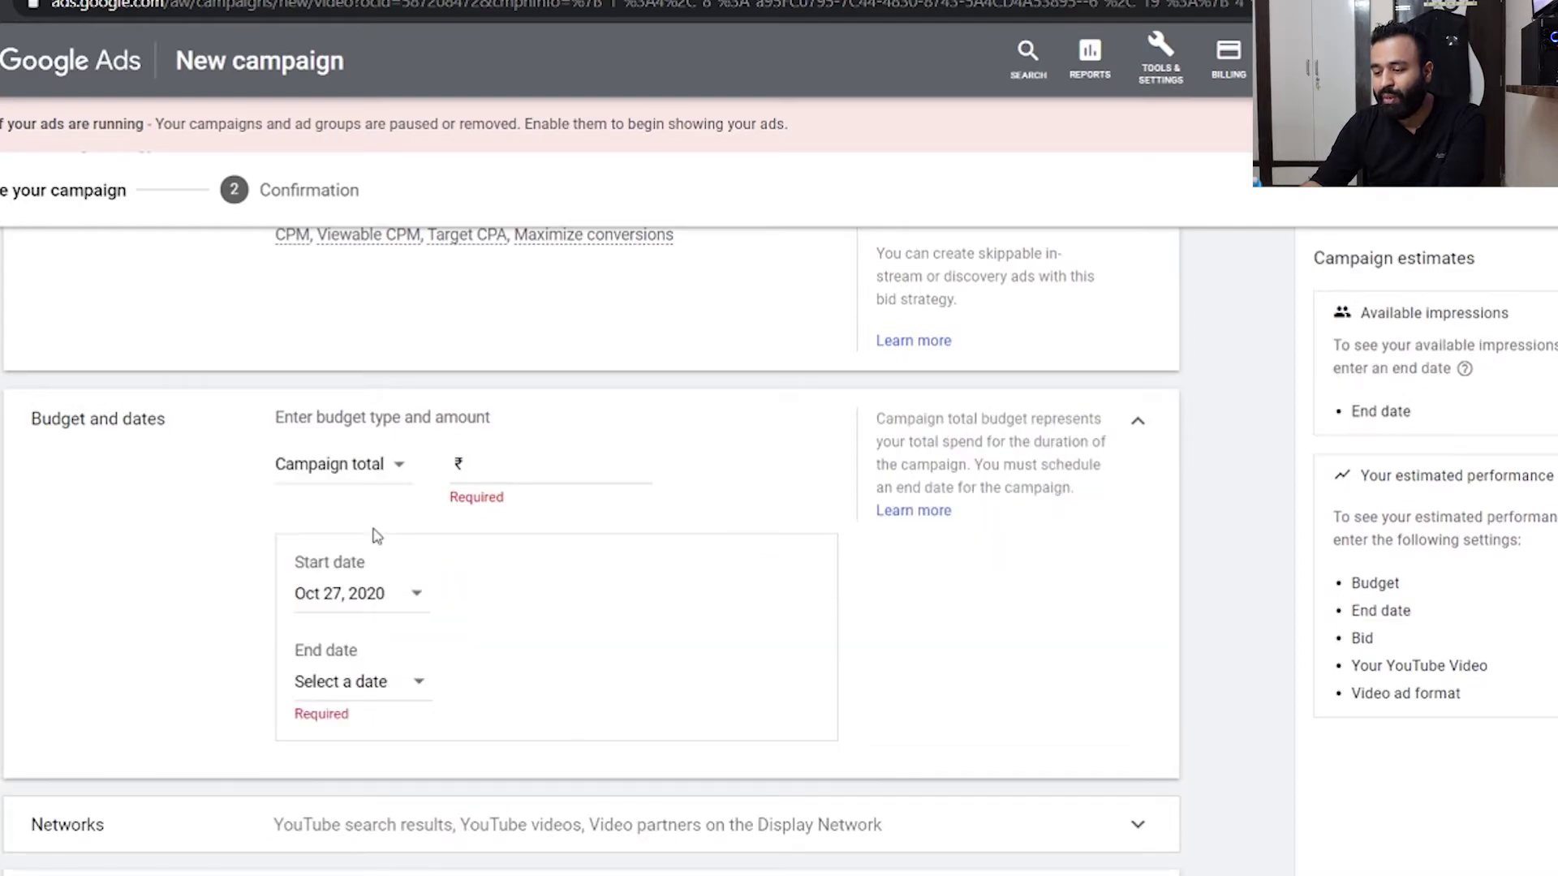
- Set the campaign's end date to Oct 31, 2020, and keep the start date at Oct 27, 2020
click(409, 690)
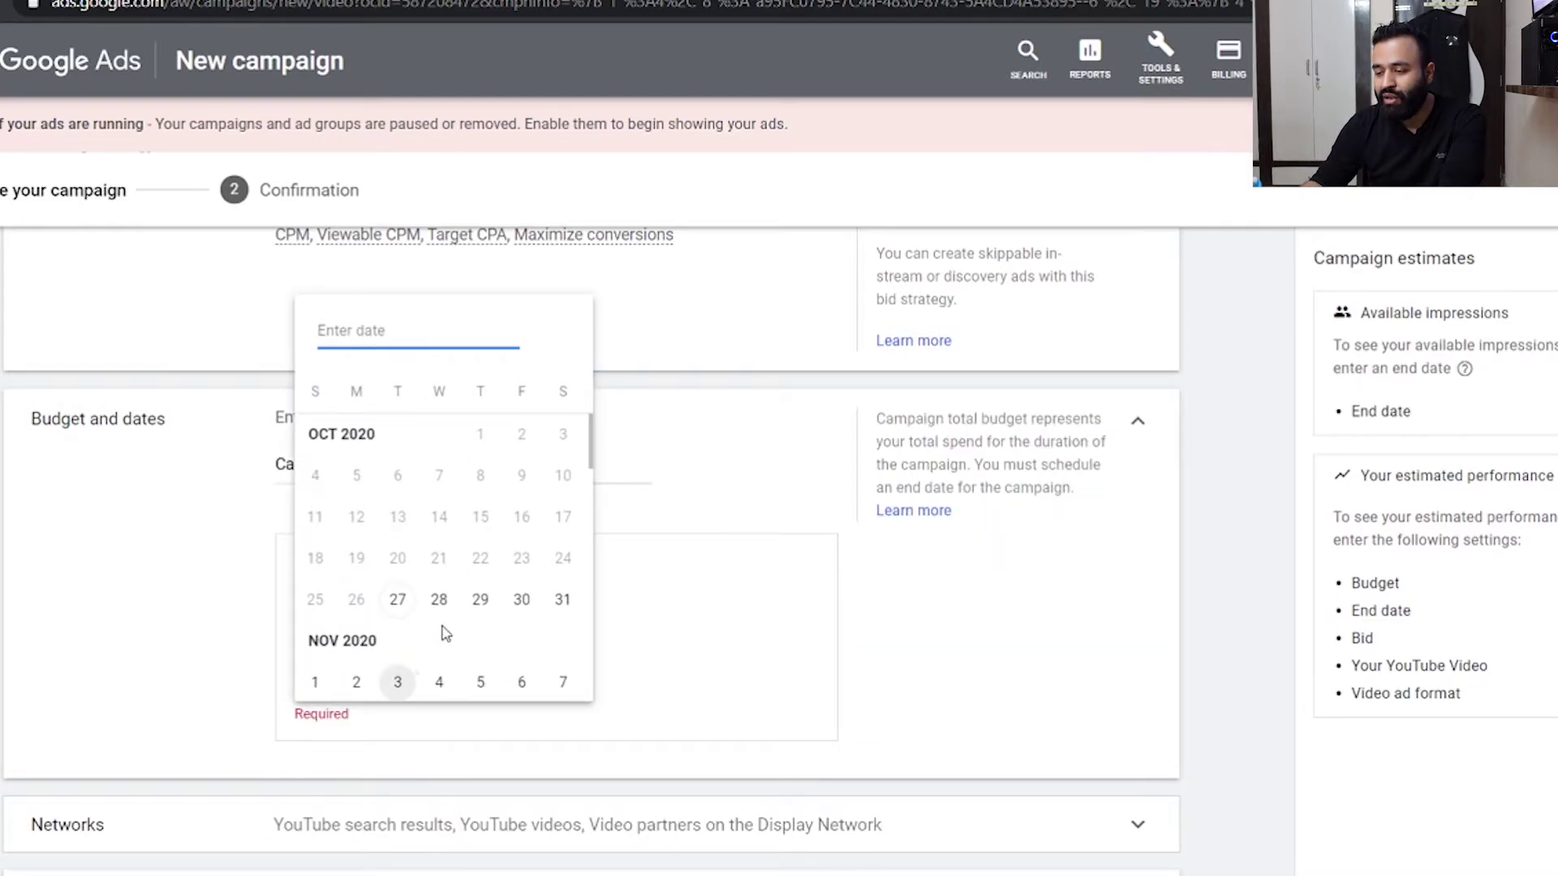
click(563, 600)
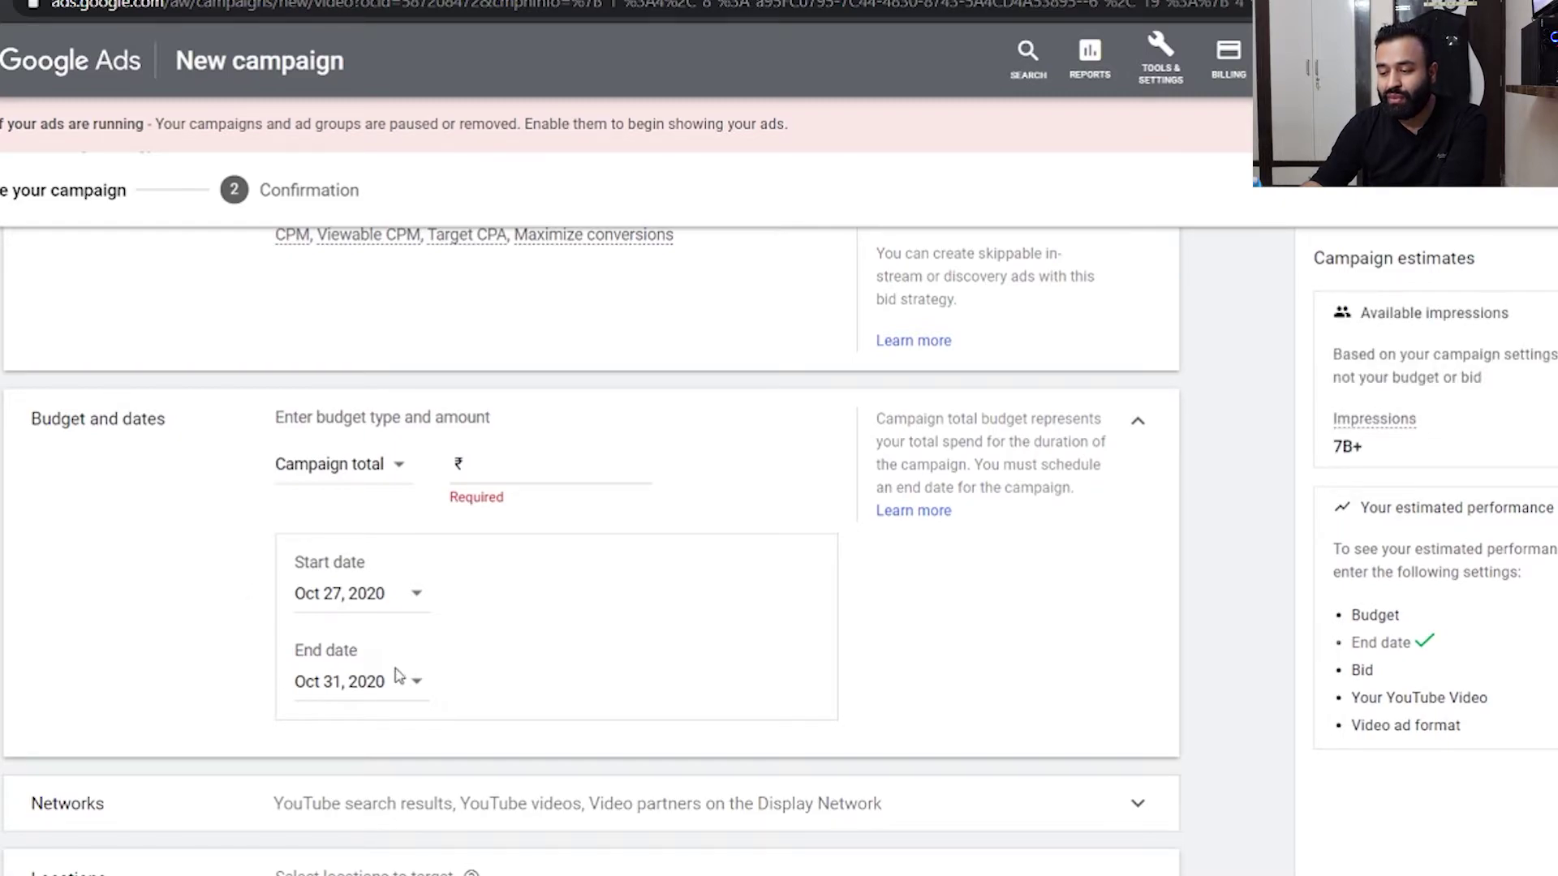
click(412, 597)
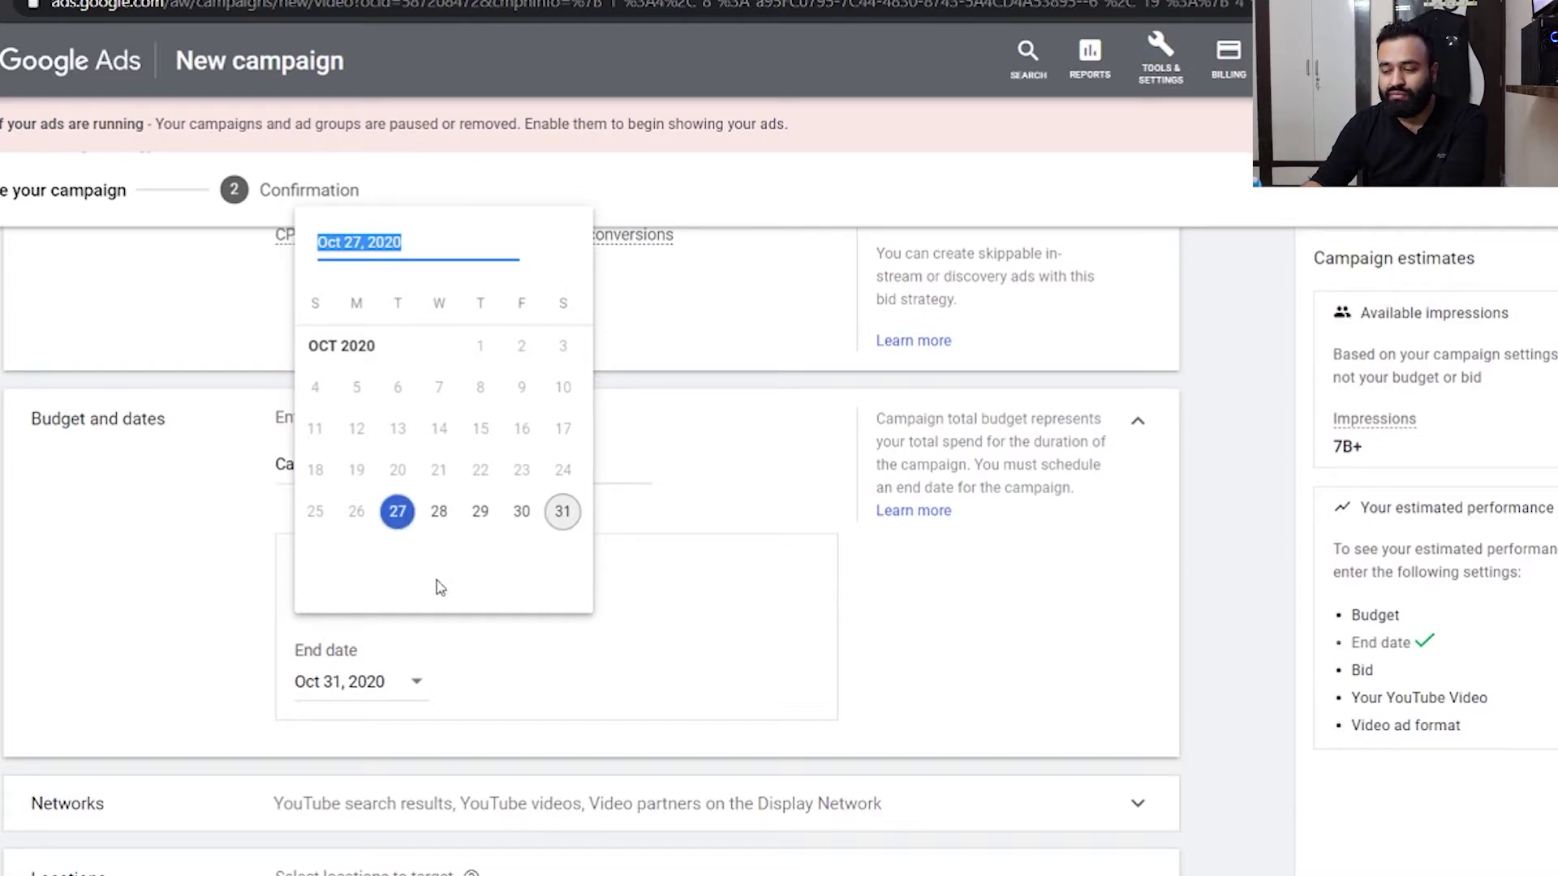
click(216, 563)
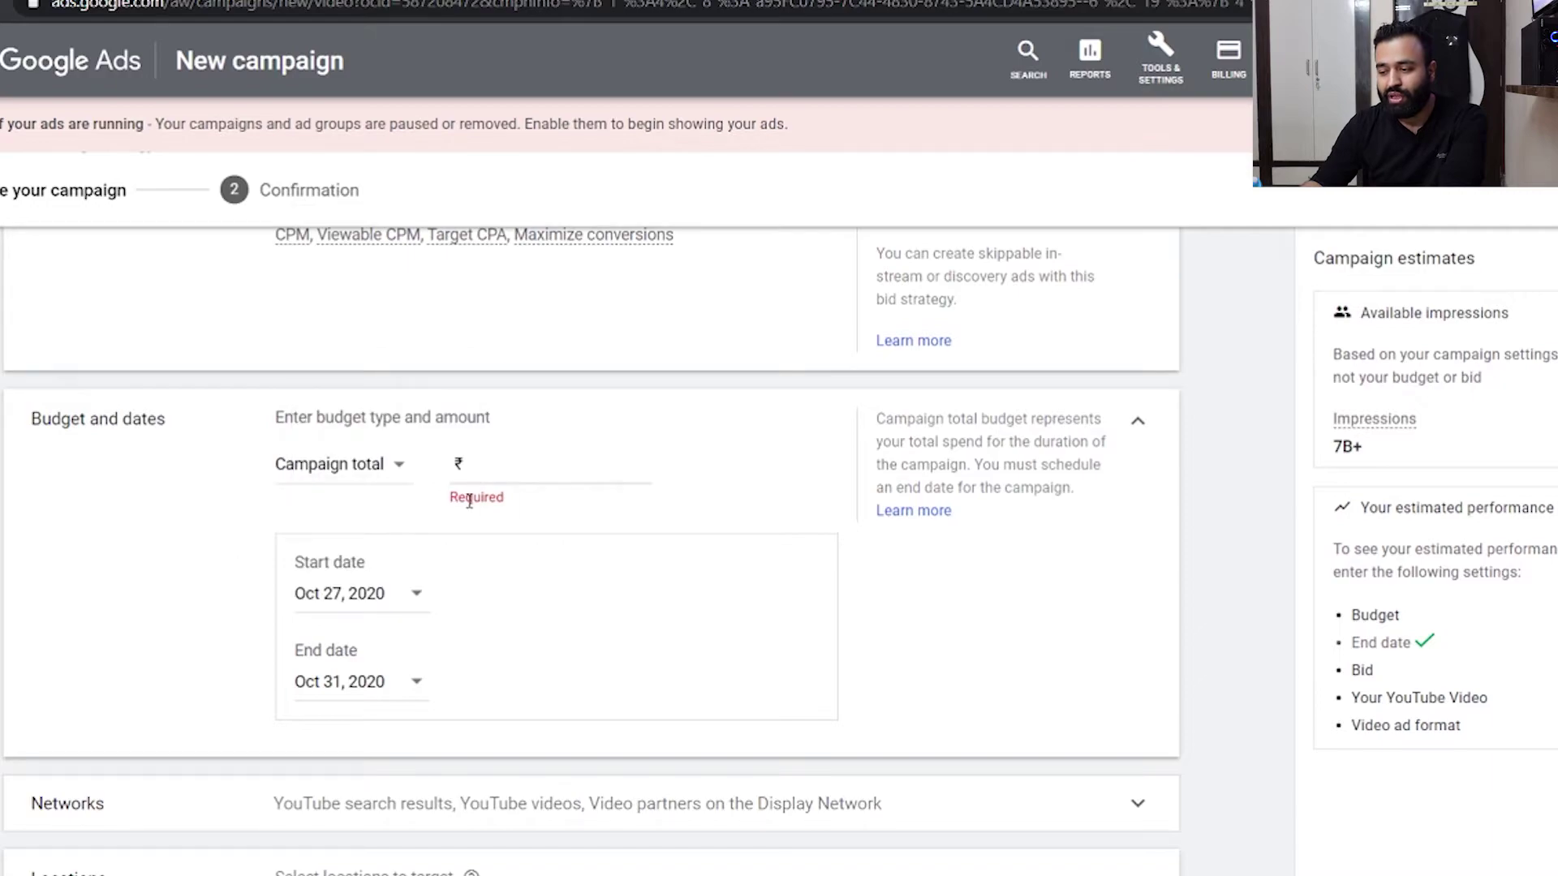
- Calculate 2000/(5*15) with a Google search in a new browser tab to work out the campaign budget
click(519, 463)
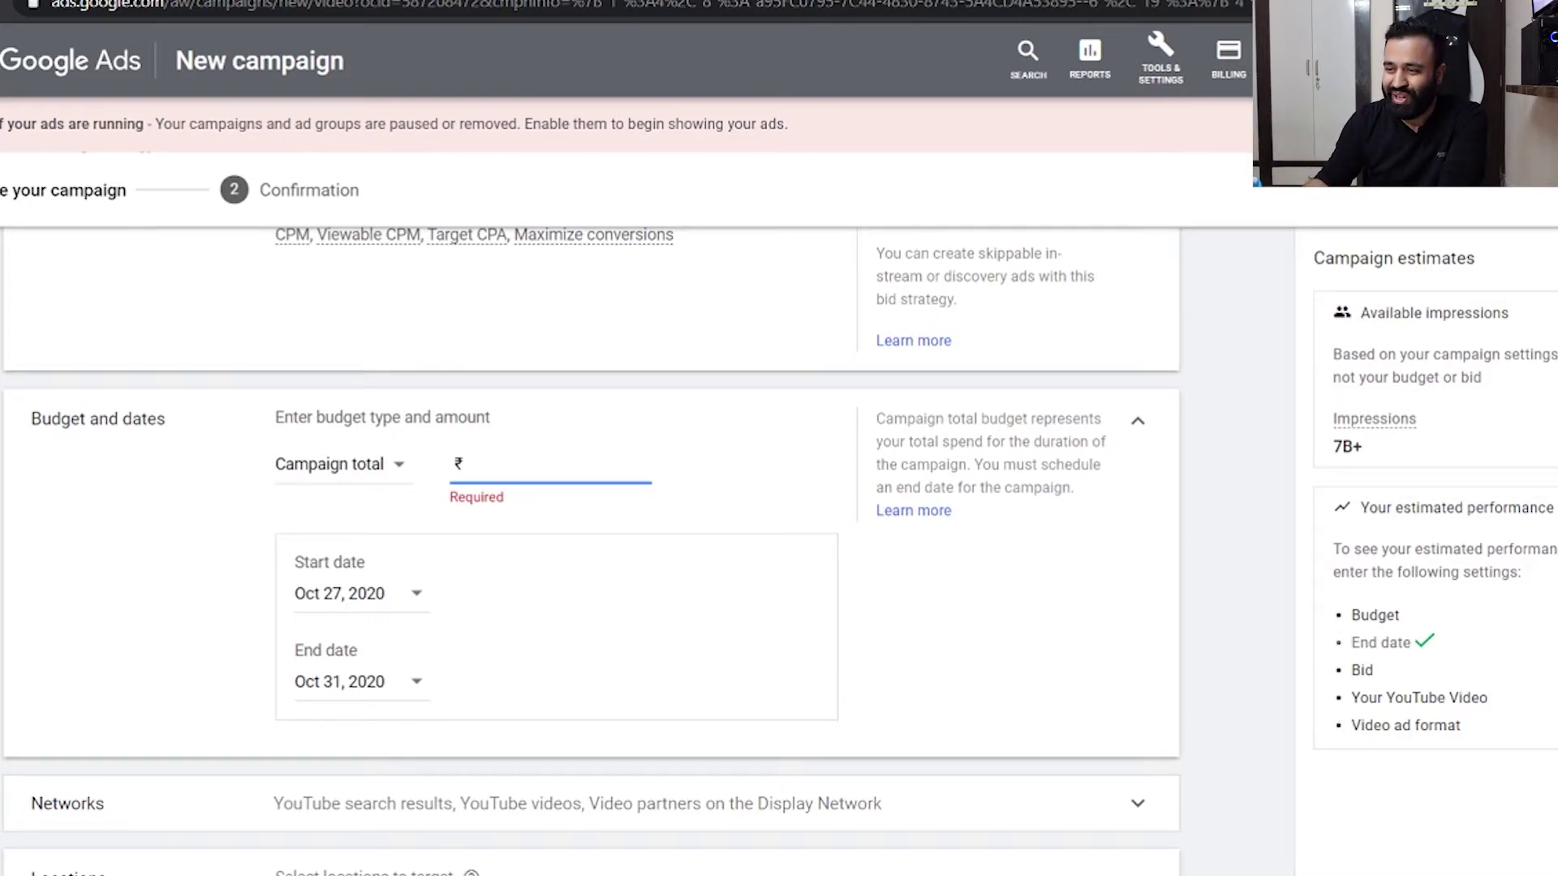
key(ctrl+t)
text(200)
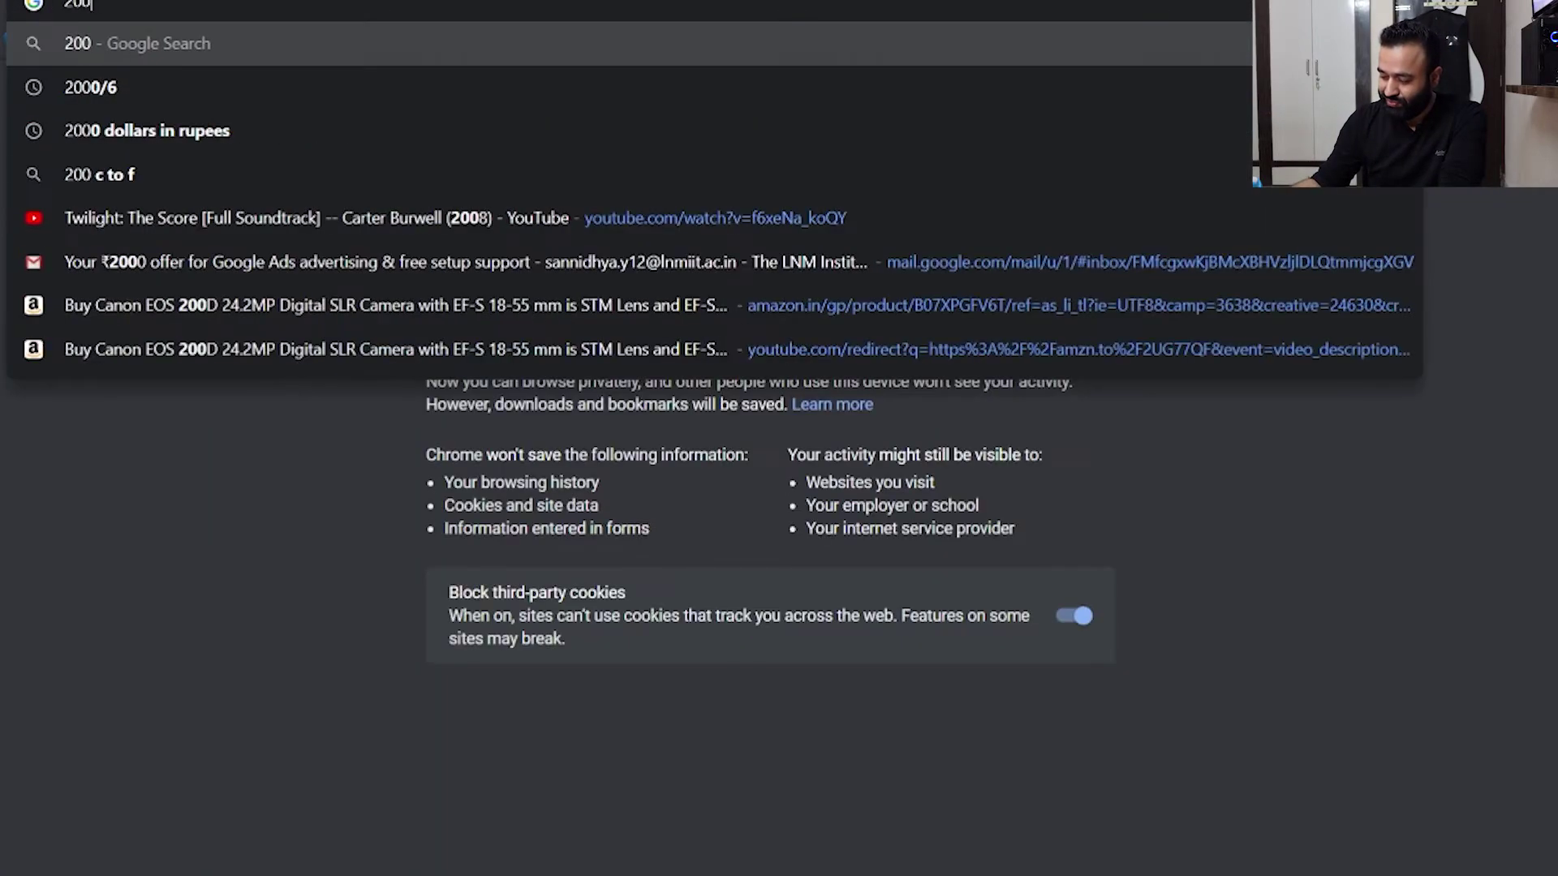
text(0/)
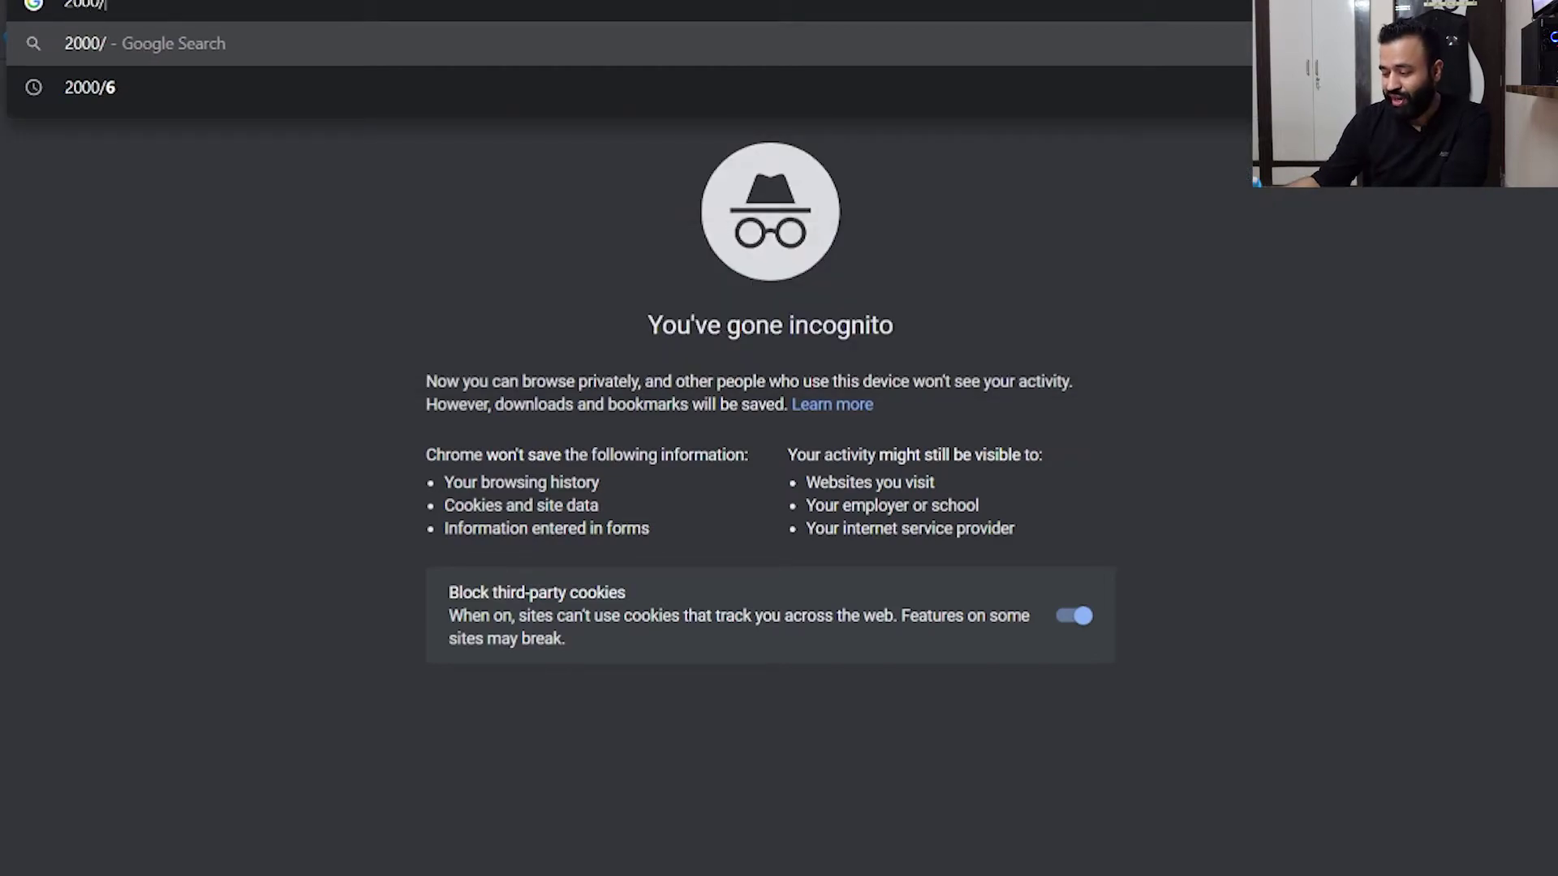
text(5/15))
key(Return)
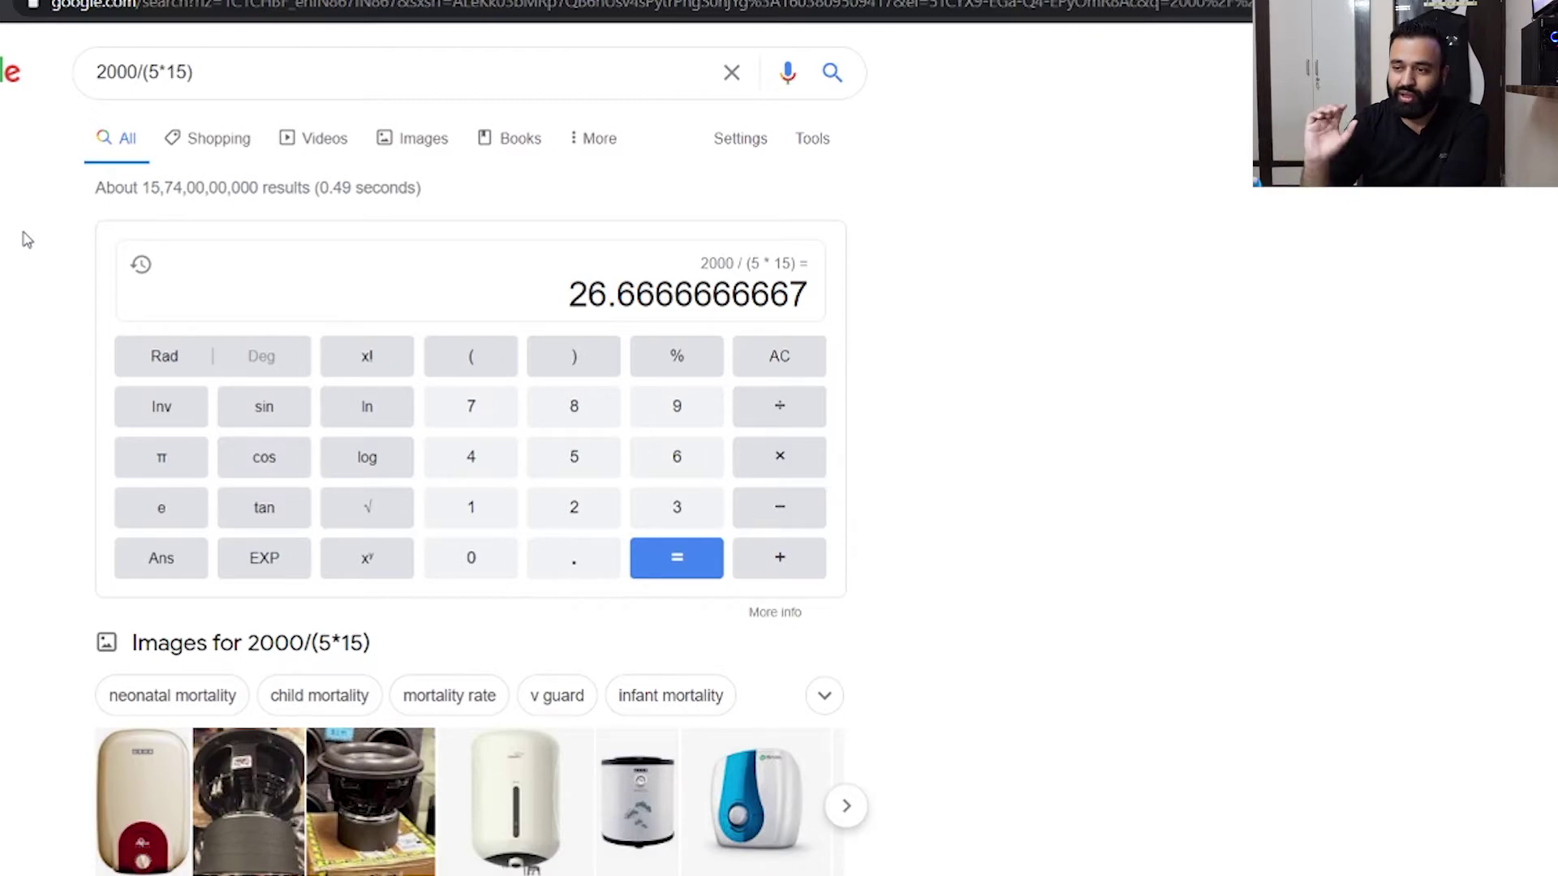
- Return to the Google Ads campaign and set the campaign total budget to ₹27.00
key(ctrl+Tab)
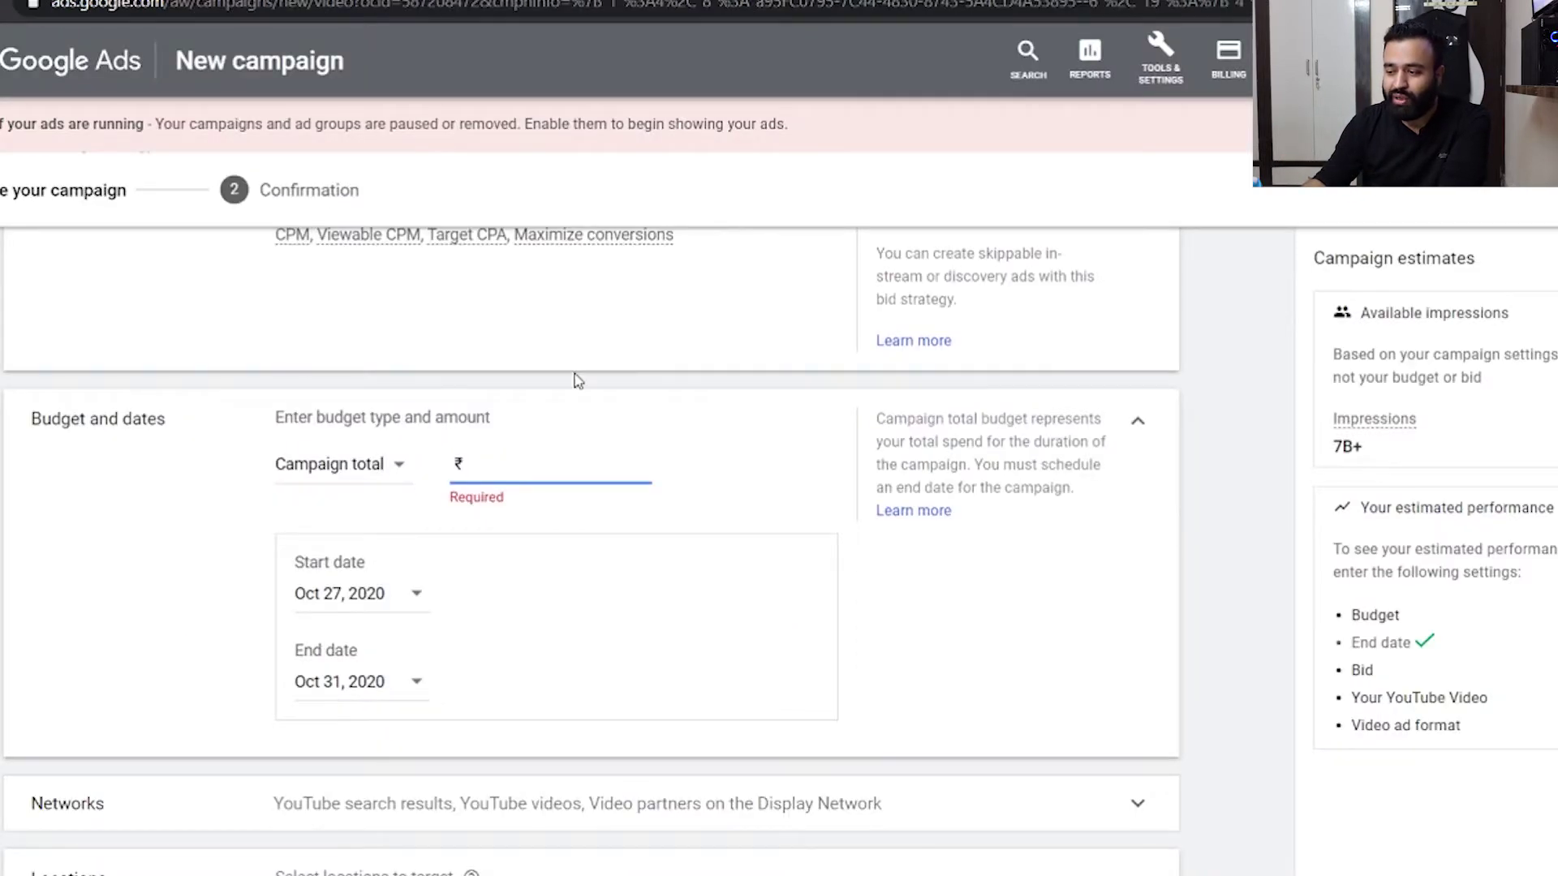
text(27.00)
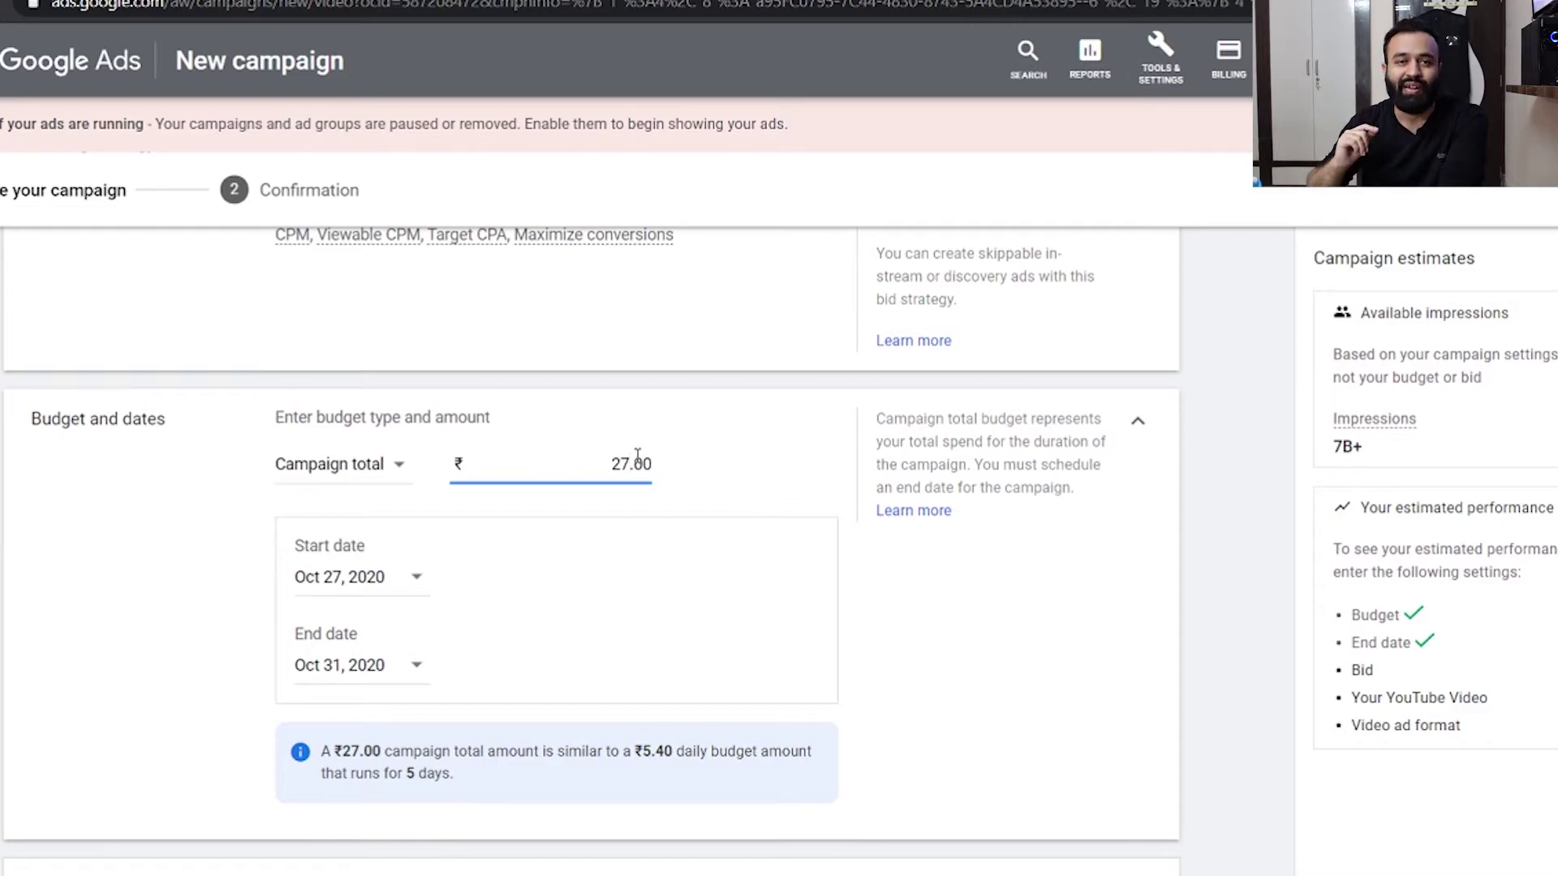
scroll(671, 591, down, 4)
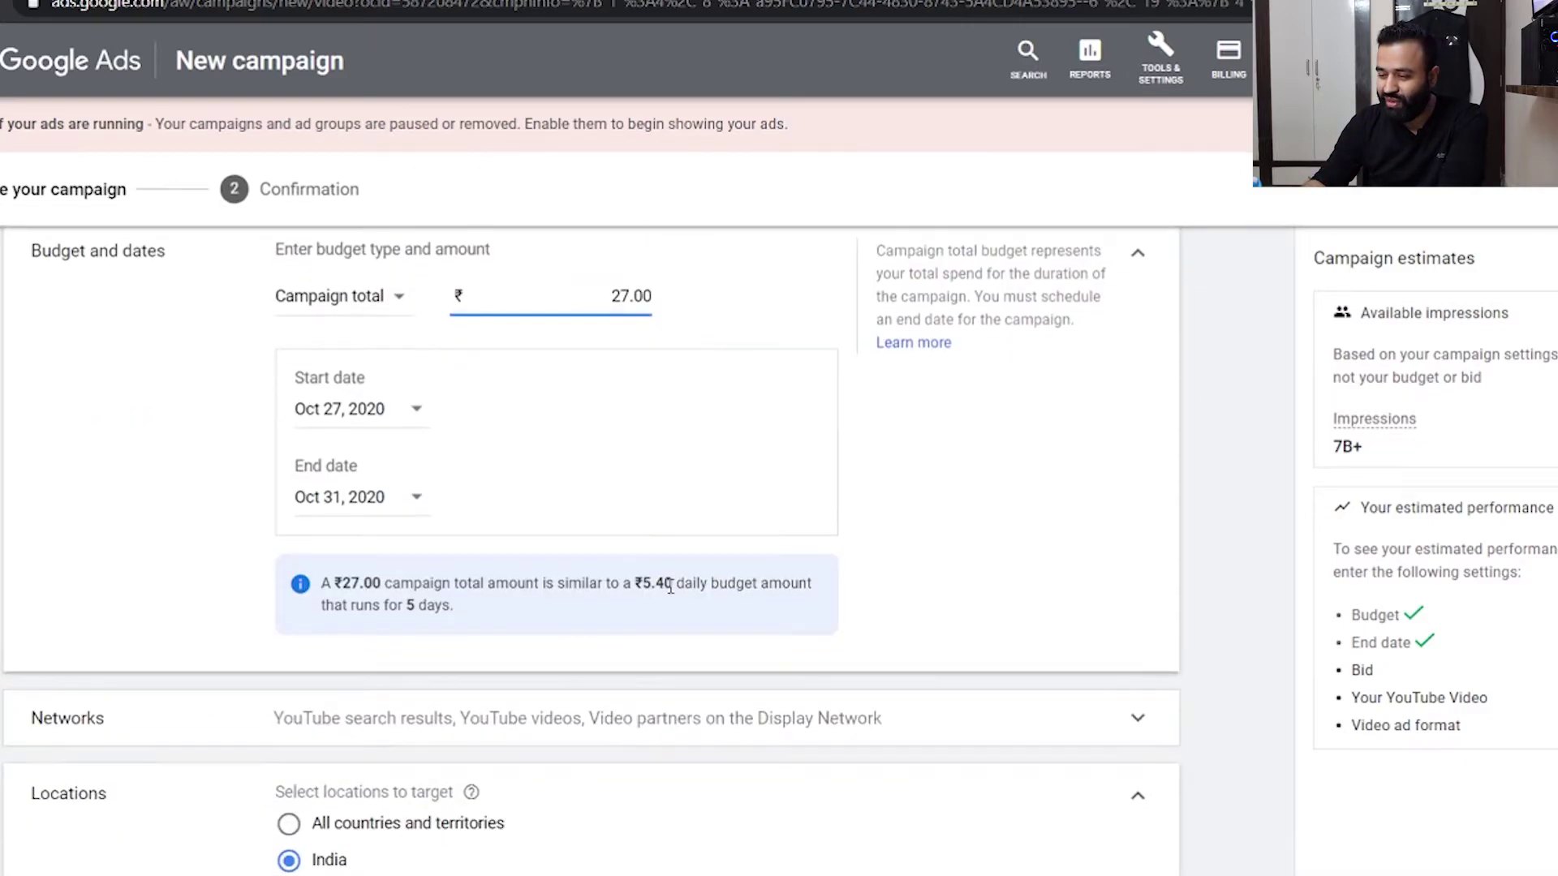
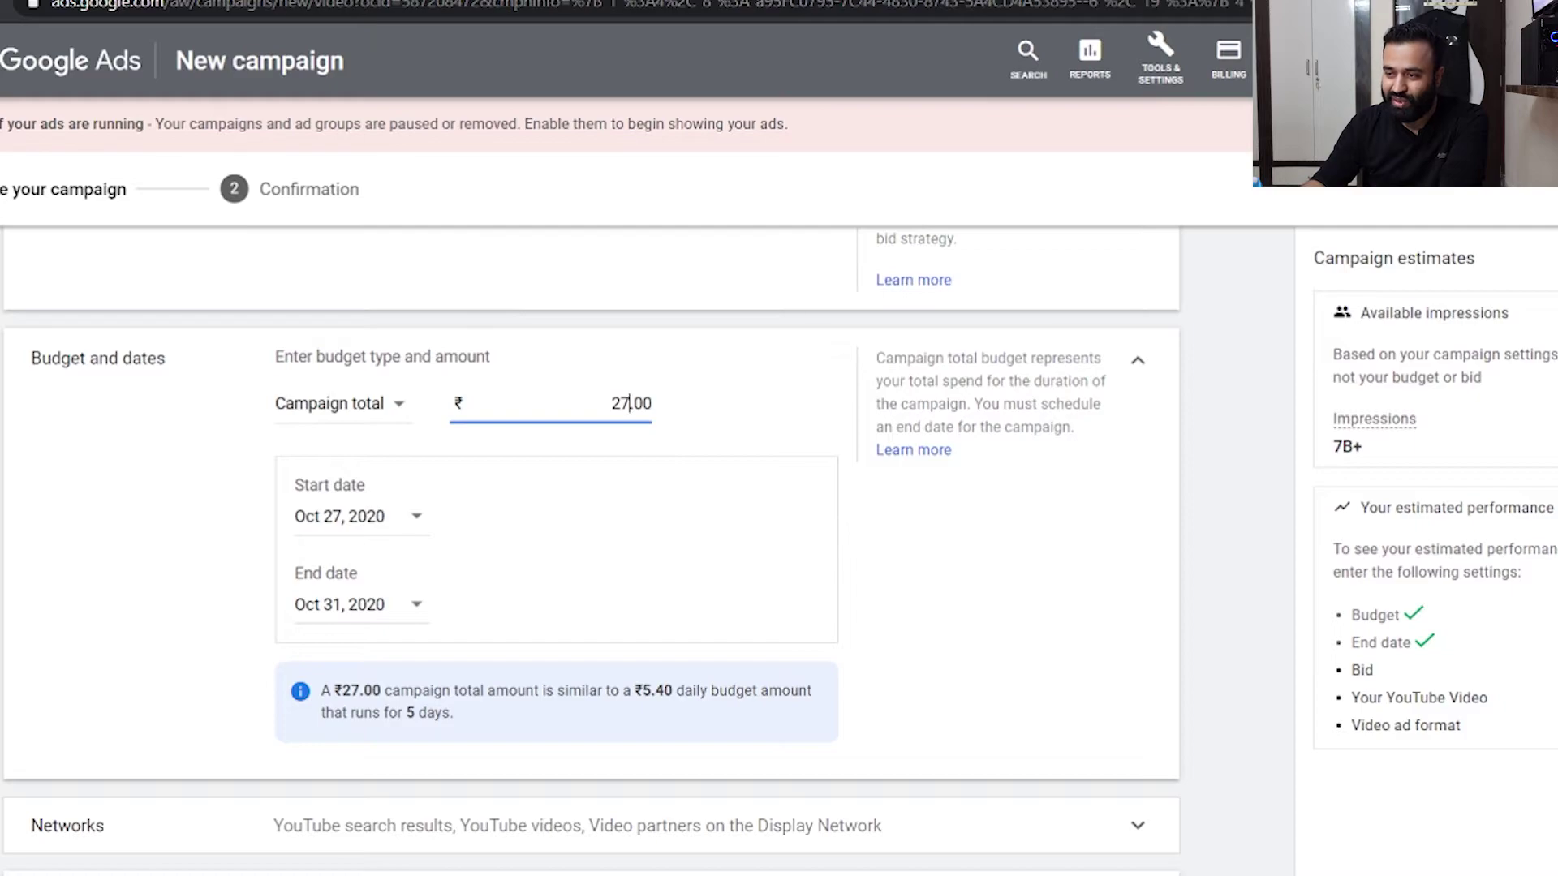
- Switch to the Google calculation and change the expression to 2000/(15)
key(ctrl+Tab)
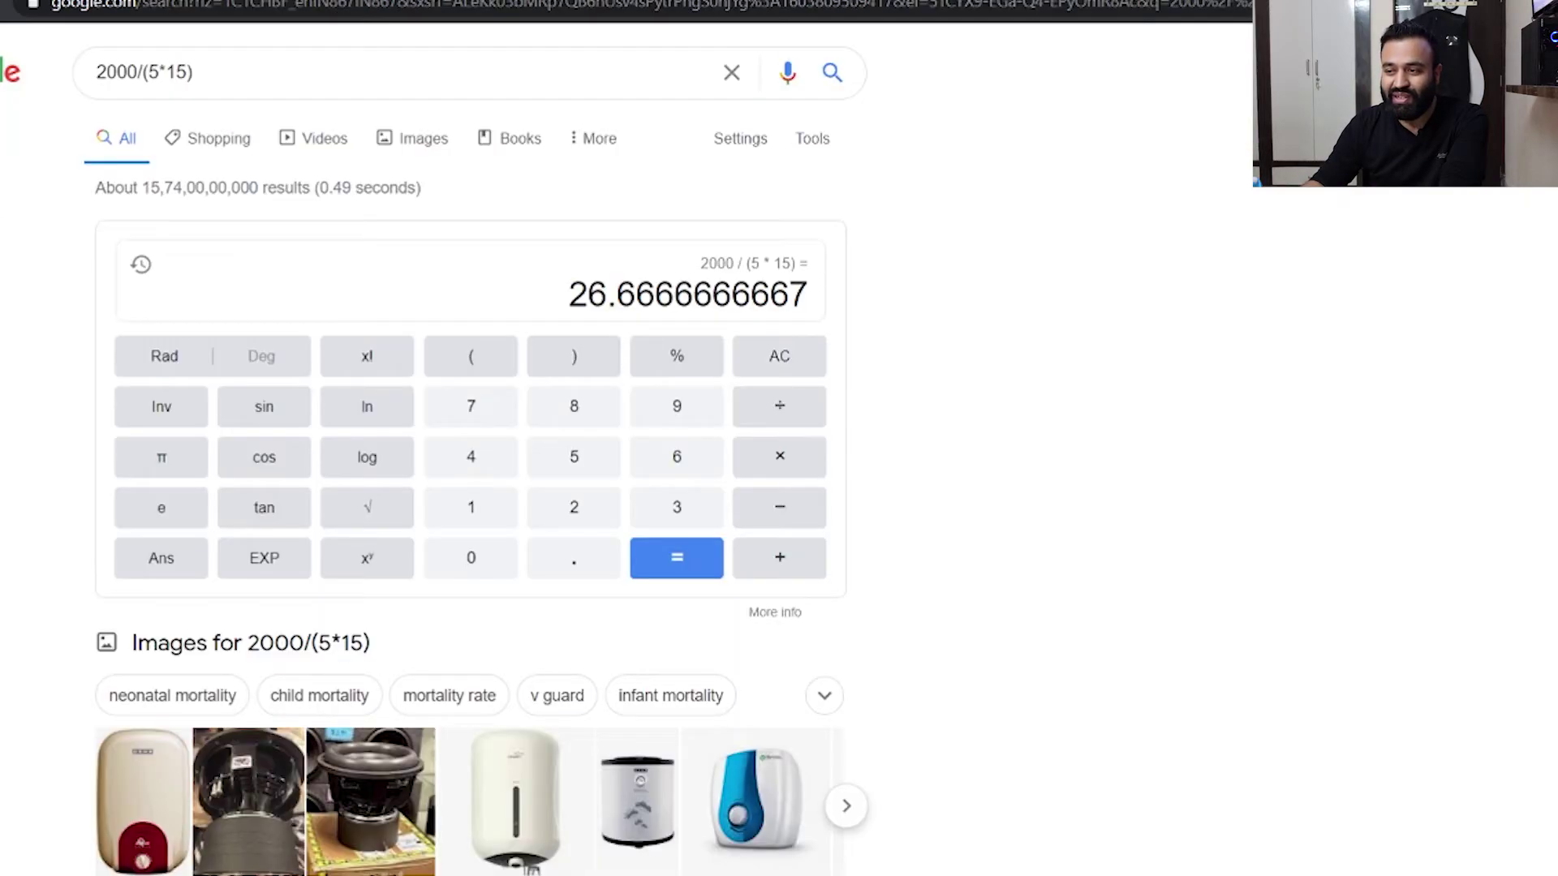
click(154, 72)
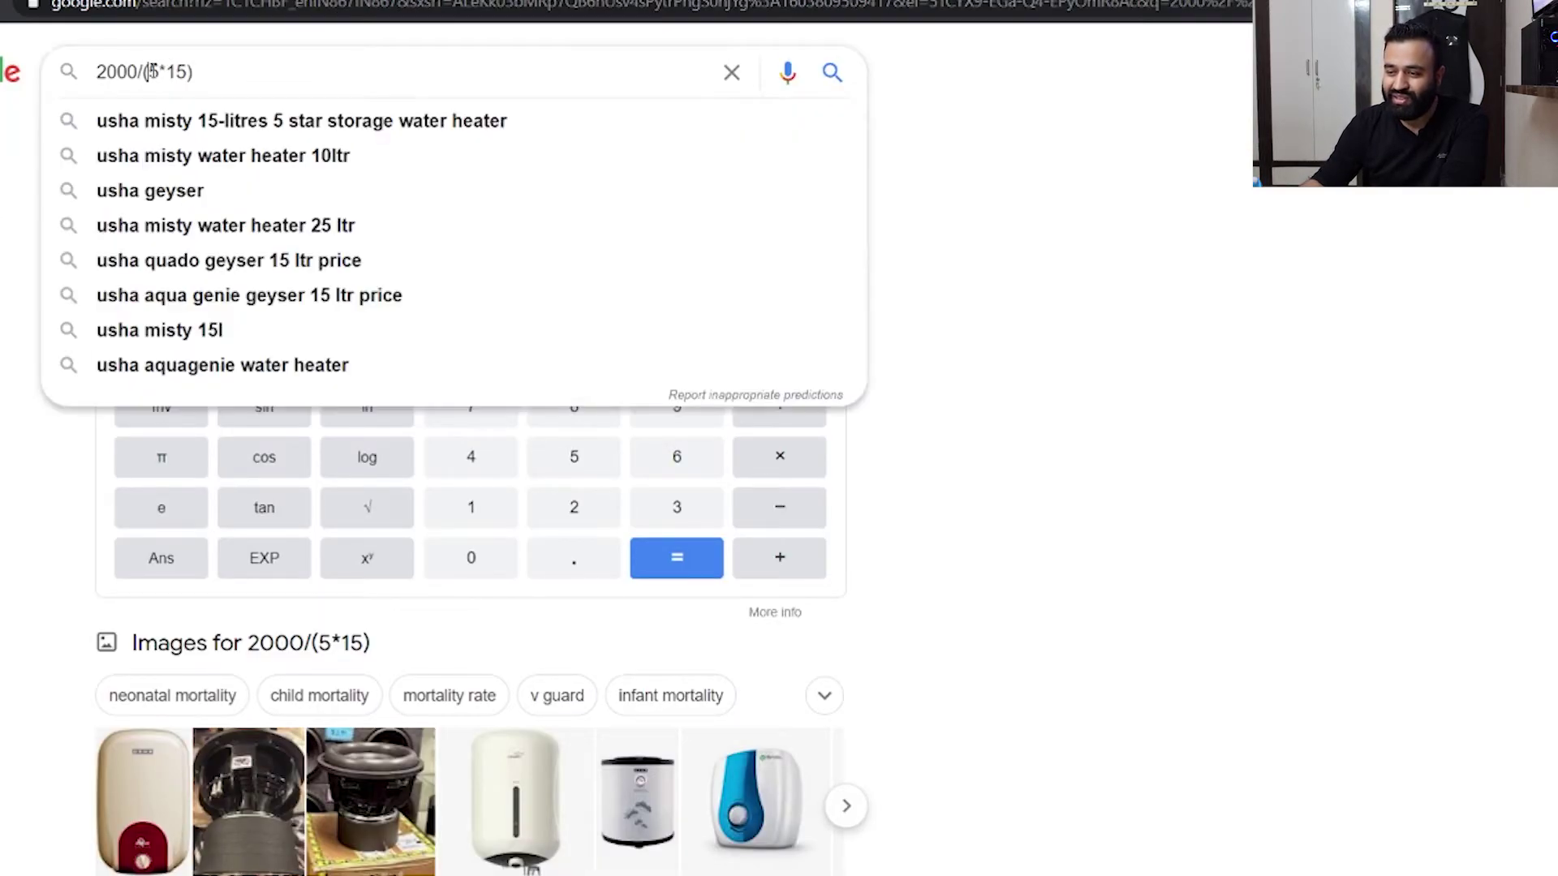
key(BackSpace)
key(Delete)
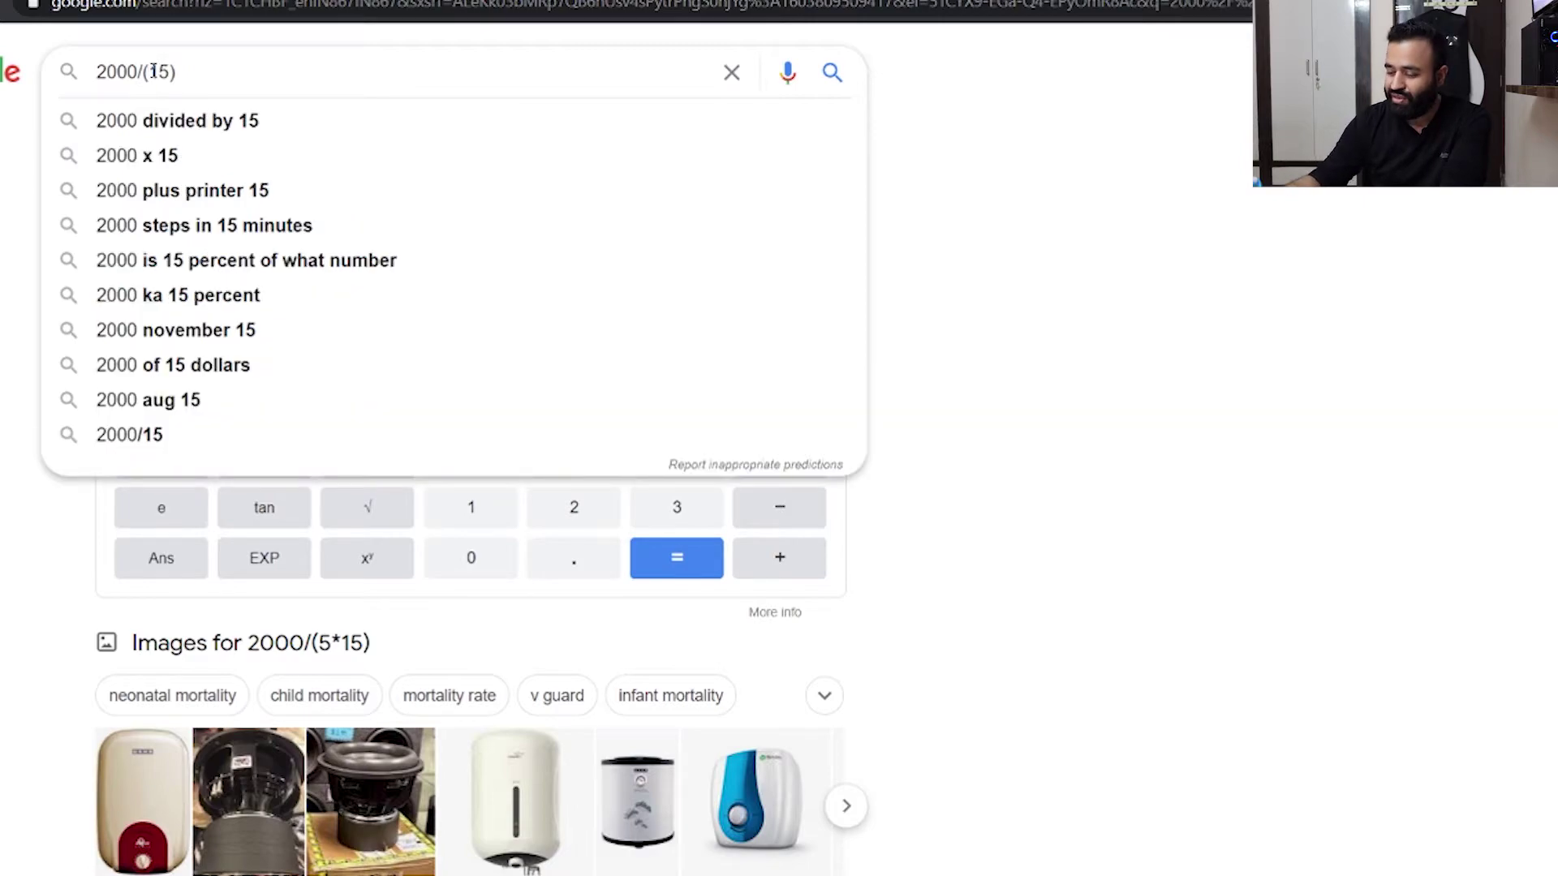
key(Return)
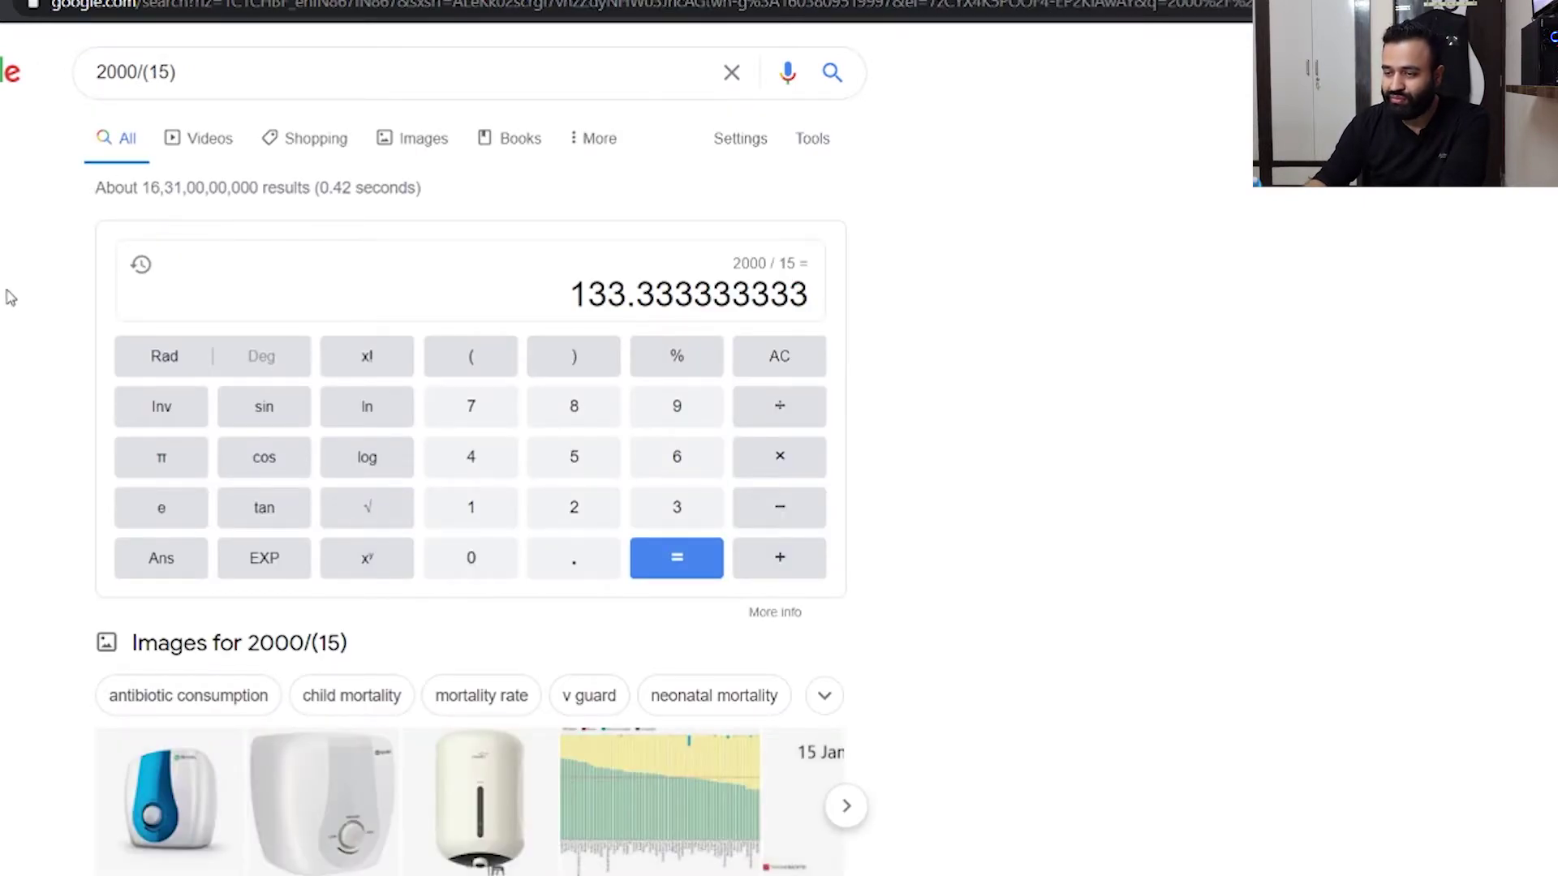
- Return to the Google Ads campaign and set the campaign total budget to ₹133.00
key(ctrl+Tab)
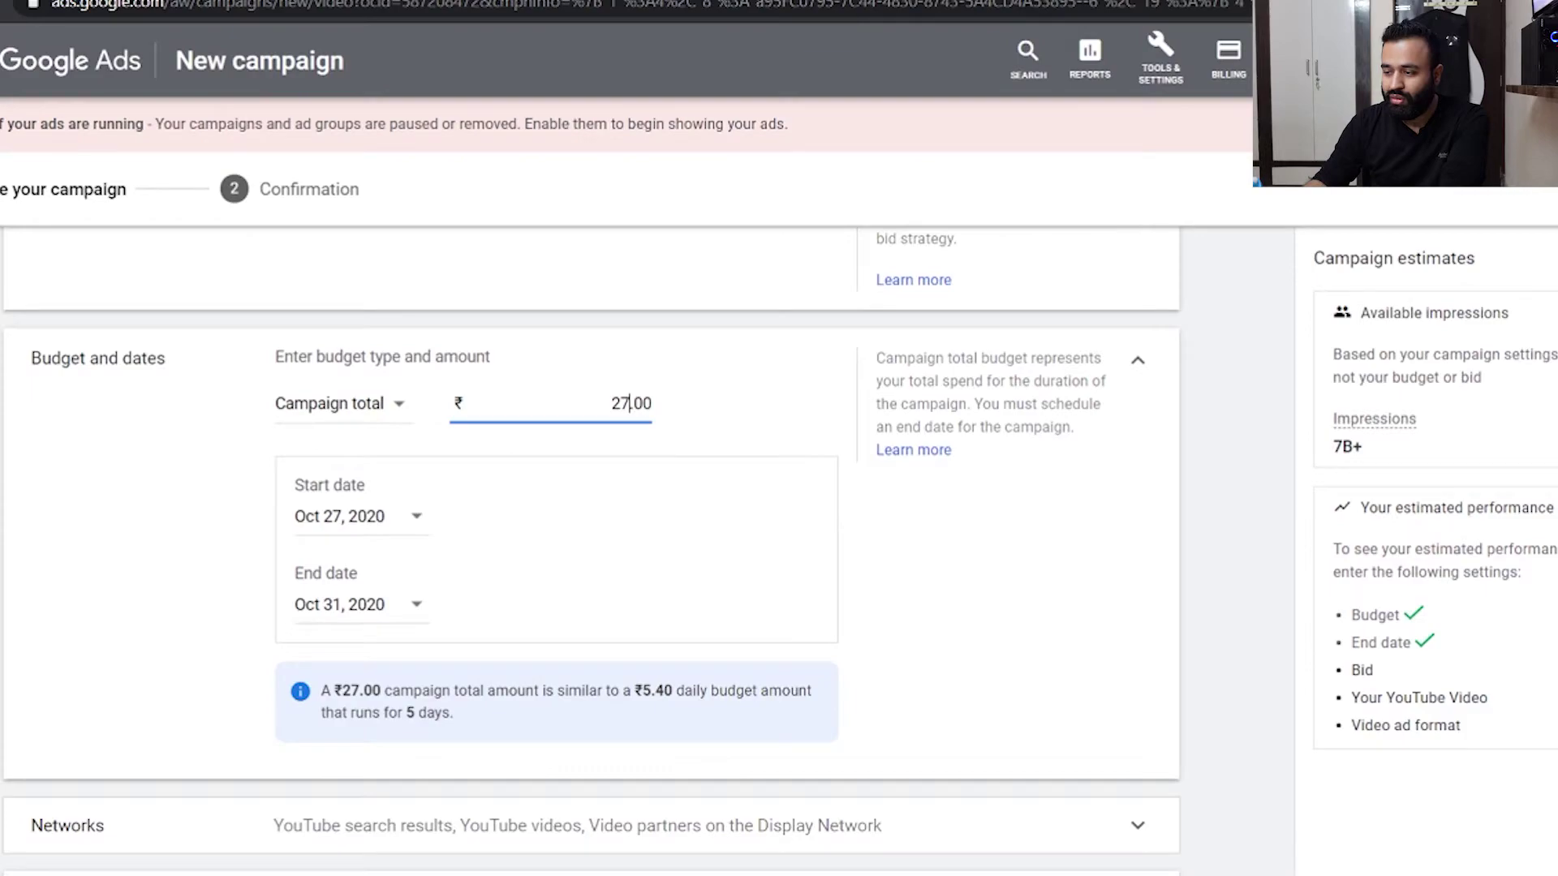
key(ctrl+a)
key(ctrl+shift+Tab)
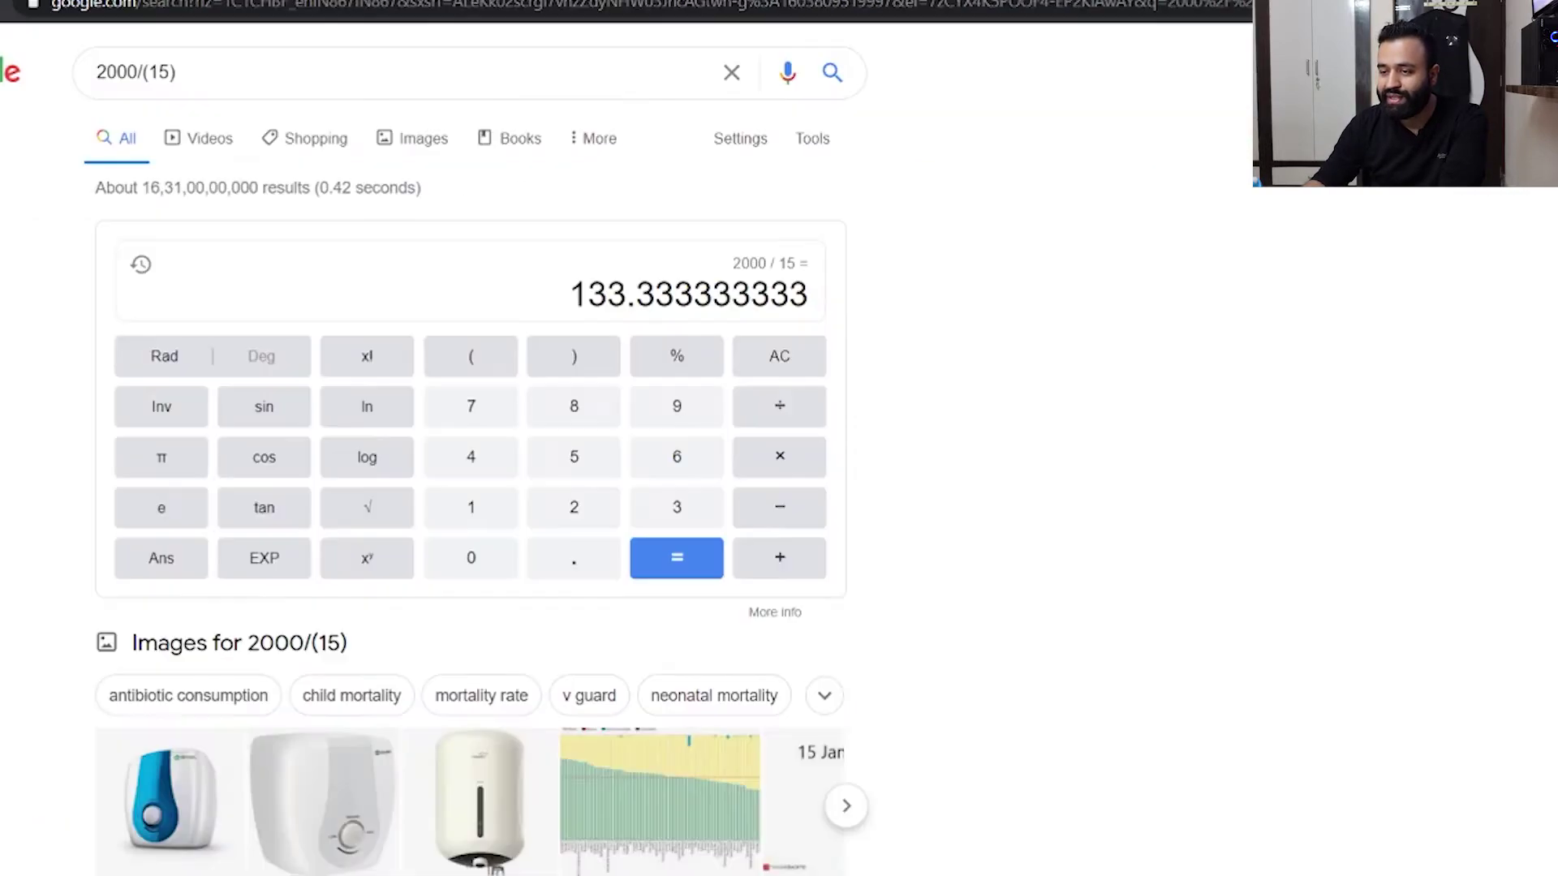
key(ctrl+Tab)
text(133)
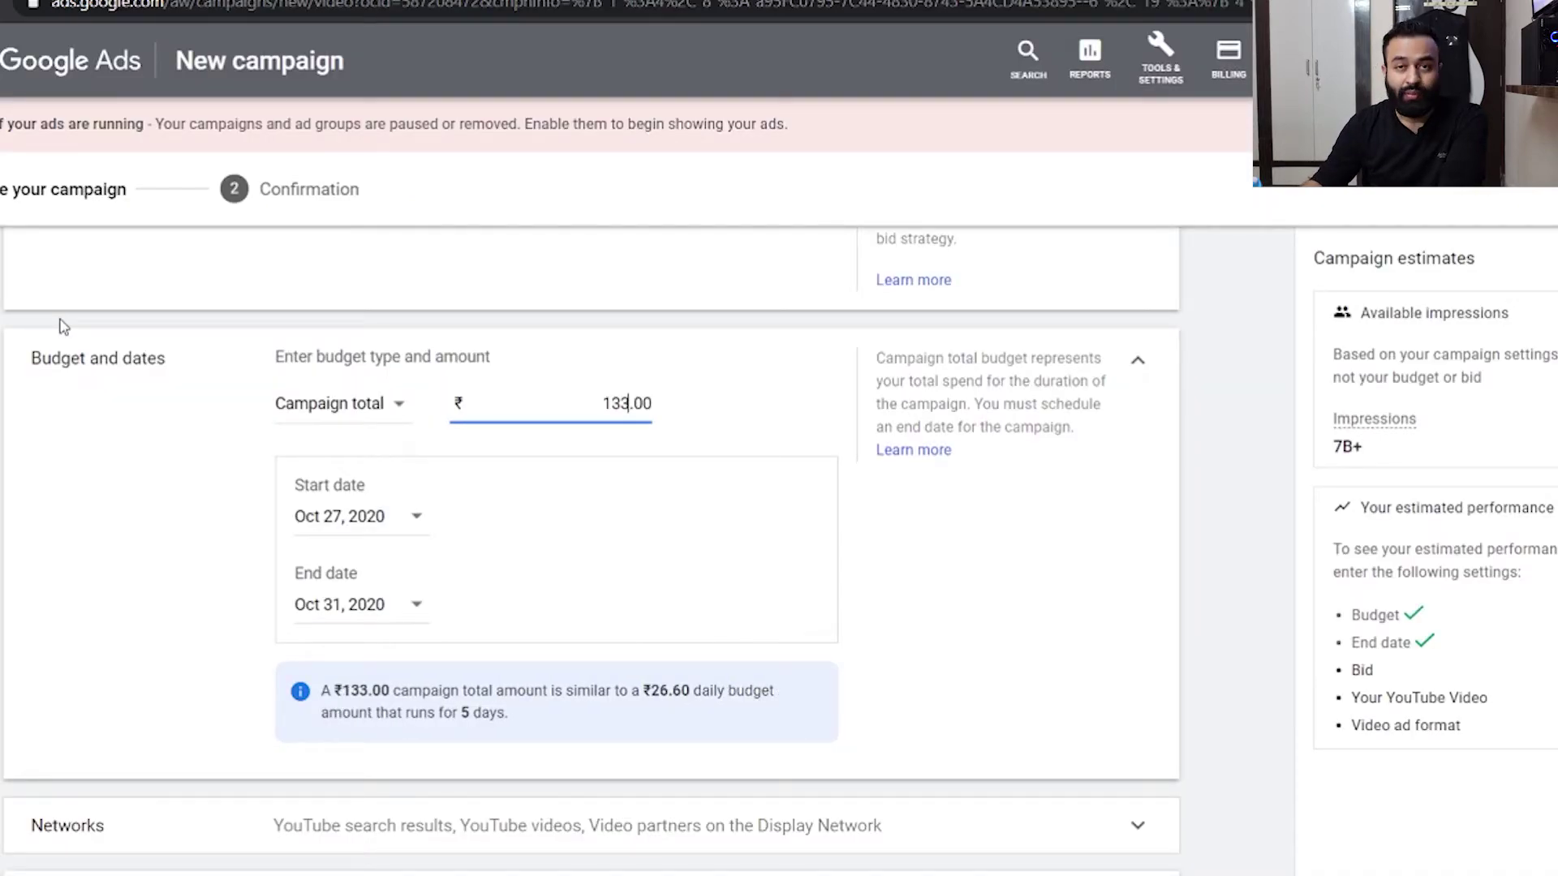
click(90, 499)
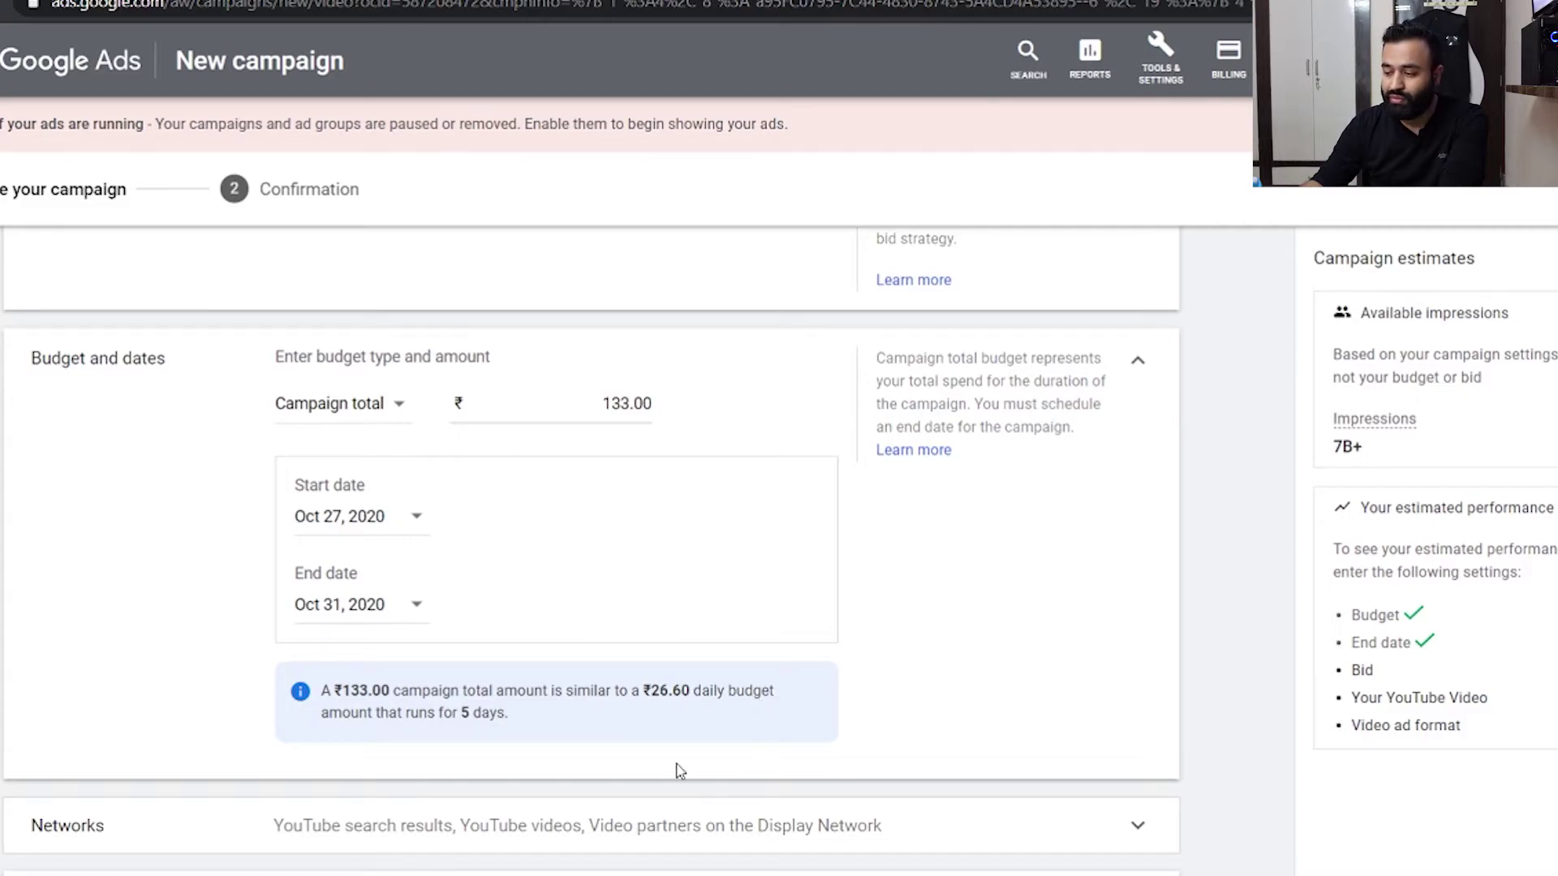
- Expand the campaign's network settings and exclude Video partners on the Display Network
scroll(997, 688, down, 1)
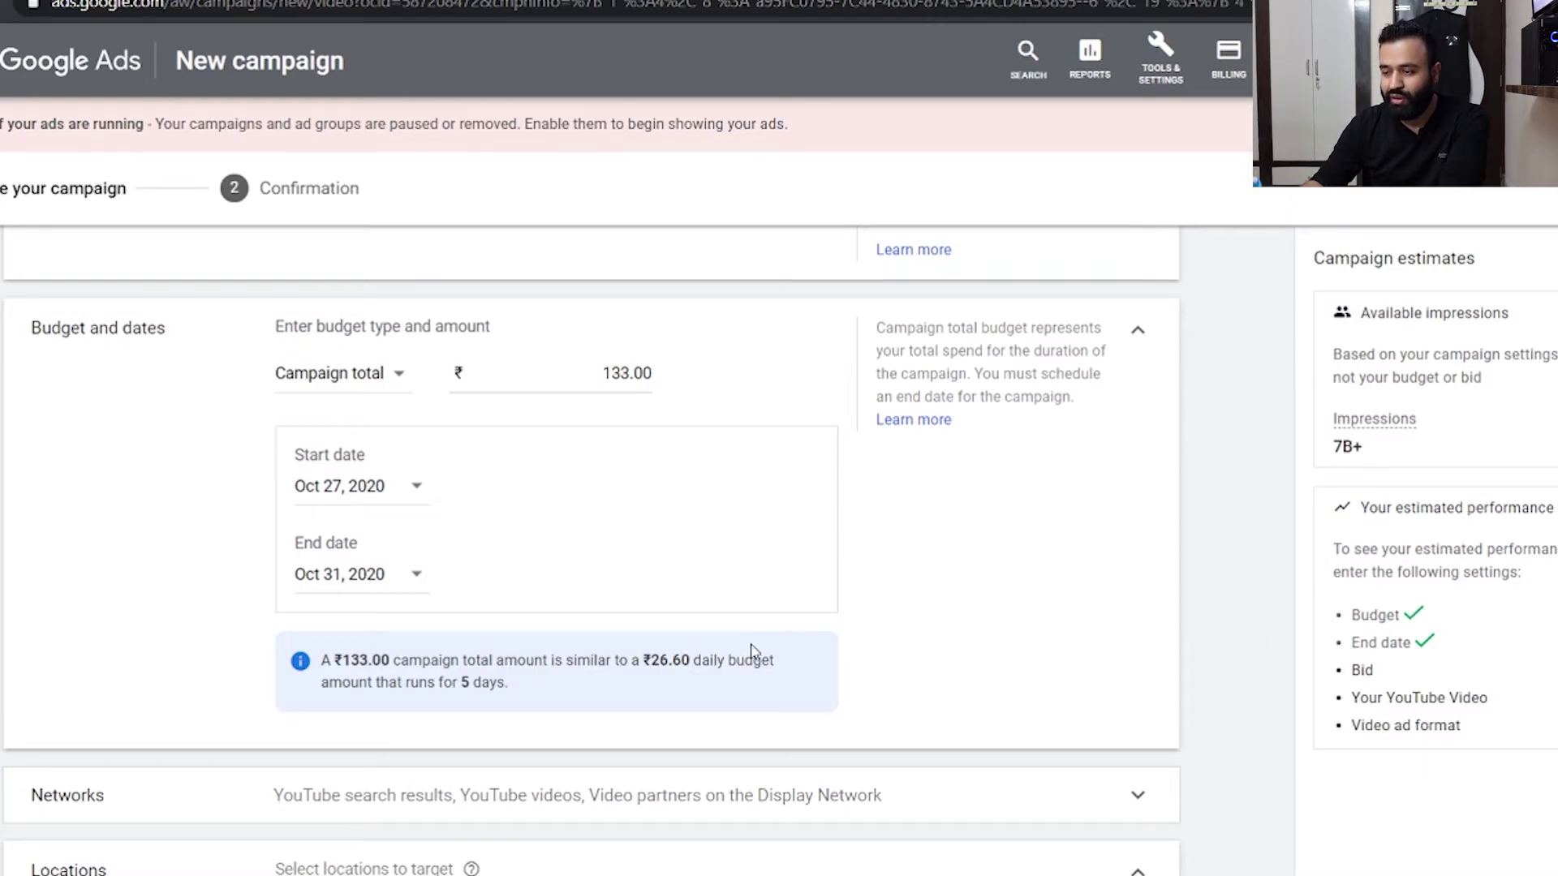
scroll(750, 649, up, 5)
scroll(748, 646, down, 7)
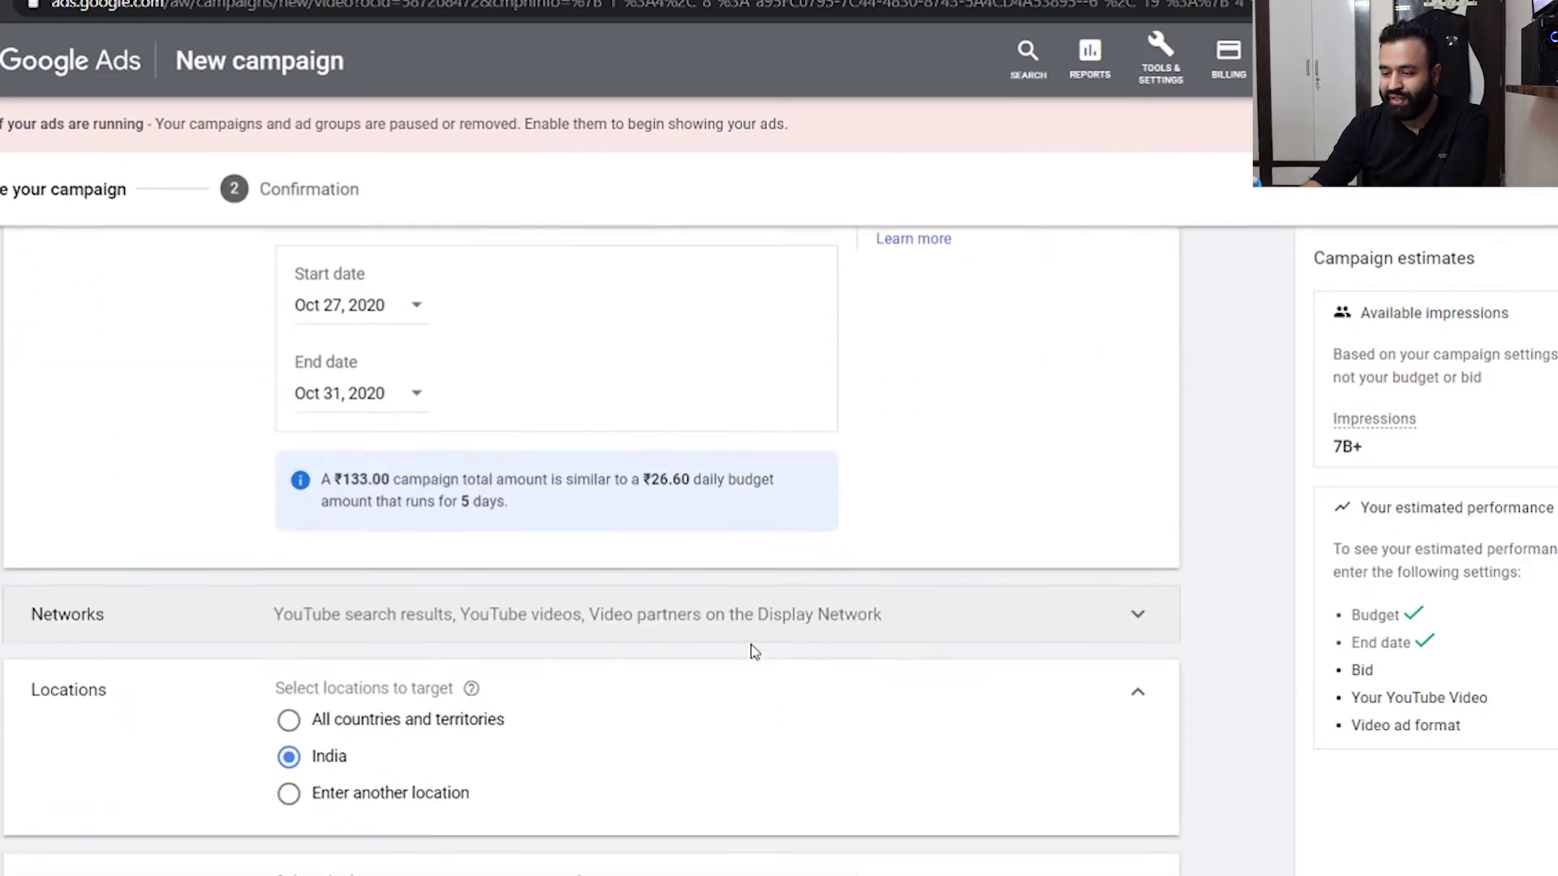
click(841, 625)
scroll(844, 627, down, 1)
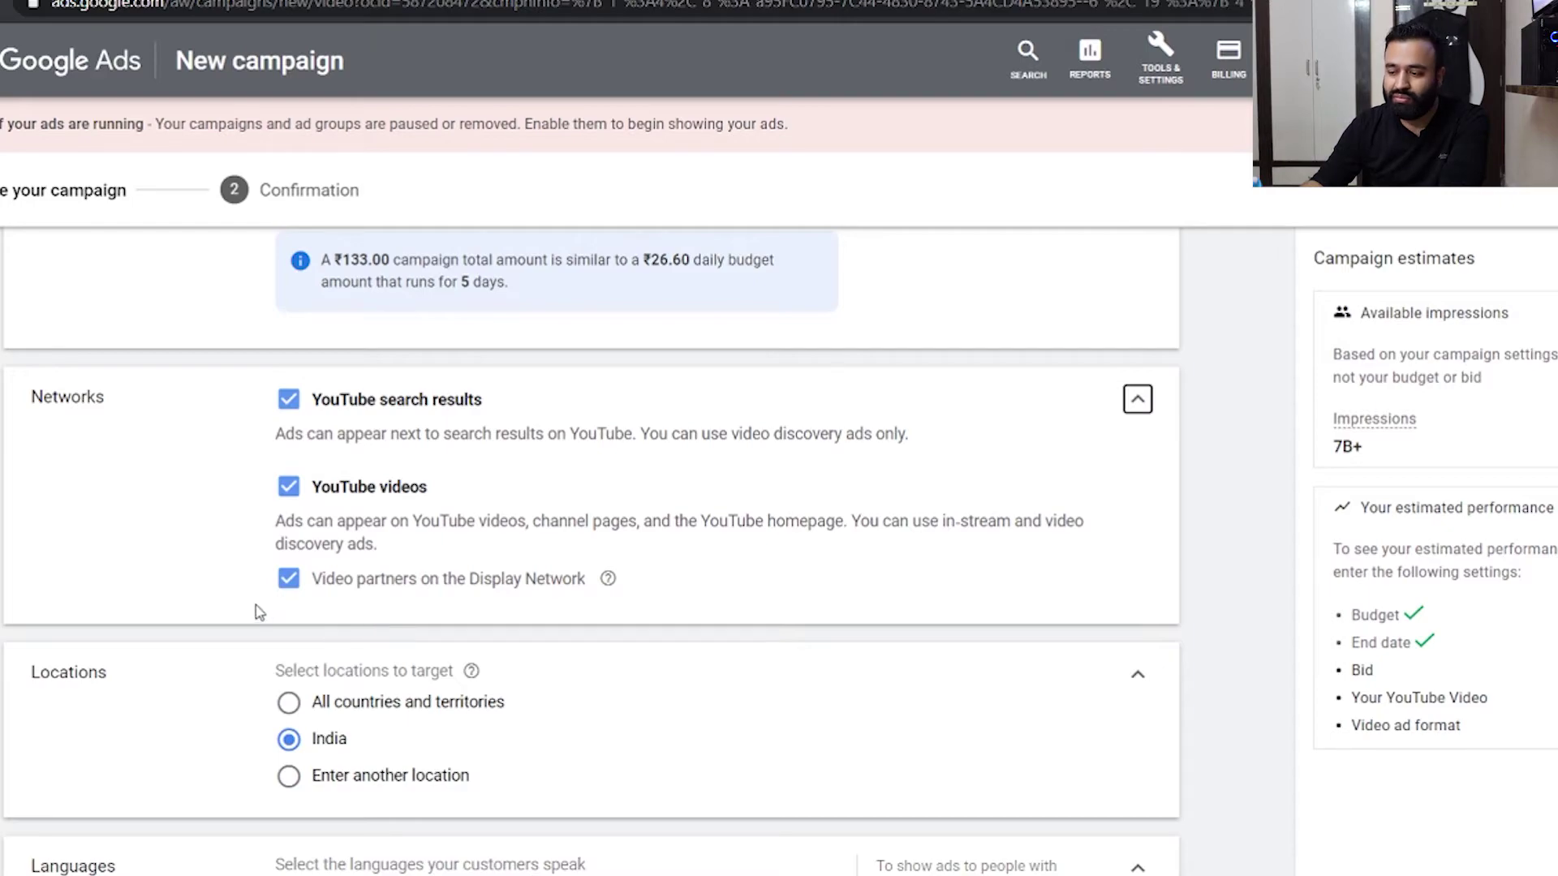
click(290, 582)
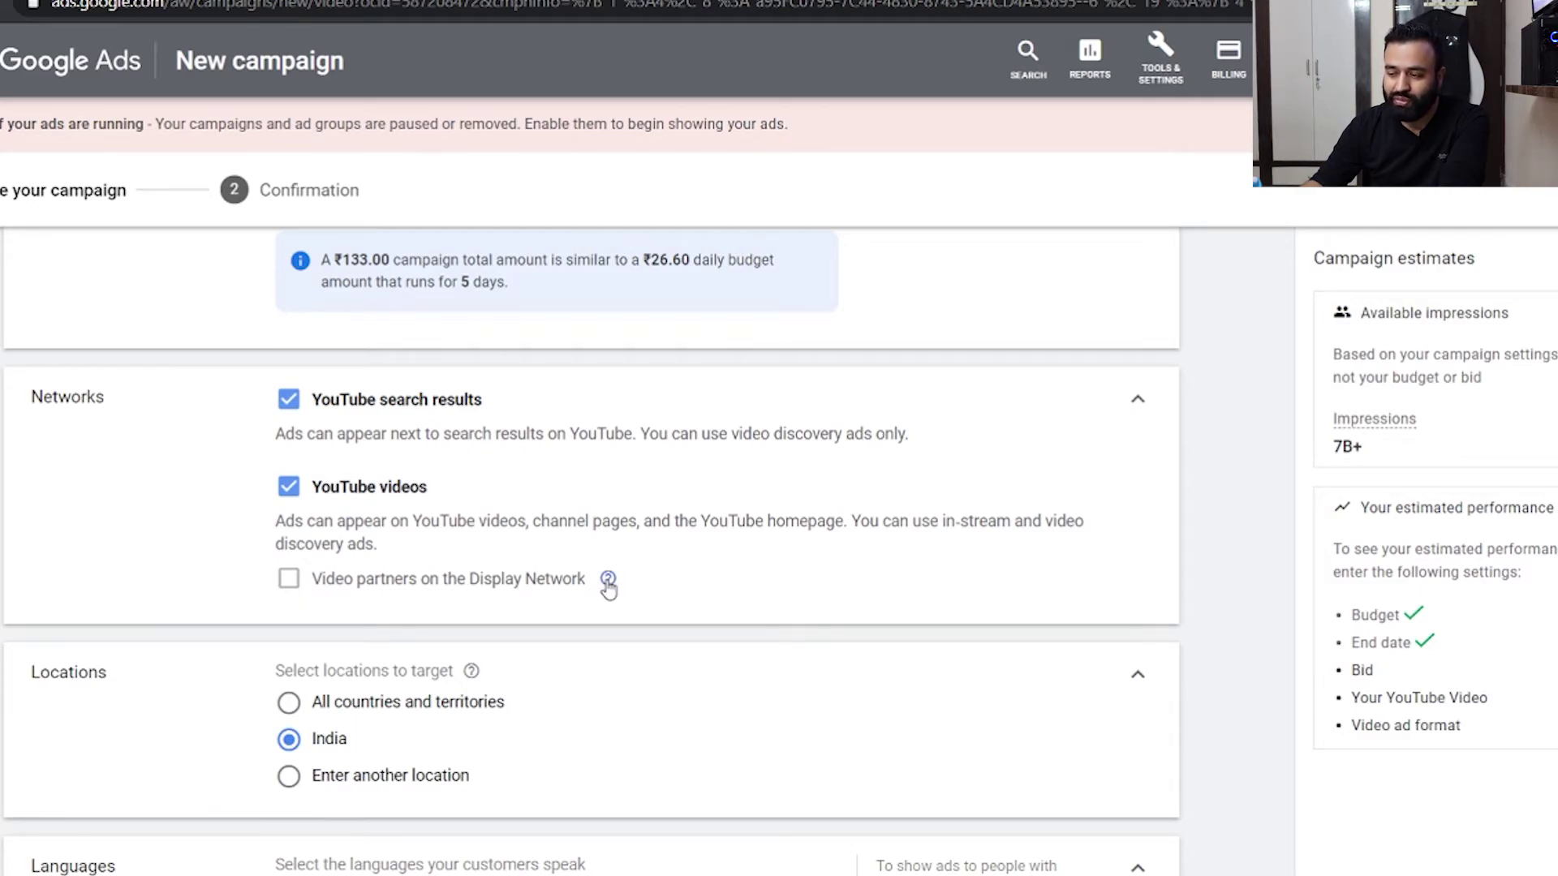
mouse_move(606, 584)
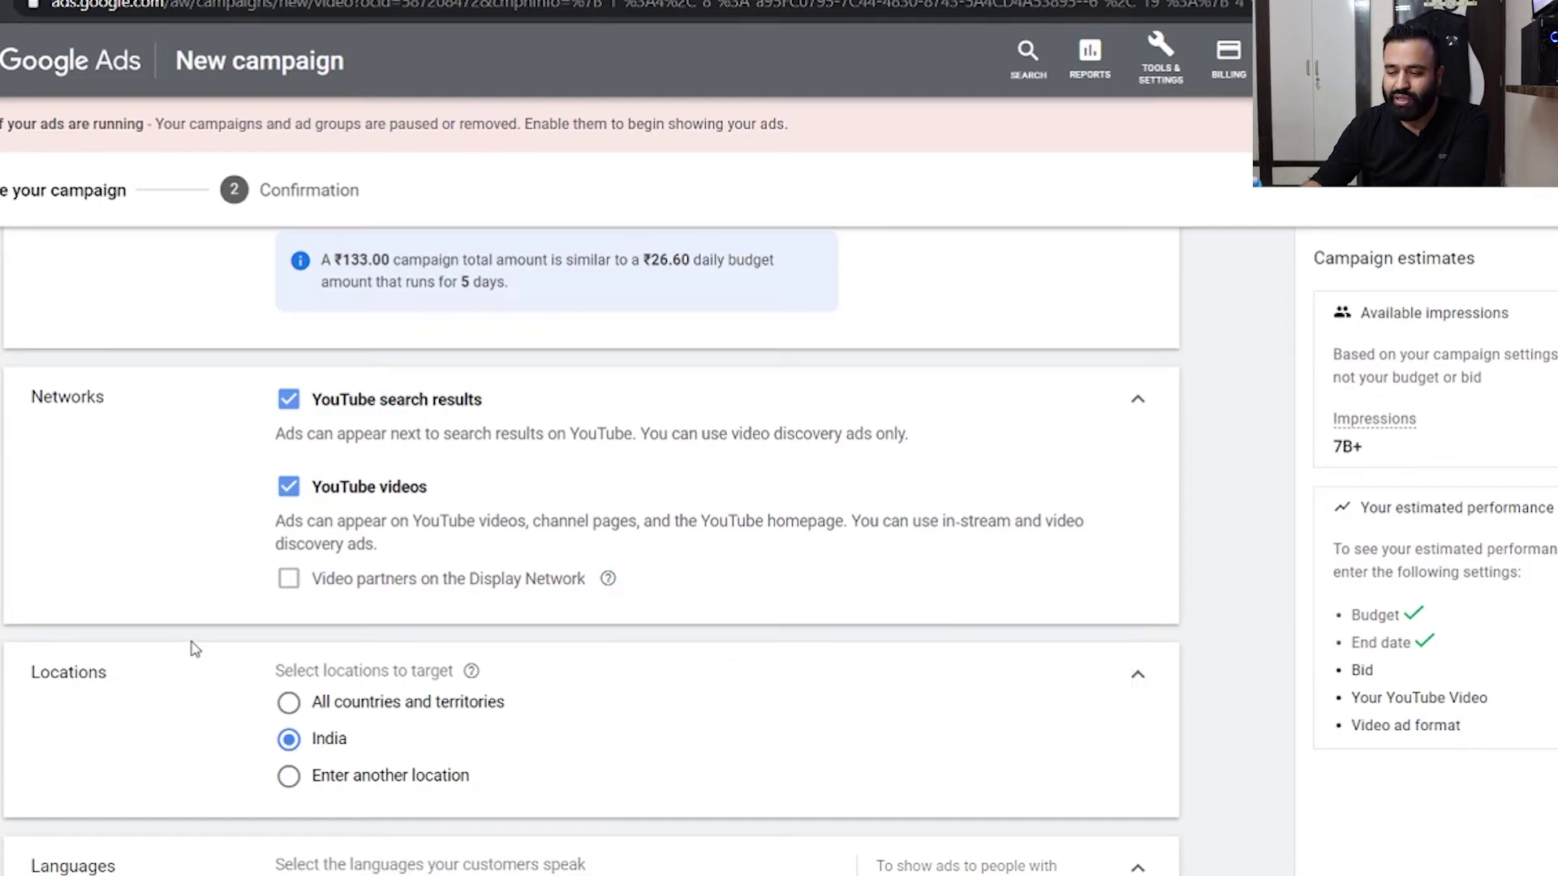
- Keep India as the target location and set the campaign's customer language to English
scroll(192, 645, down, 1)
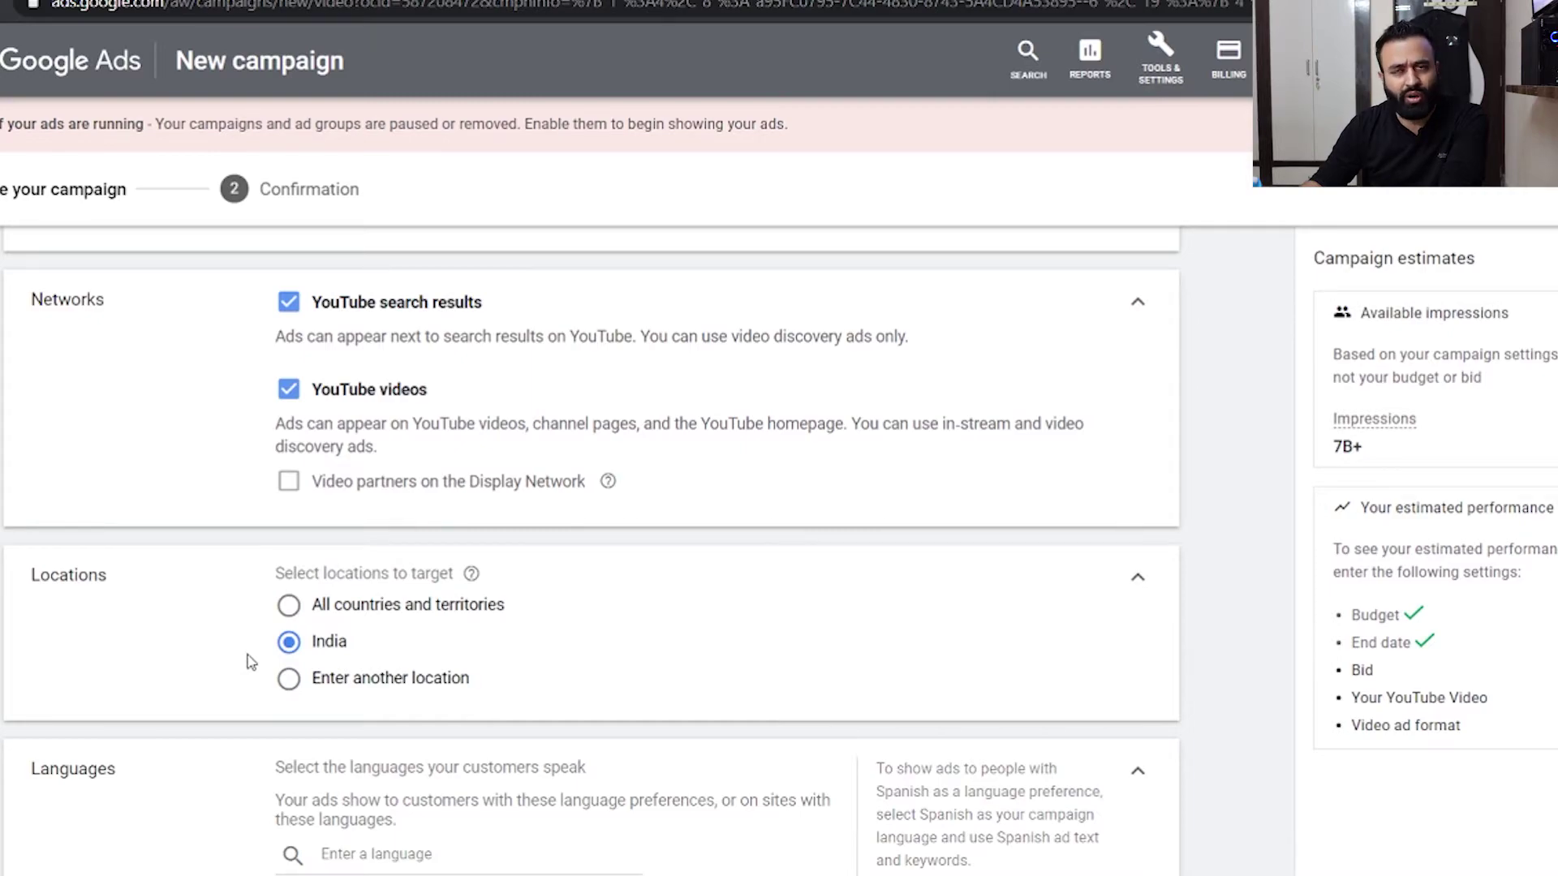
scroll(251, 663, down, 1)
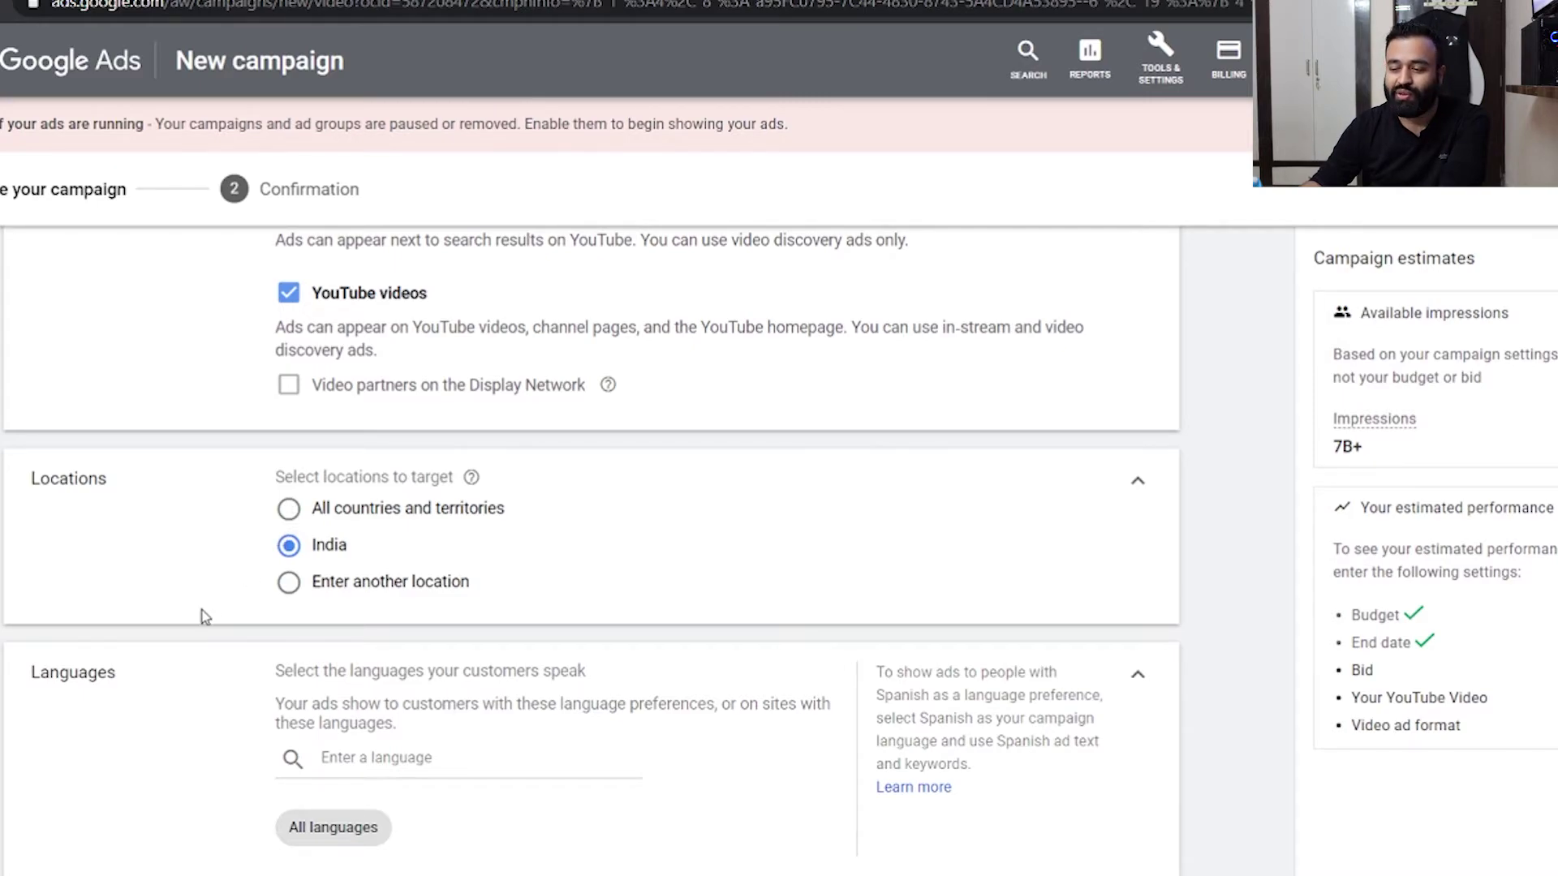
scroll(202, 617, down, 3)
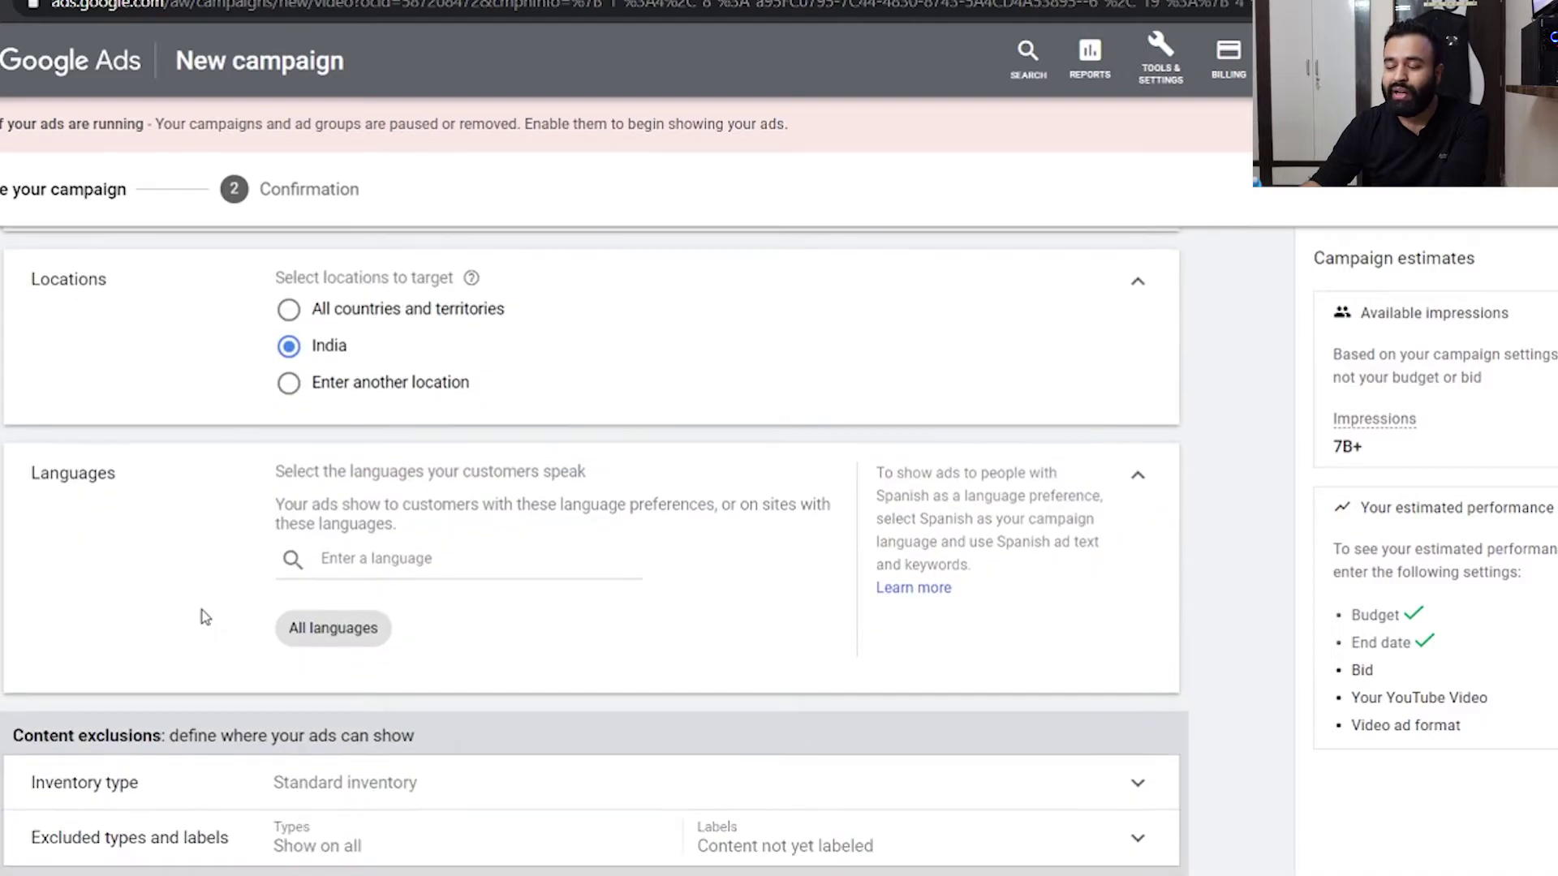
scroll(204, 617, down, 1)
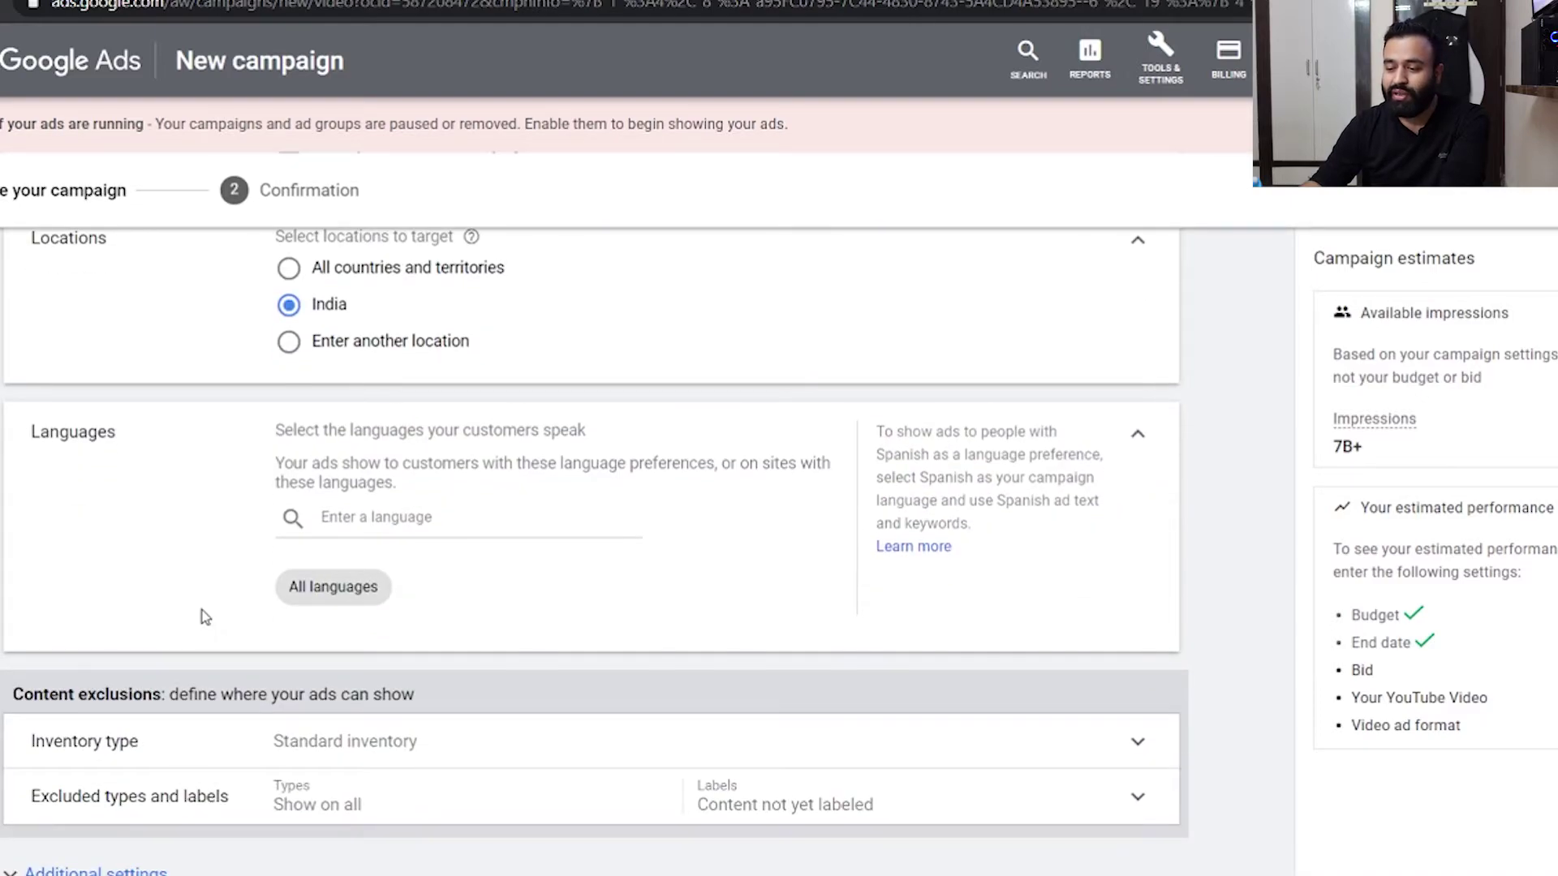
click(368, 520)
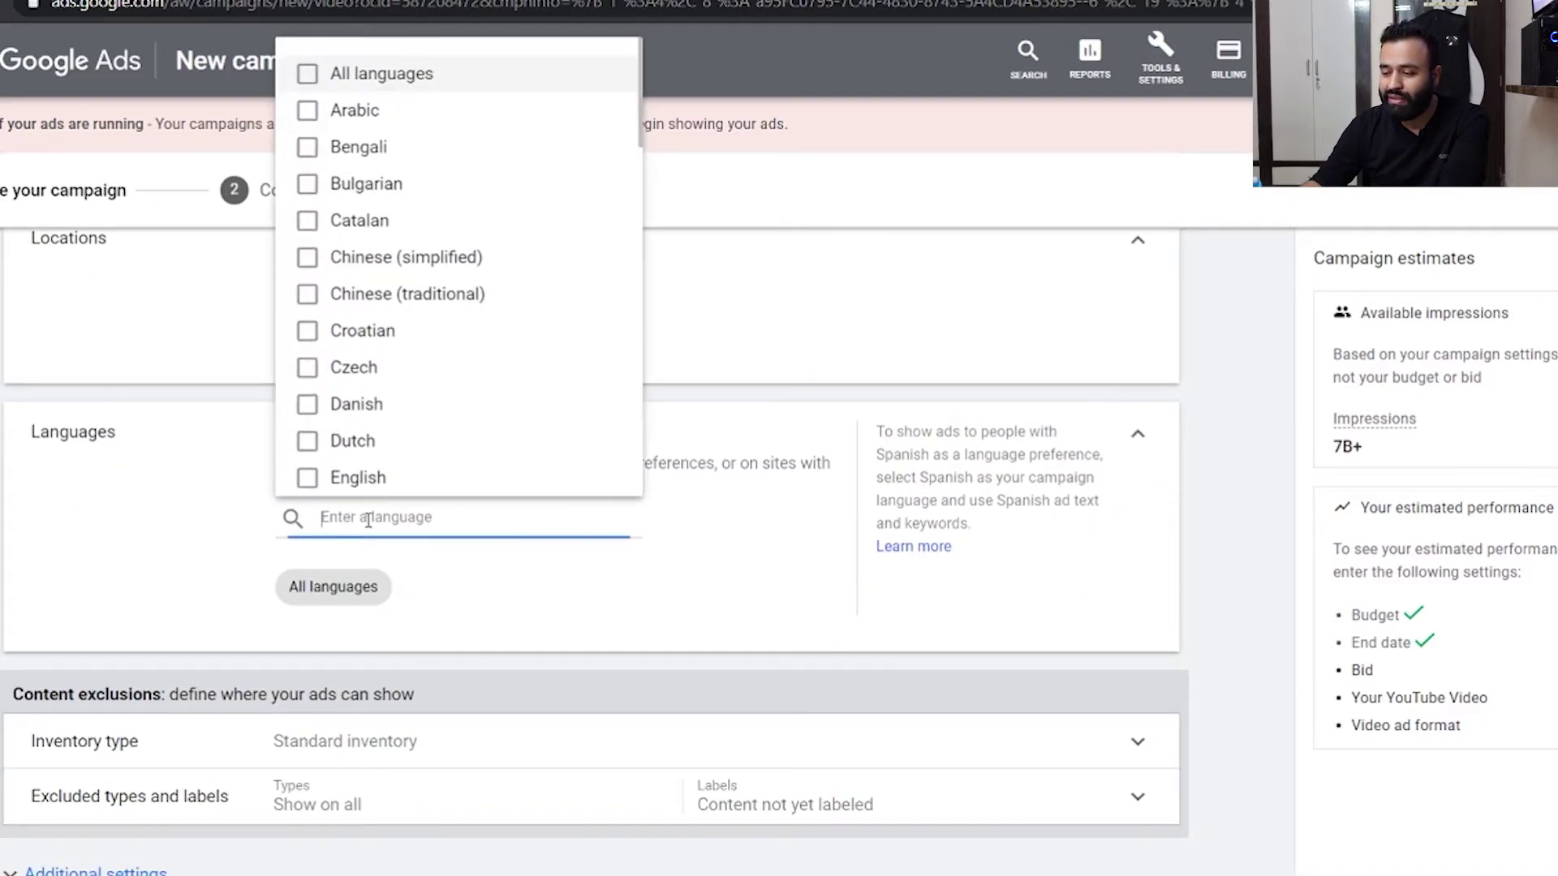
click(308, 482)
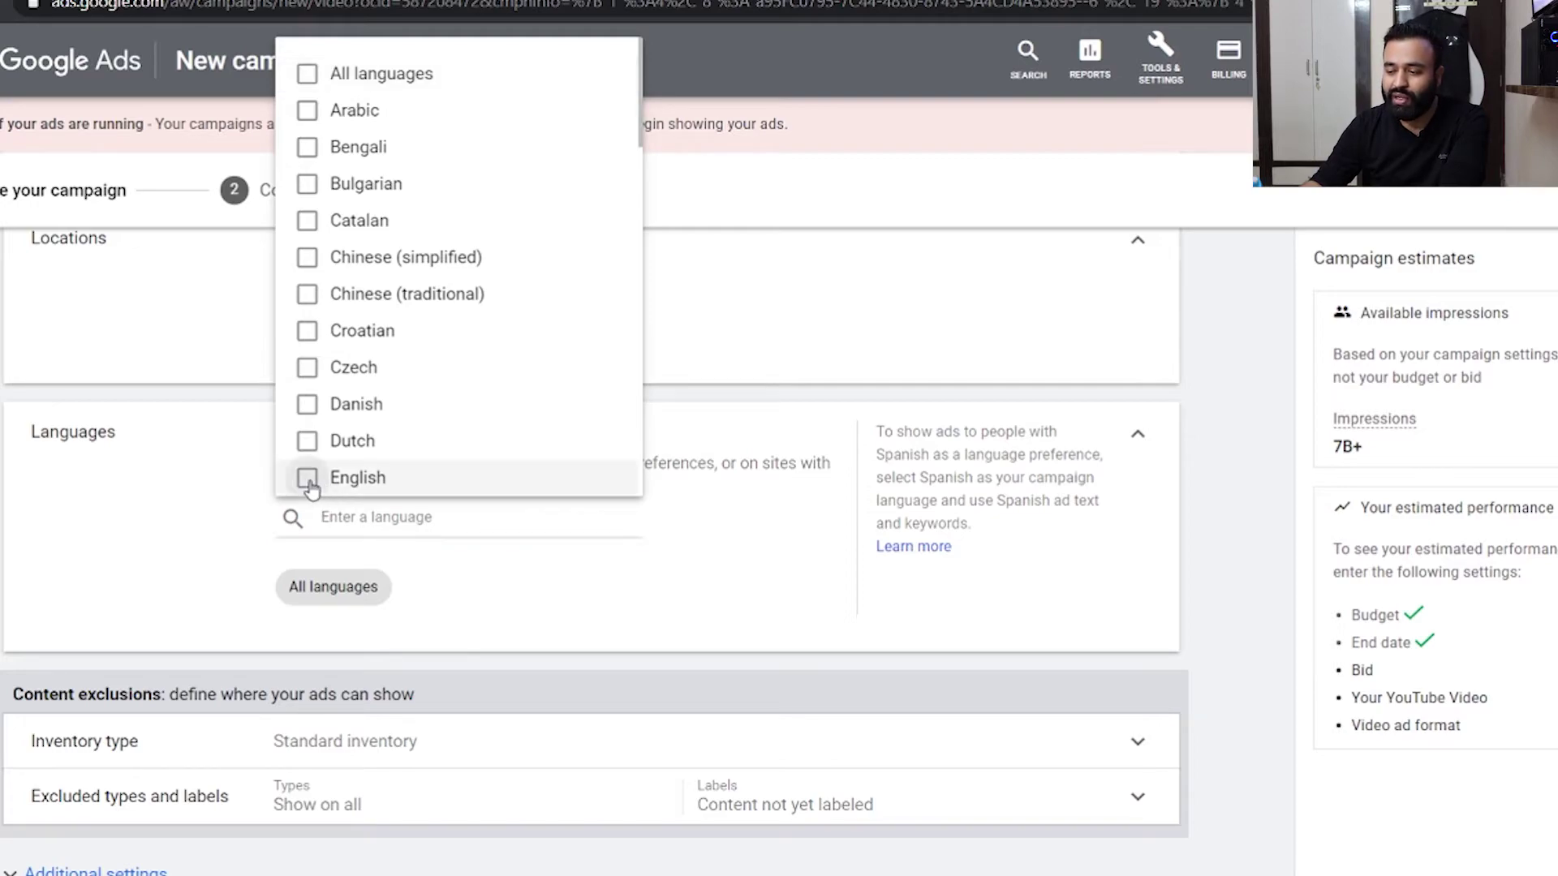
click(182, 554)
scroll(182, 553, down, 2)
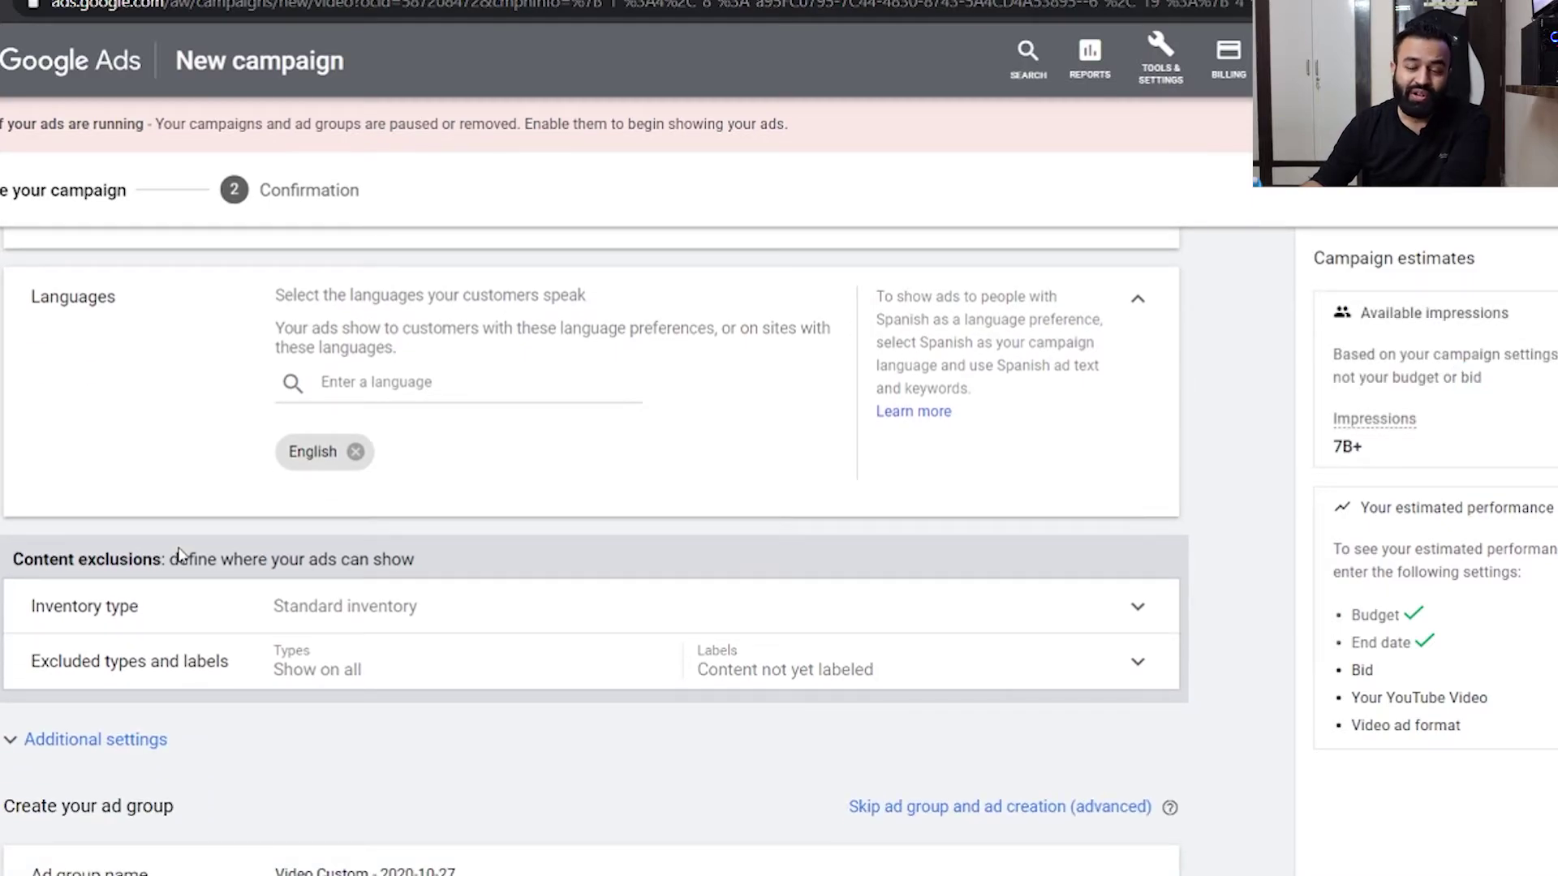
- Set the content exclusions' inventory type to Expanded inventory
click(375, 608)
click(1135, 522)
scroll(1130, 341, up, 3)
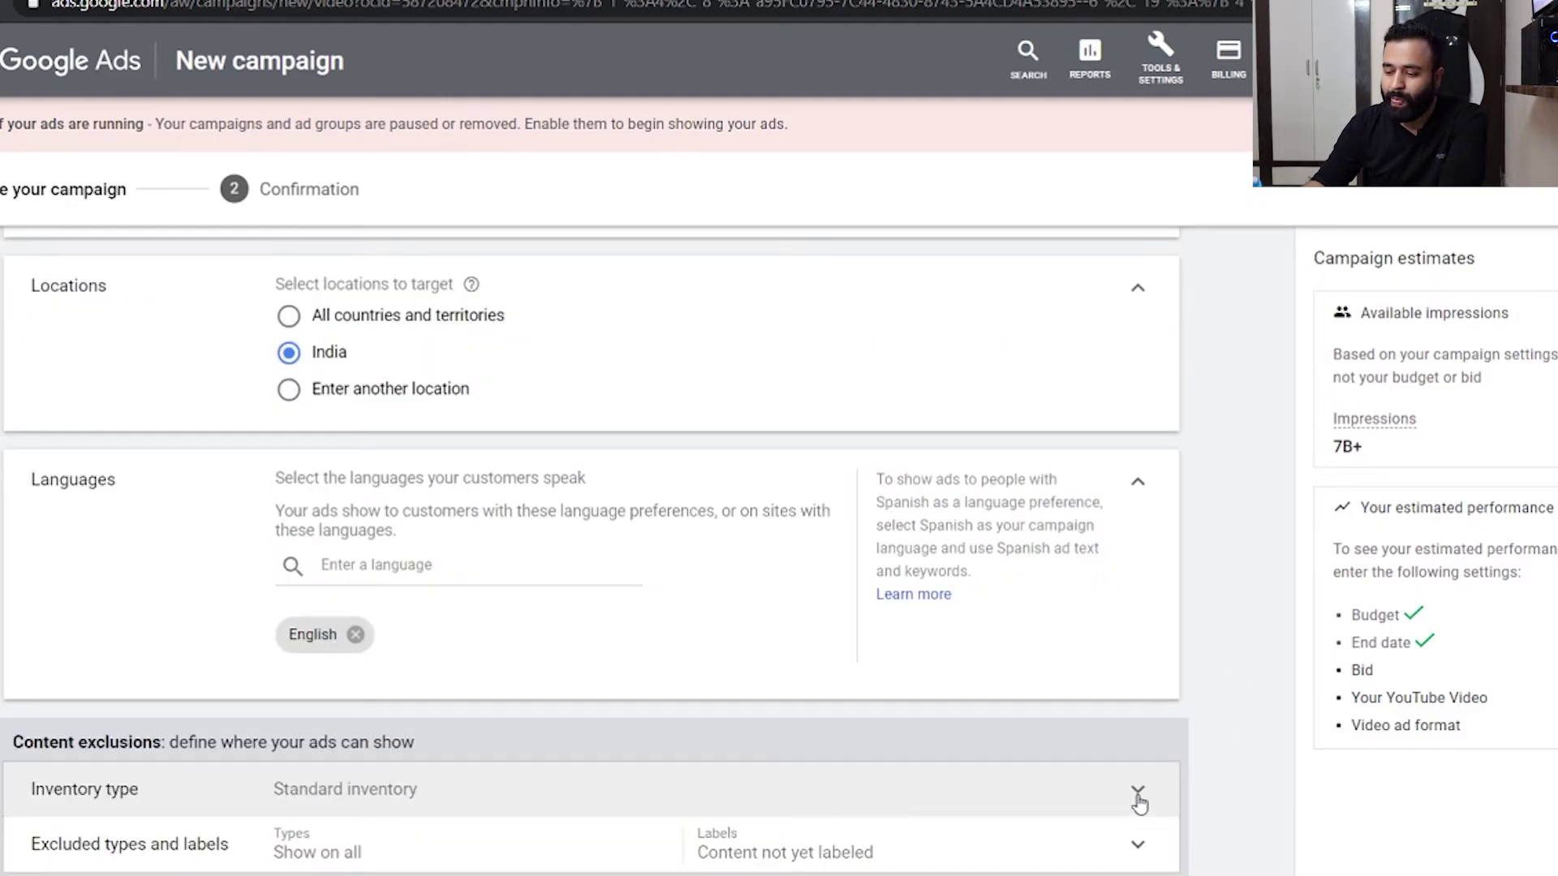
click(1138, 799)
scroll(703, 692, down, 5)
click(455, 650)
scroll(457, 649, down, 1)
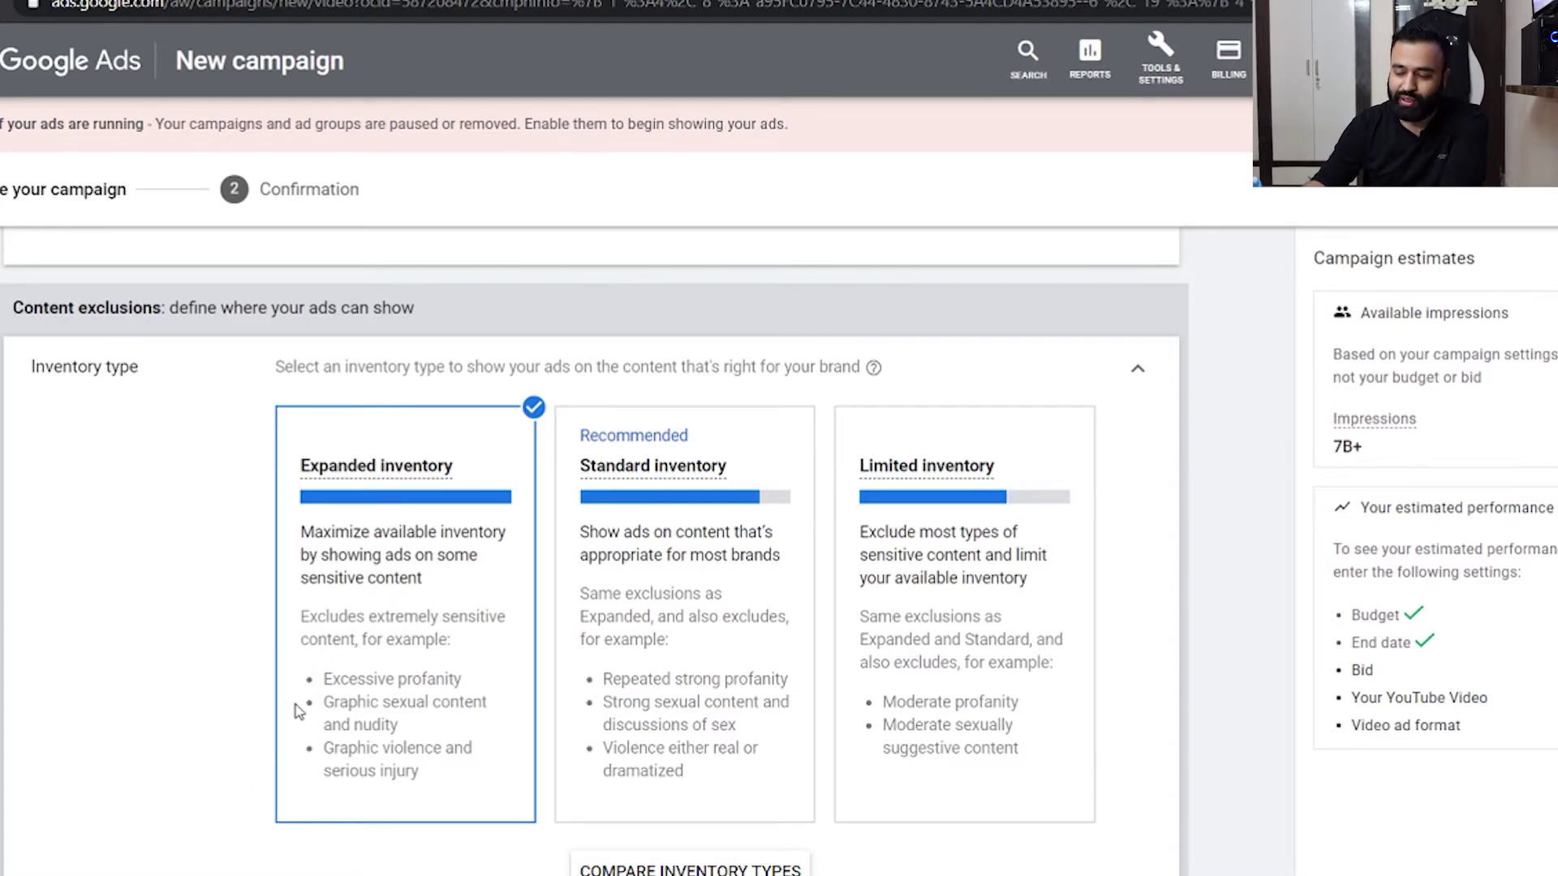
- Exclude embedded YouTube videos and live streaming videos, and stop excluding content not yet labeled
scroll(297, 712, down, 4)
click(481, 680)
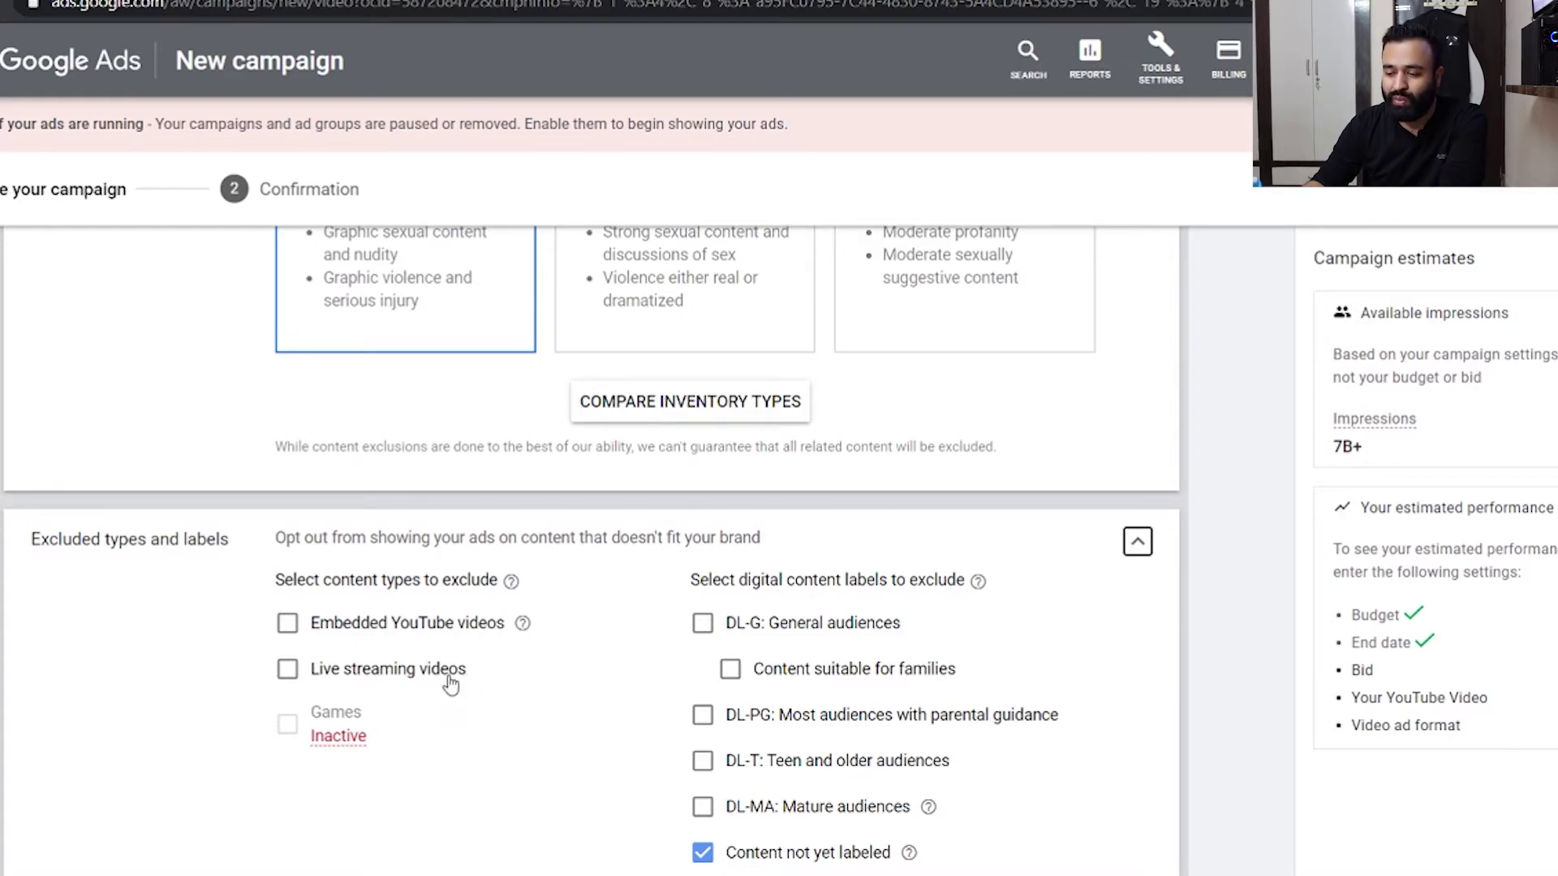
click(288, 671)
click(288, 622)
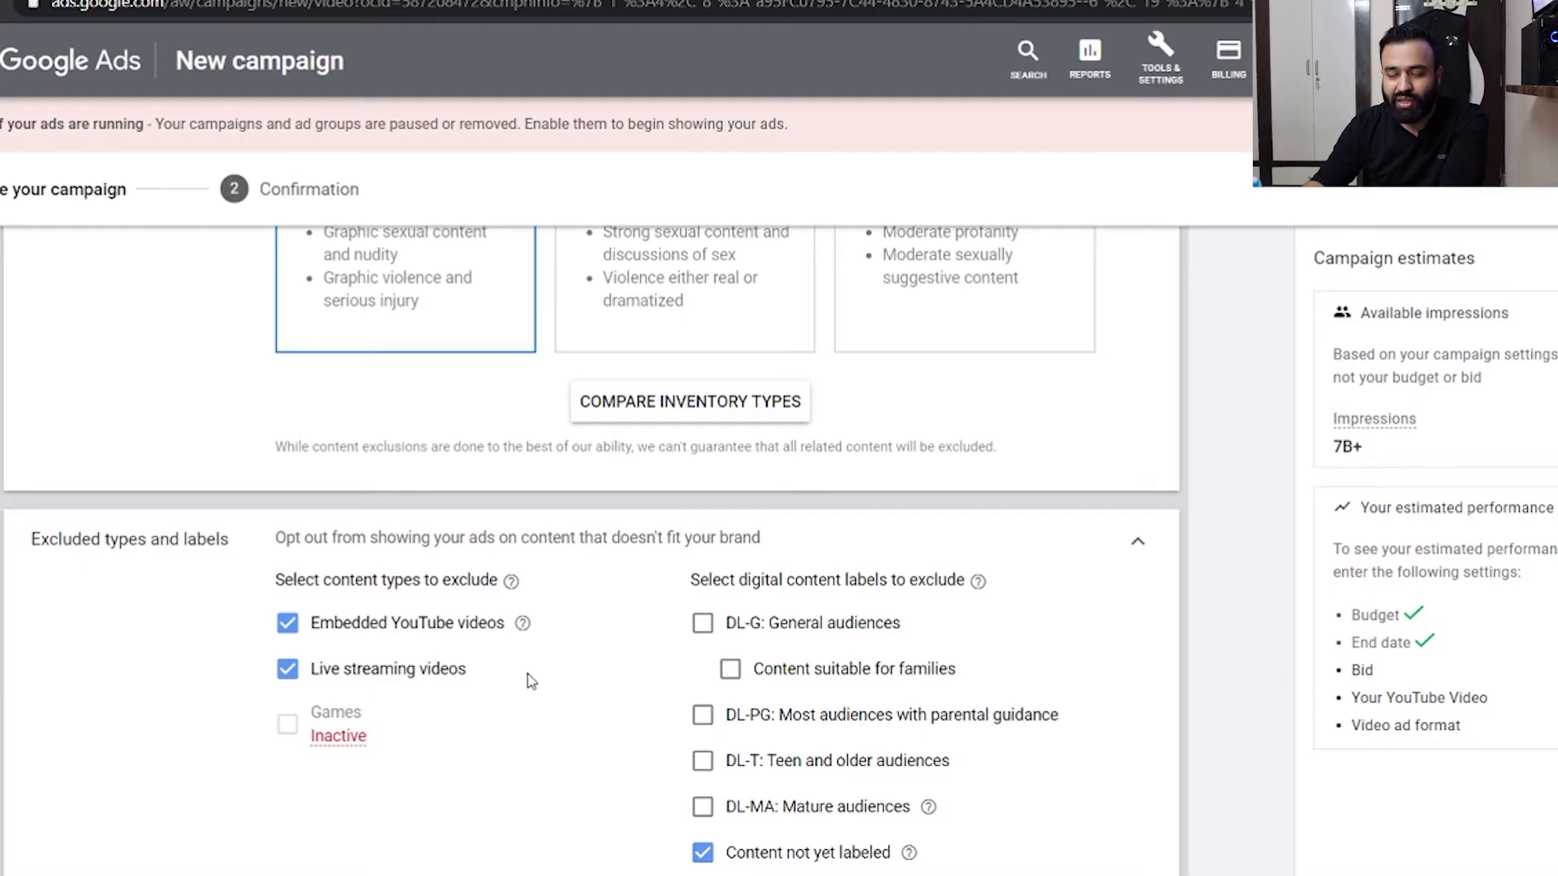
scroll(531, 682, down, 2)
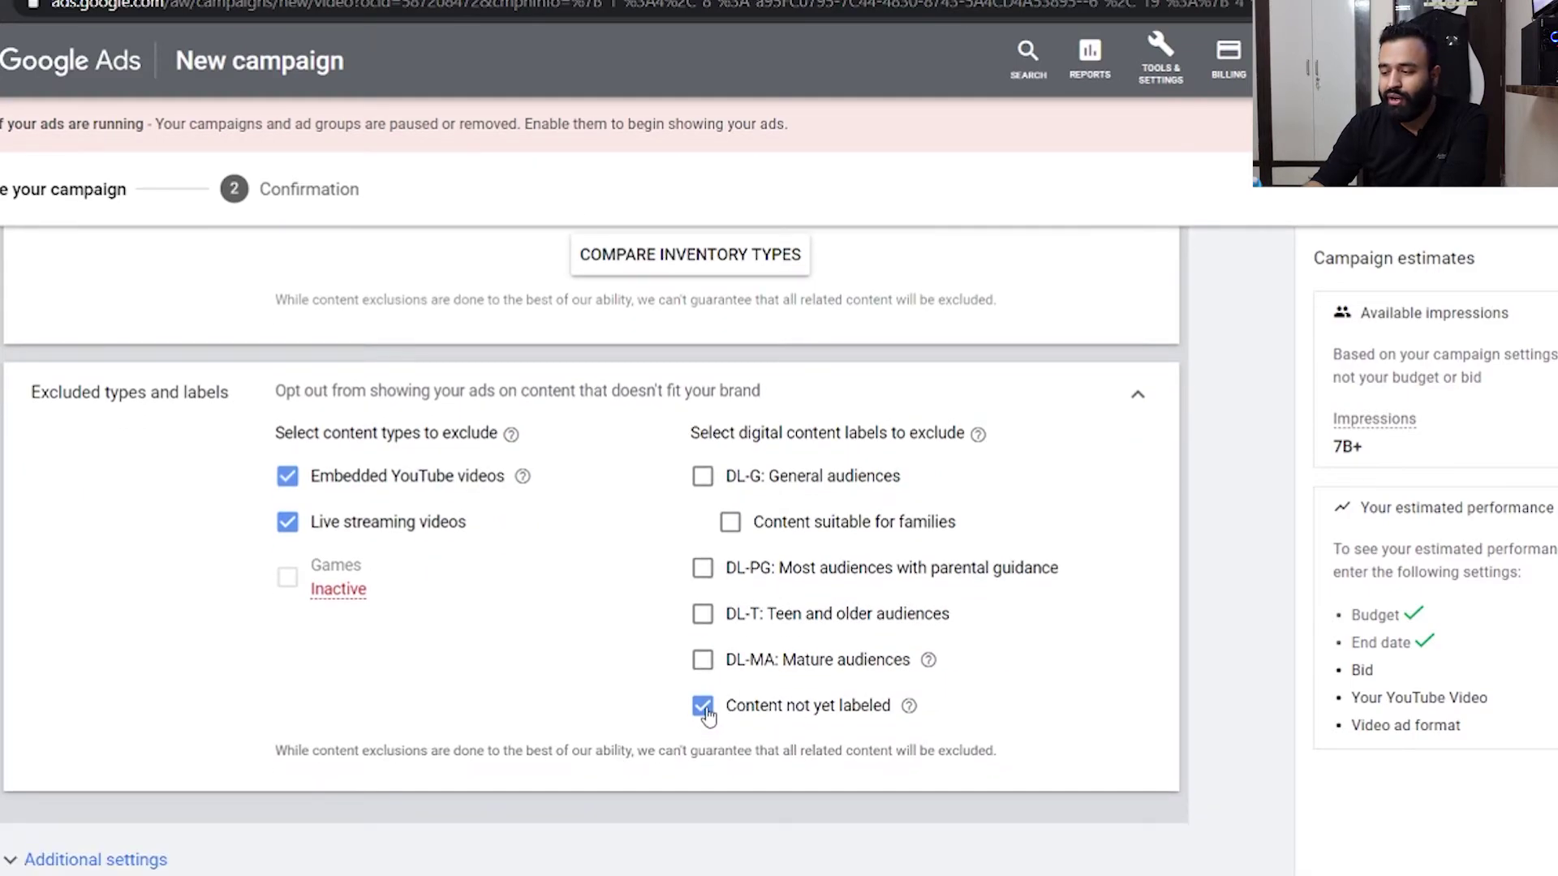
click(703, 708)
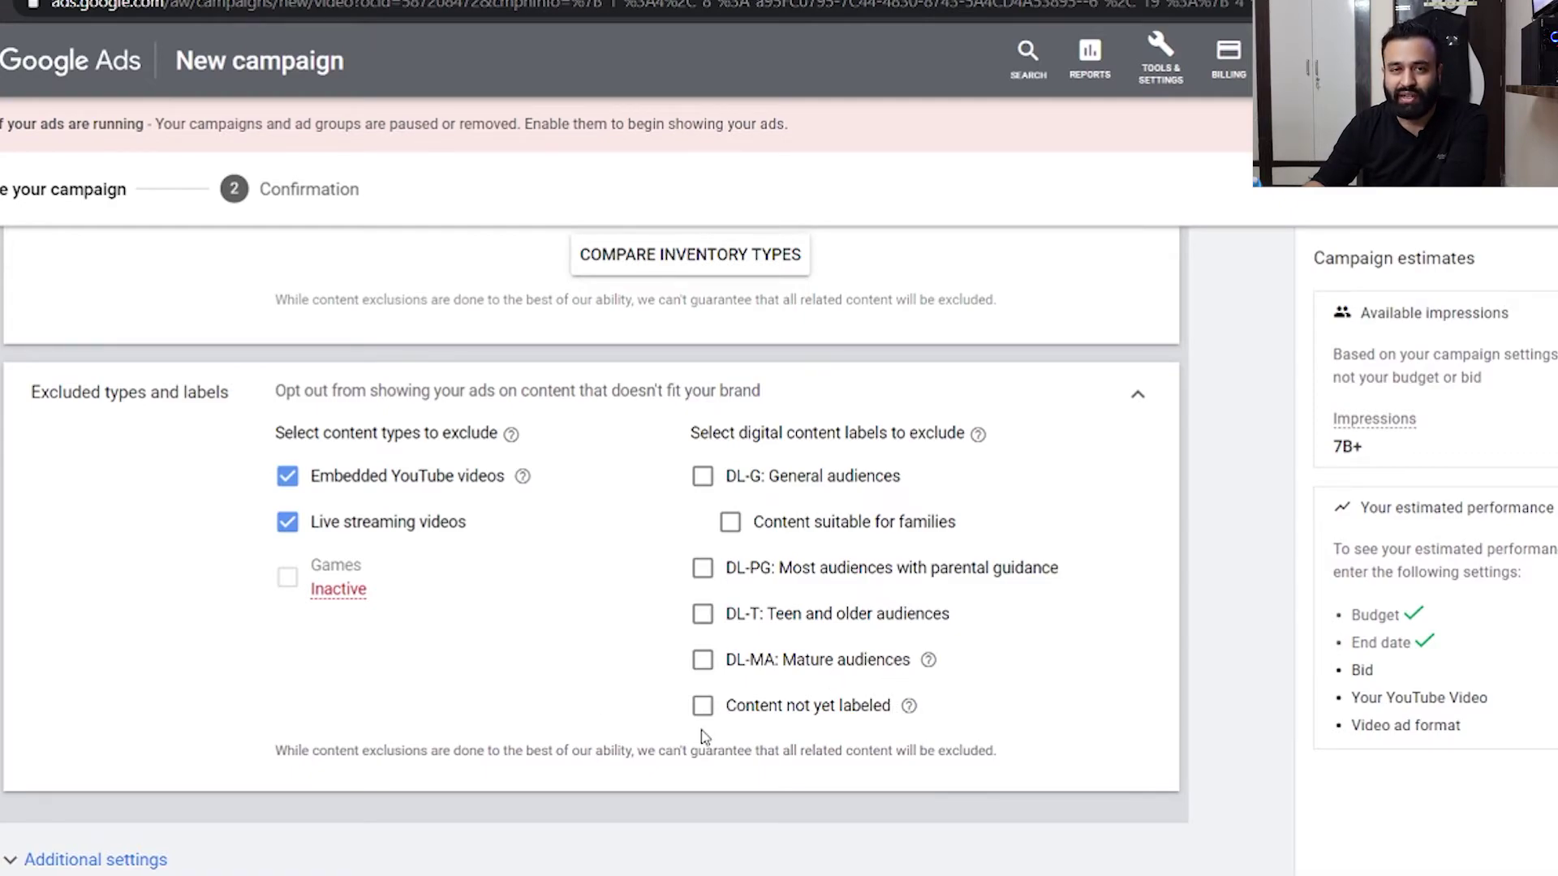
scroll(703, 738, down, 4)
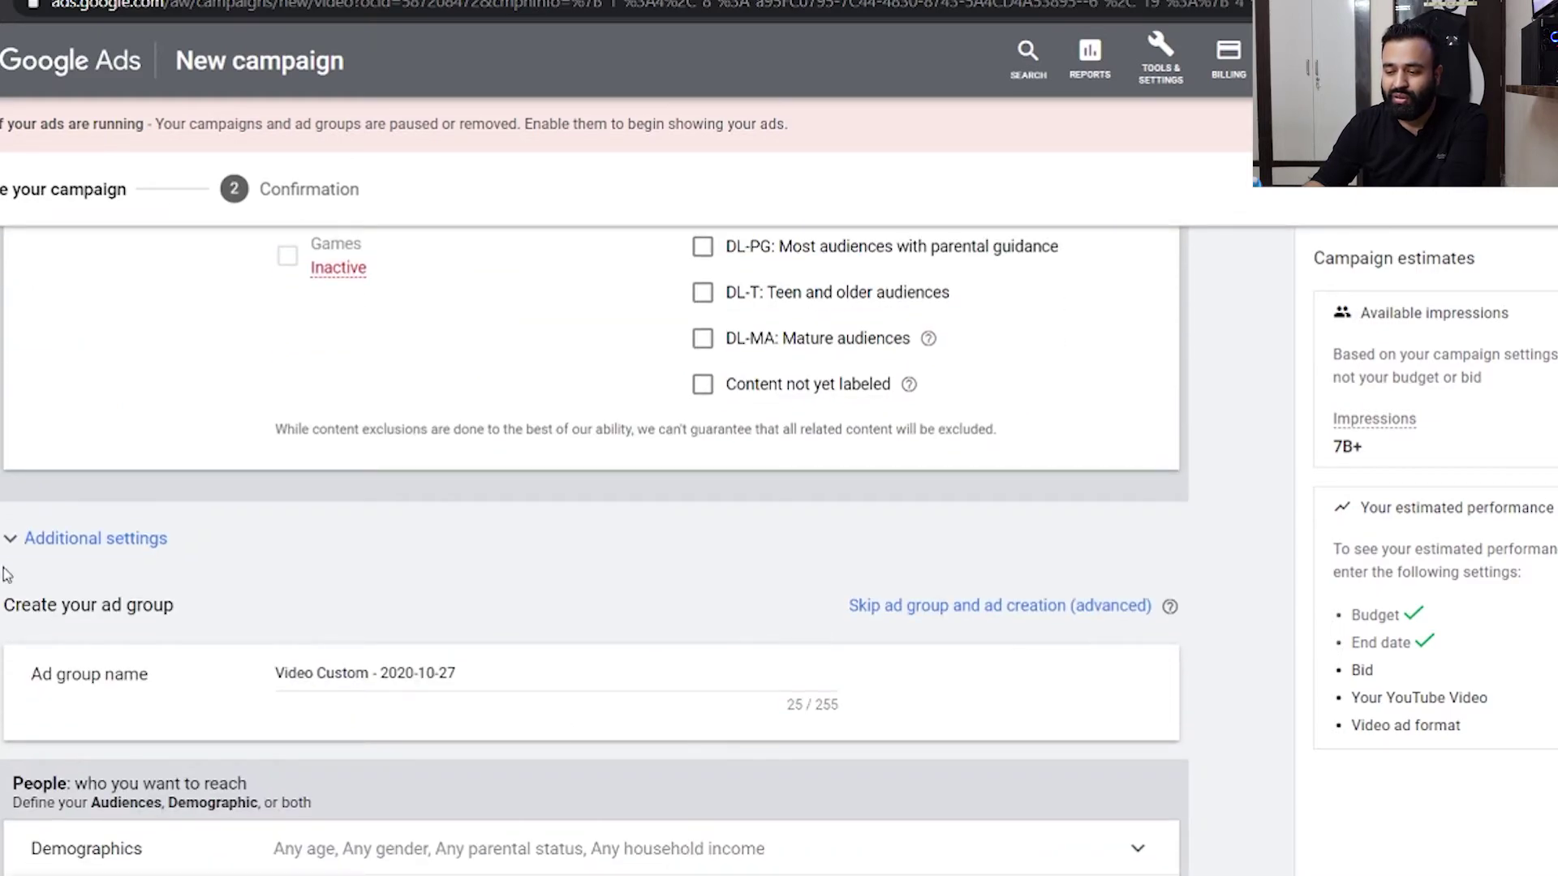
- Expand the campaign's additional settings and review the options for which conversions it uses
click(36, 540)
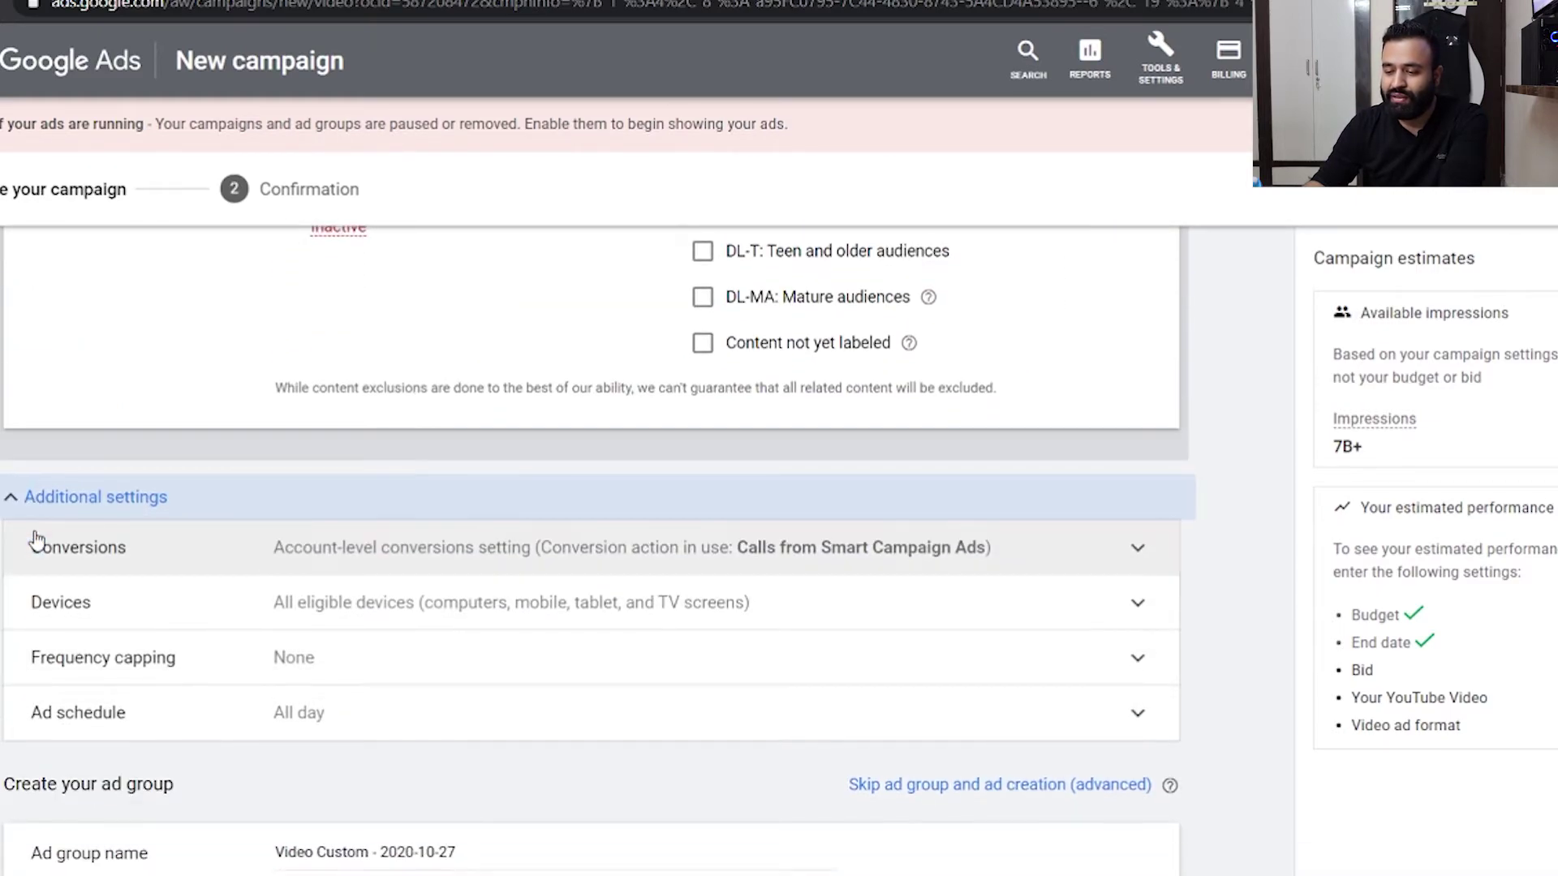
click(327, 550)
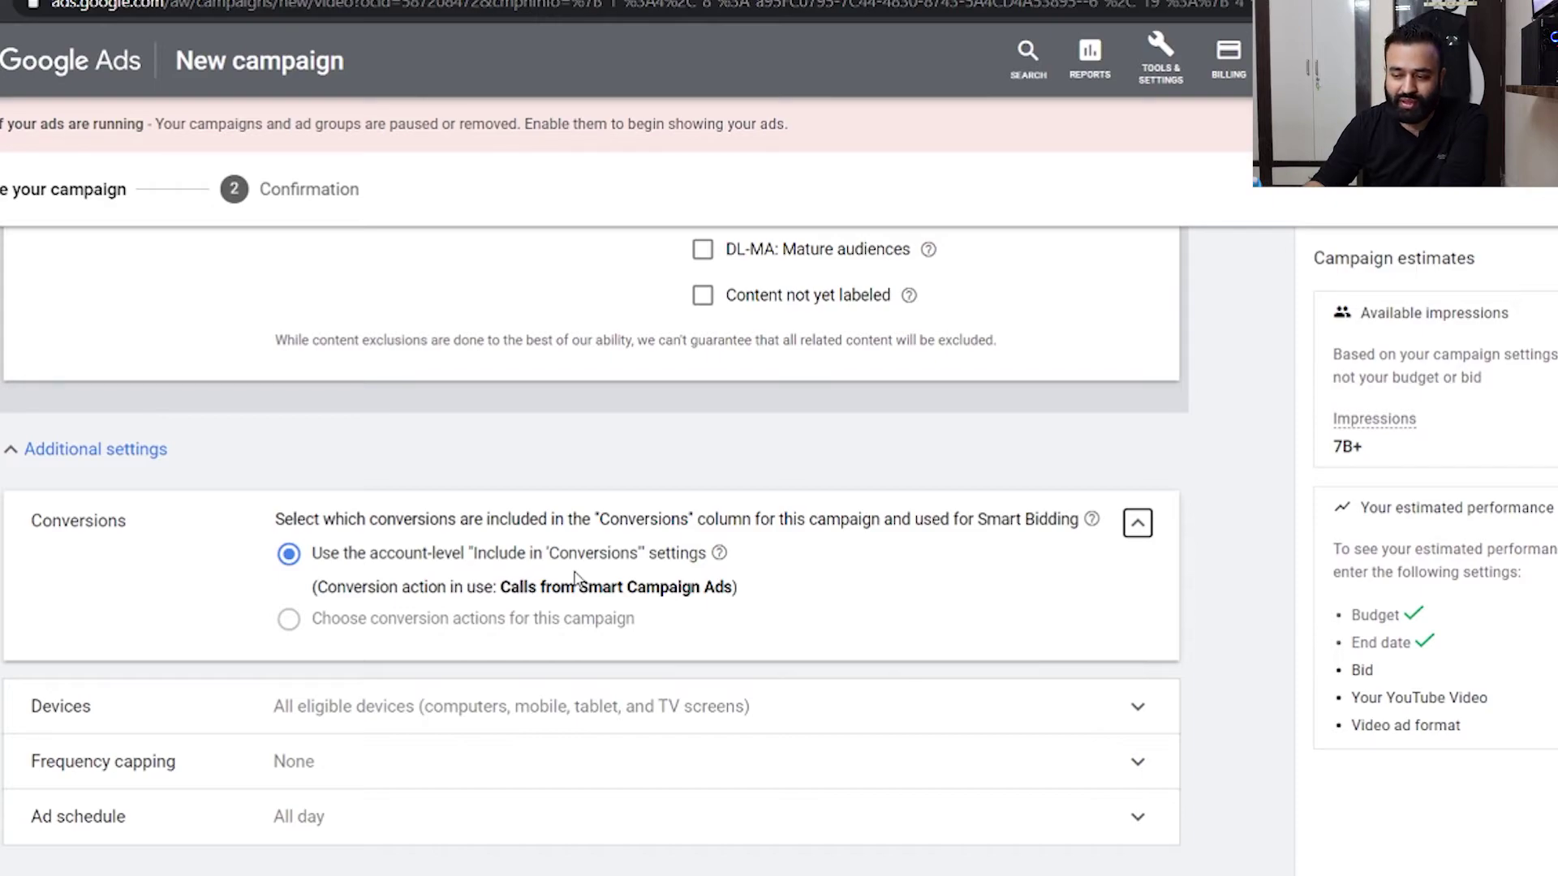
click(1137, 523)
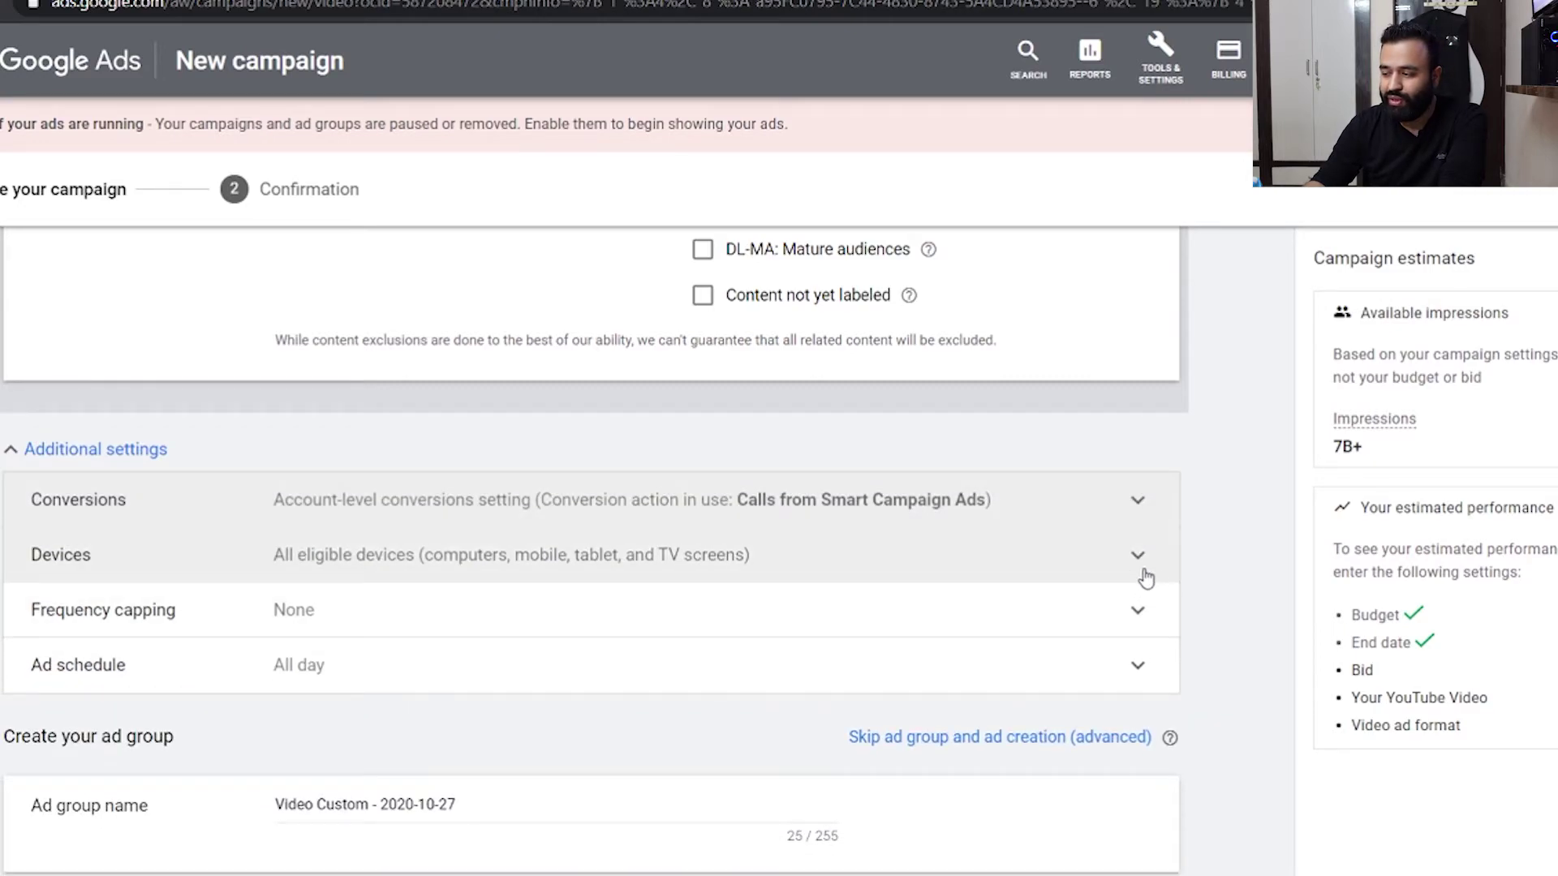
- Set specific device targeting for the campaign and exclude TV screens
click(1136, 558)
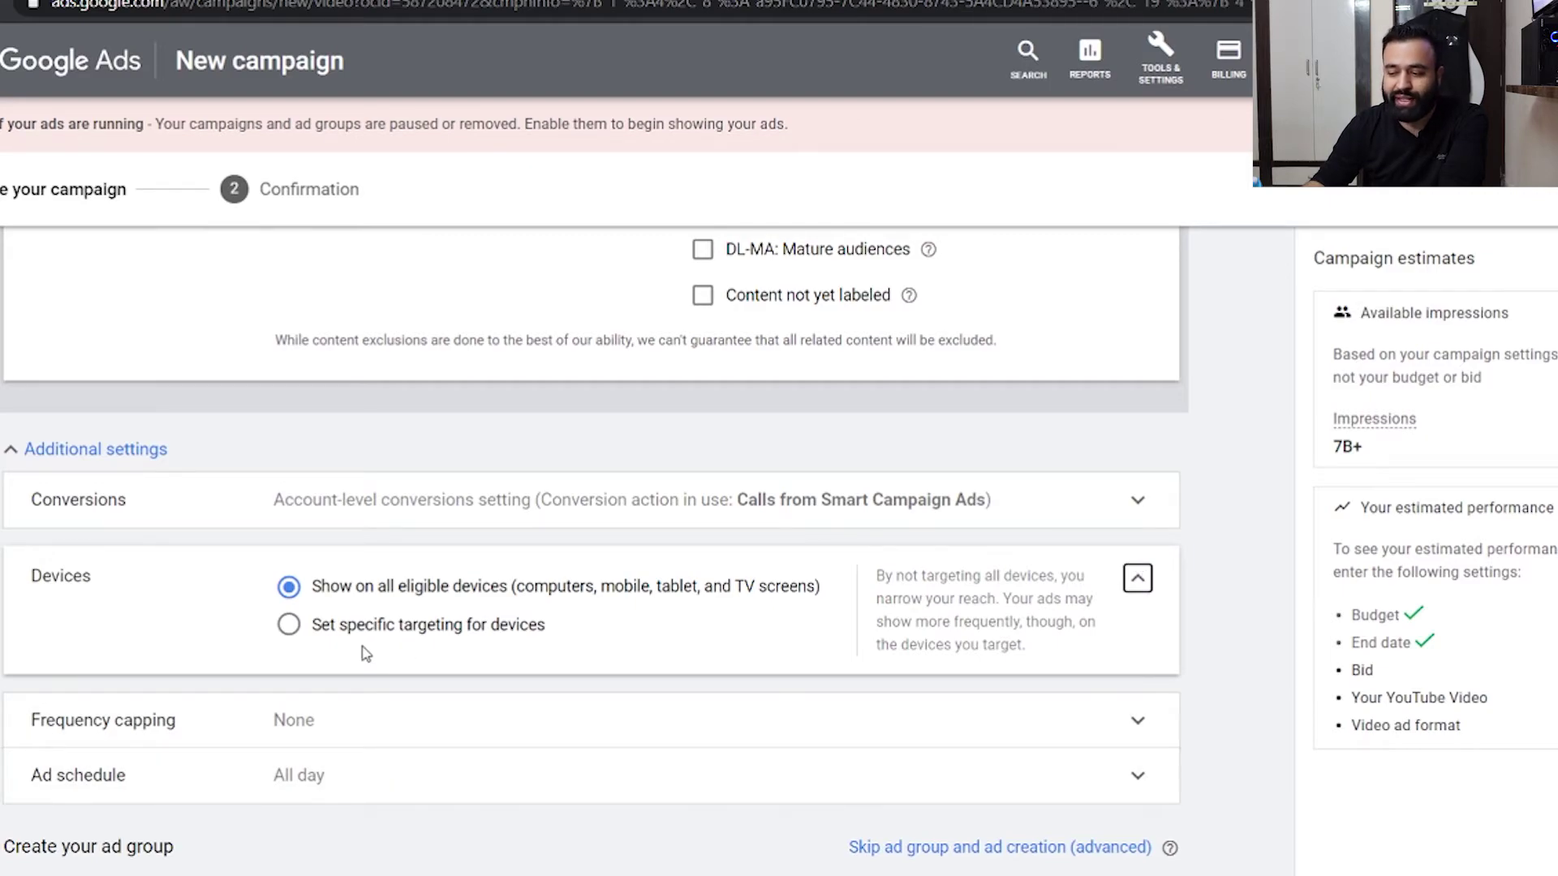
click(290, 625)
scroll(294, 636, down, 3)
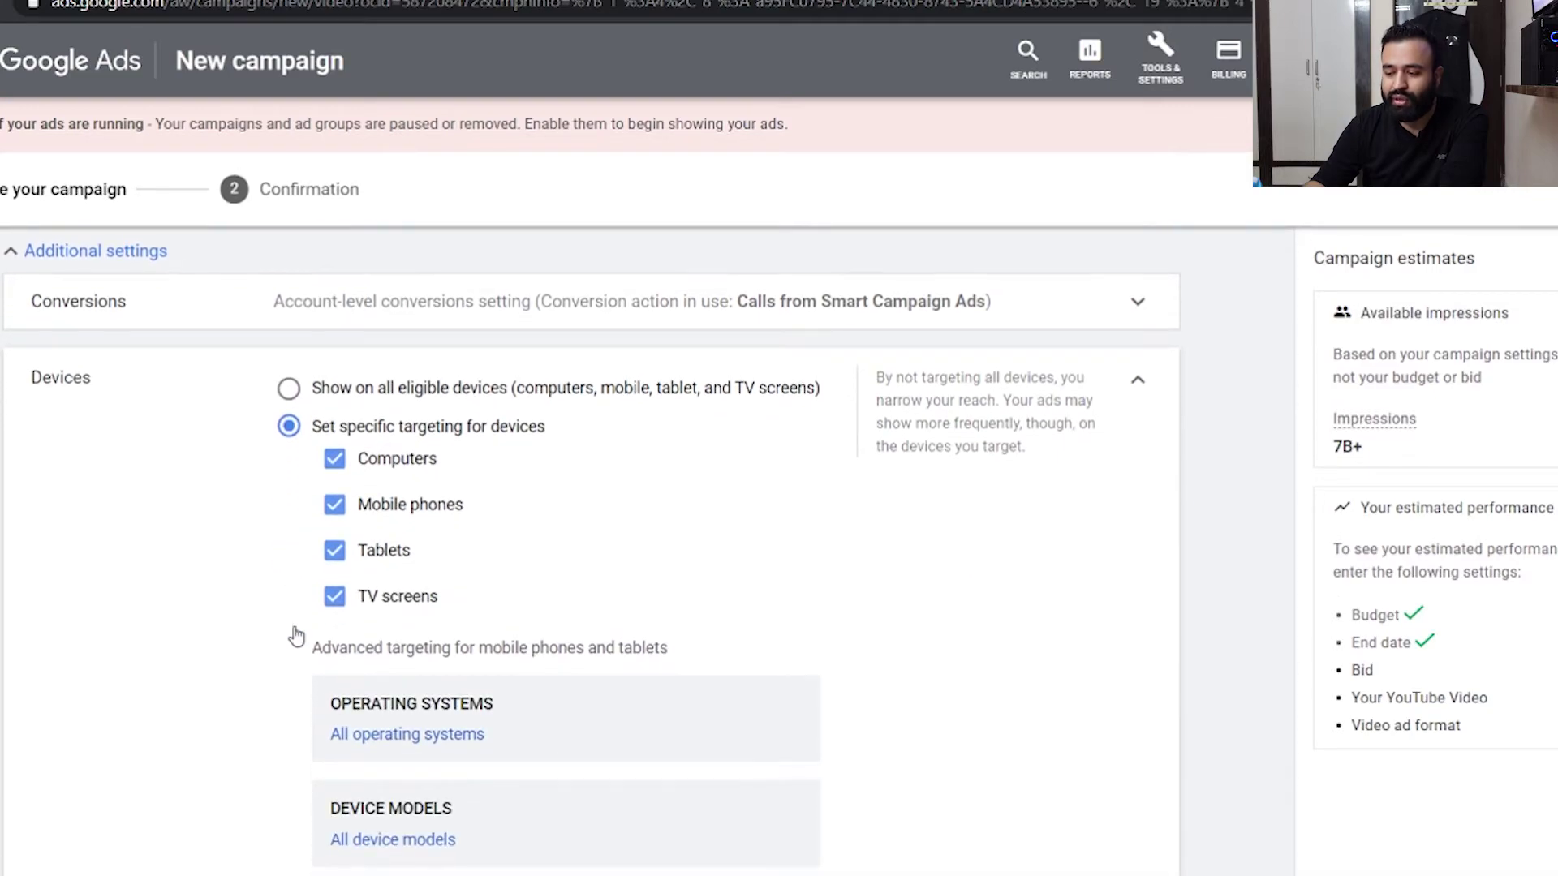
click(339, 607)
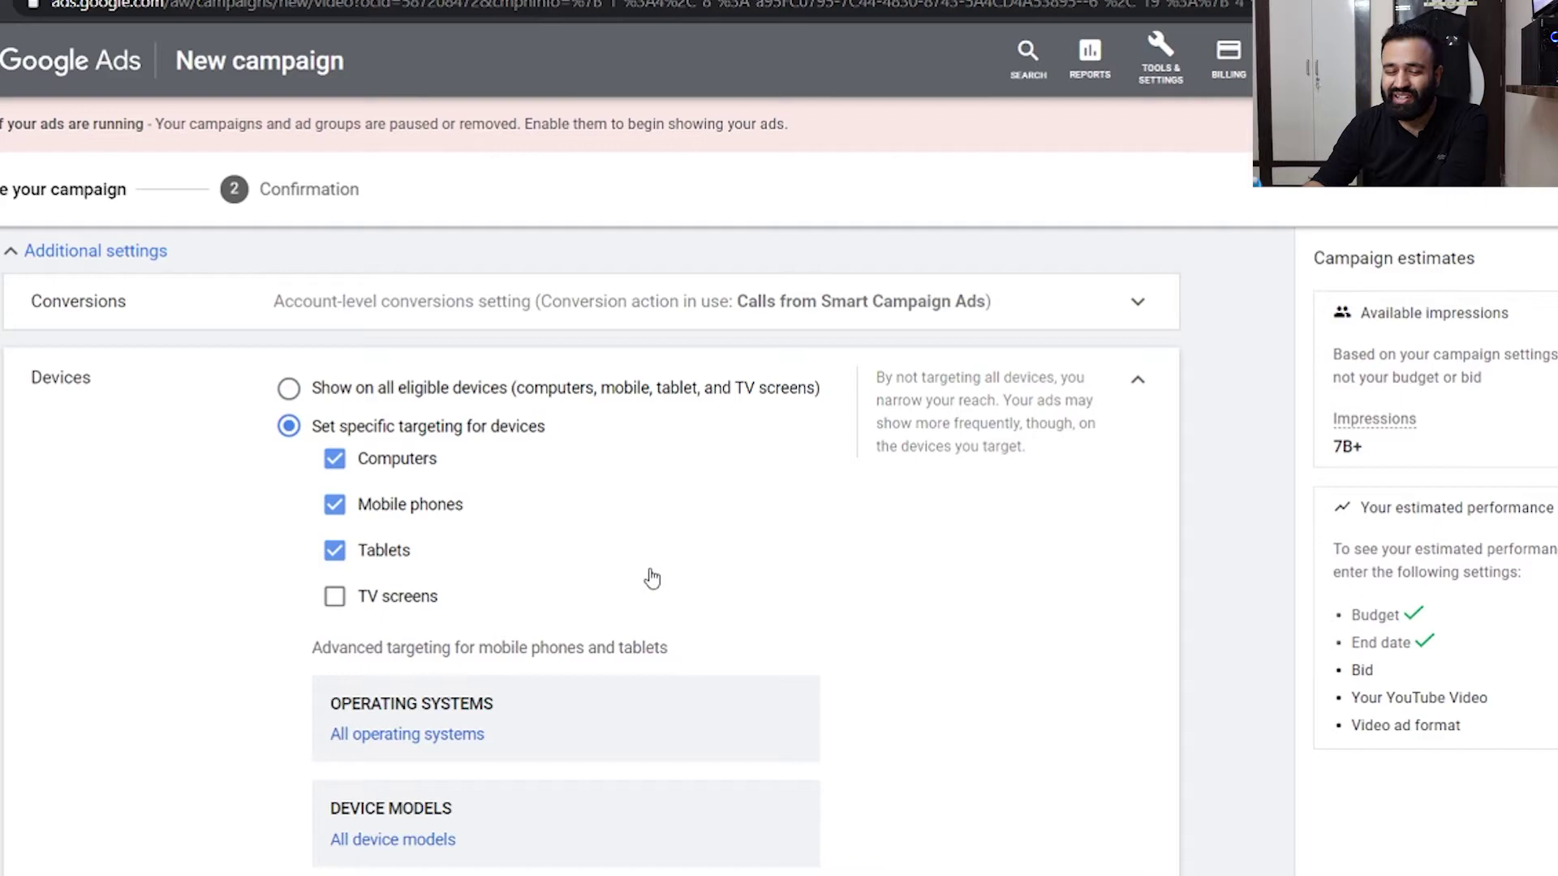
click(1143, 383)
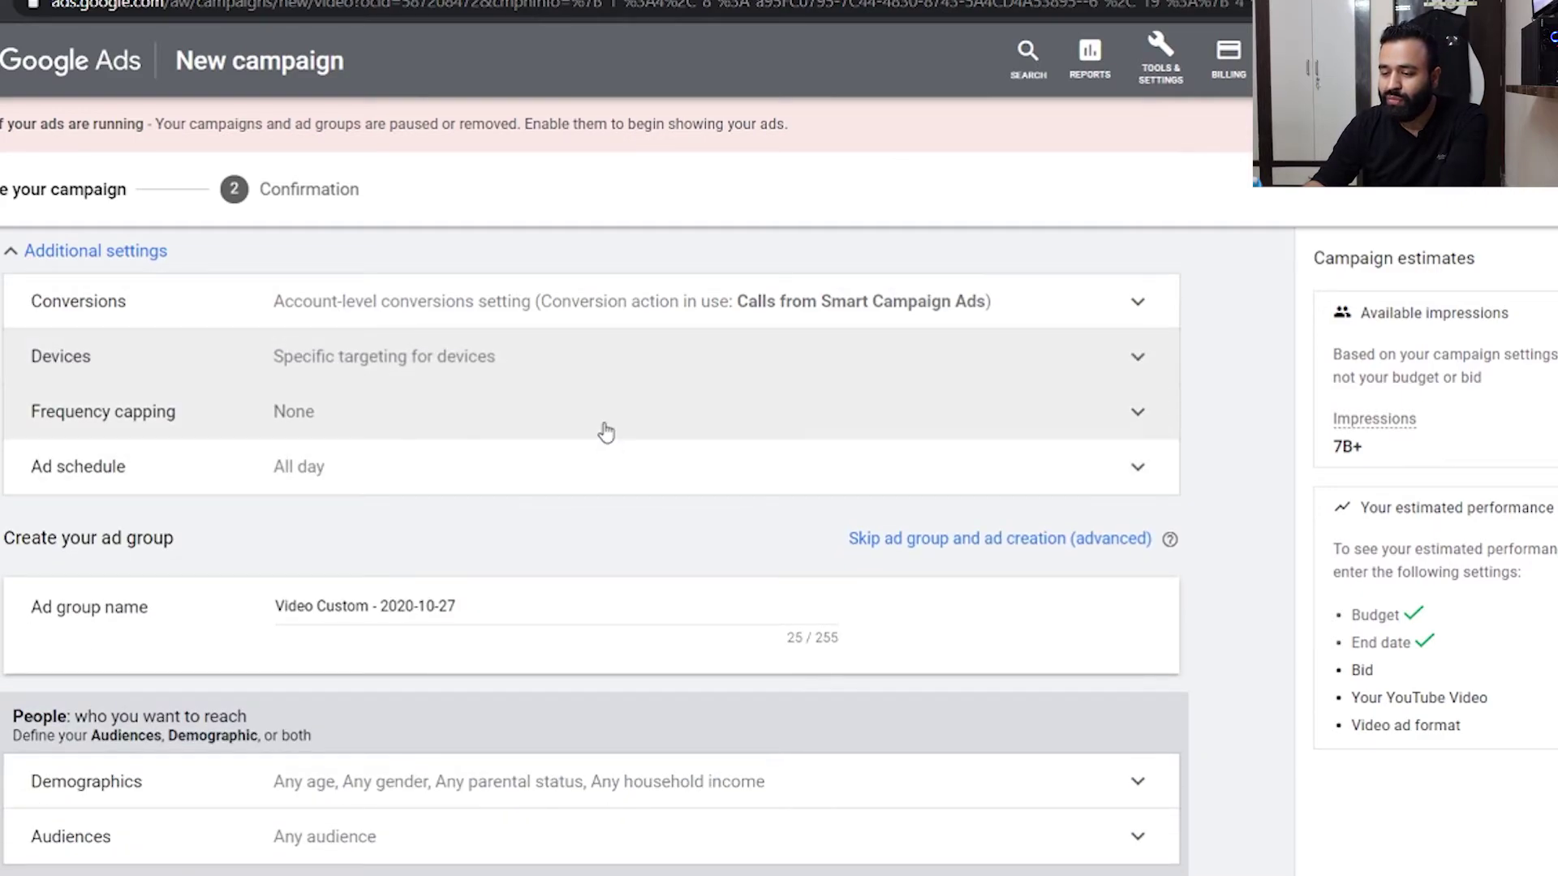
- Cap the campaign's impression frequency at 1 per month for each user
click(608, 429)
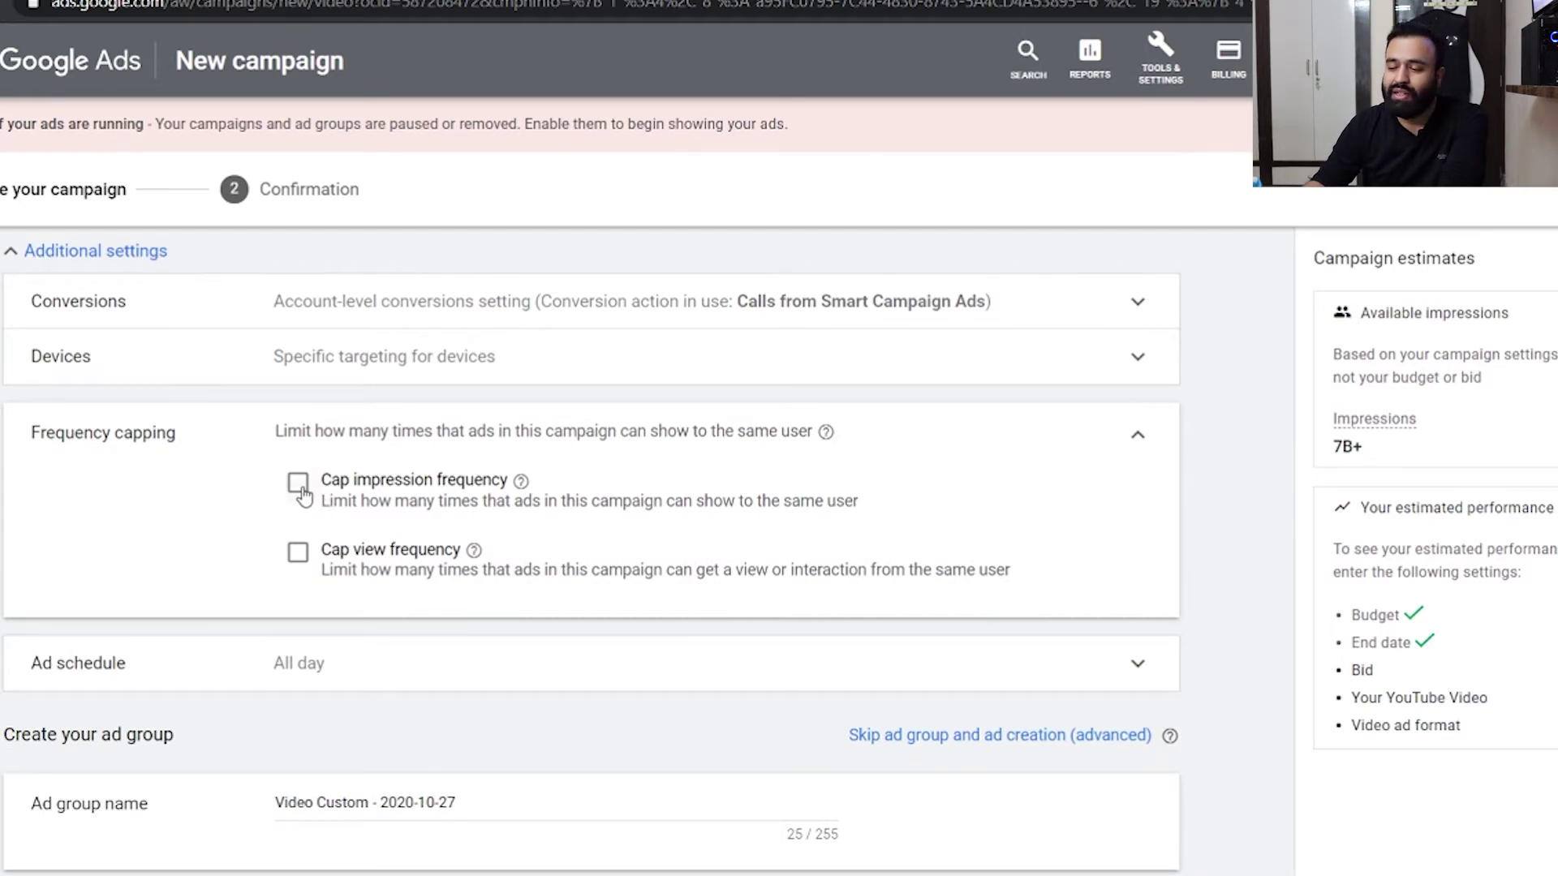
click(298, 484)
click(409, 553)
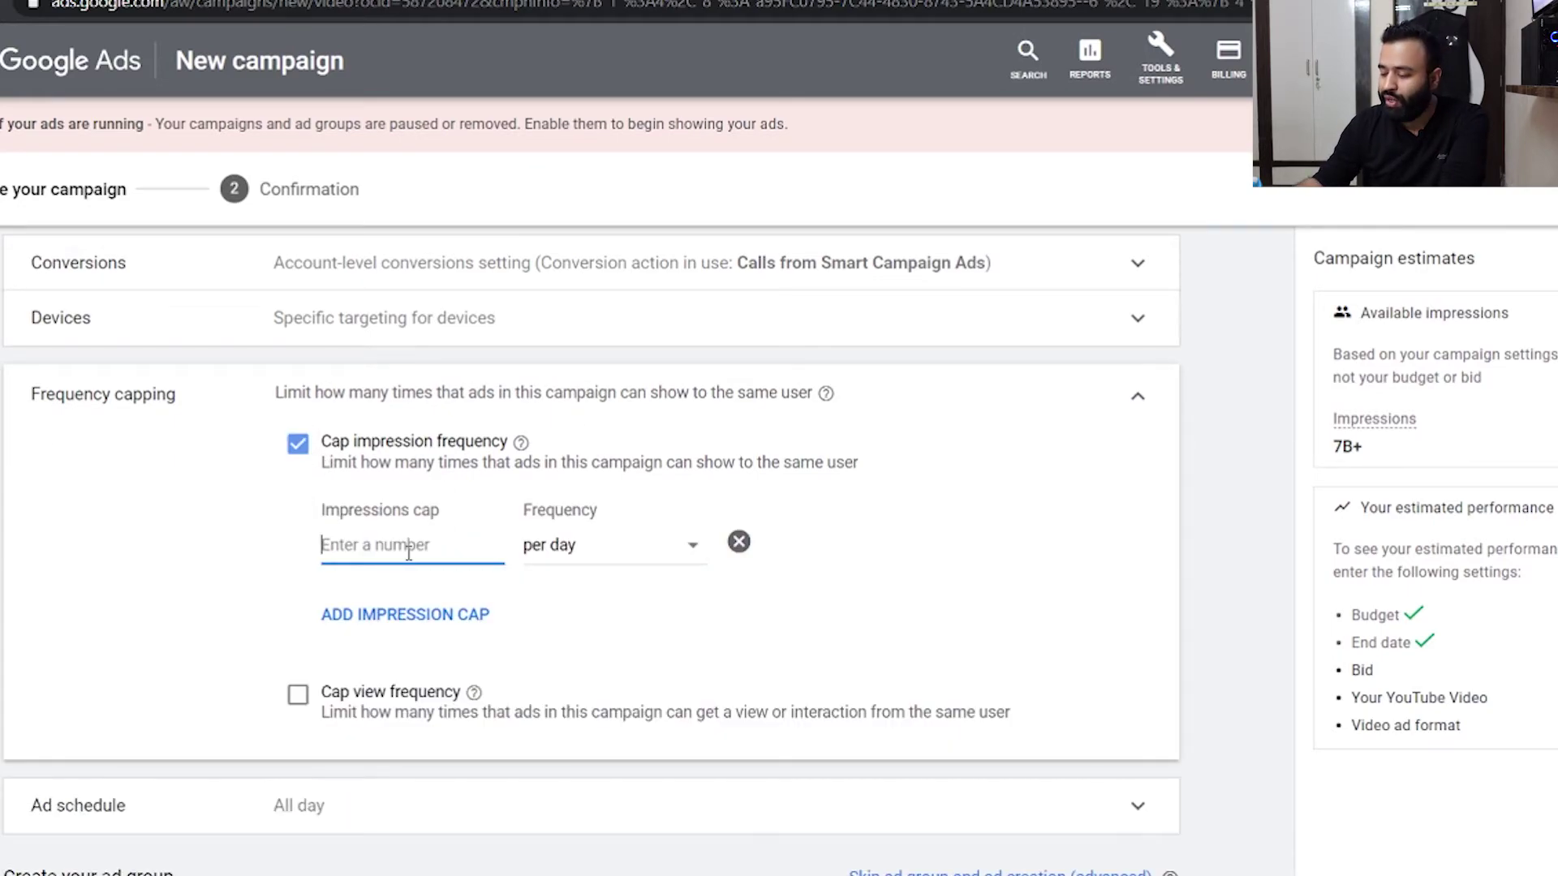
text(1)
click(608, 545)
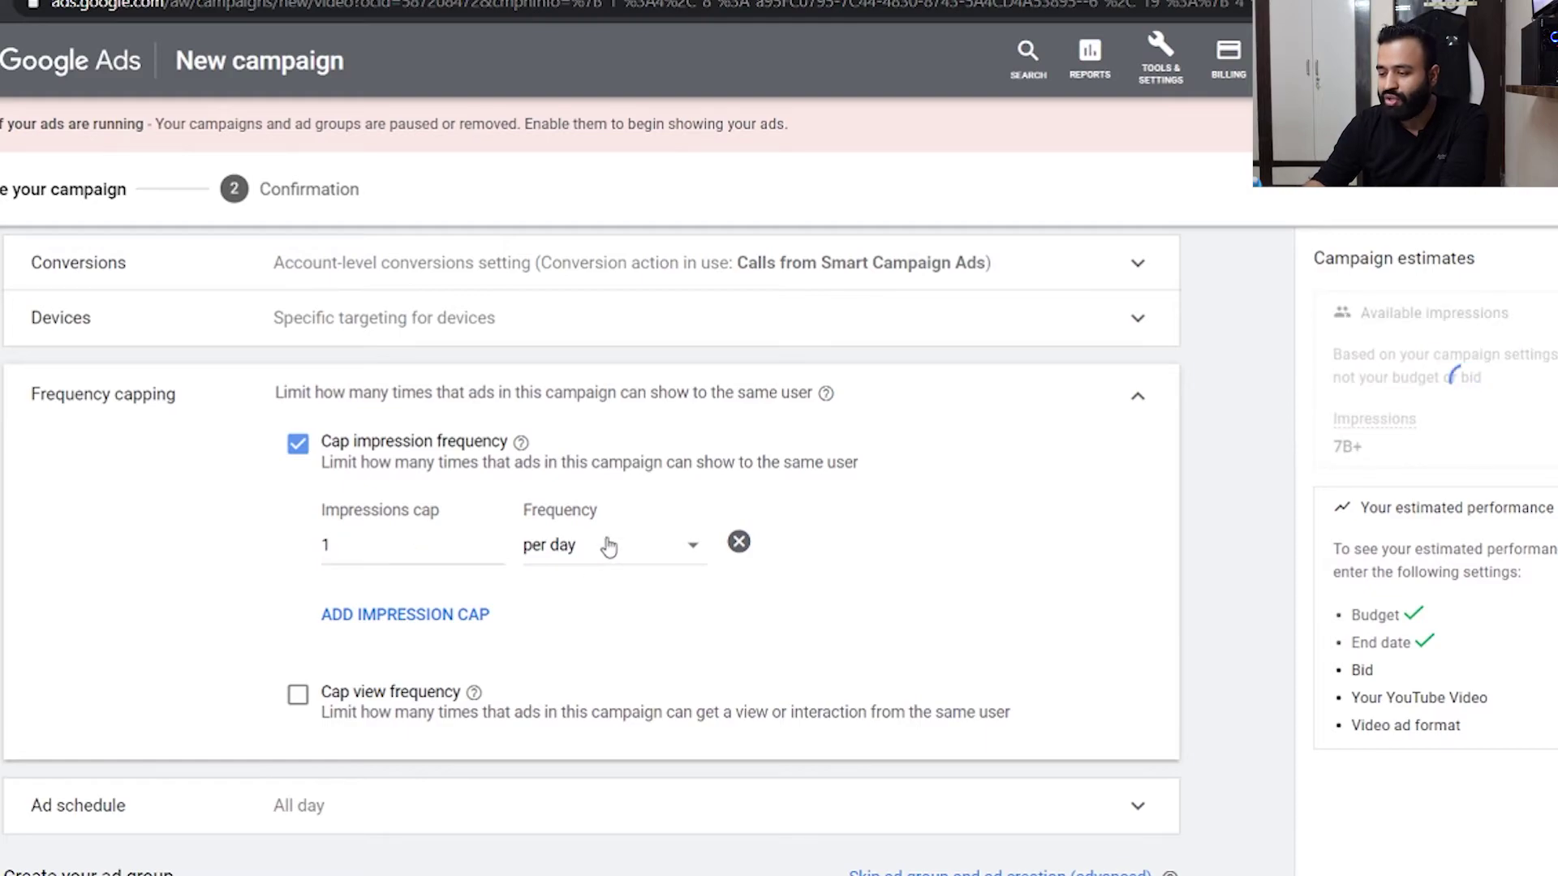
click(609, 646)
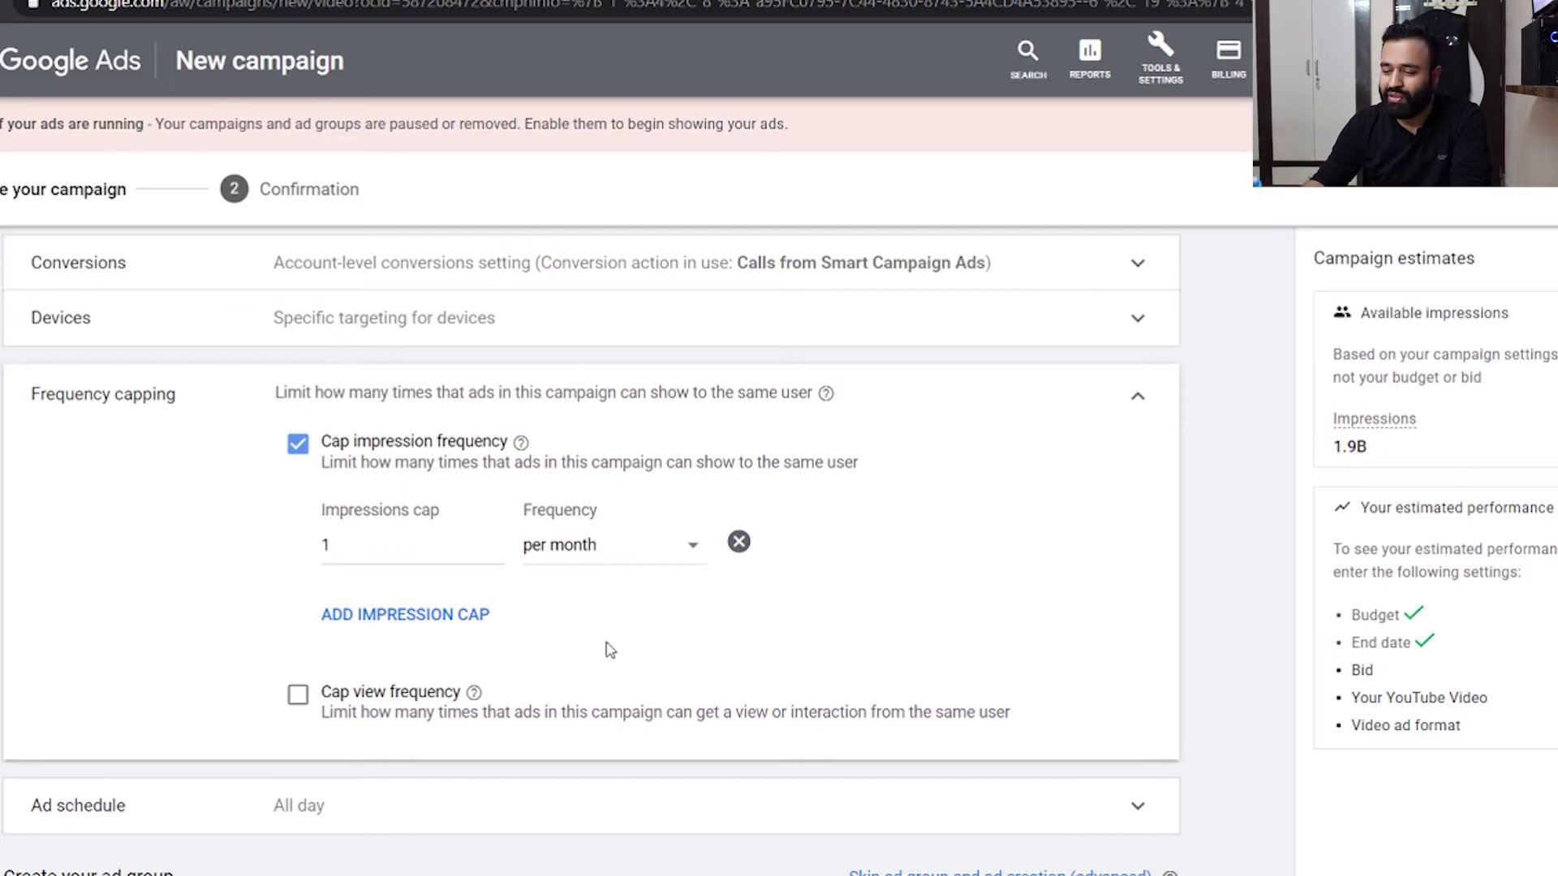
- Review the campaign's ad schedule options without limiting the days or hours
scroll(780, 636, down, 1)
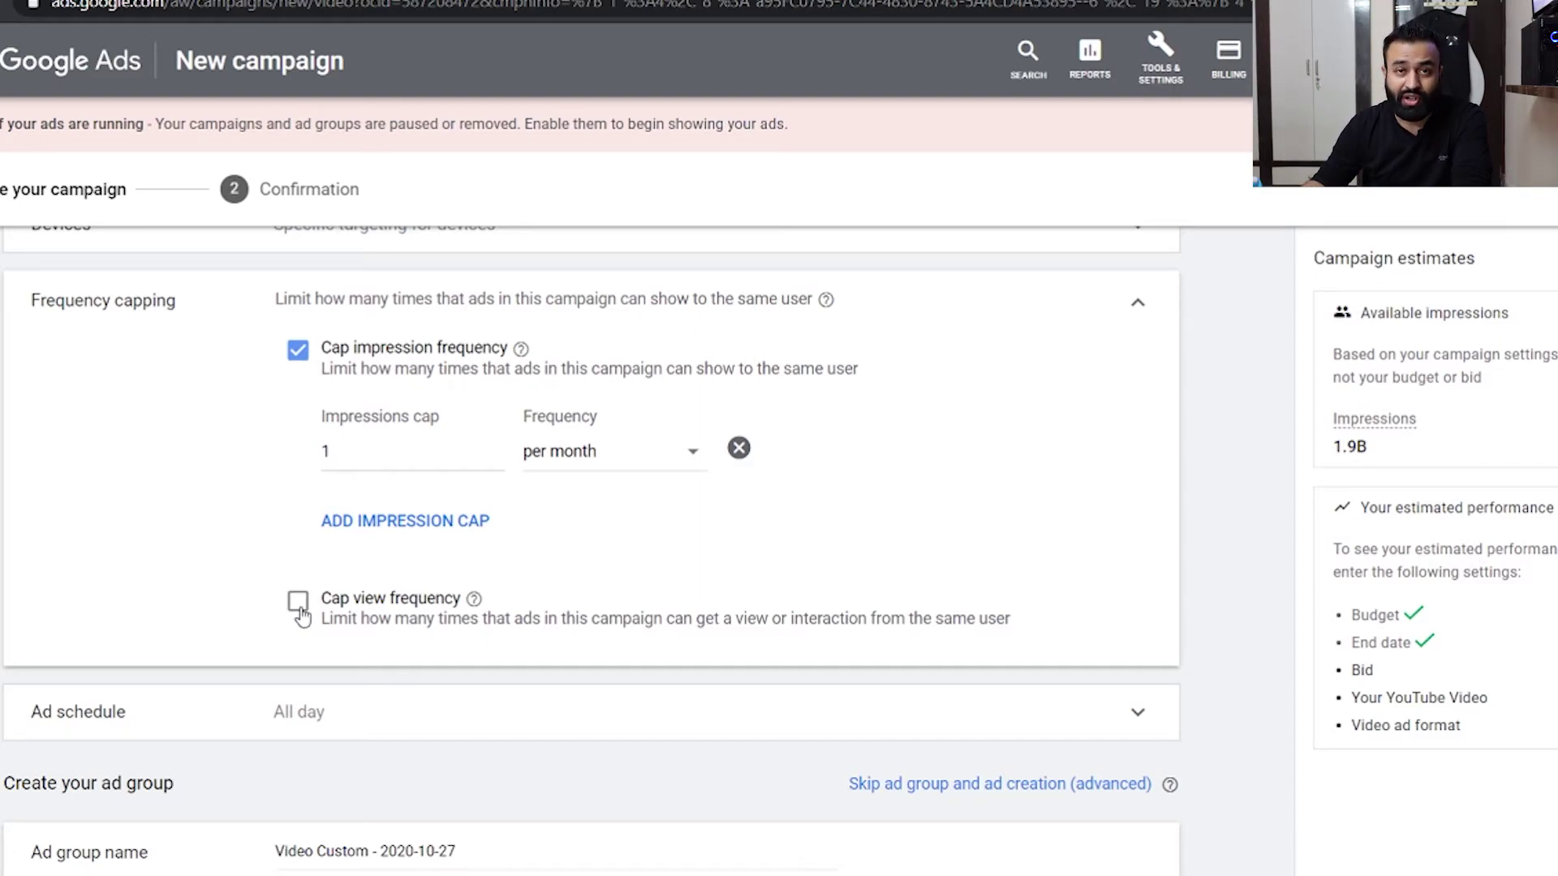
scroll(301, 614, down, 1)
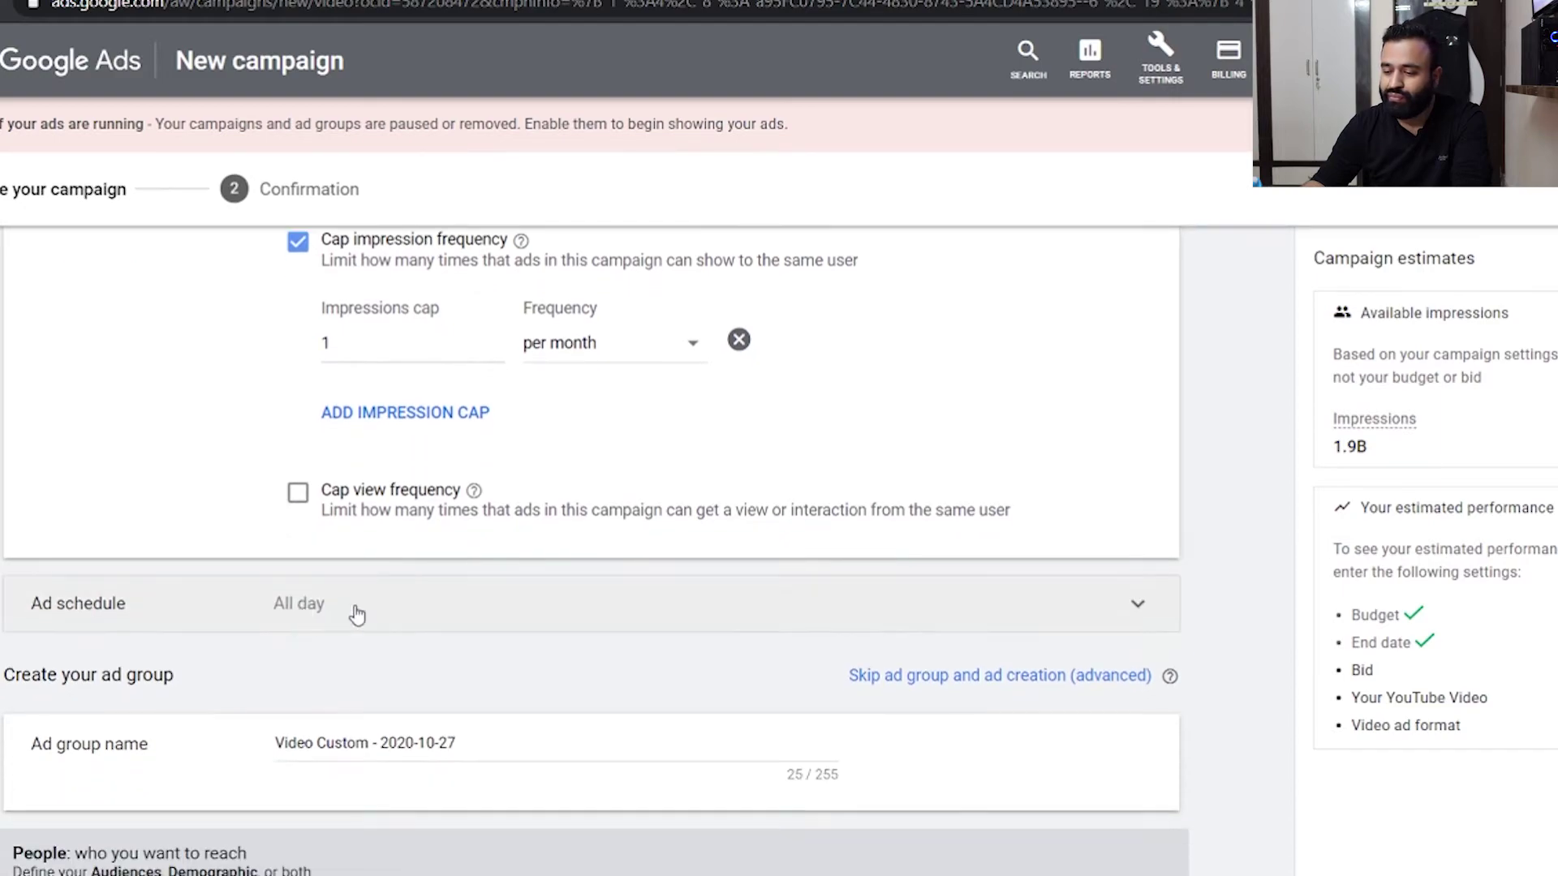
click(434, 625)
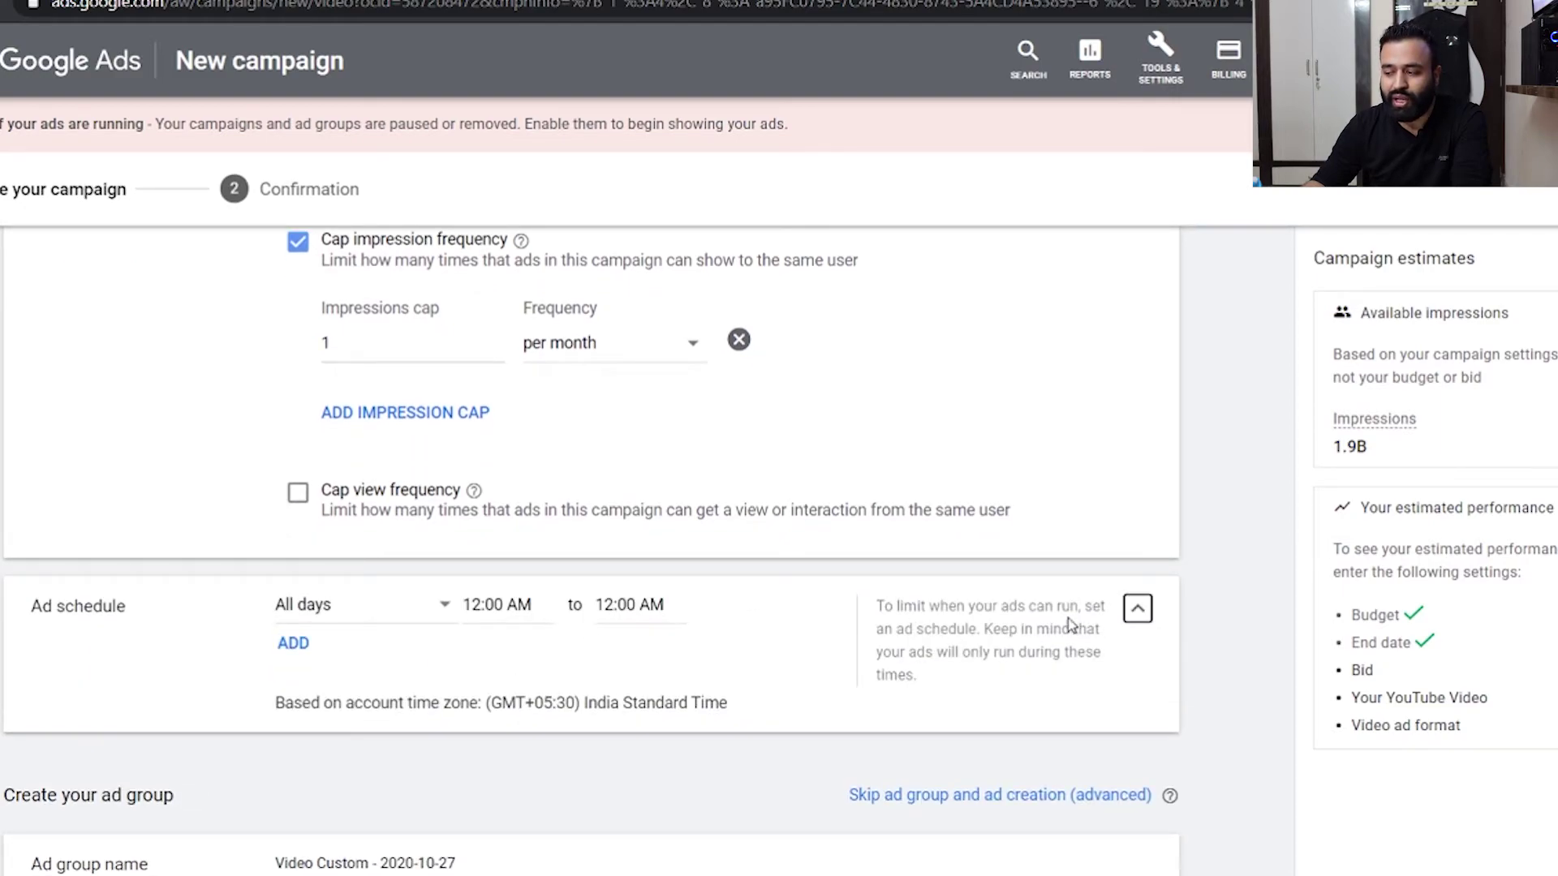
click(1138, 610)
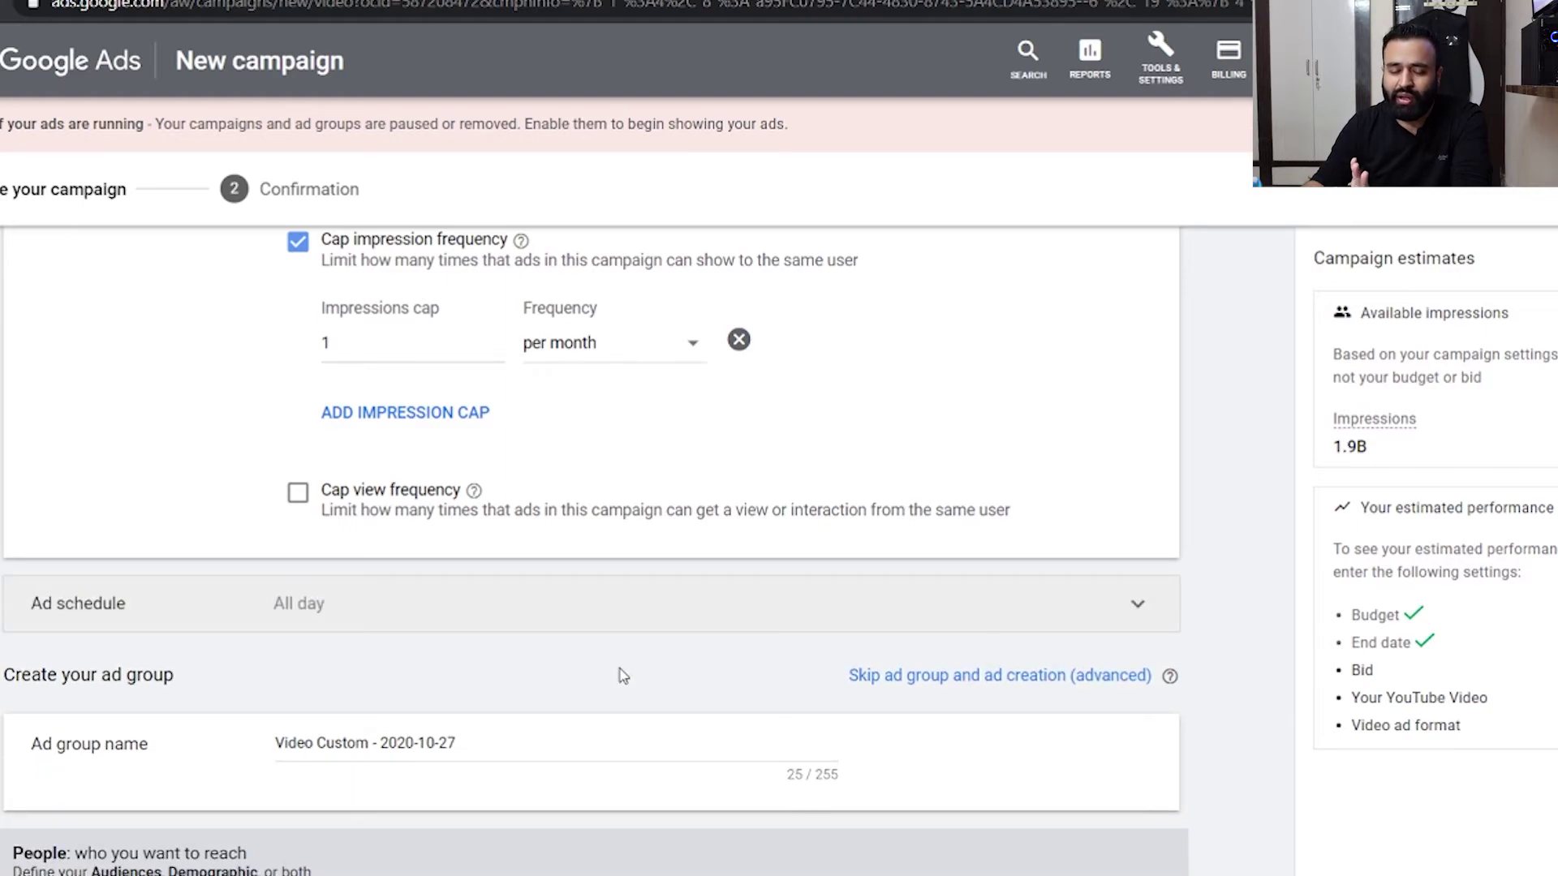
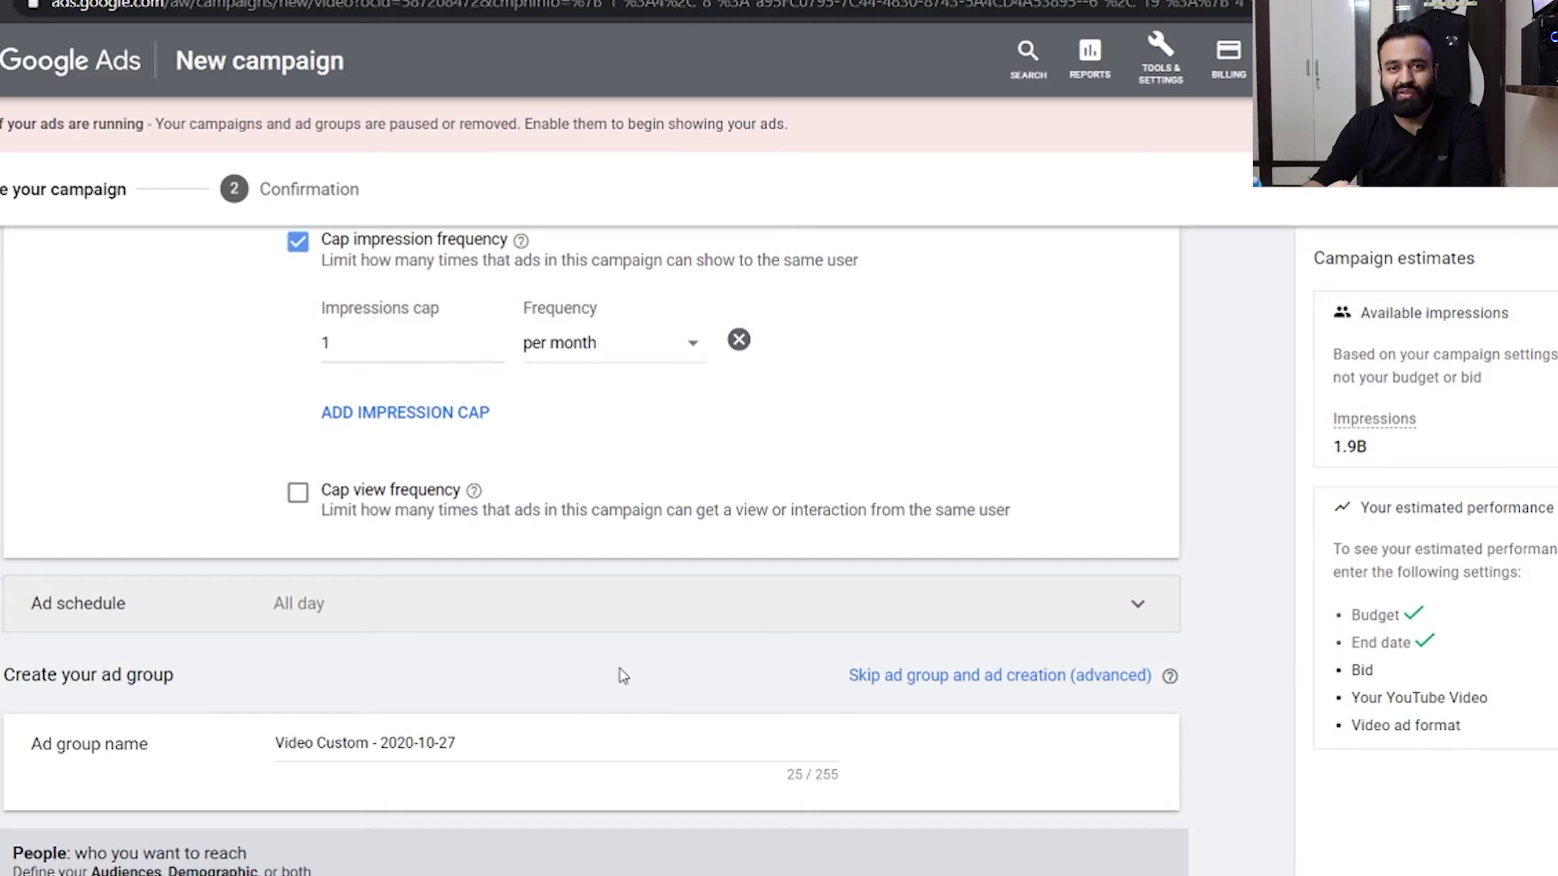
scroll(621, 676, up, 15)
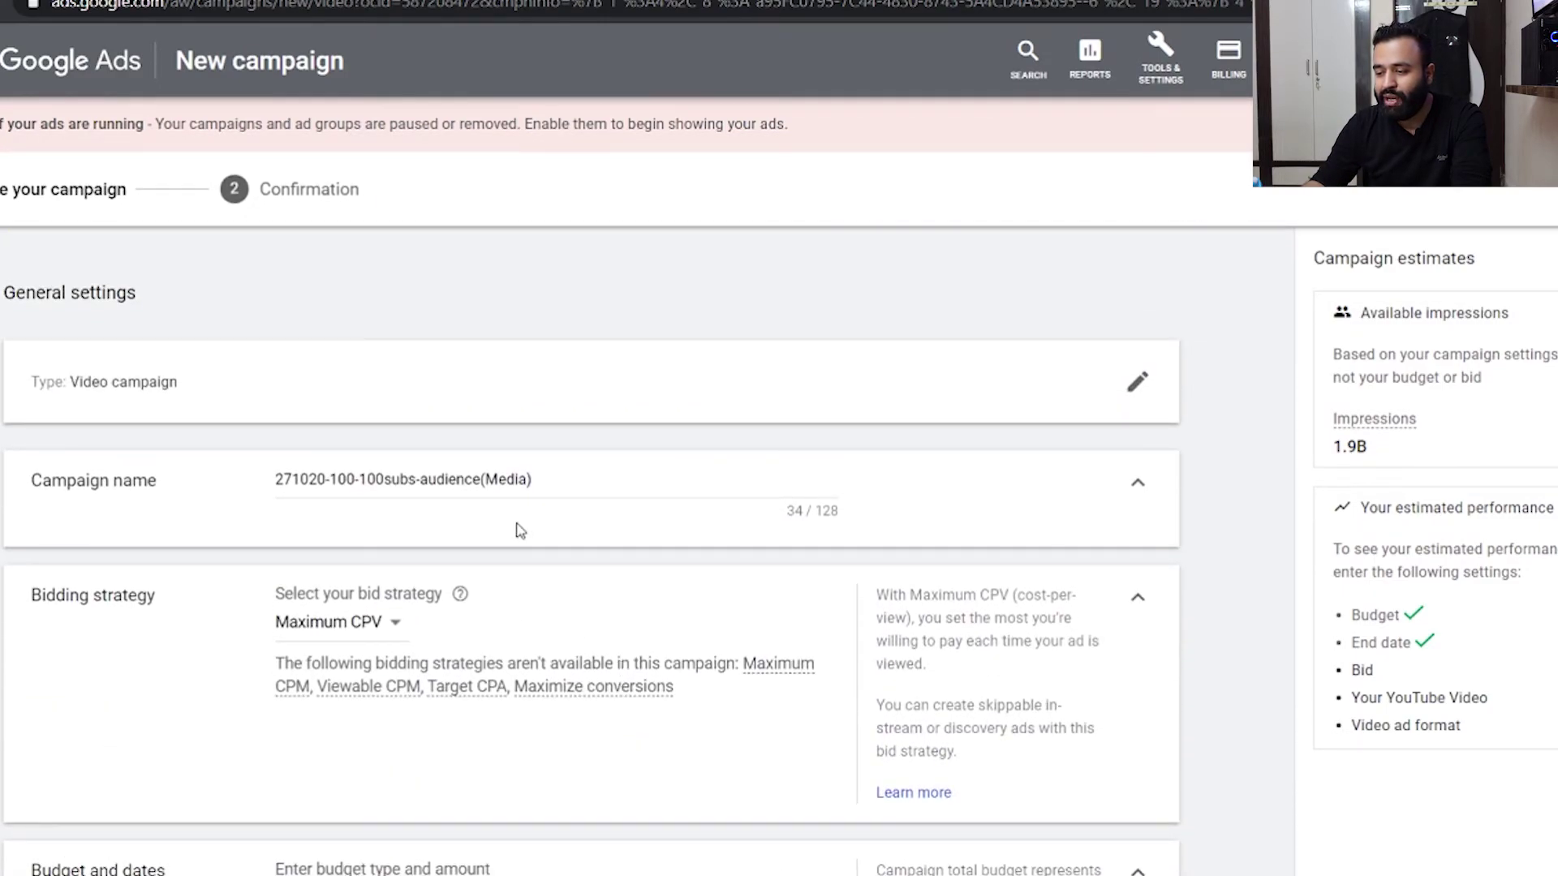
triple_click(497, 480)
key(ctrl+c)
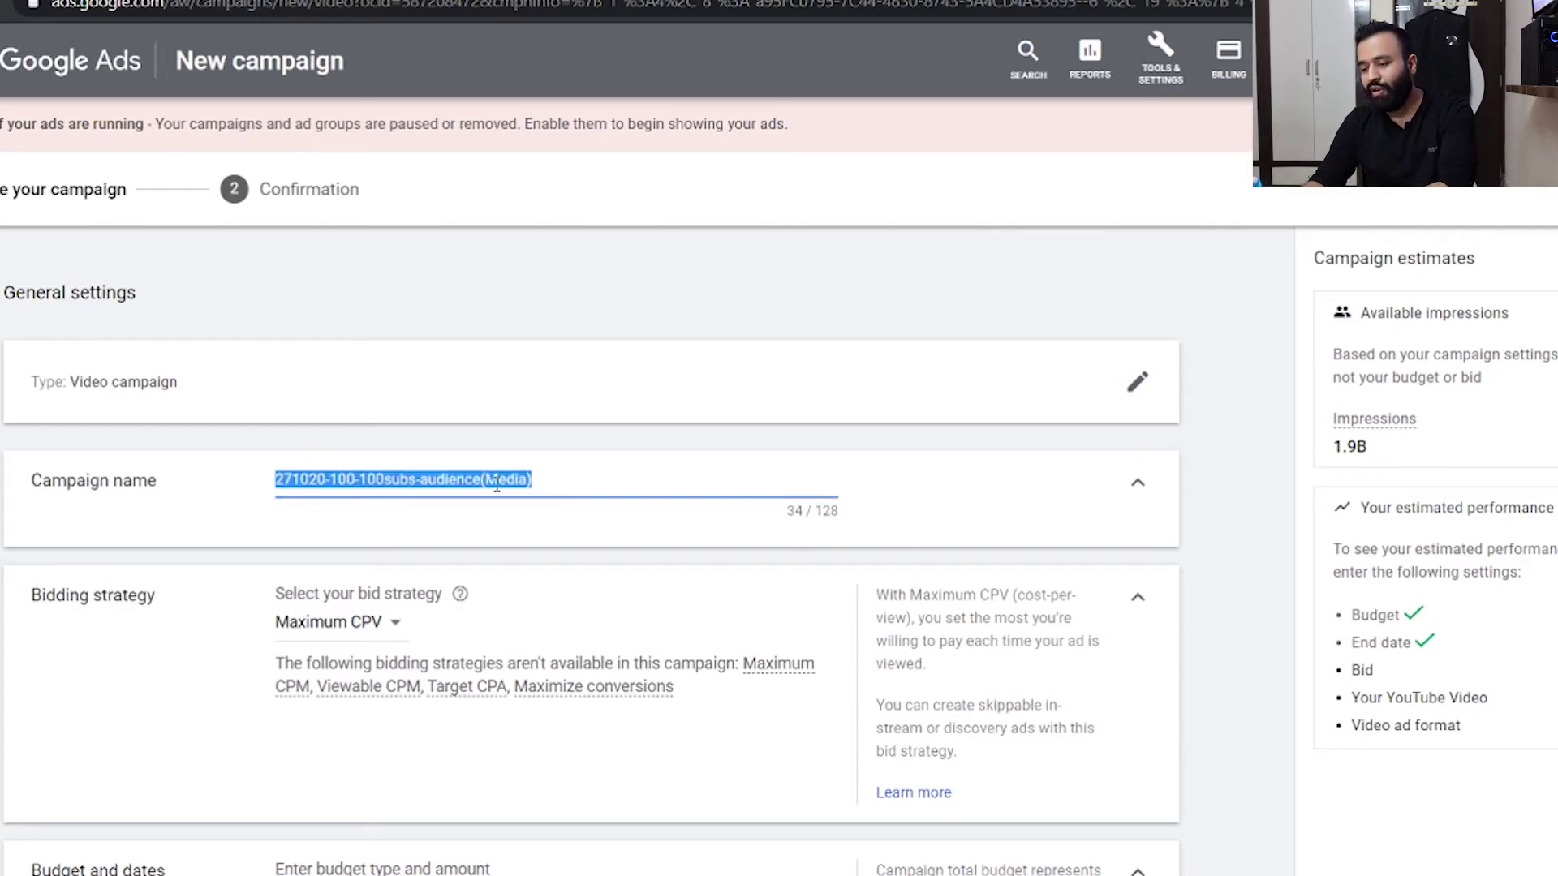
scroll(497, 485, down, 20)
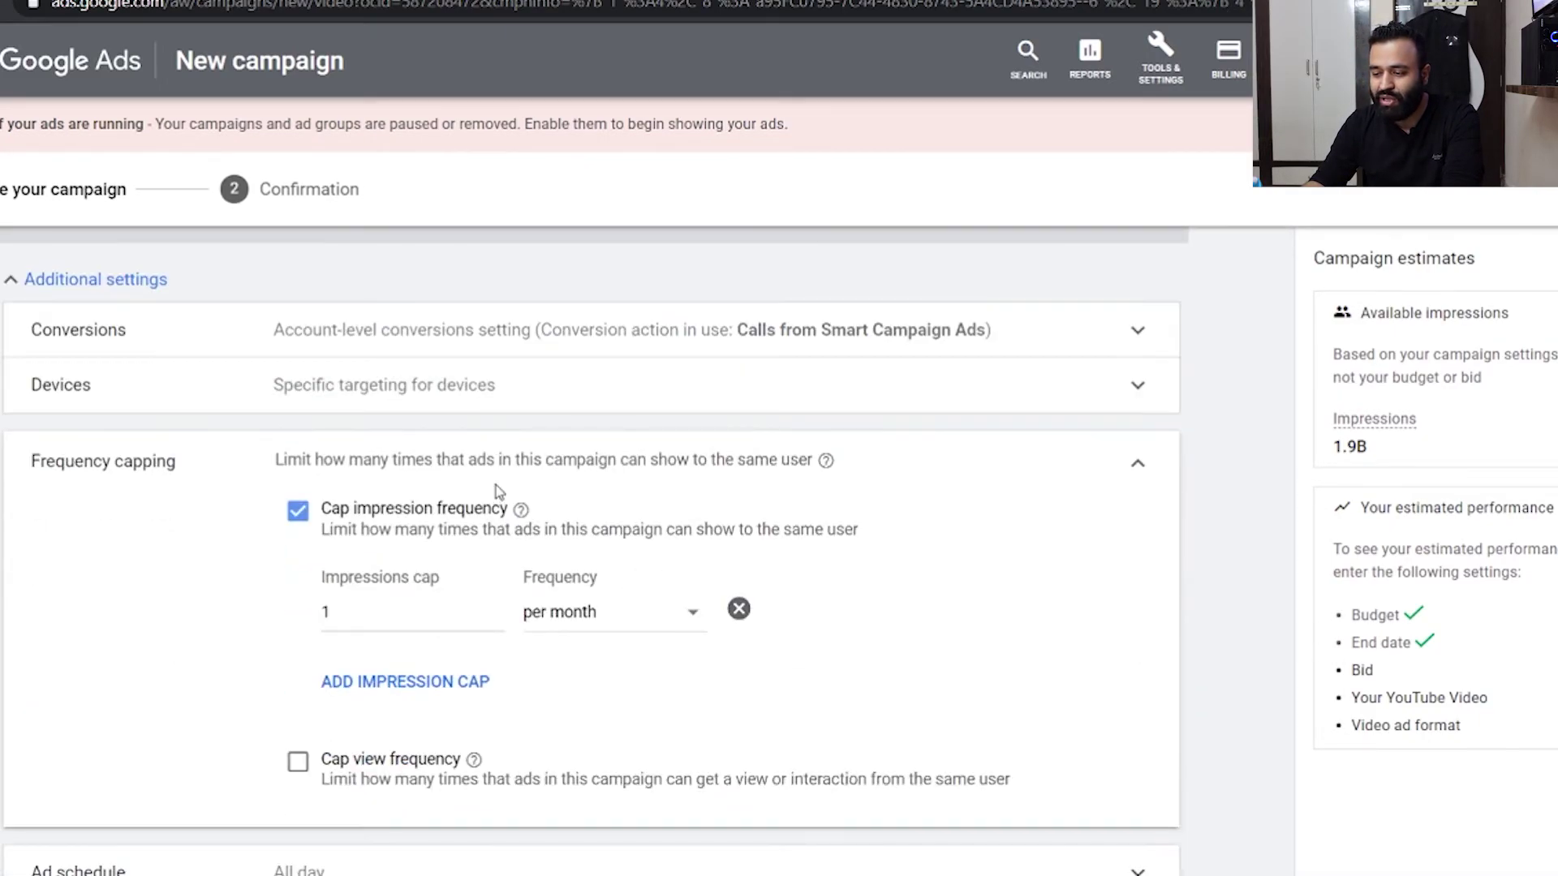
scroll(498, 491, down, 5)
click(431, 568)
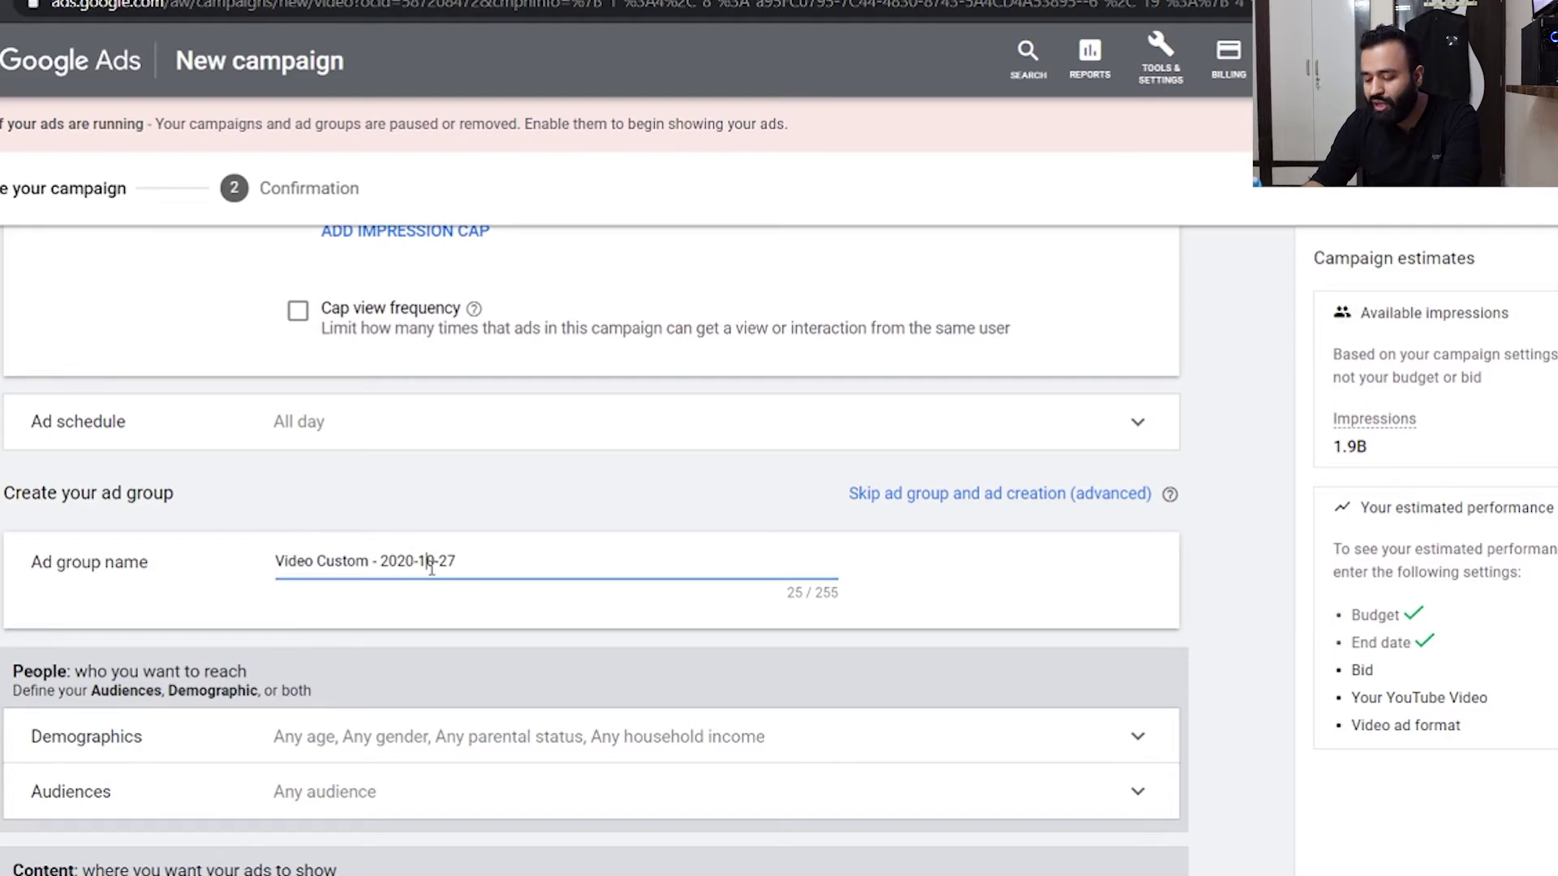
triple_click(431, 568)
key(ctrl+v)
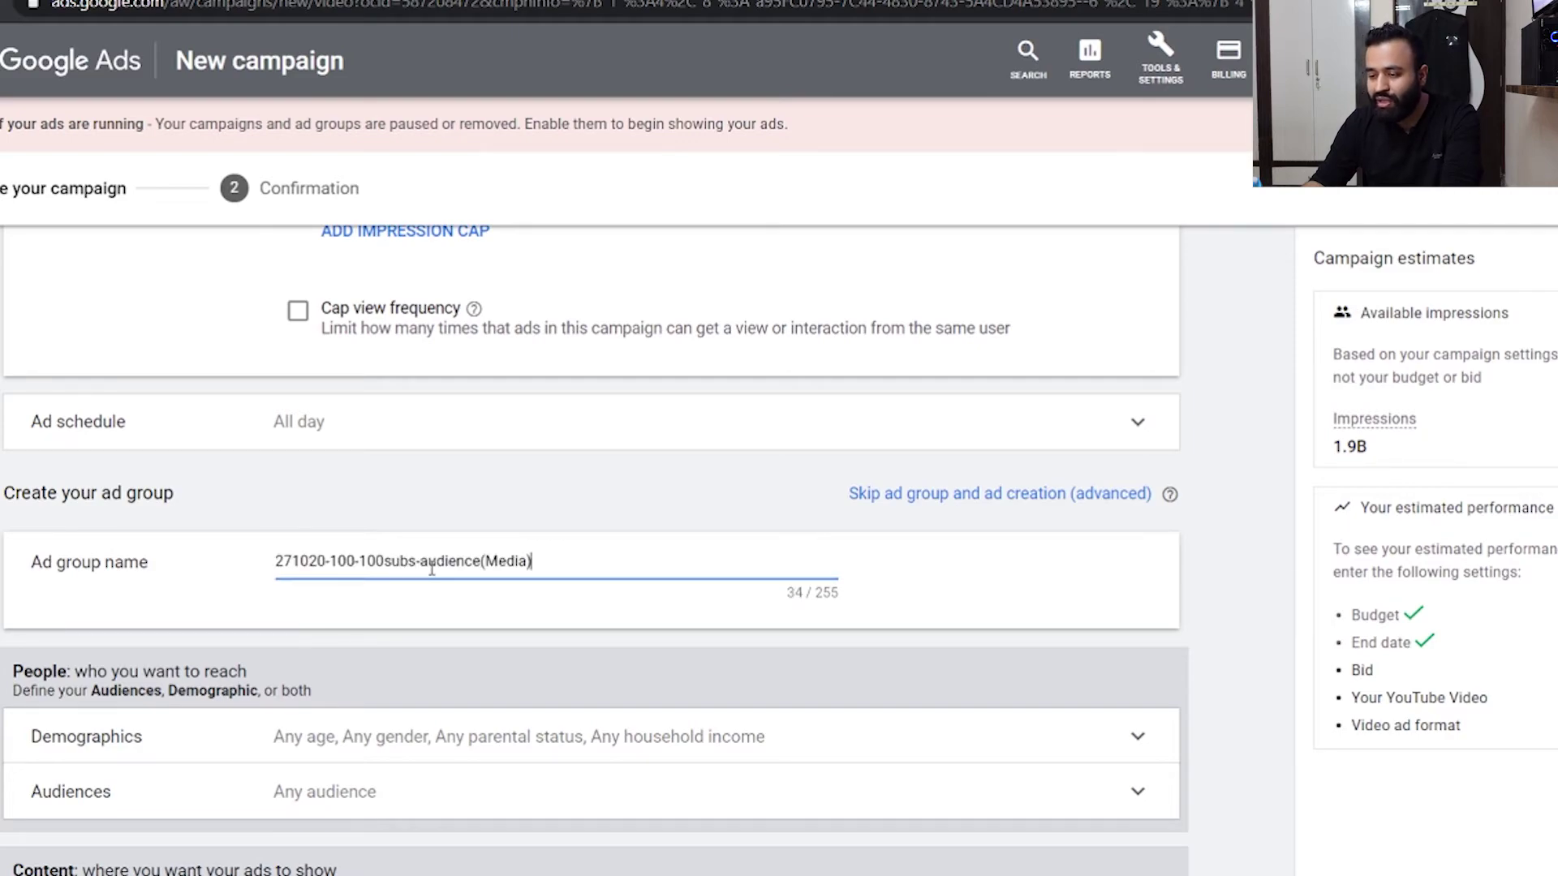
click(376, 564)
key(BackSpace)
text(1)
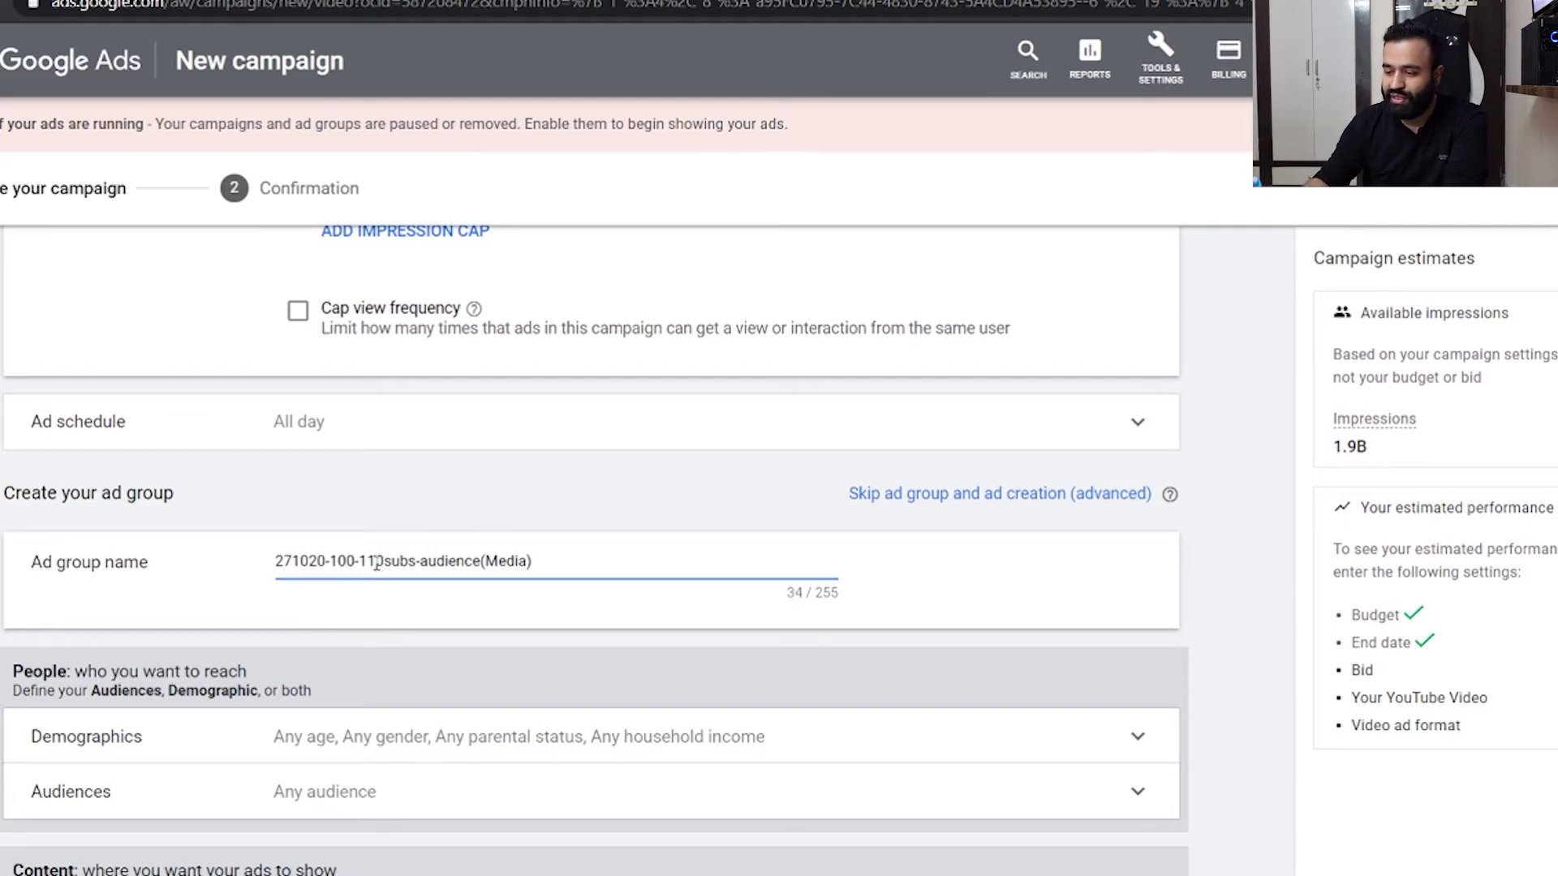
click(213, 596)
- Examine the ad group's demographic options, the campaign's budget and dates, and the content targeting and bidding sections
scroll(212, 596, down, 2)
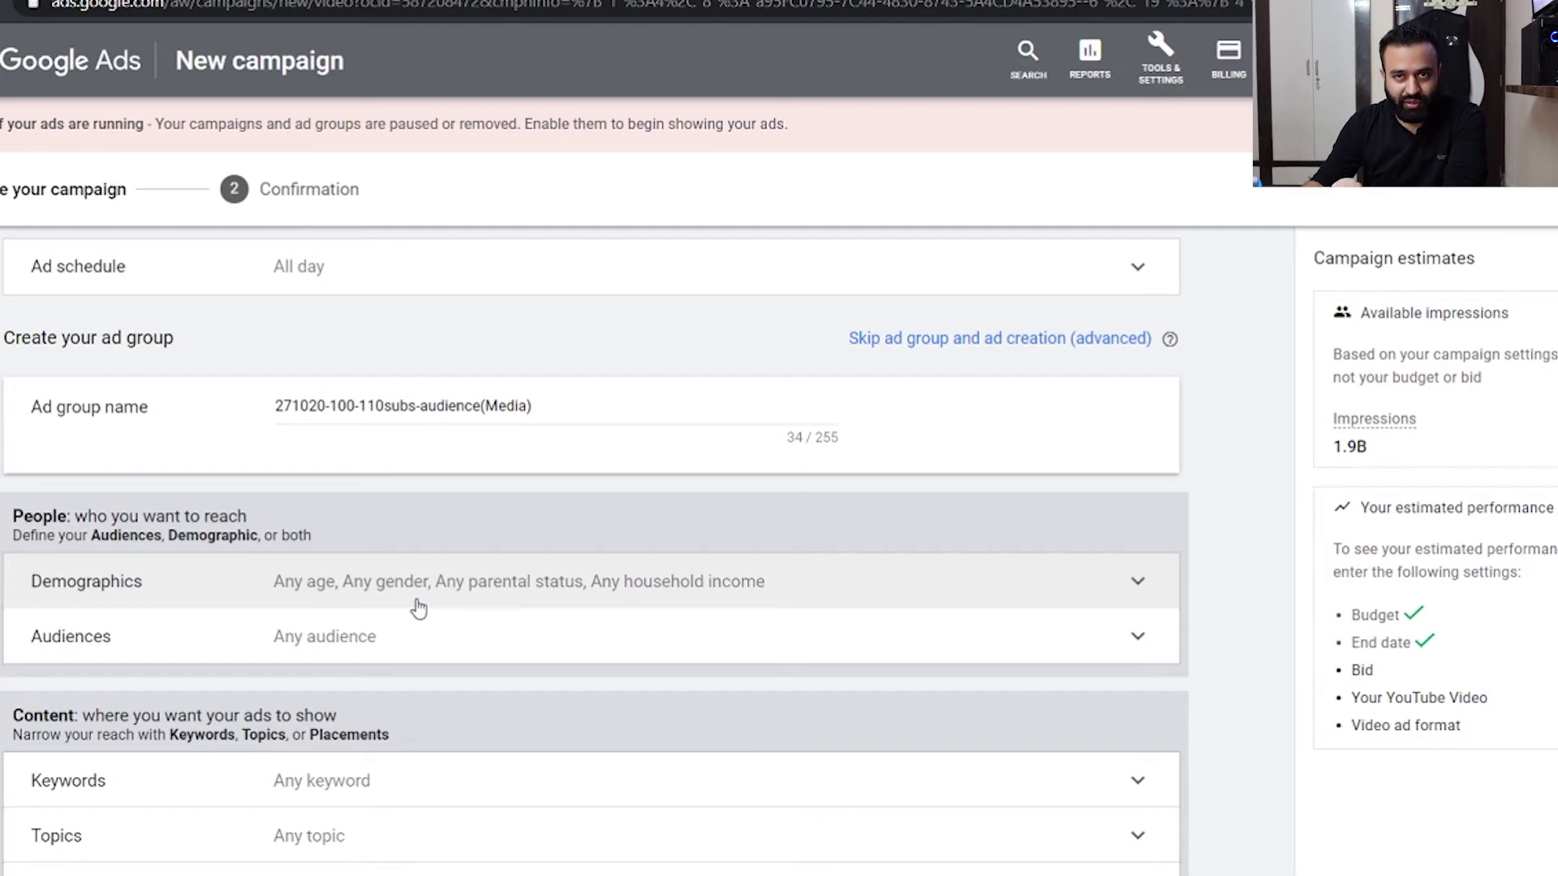
click(471, 605)
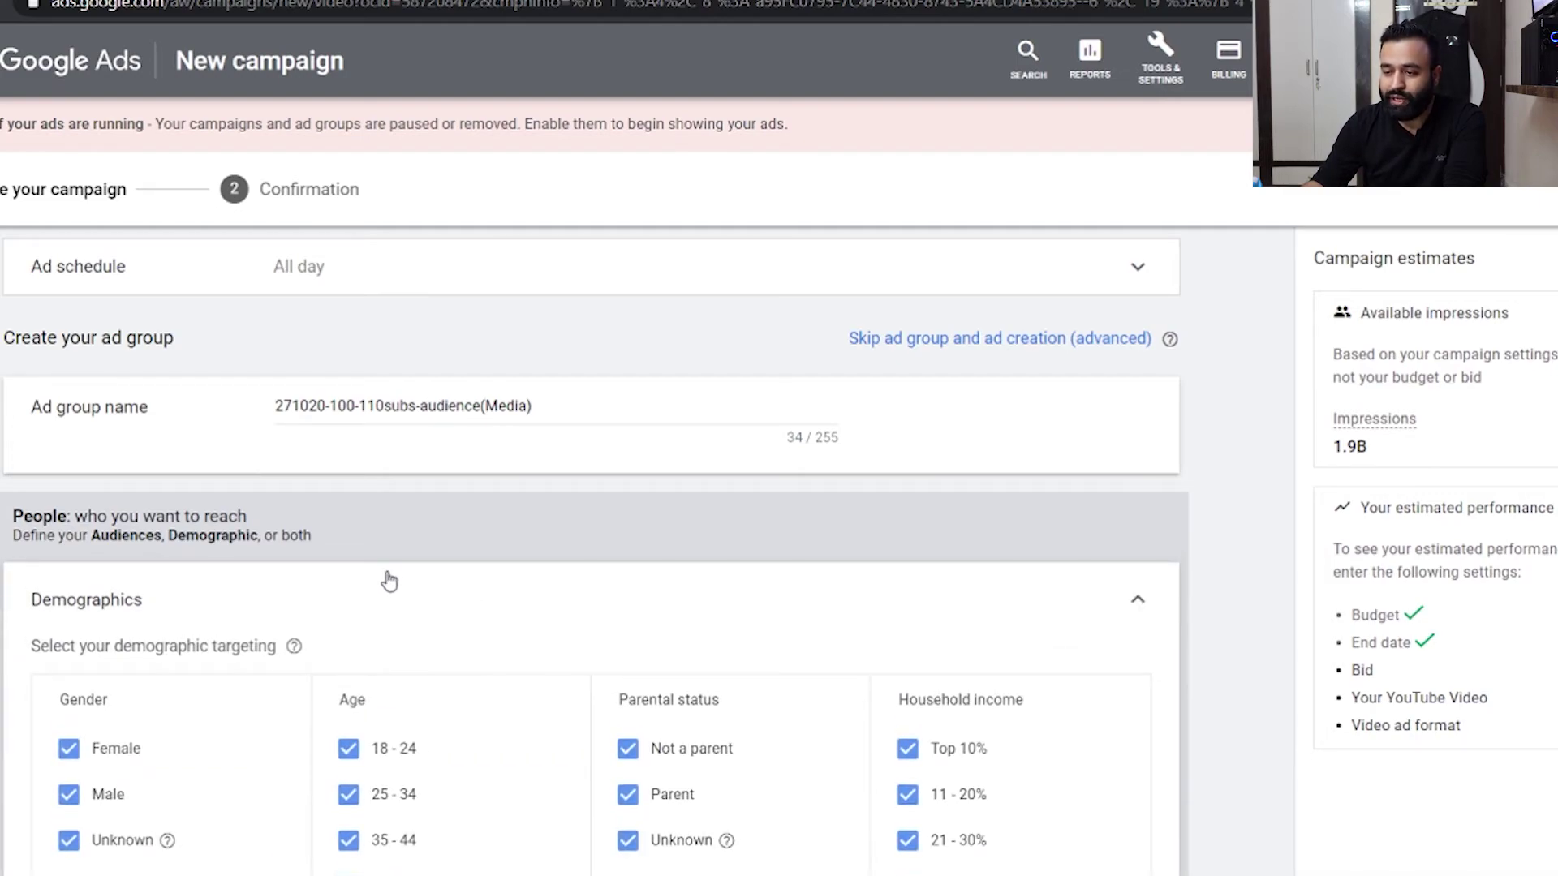
scroll(389, 582, up, 10)
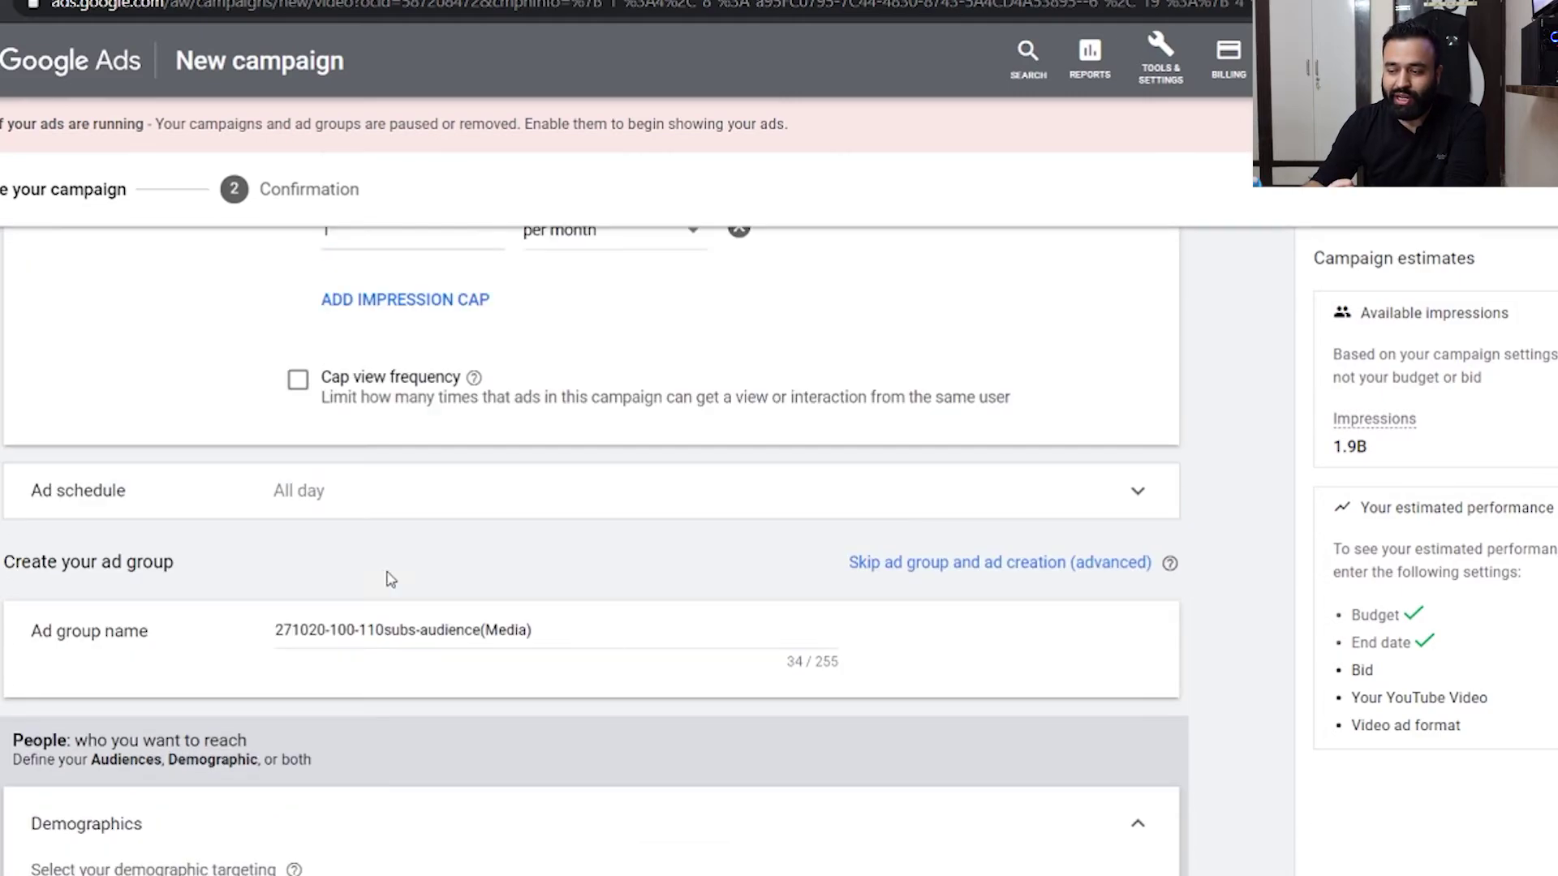
scroll(389, 579, up, 12)
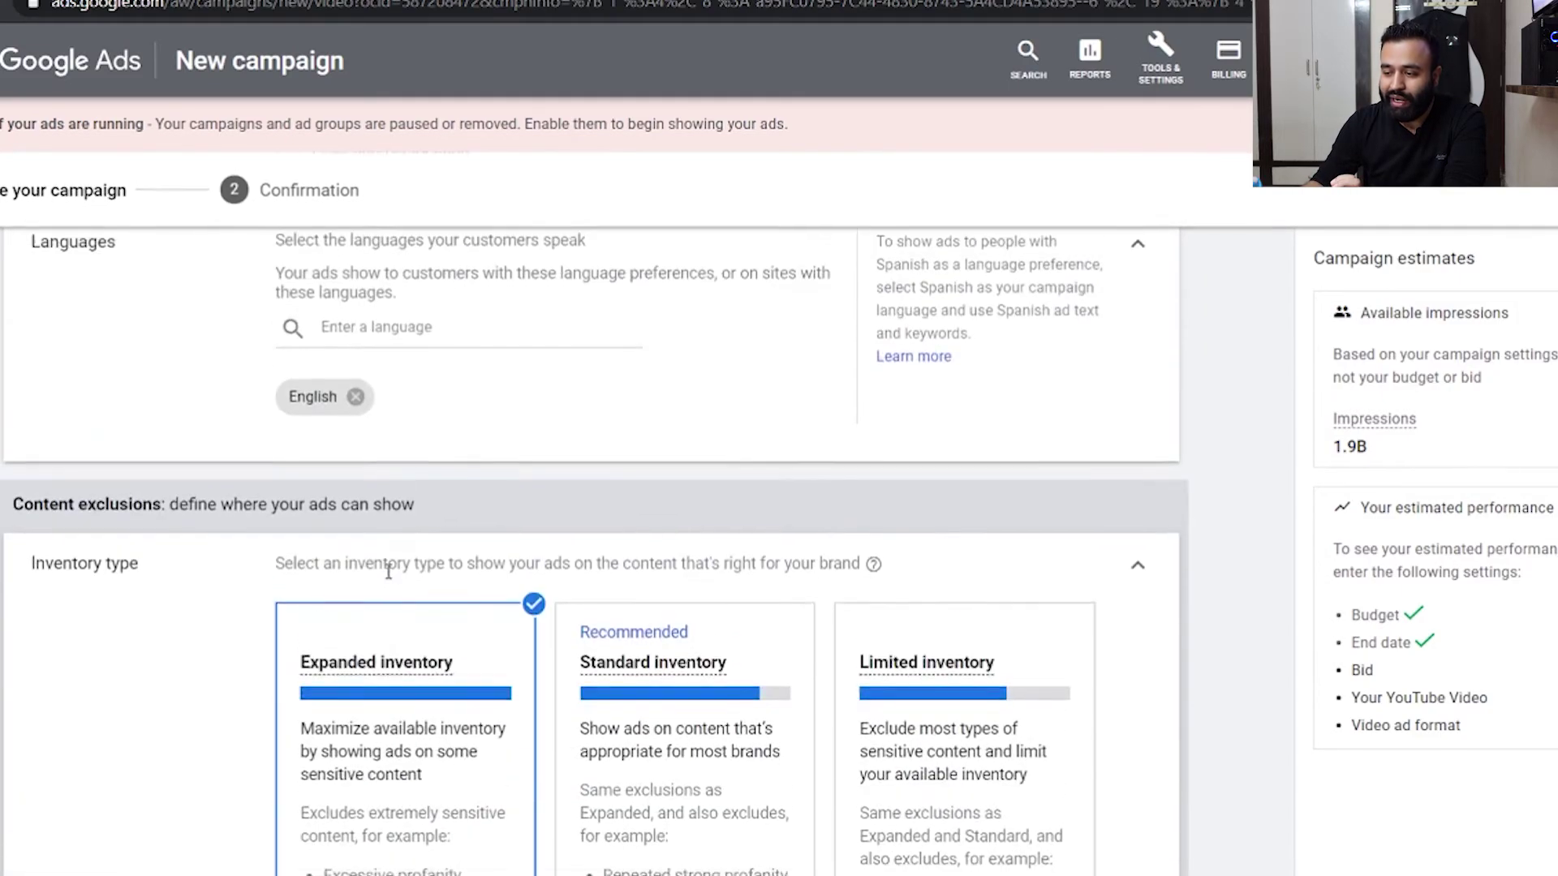
scroll(389, 572, up, 7)
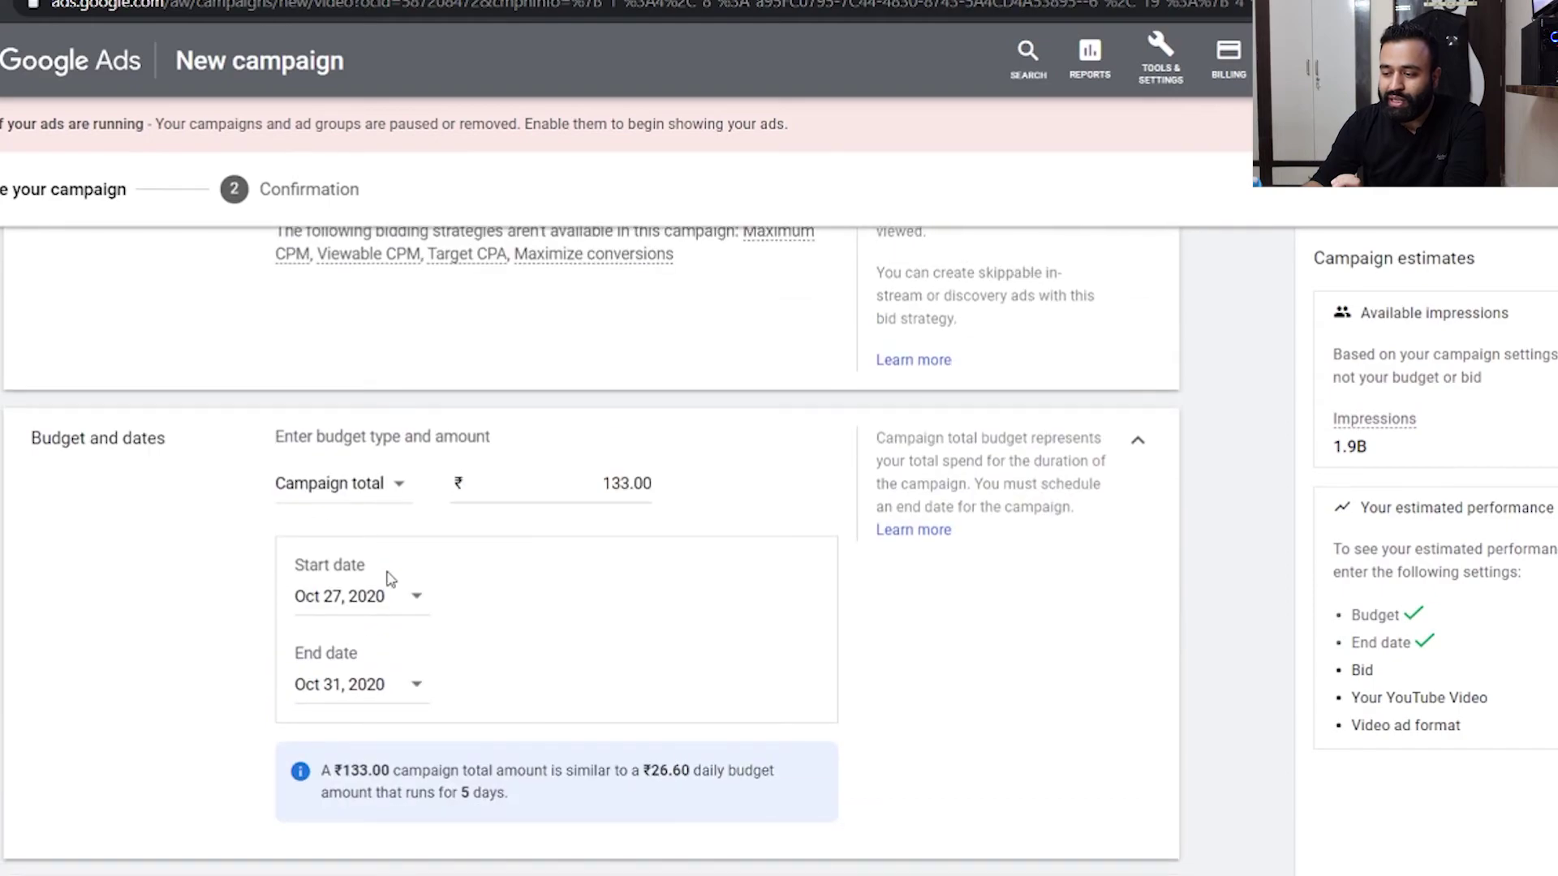
scroll(389, 572, down, 9)
scroll(389, 572, down, 15)
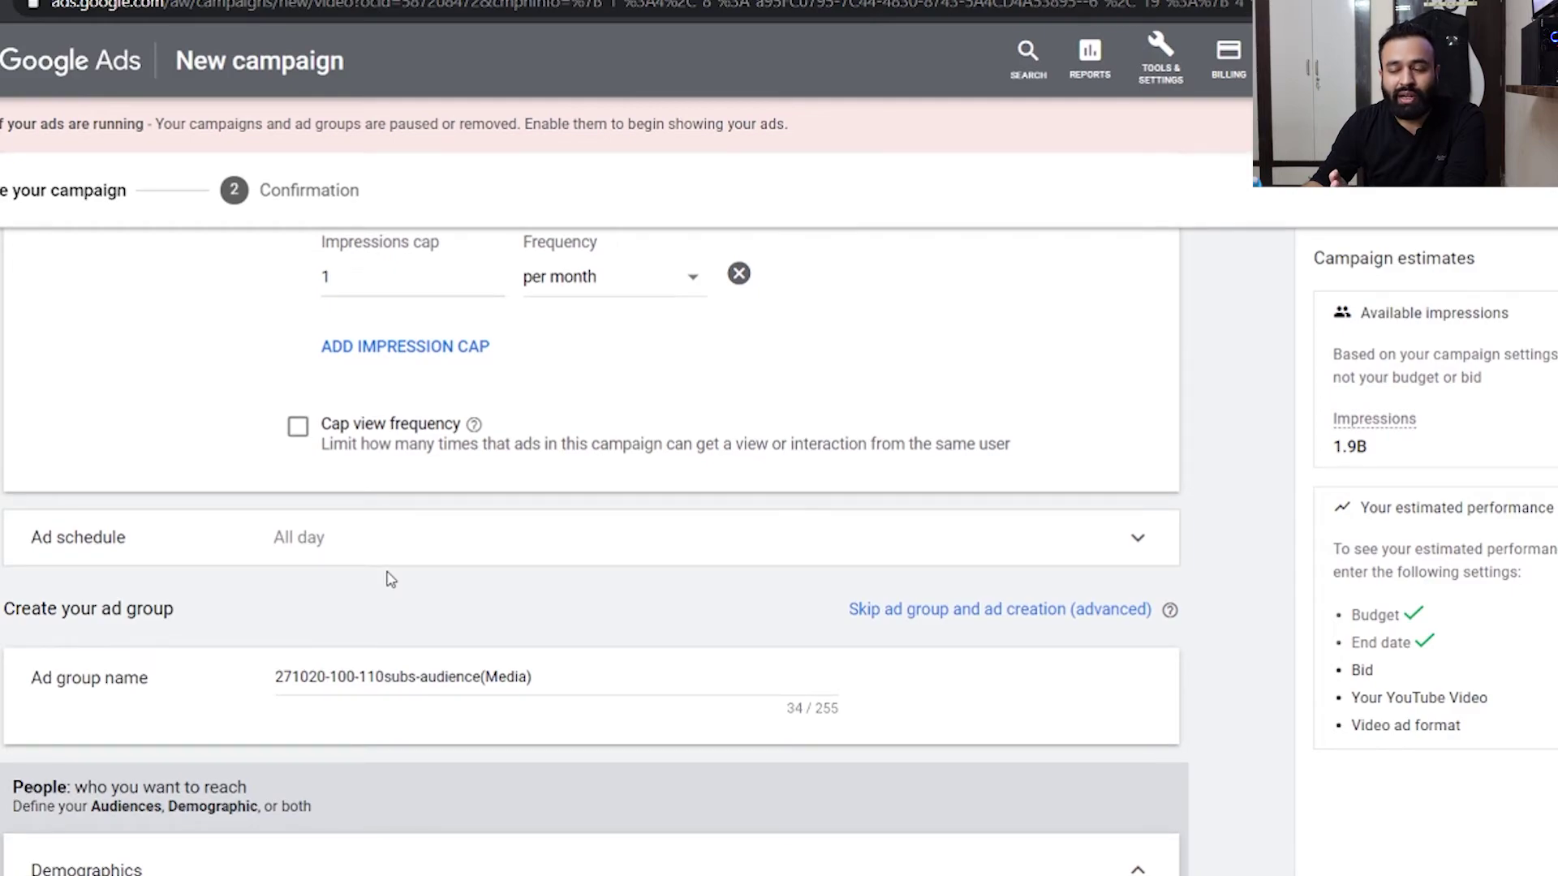
scroll(388, 579, down, 3)
scroll(294, 545, down, 4)
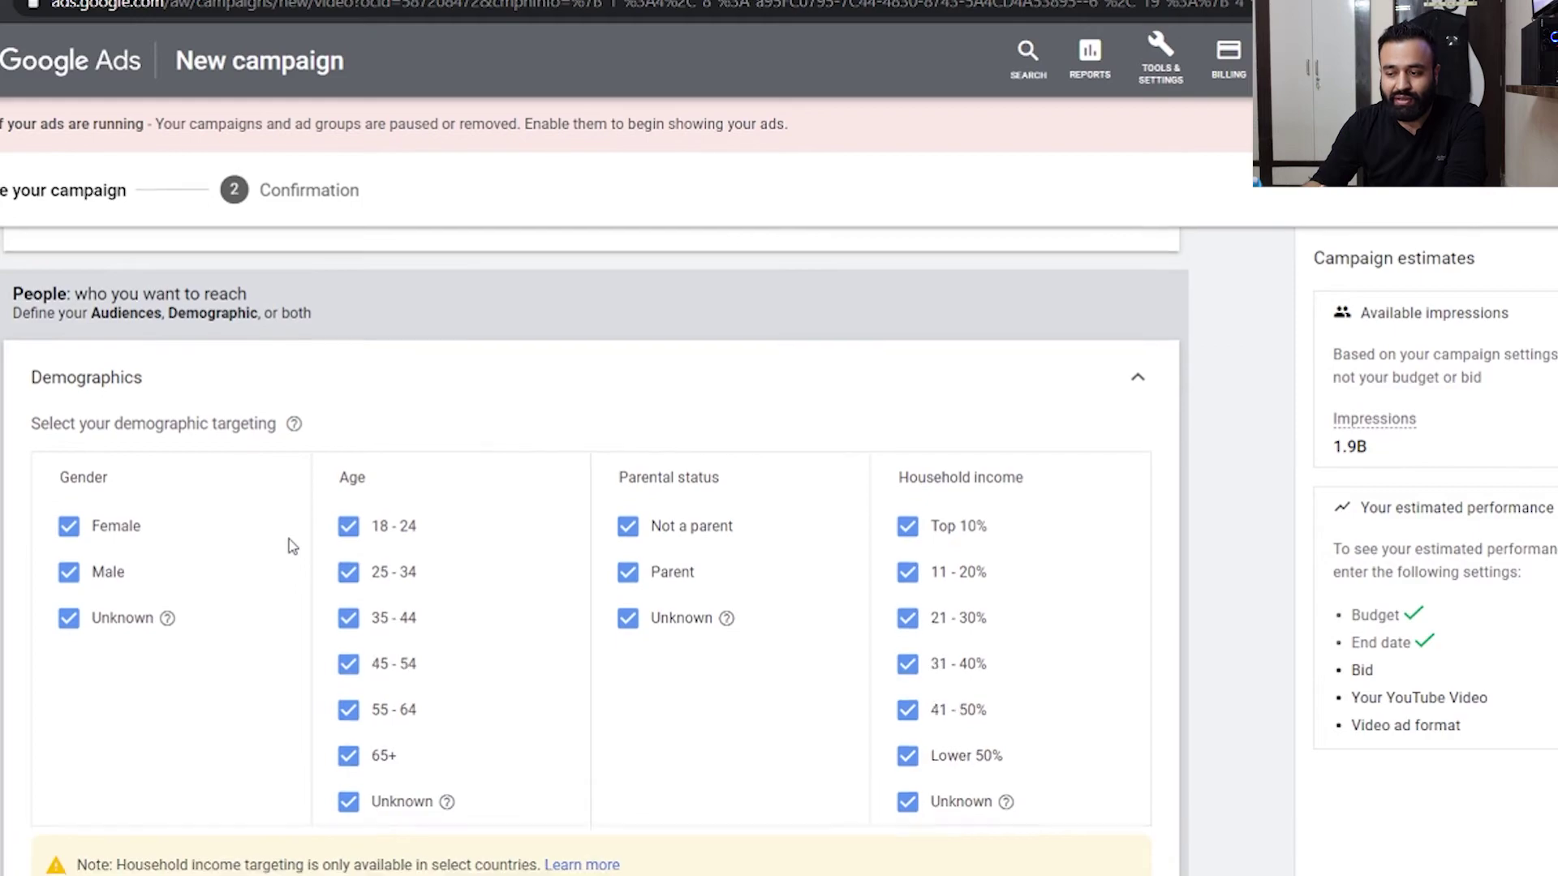
scroll(294, 545, down, 3)
scroll(292, 546, down, 5)
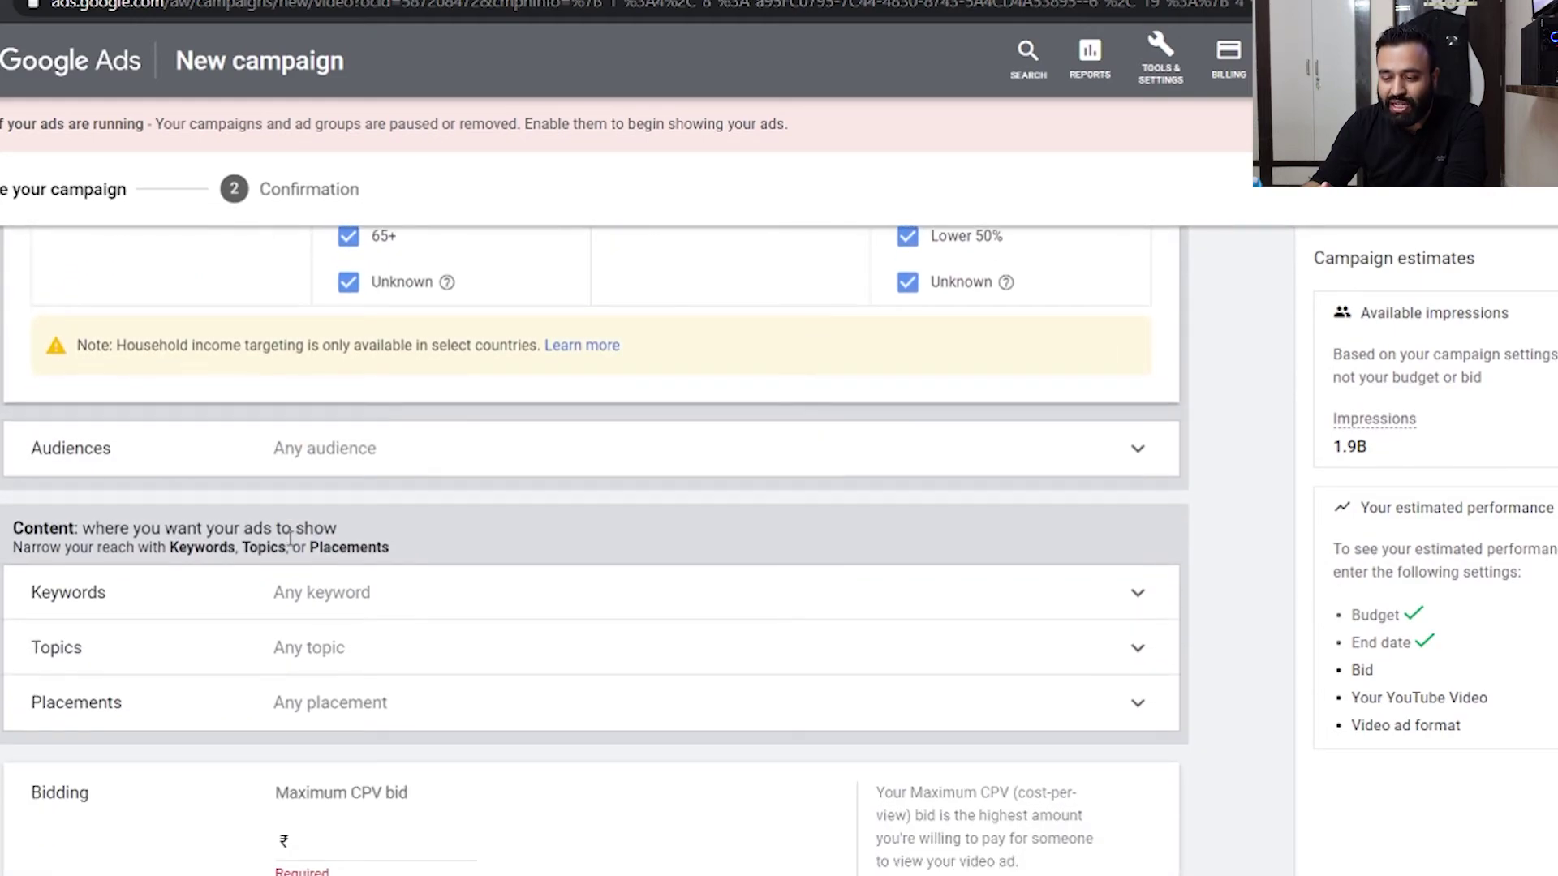
scroll(293, 547, down, 1)
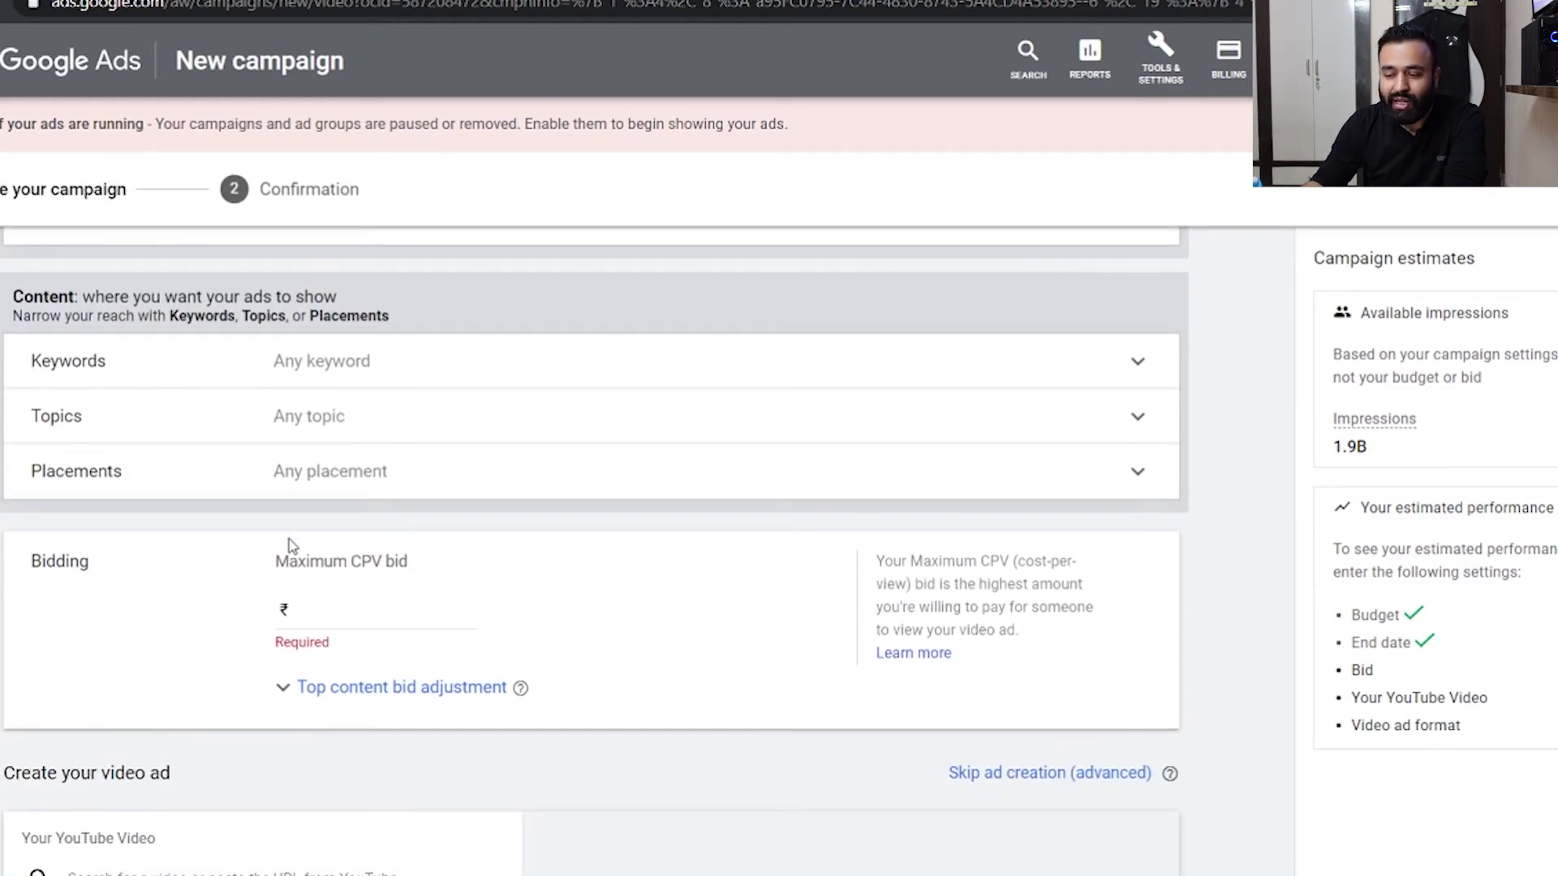
scroll(292, 546, up, 1)
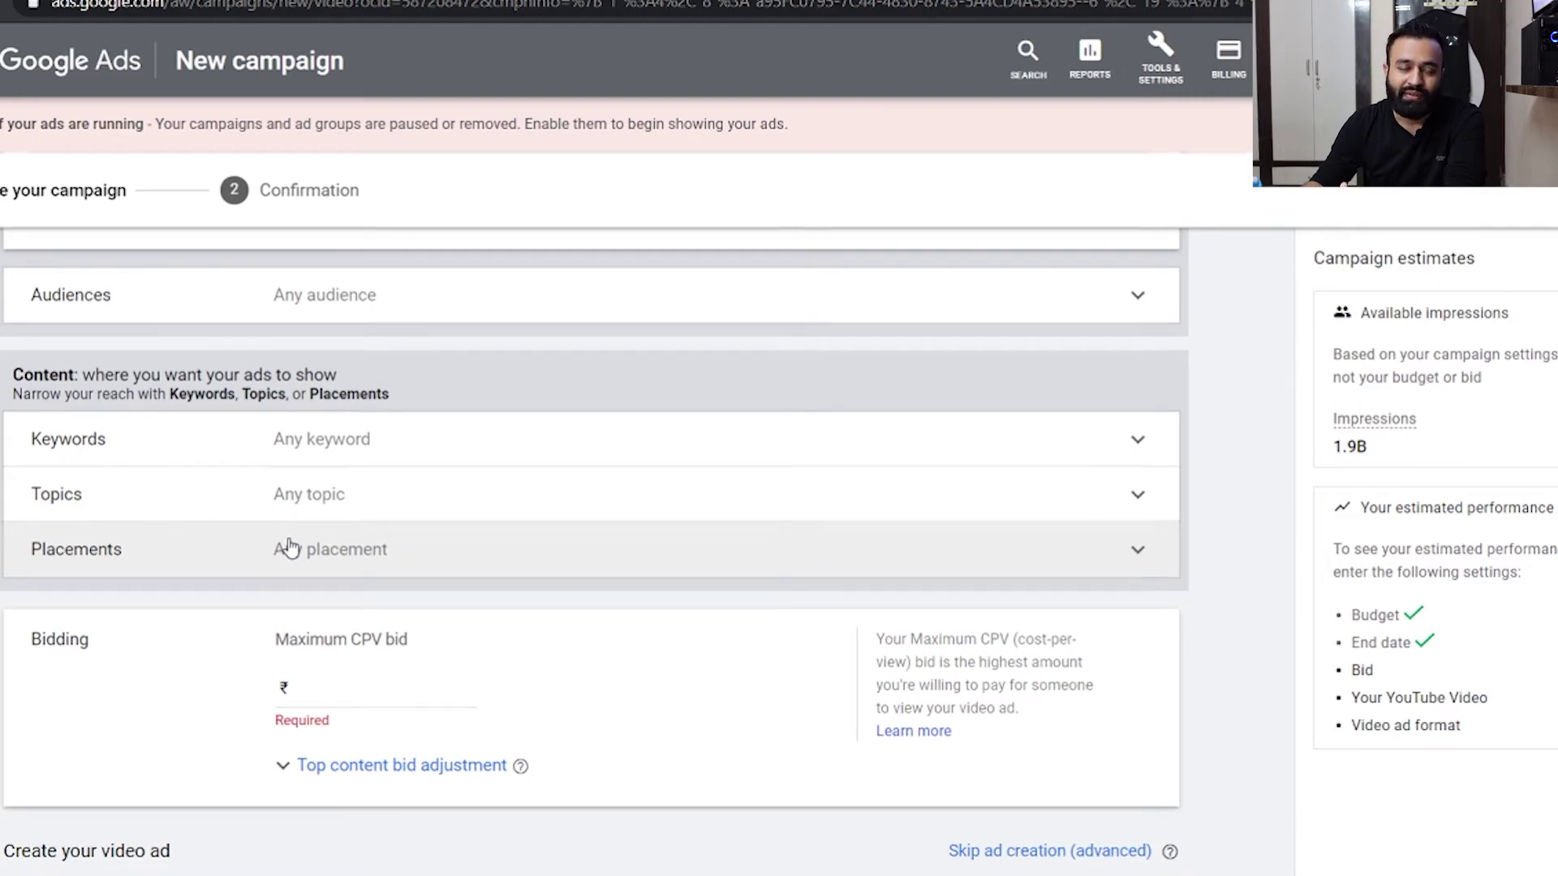
scroll(291, 547, up, 6)
scroll(292, 546, up, 2)
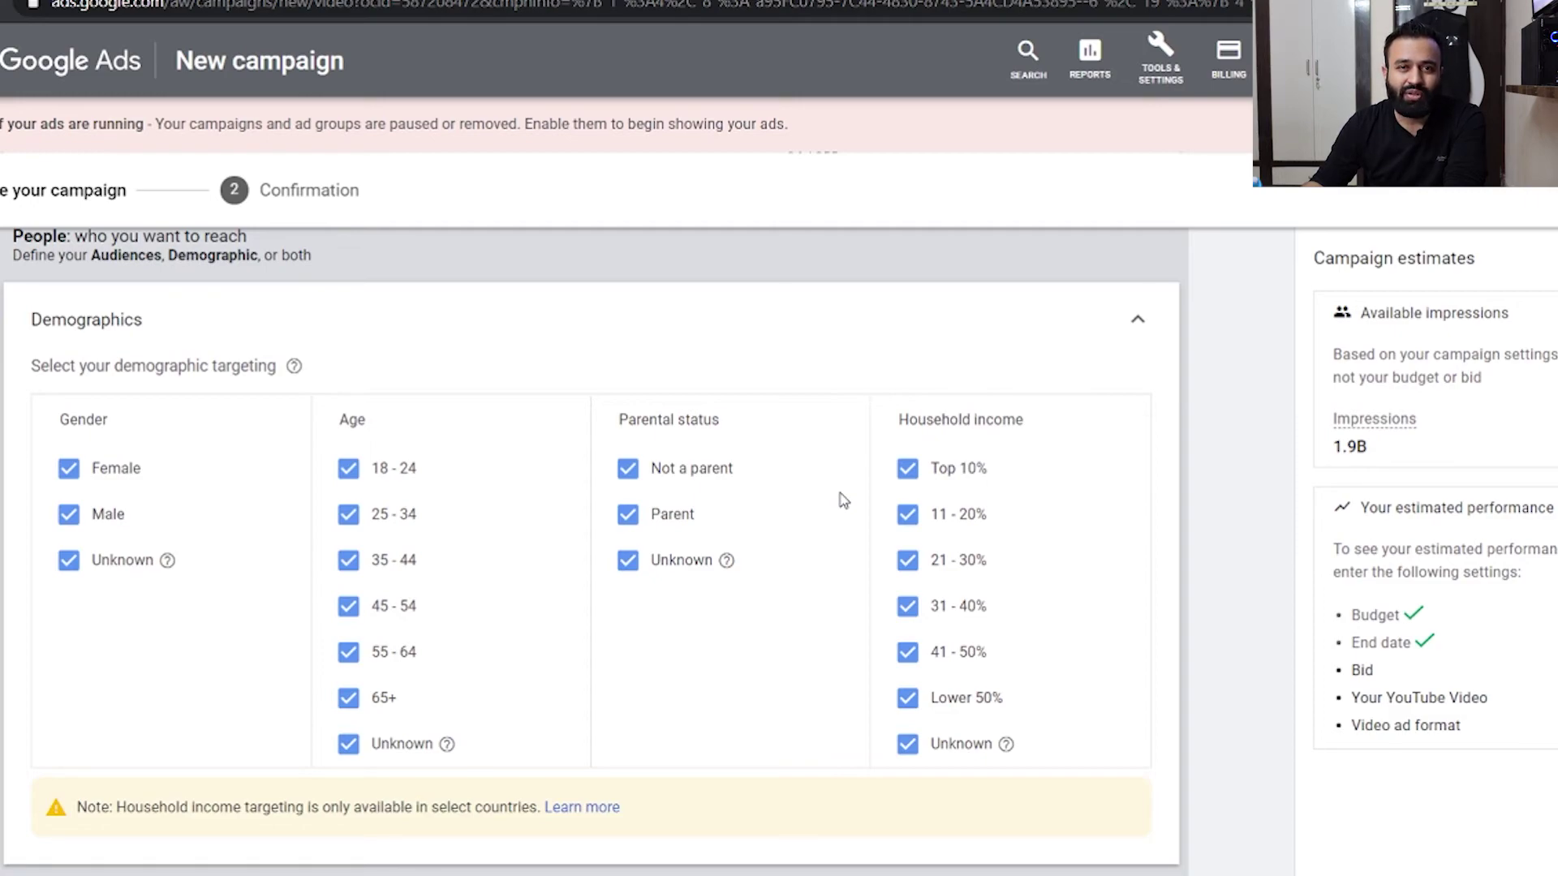
- Close the ad group's demographic options without changing them and open its audience selection
click(1139, 323)
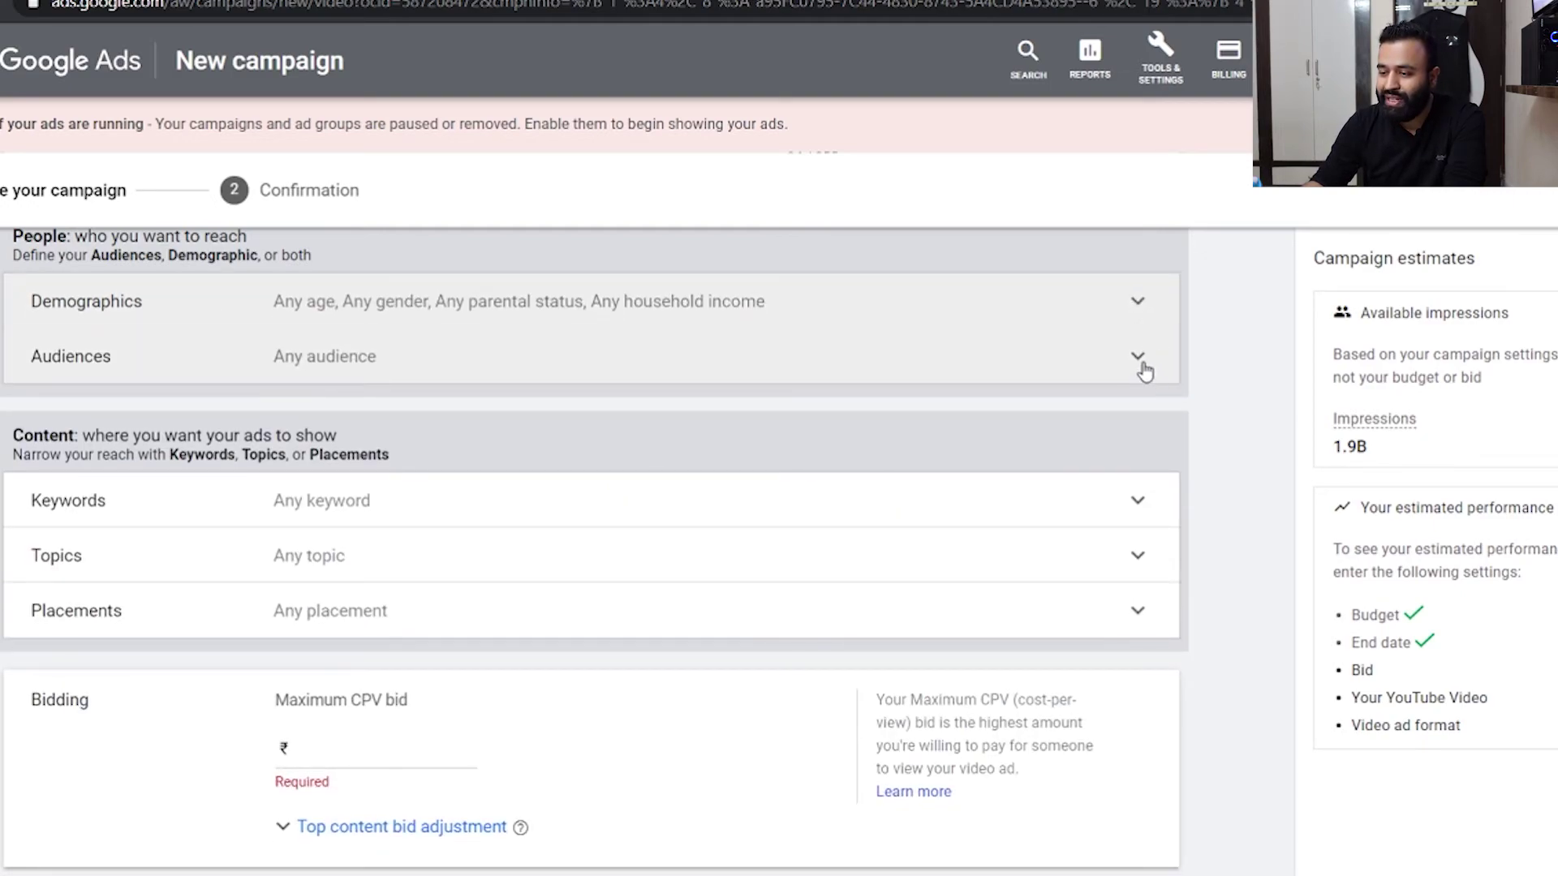
click(1143, 365)
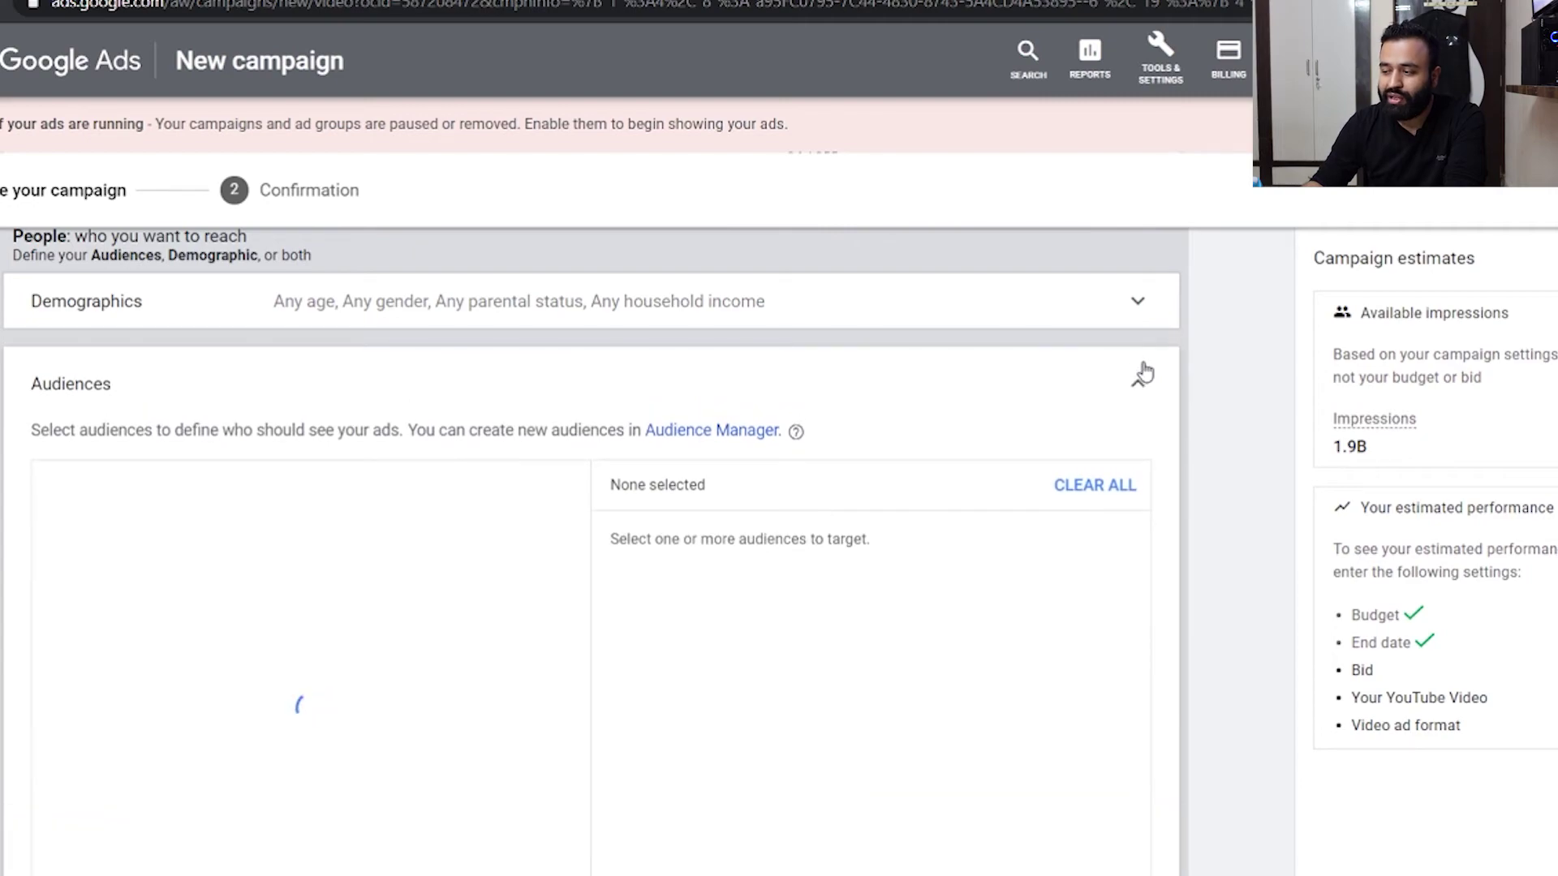
scroll(963, 418, down, 5)
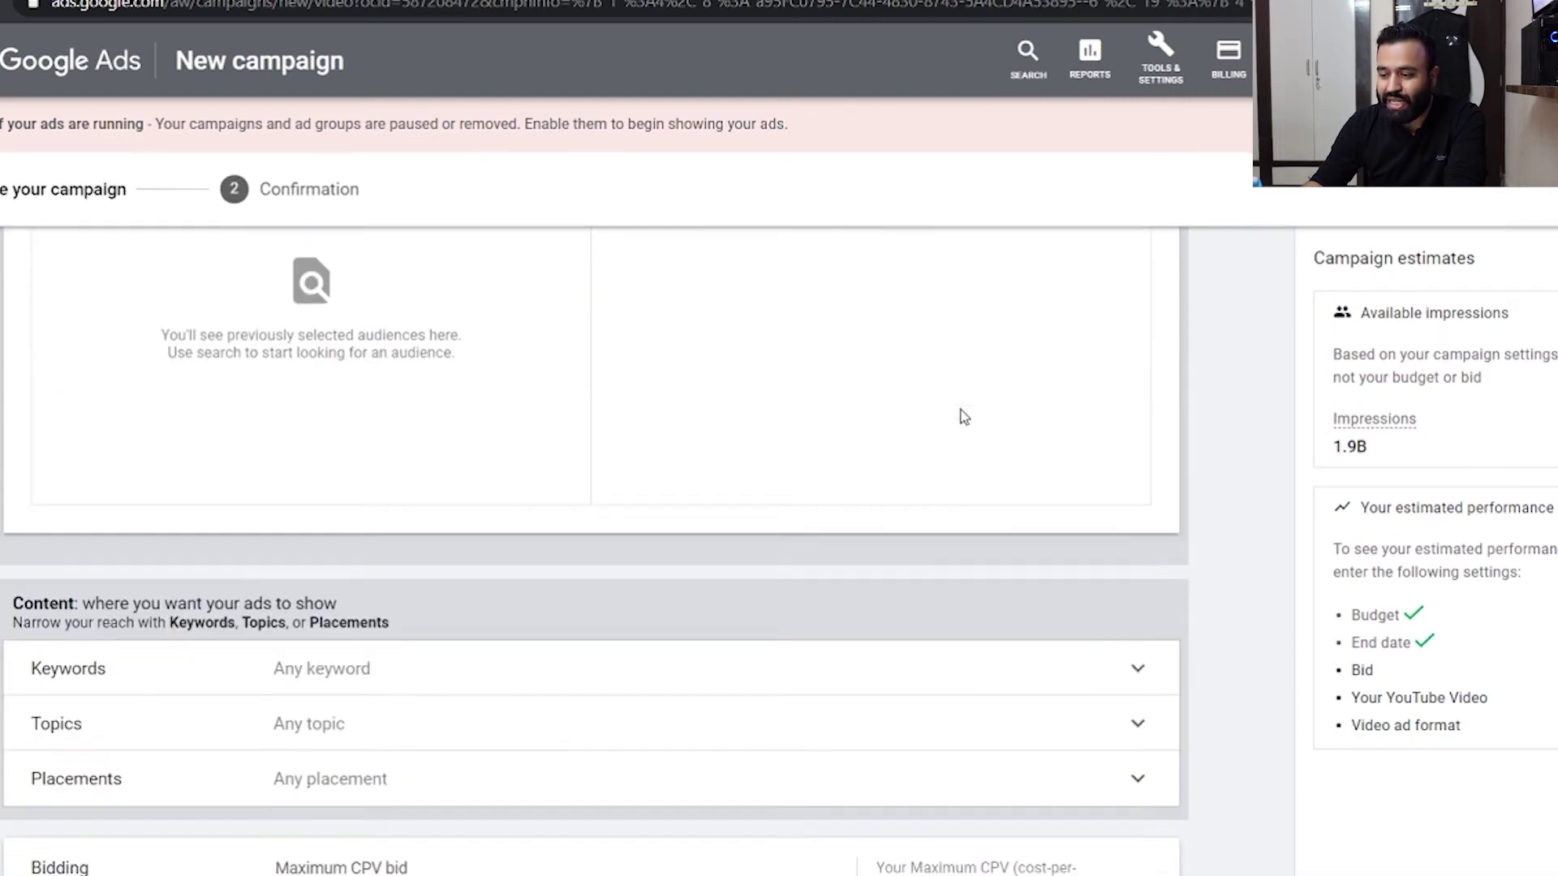
scroll(962, 415, down, 1)
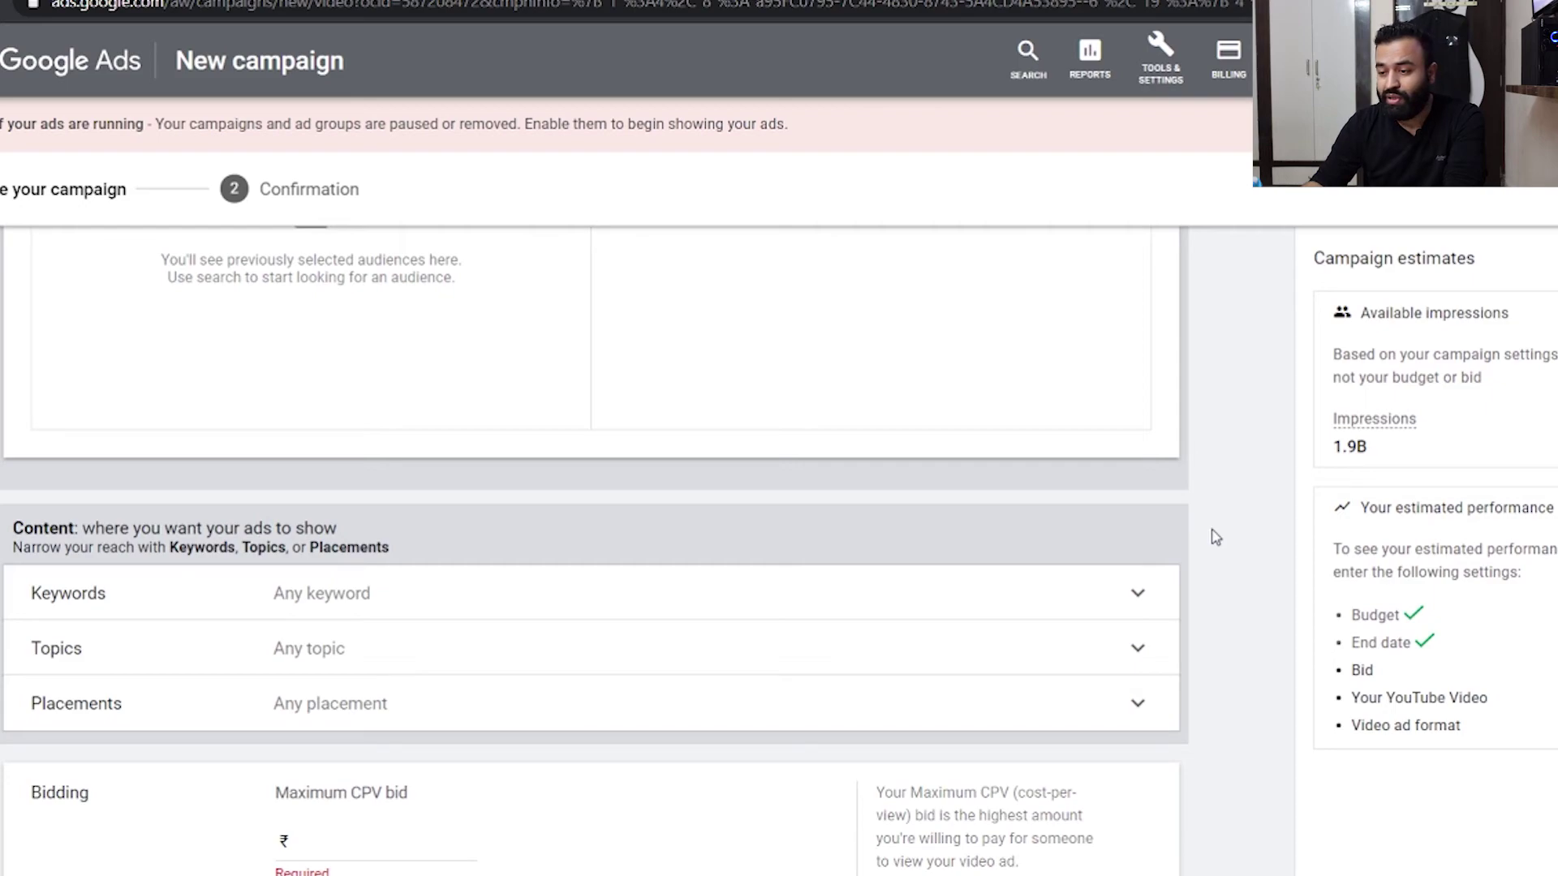
scroll(1215, 538, up, 5)
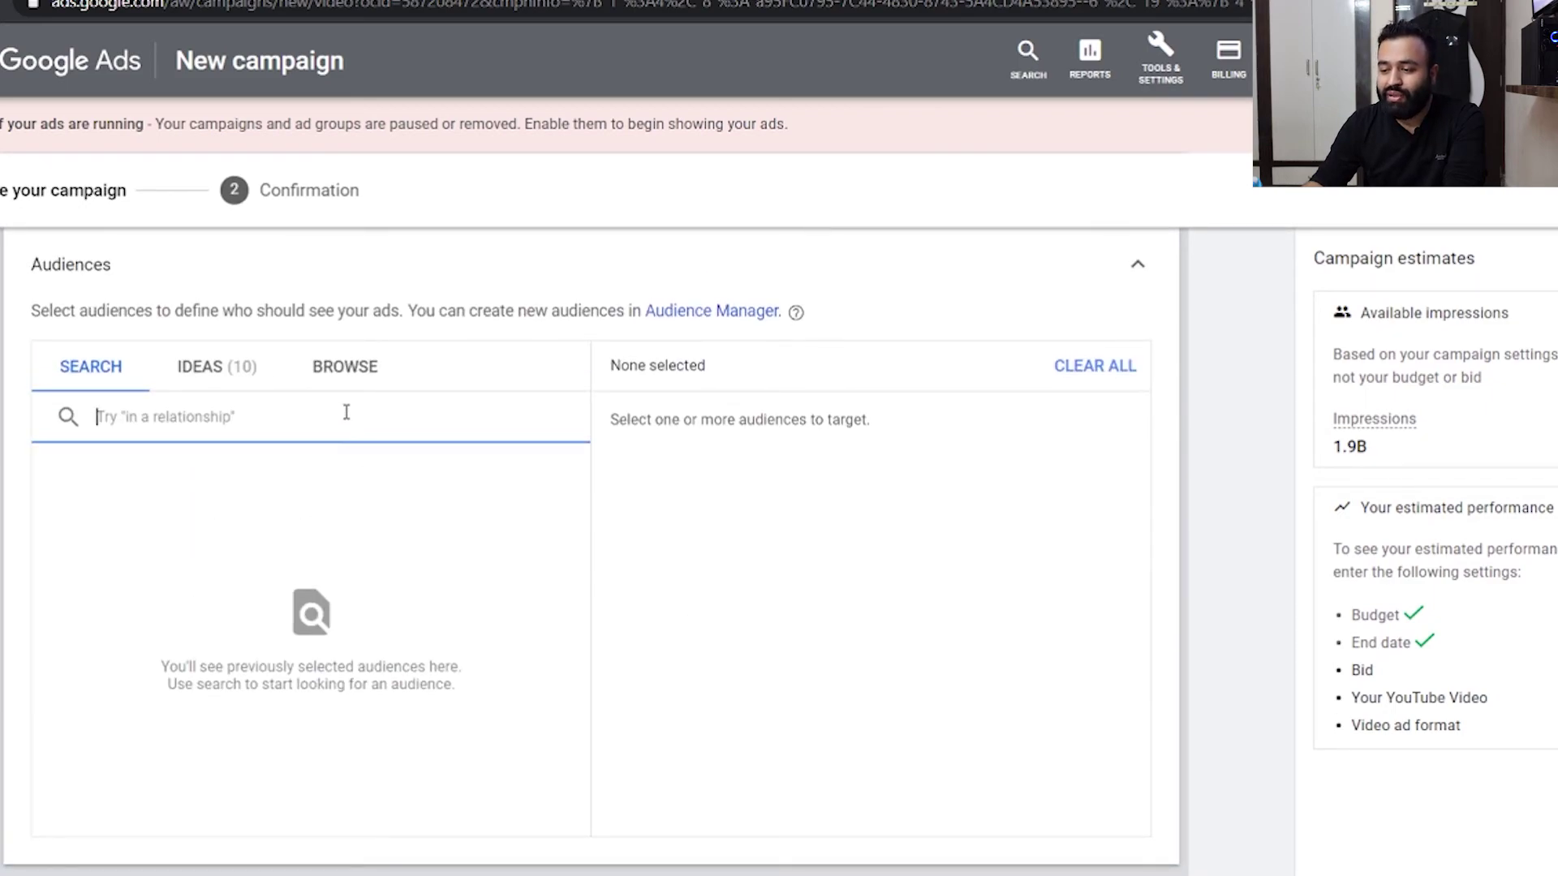
scroll(25, 384, up, 6)
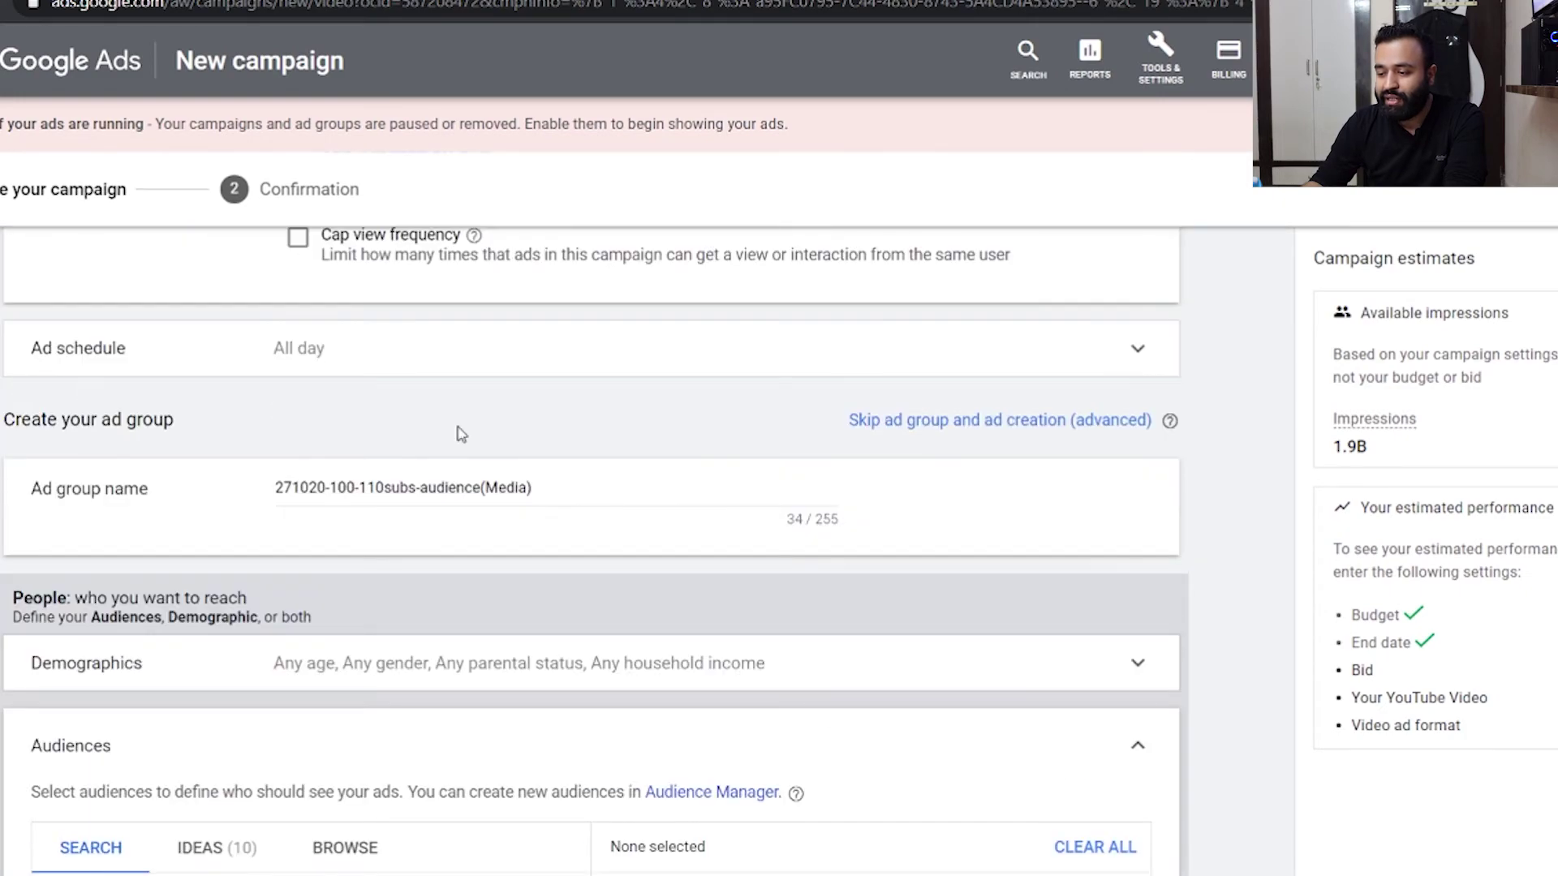
click(346, 493)
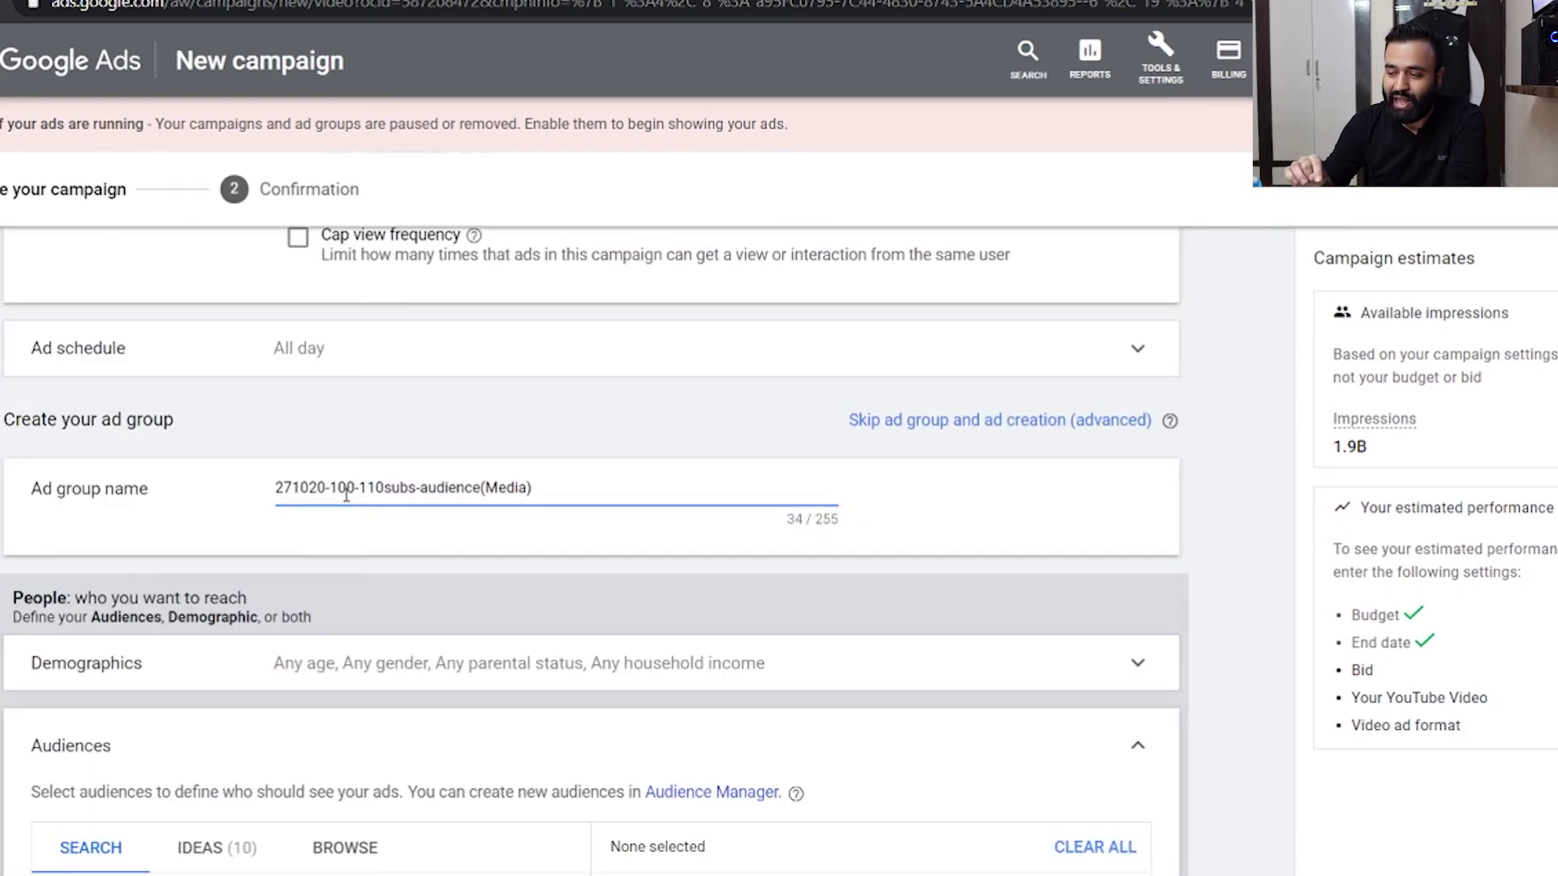
key(BackSpace)
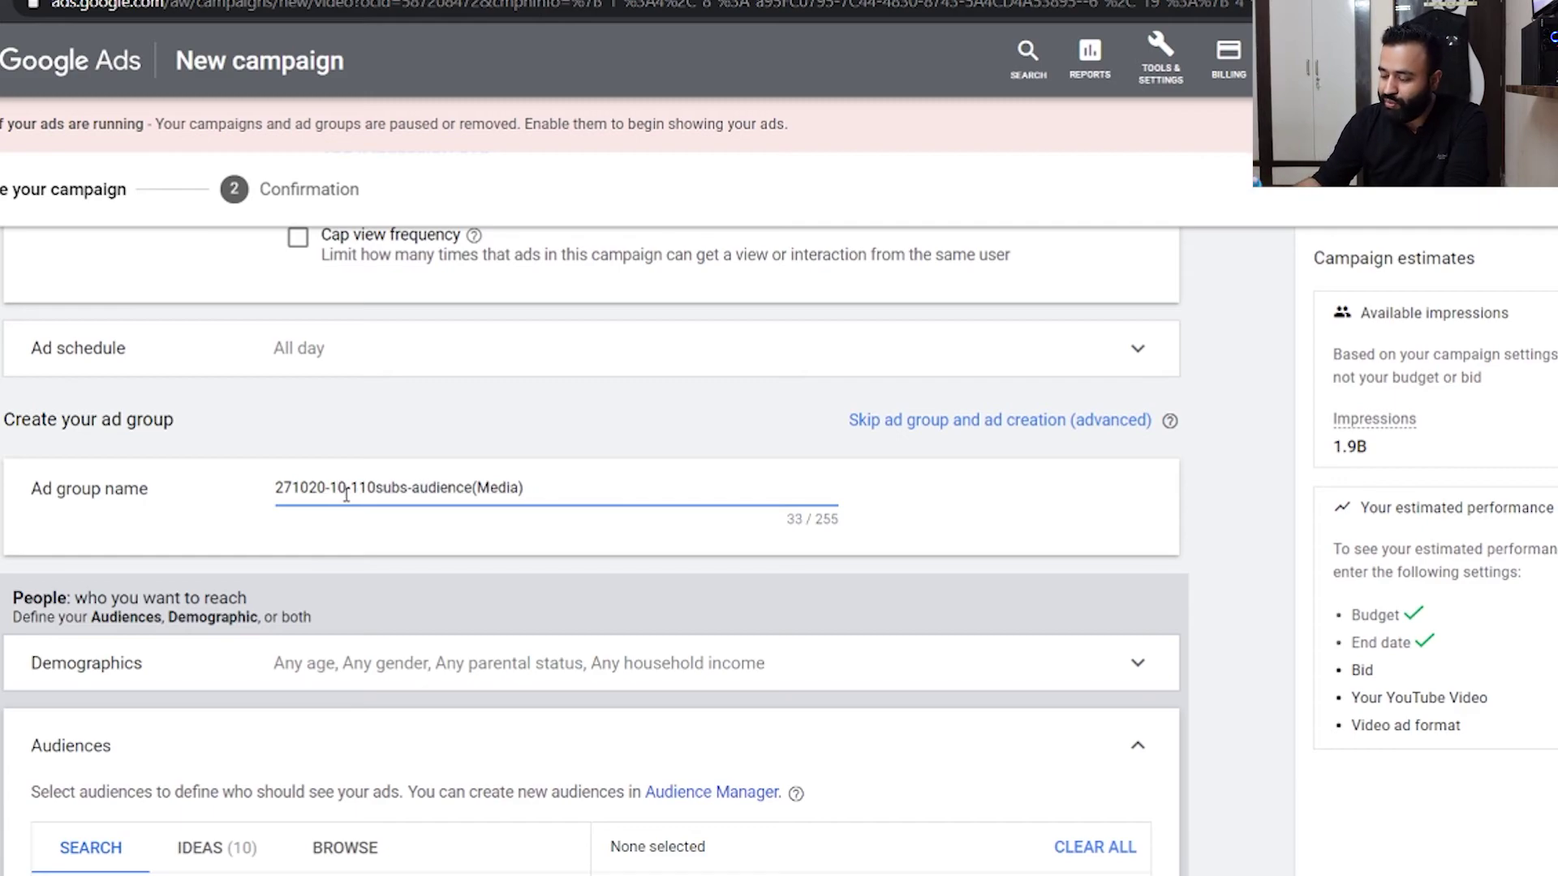
text(1)
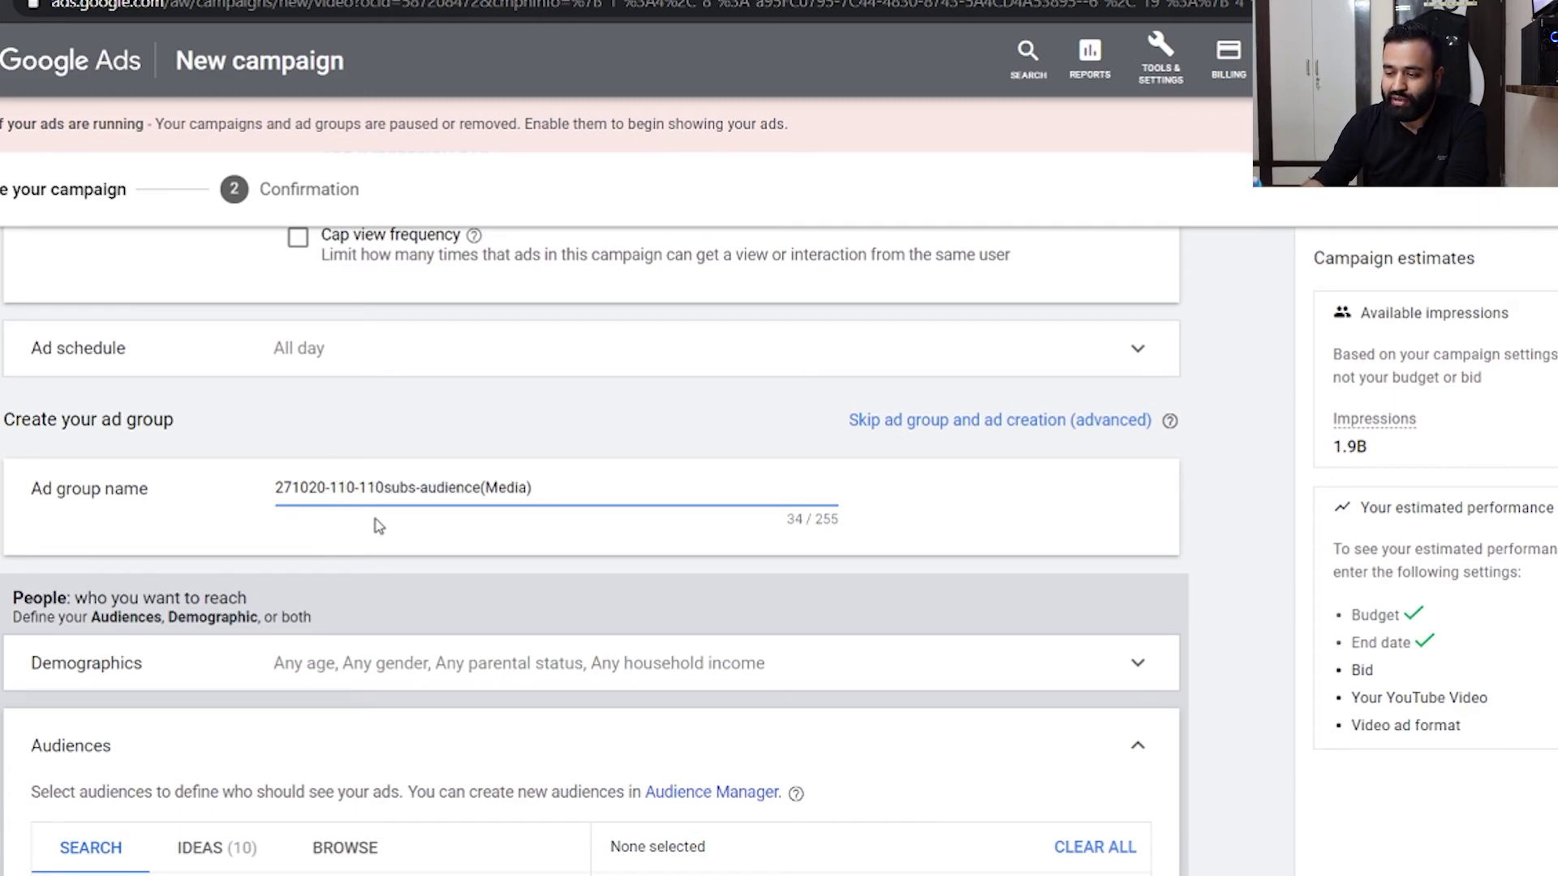
key(Right)
key(Right)
key(Right)
key(Right)
key(Right)
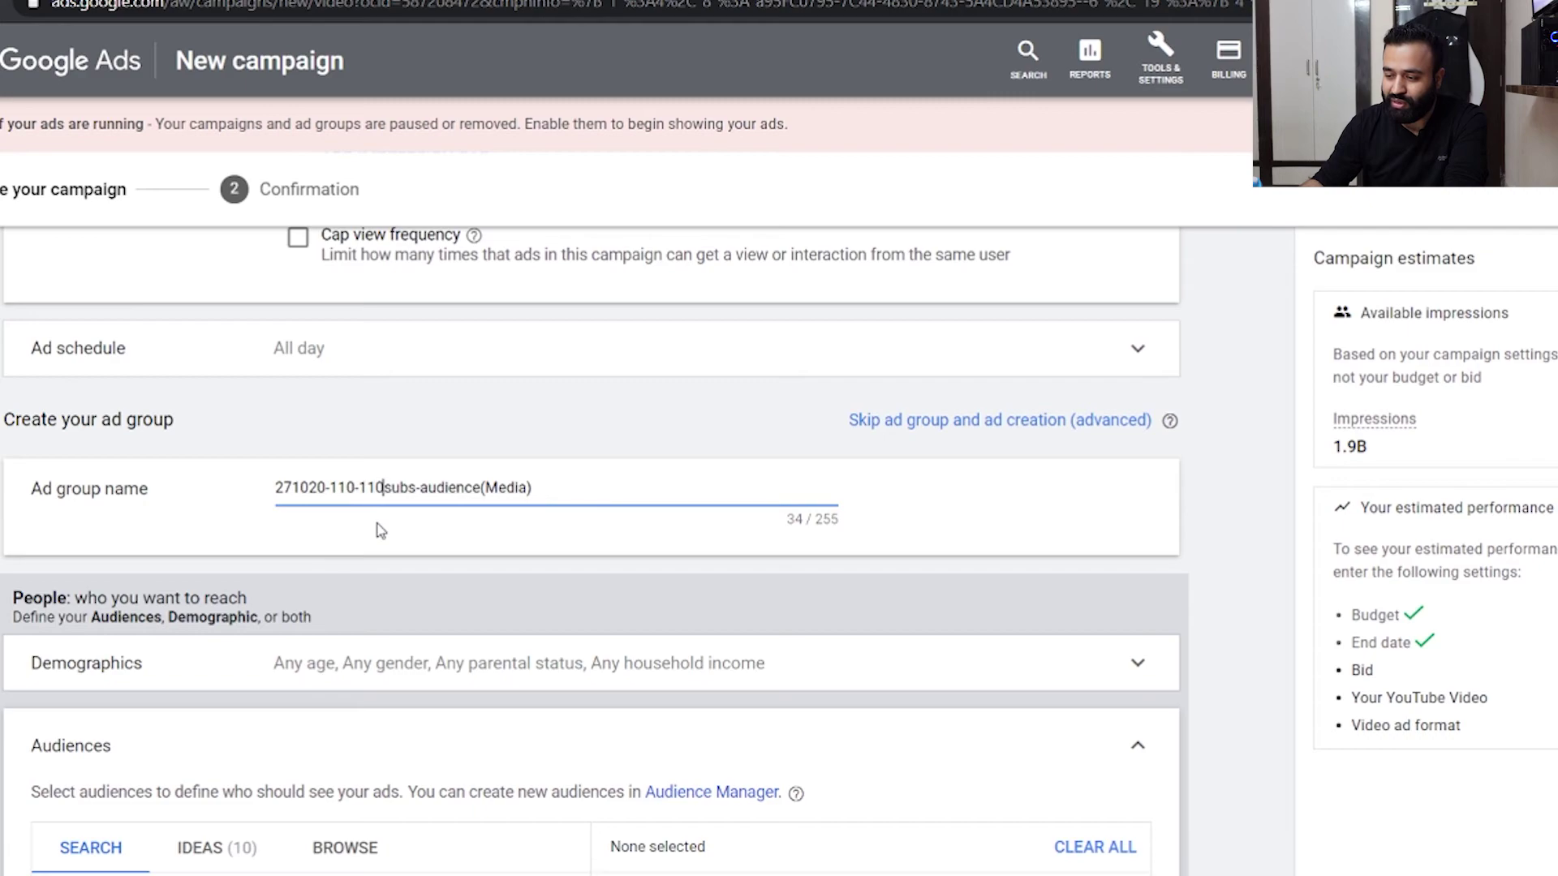
key(BackSpace)
text(0)
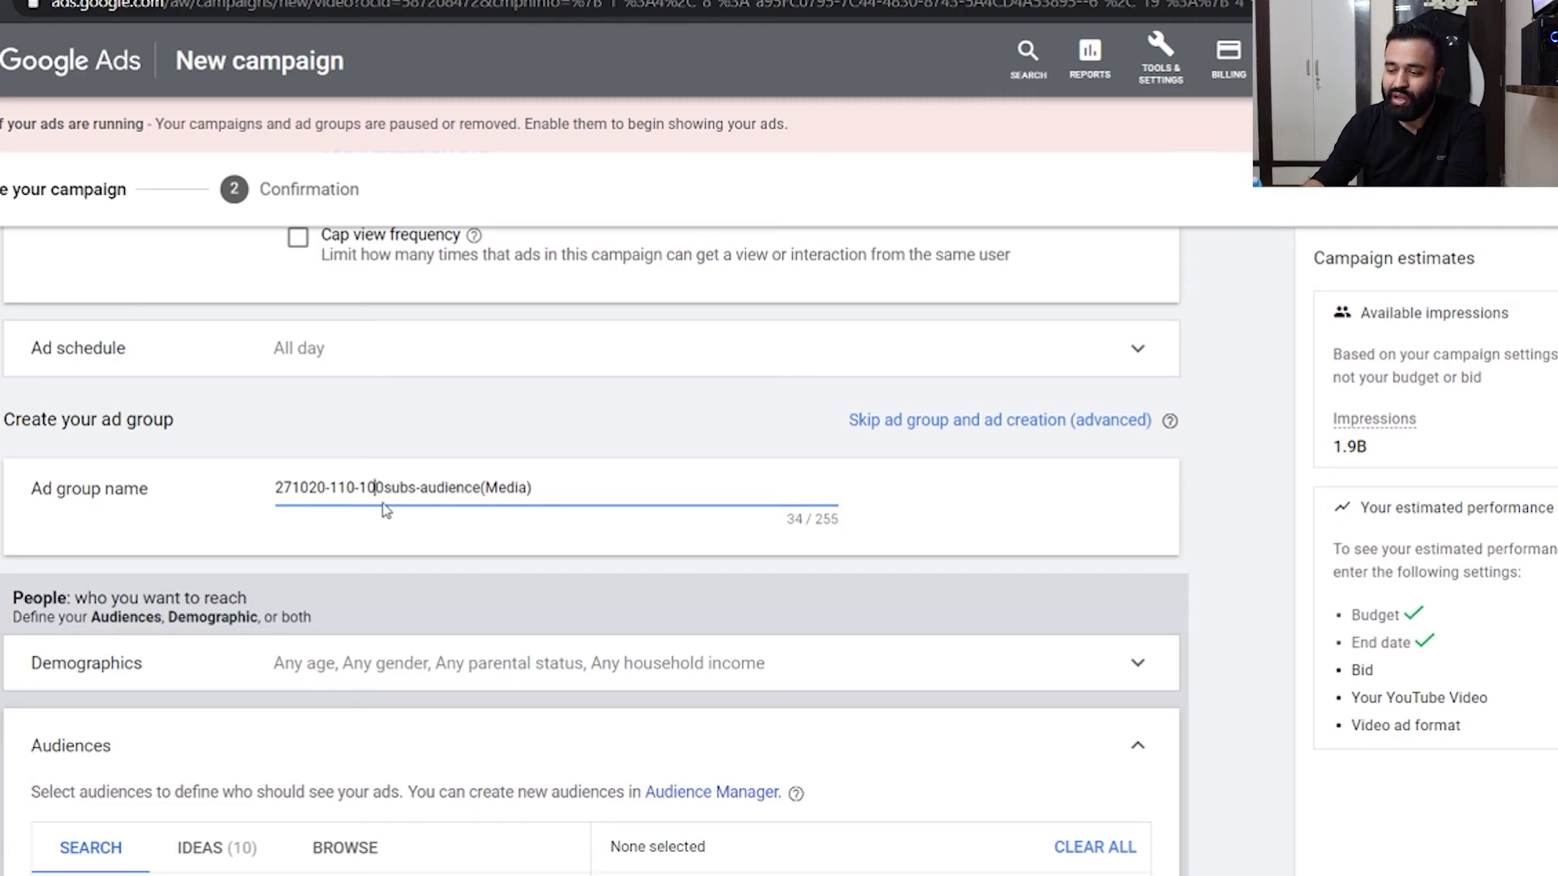
- Search the audiences for "media" and target the affinity audience Social Media Enthusiasts
scroll(339, 540, down, 2)
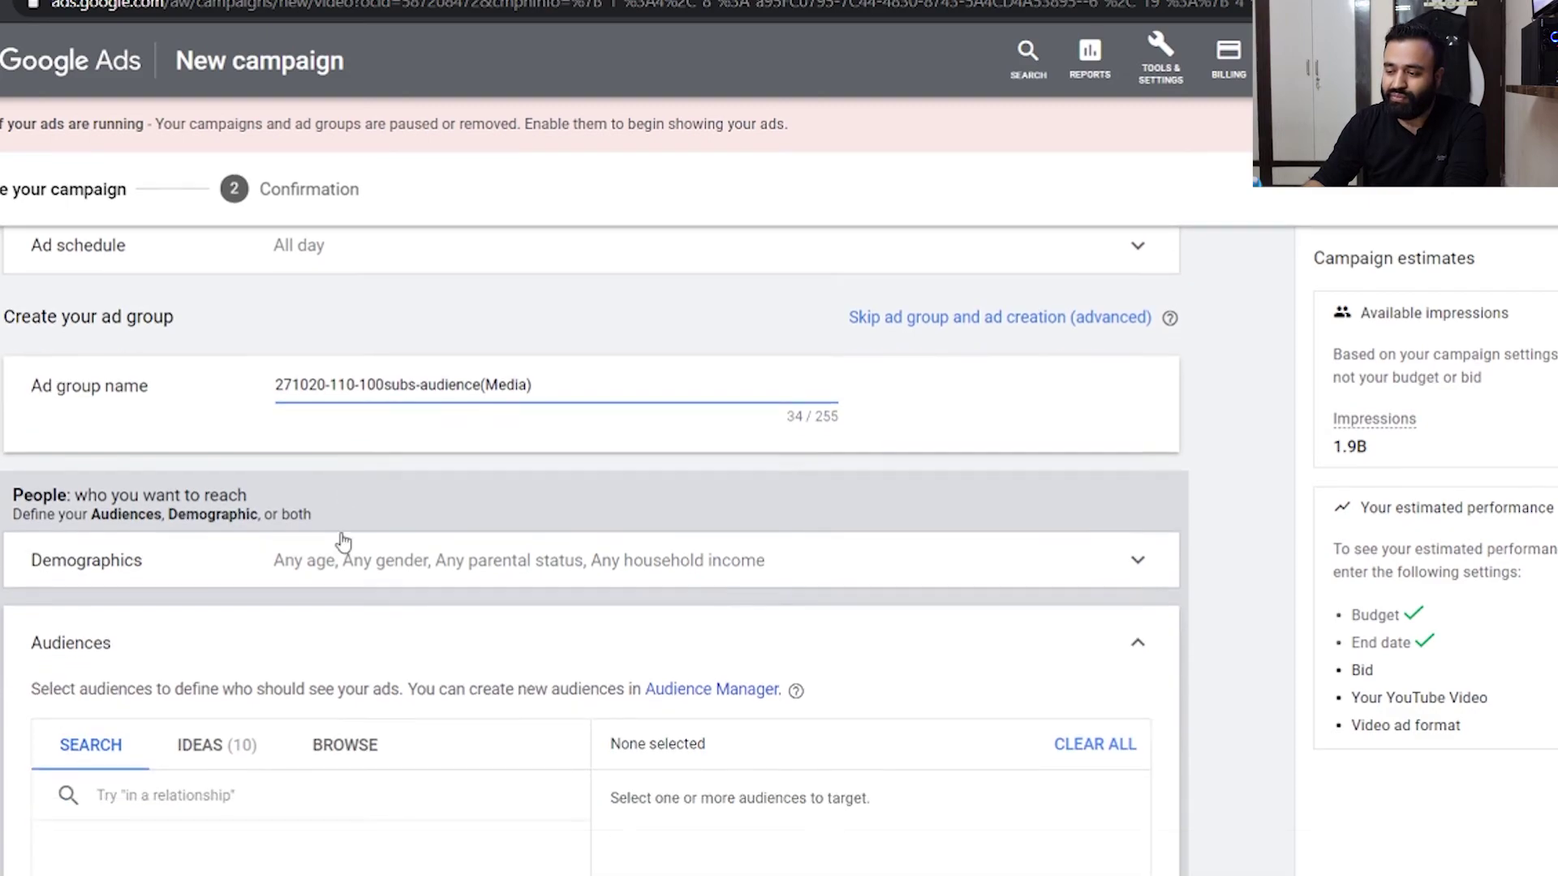
scroll(344, 541, down, 2)
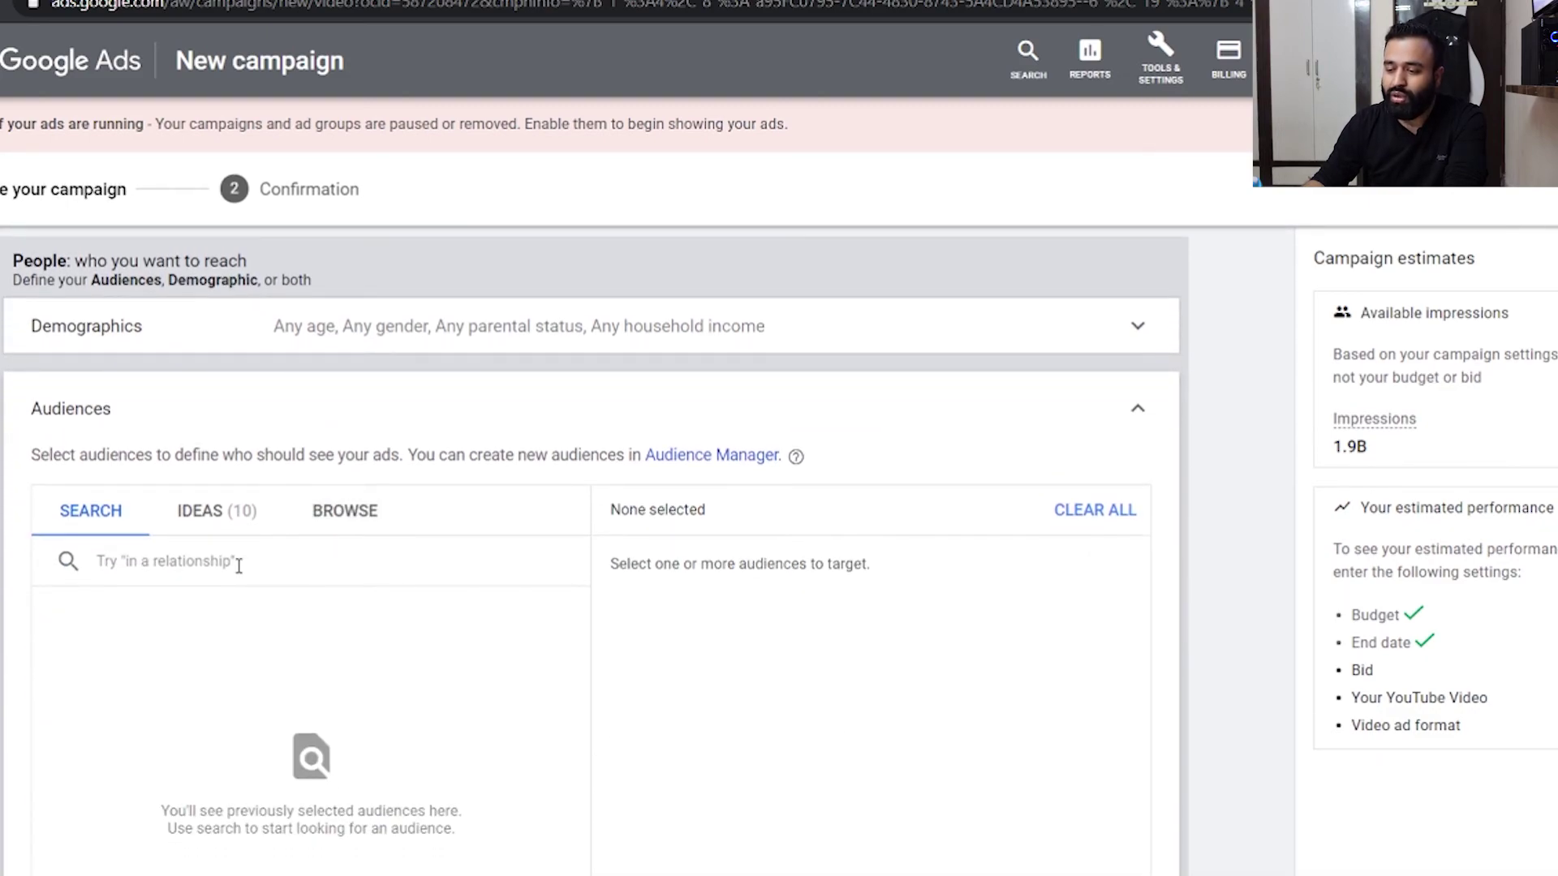
click(237, 564)
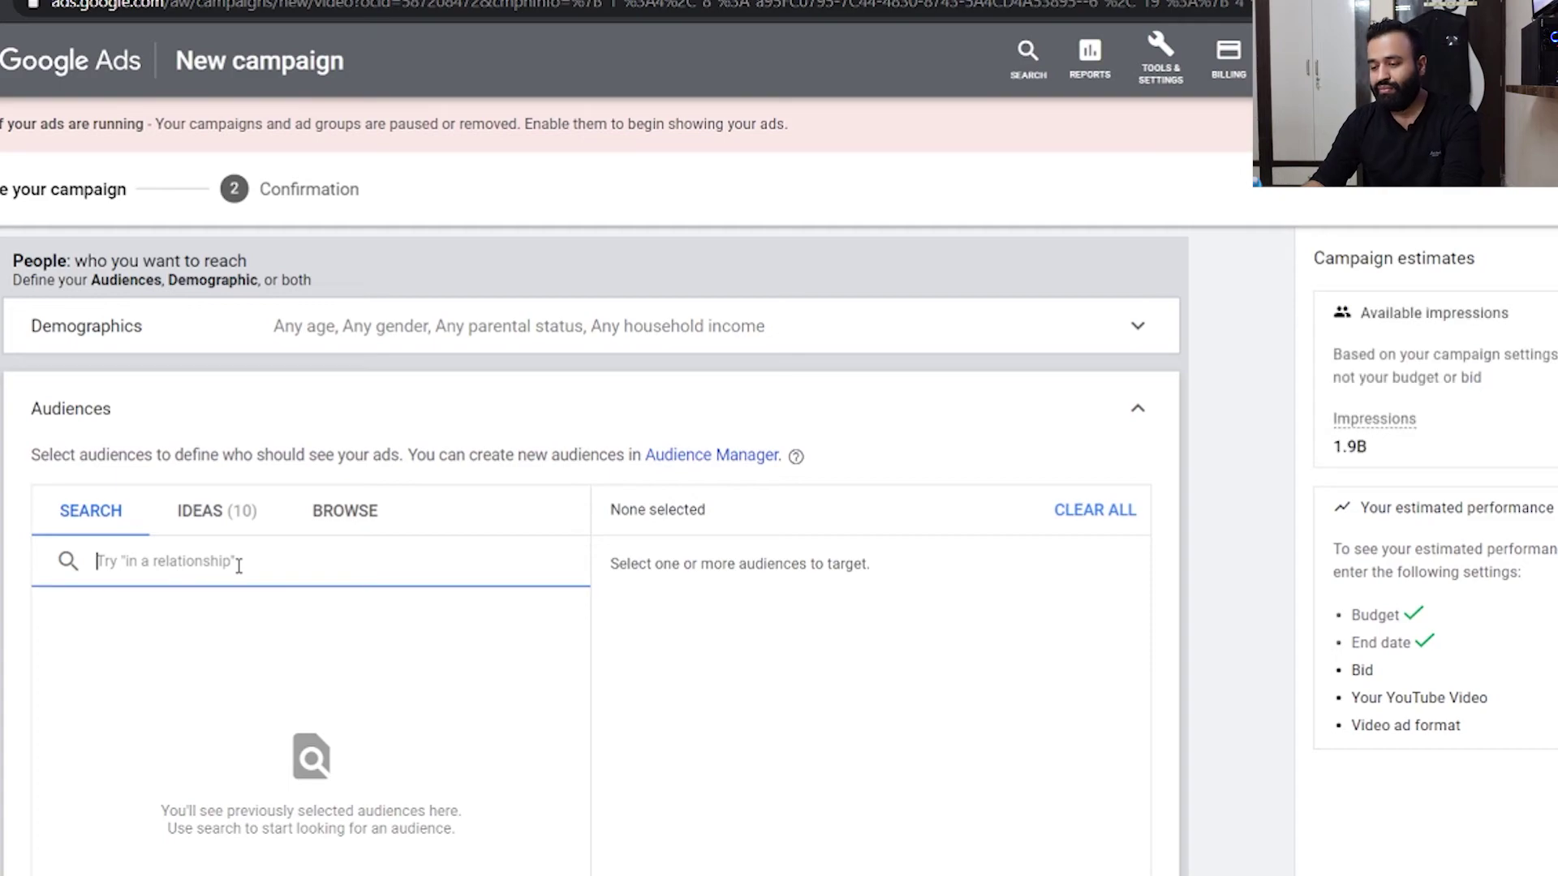
scroll(121, 503, up, 2)
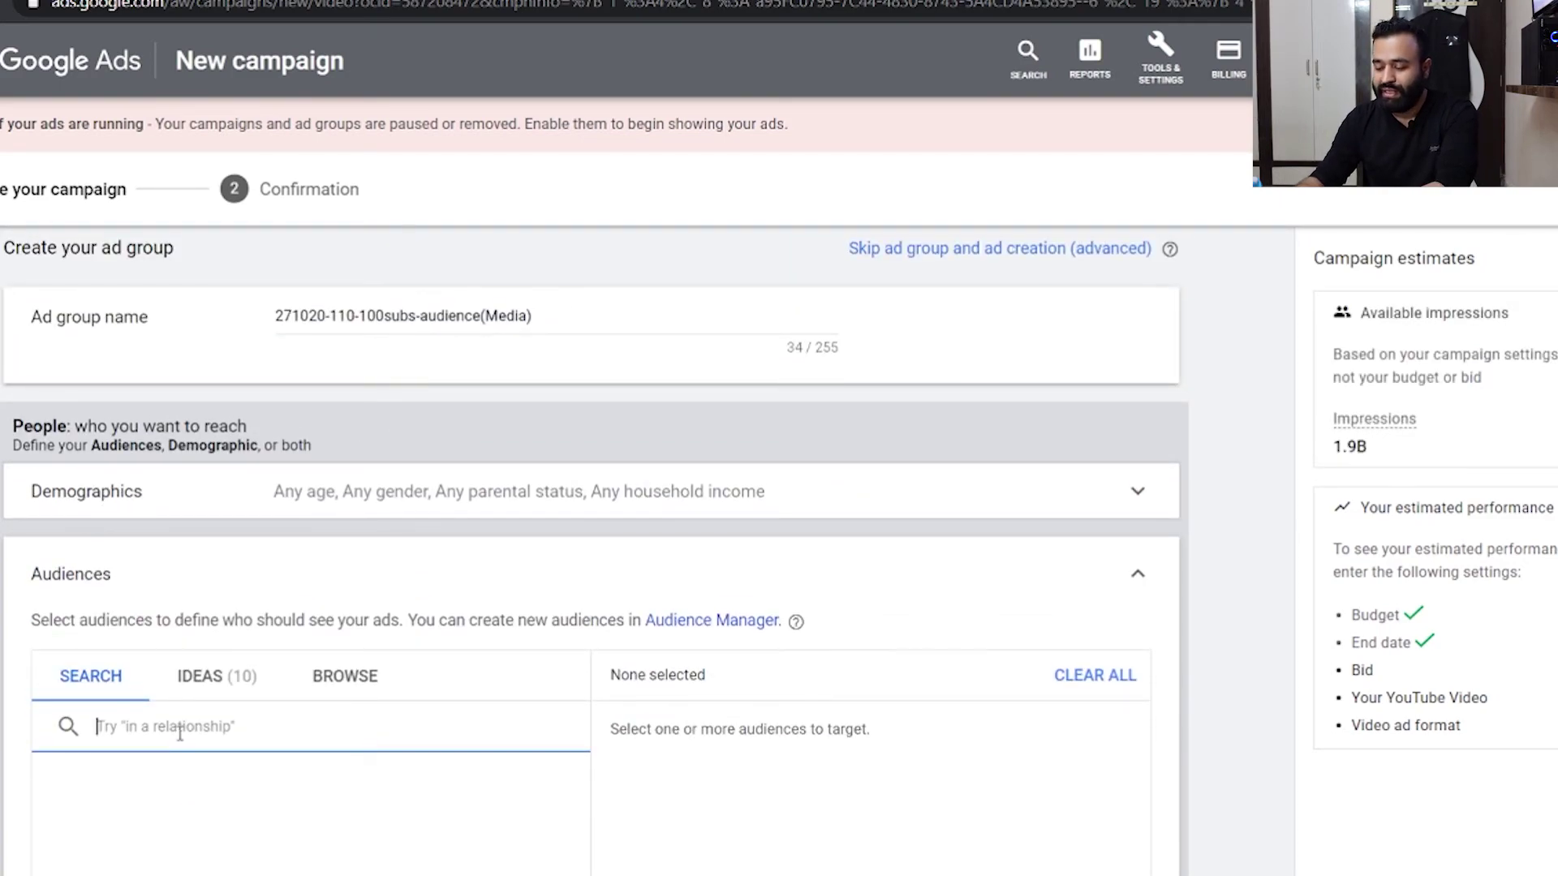
text(media)
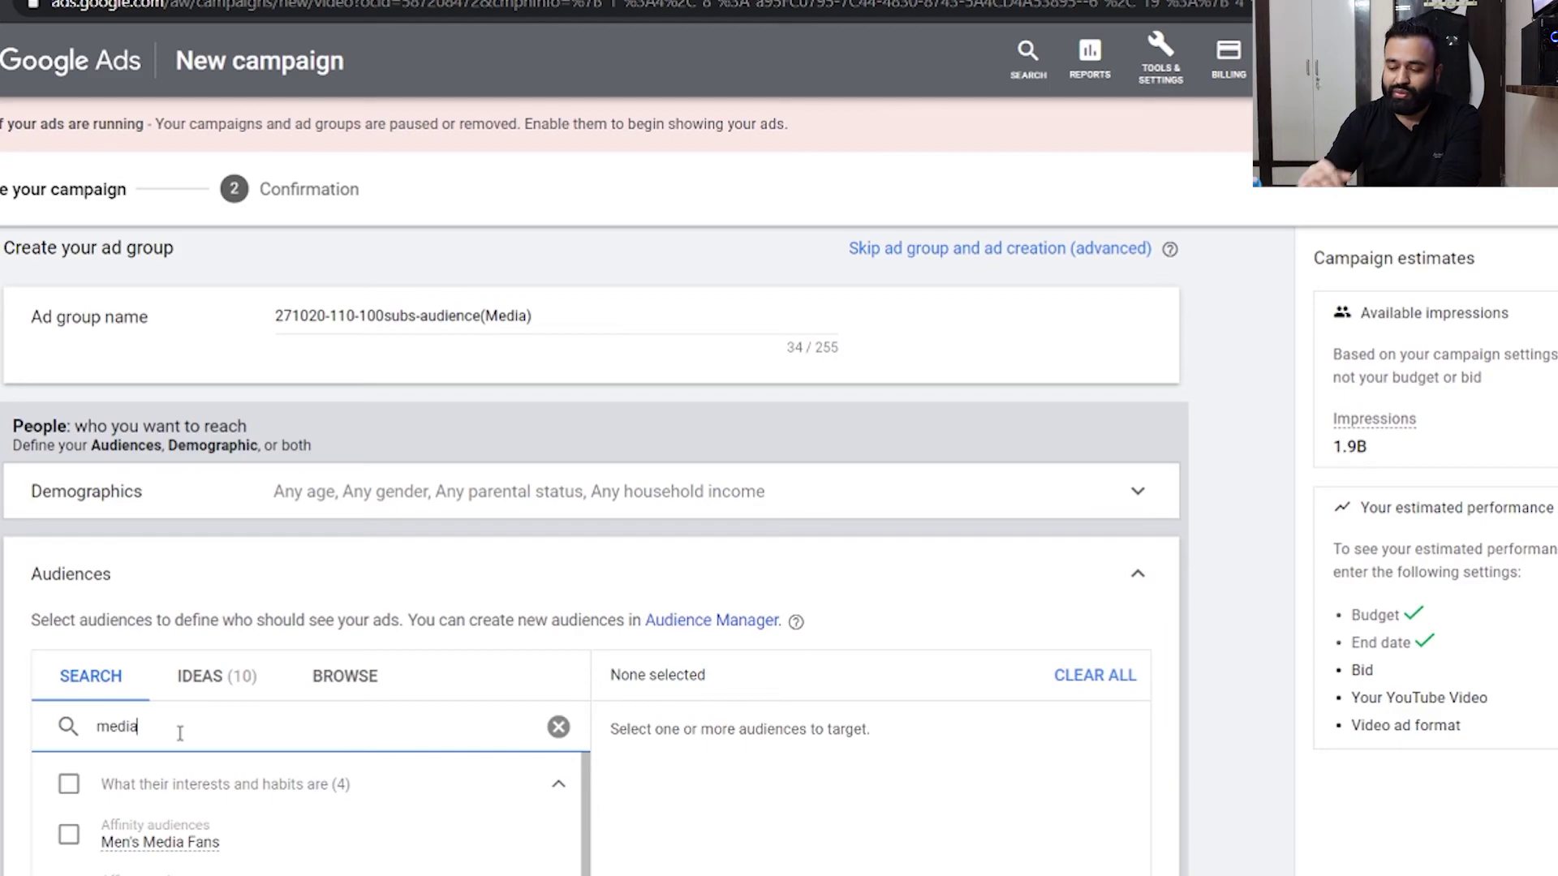
scroll(593, 552, down, 5)
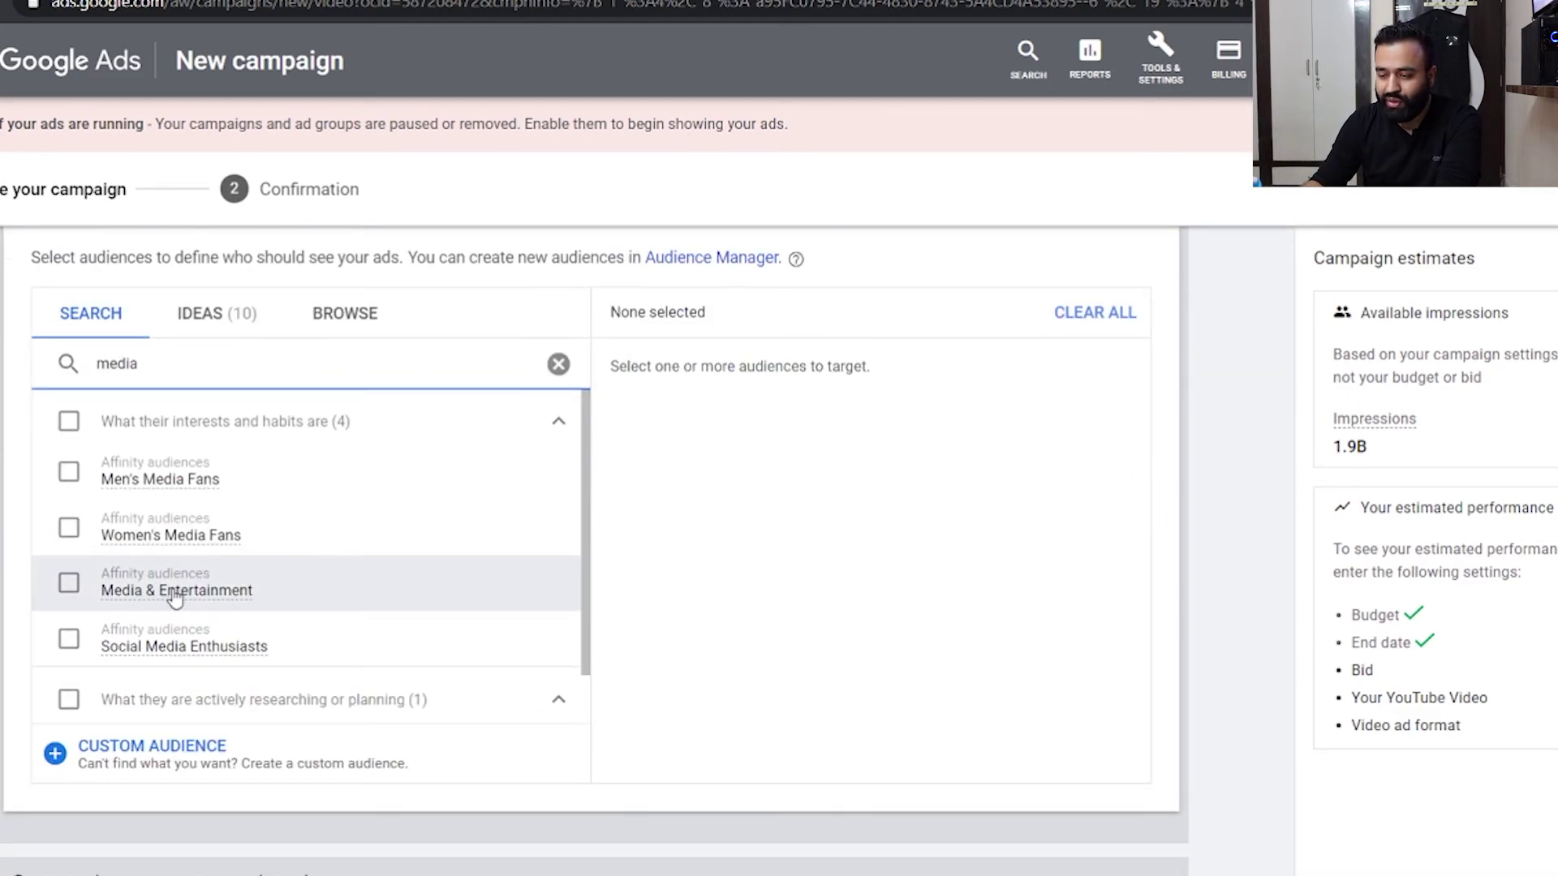
scroll(174, 597, down, 1)
mouse_move(174, 598)
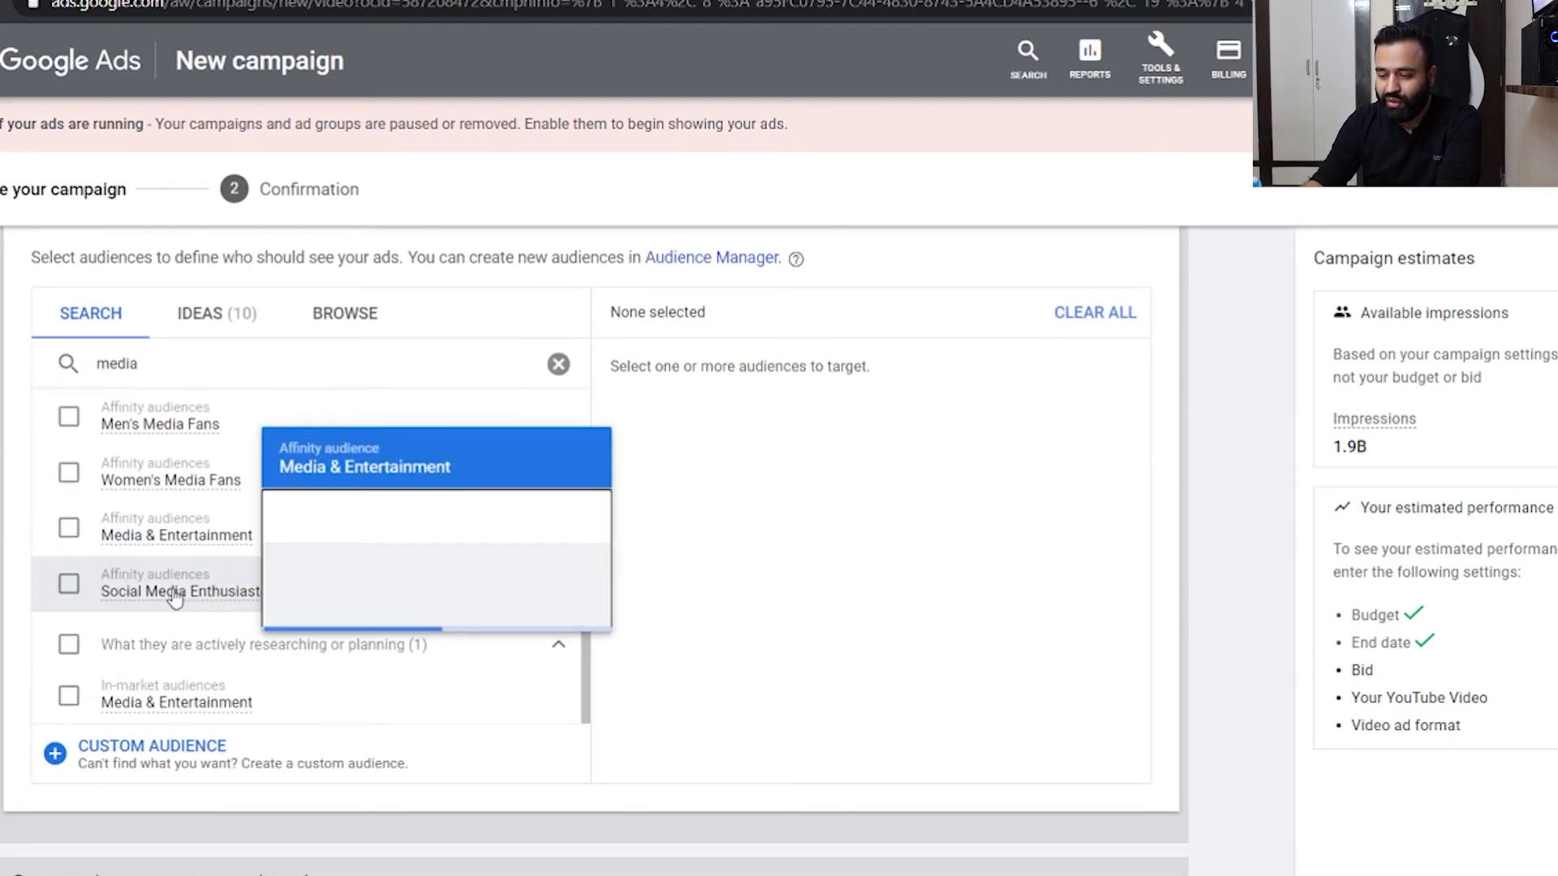
click(69, 585)
scroll(593, 551, up, 4)
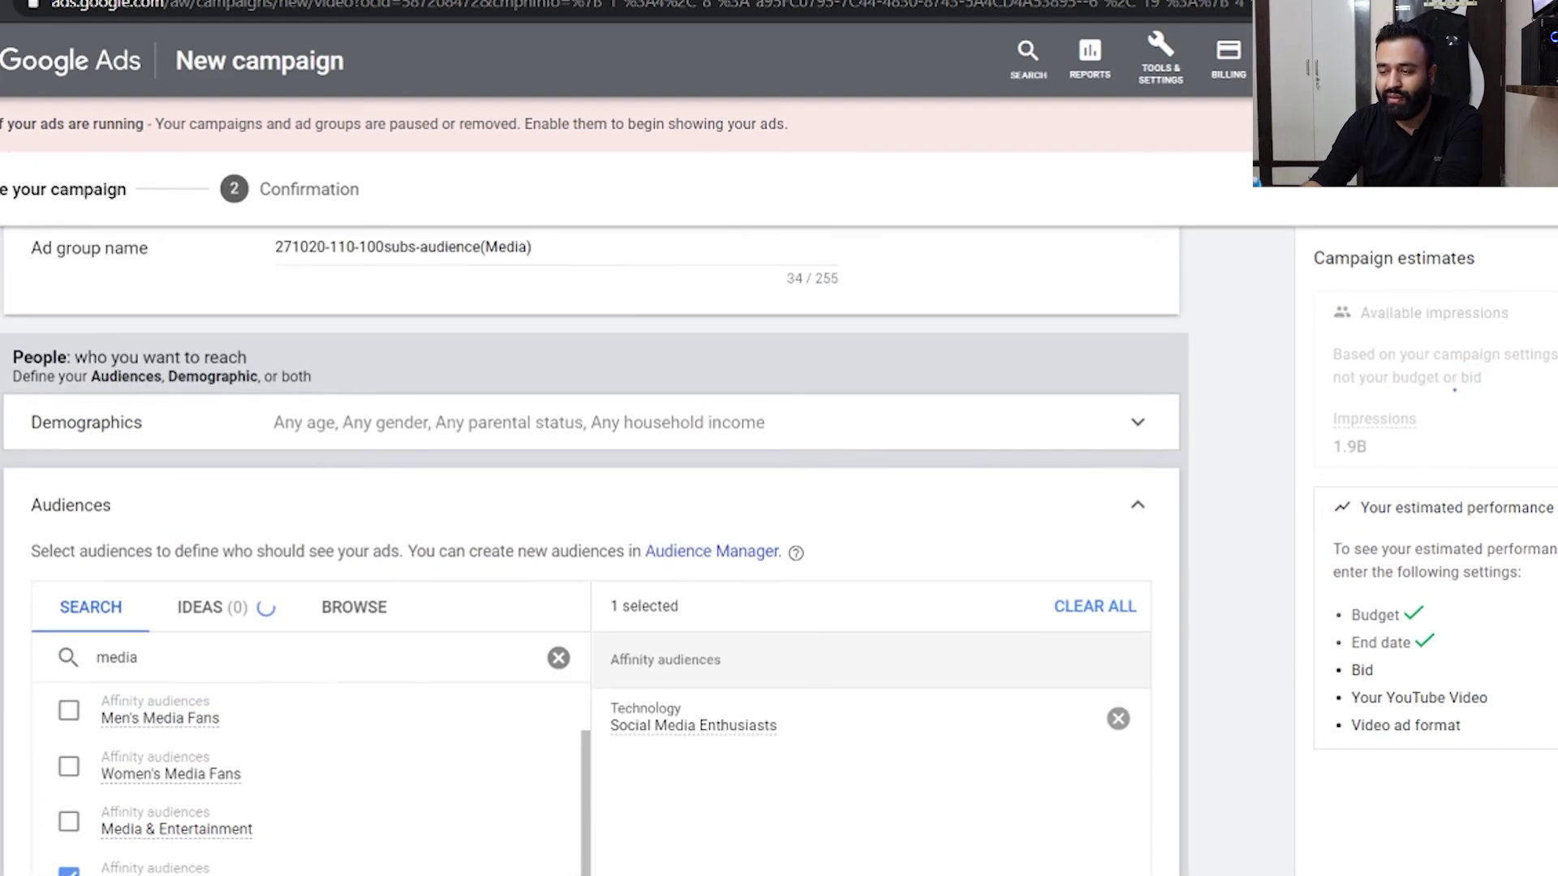
scroll(278, 411, down, 2)
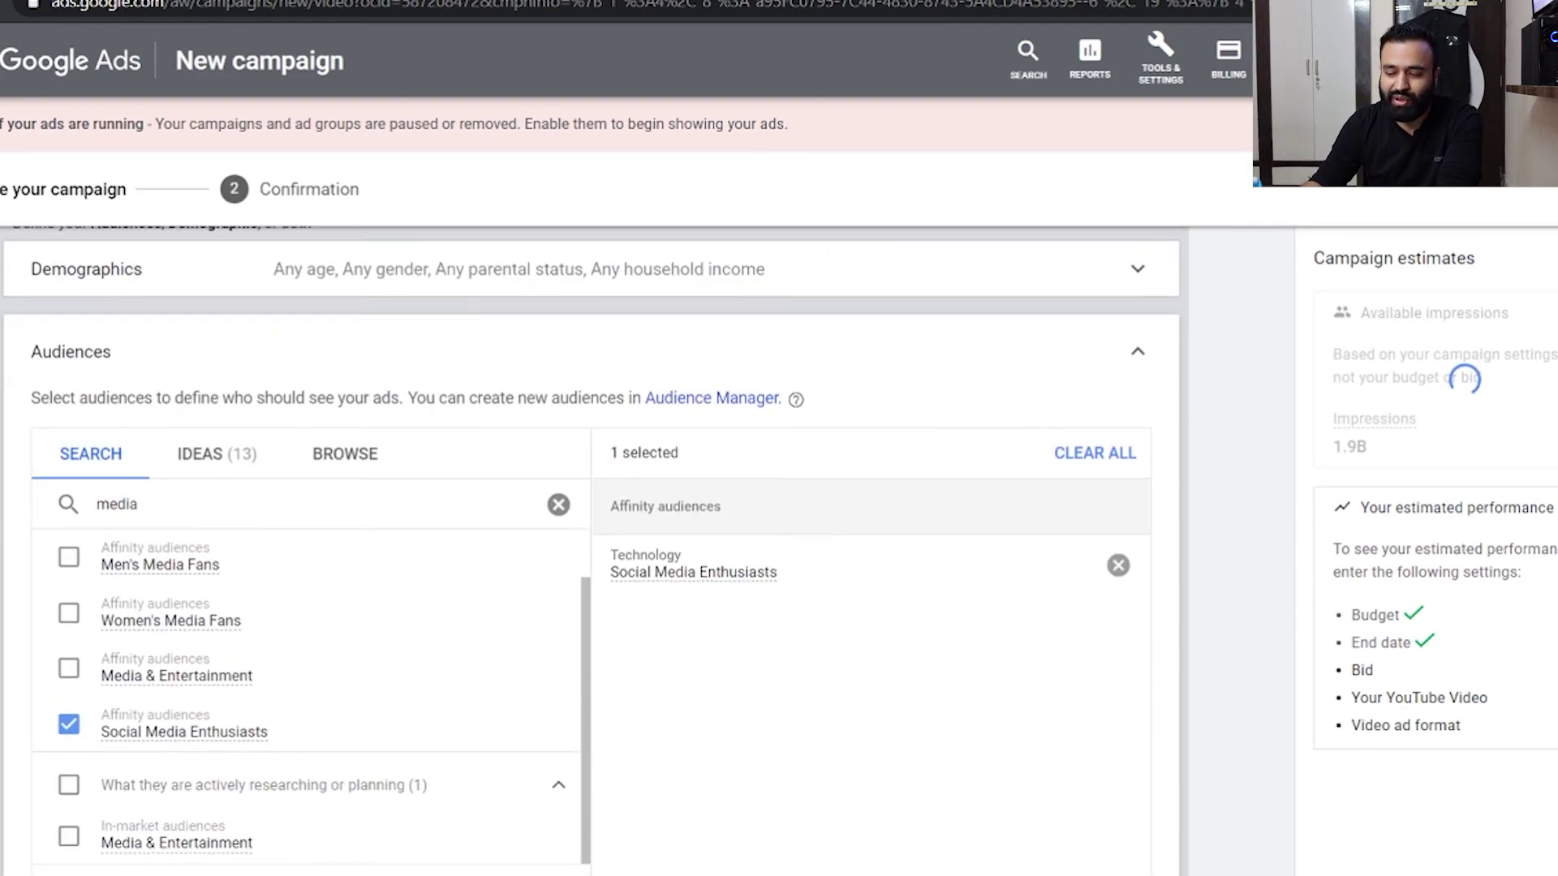
scroll(852, 325, down, 2)
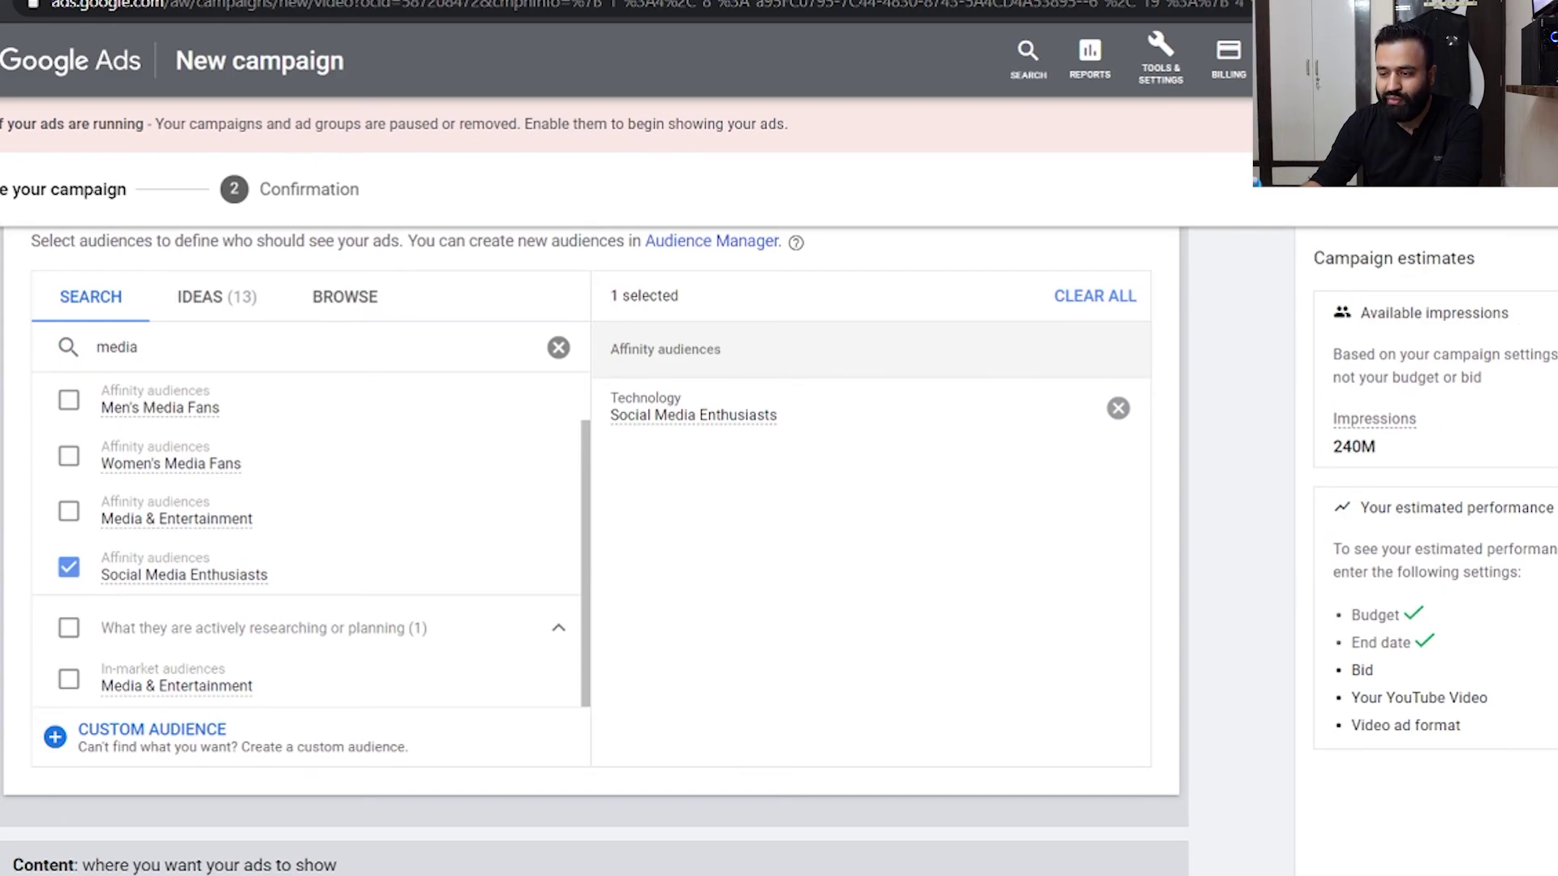
- Set the ad group's maximum CPV bid to ₹0.20
scroll(647, 558, up, 5)
scroll(648, 558, down, 4)
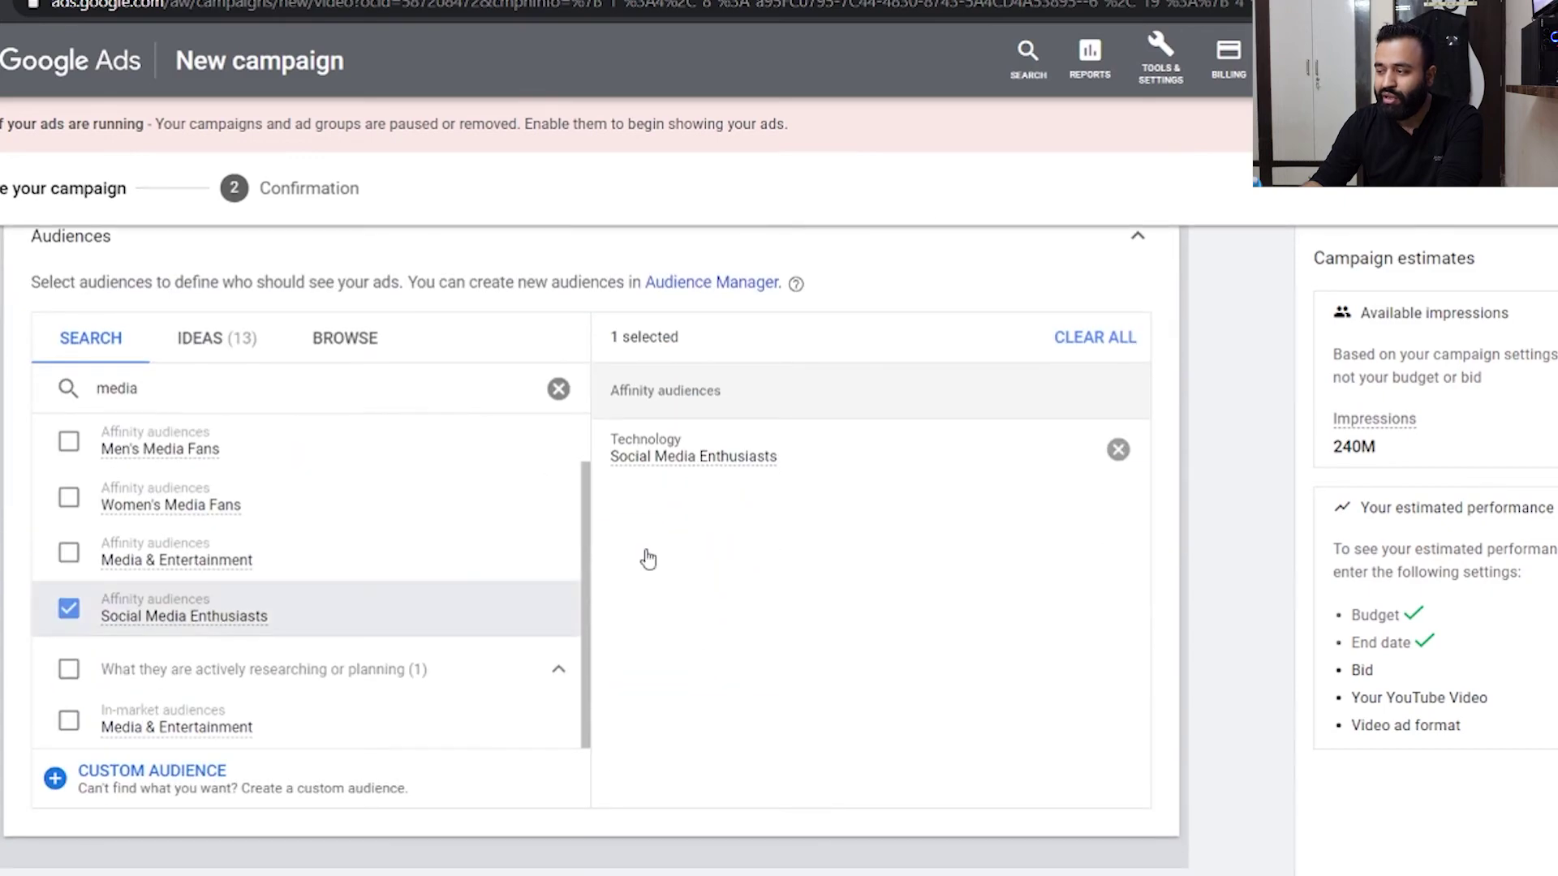
scroll(1201, 600, down, 5)
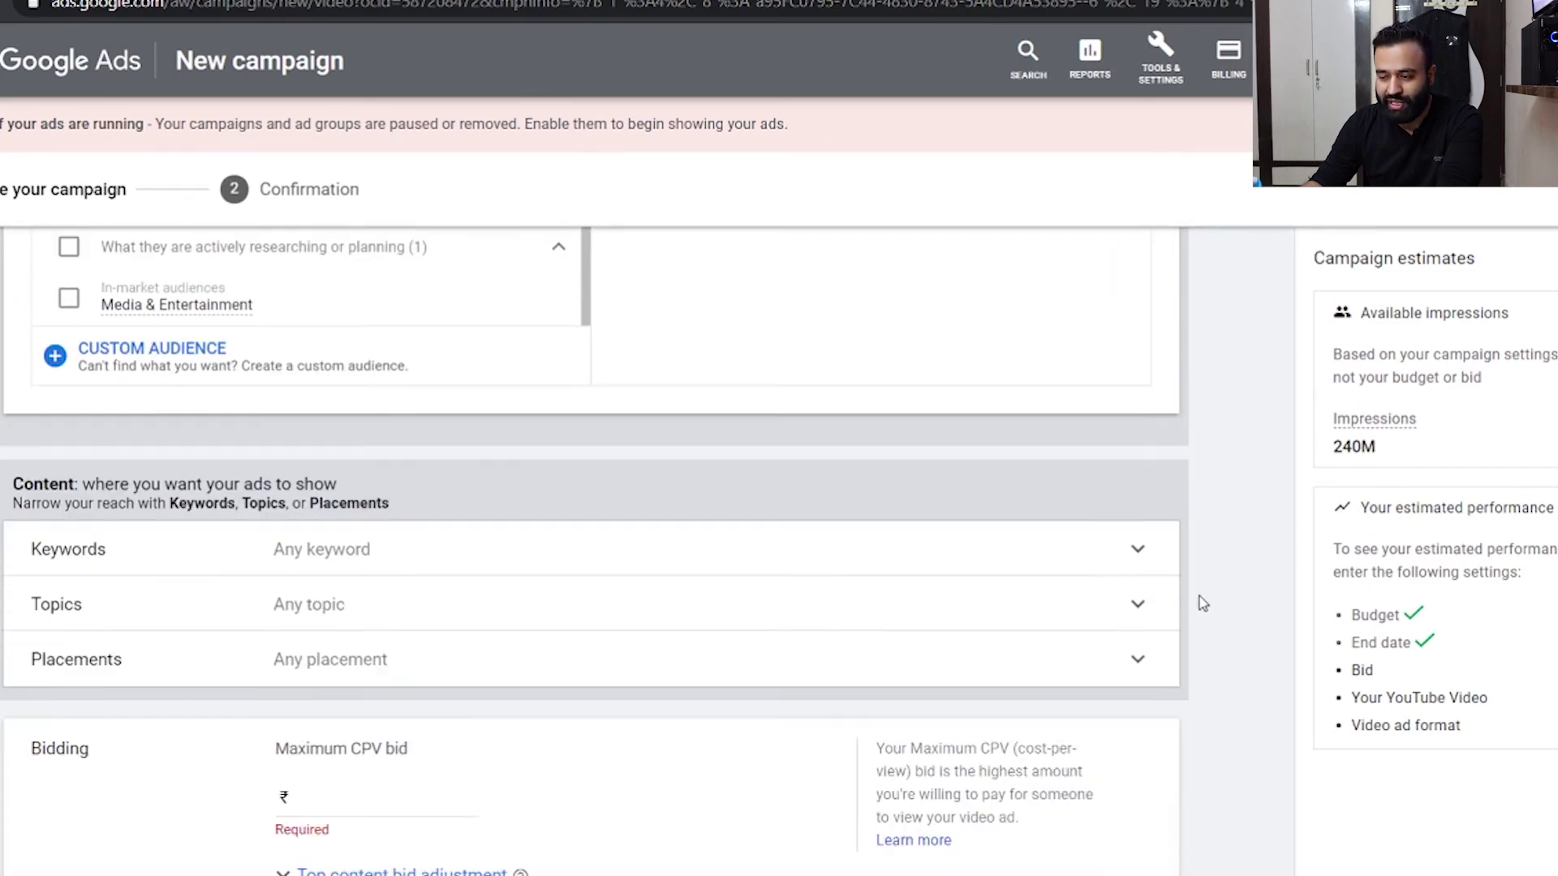
scroll(941, 555, down, 1)
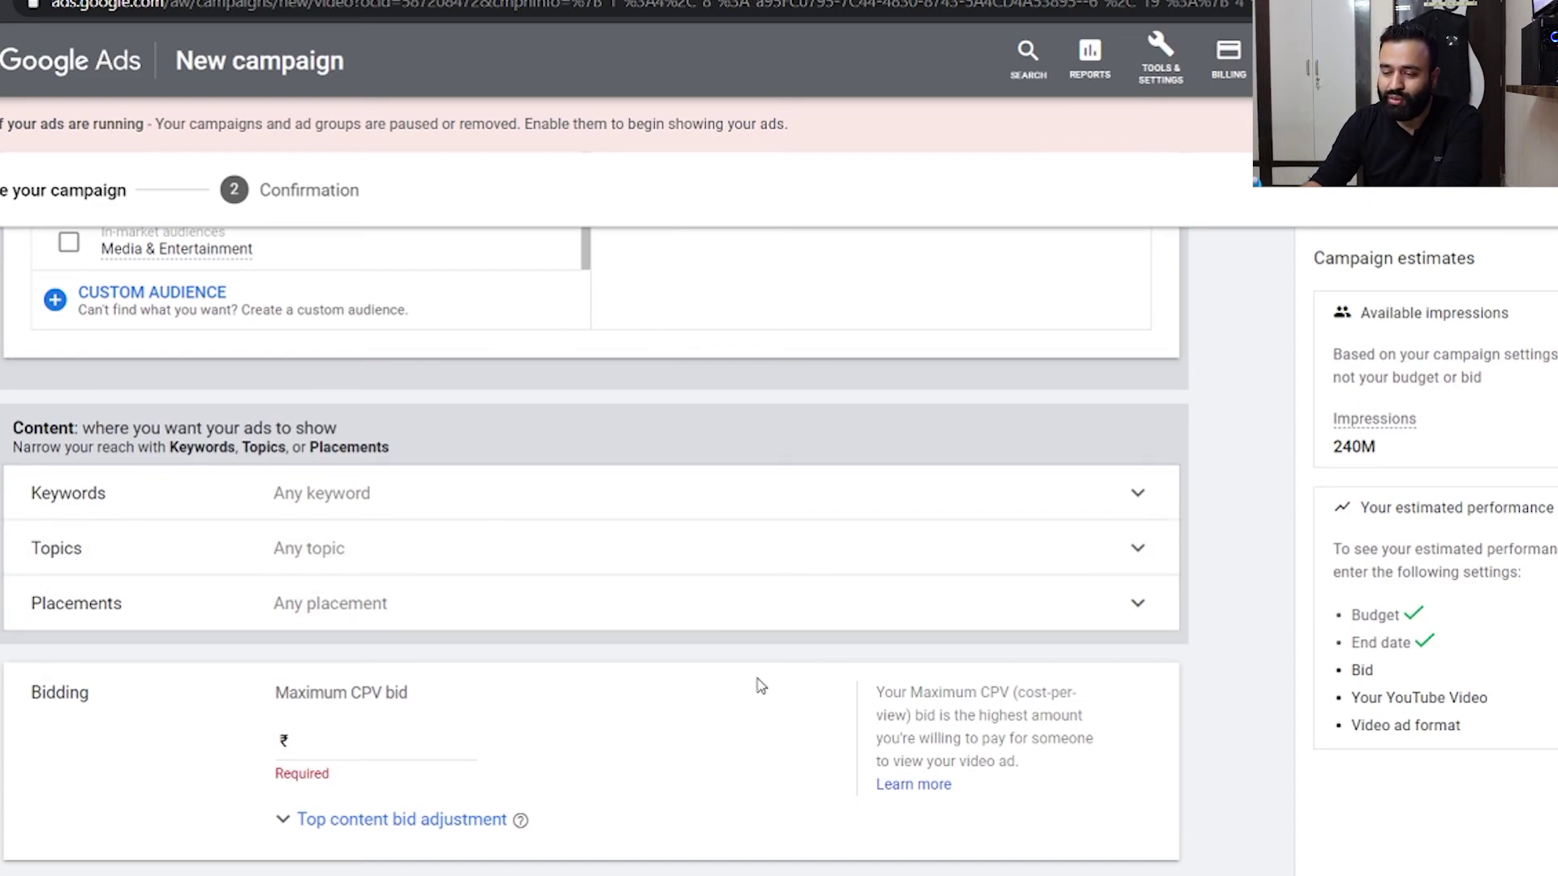
scroll(32, 725, down, 2)
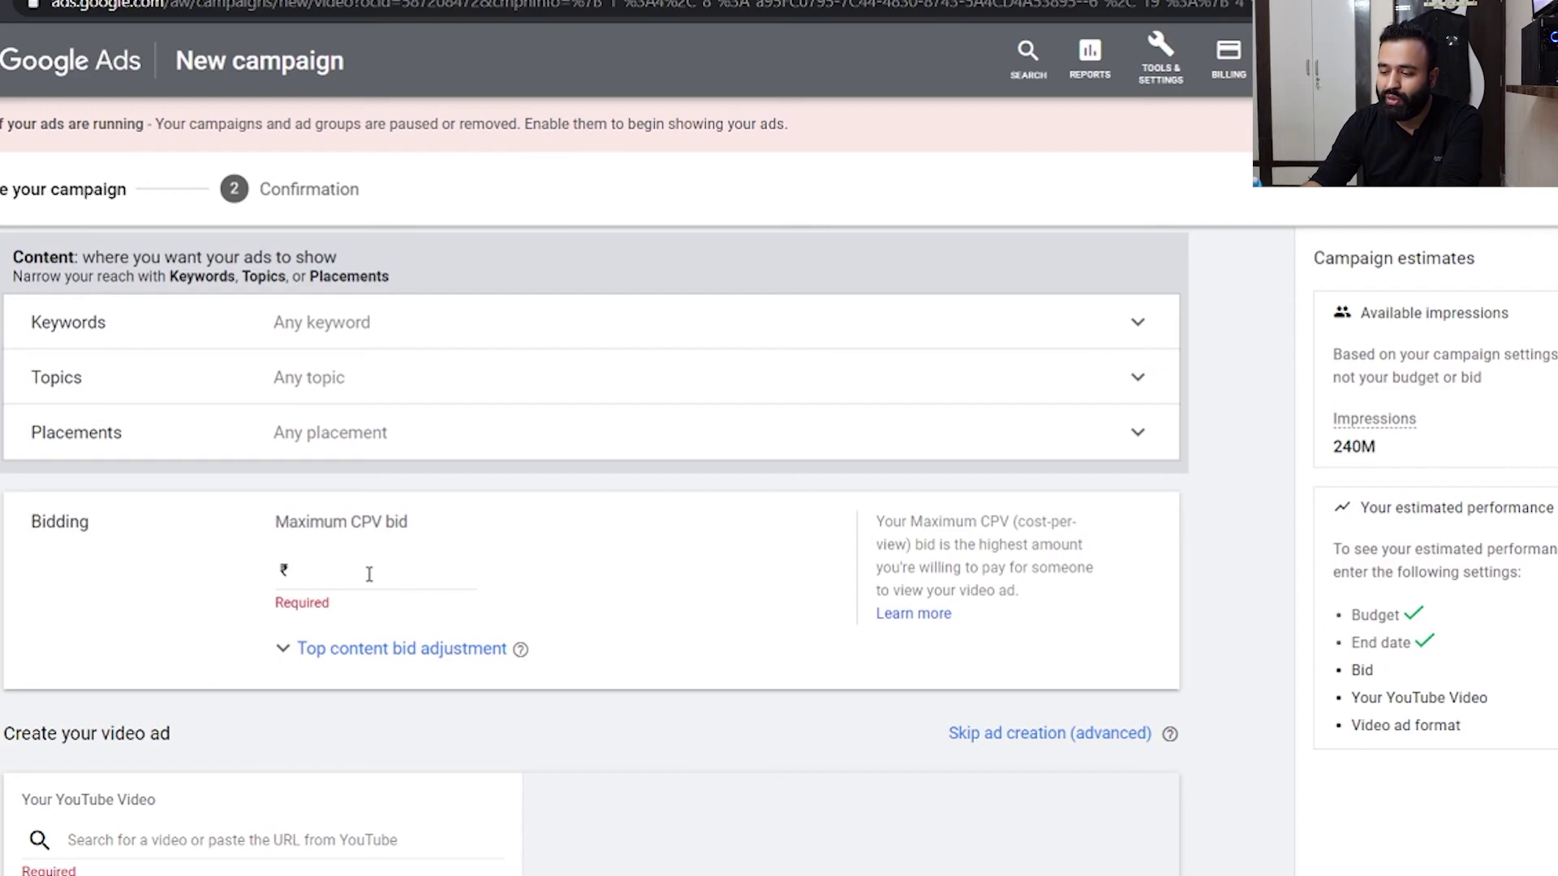
click(369, 573)
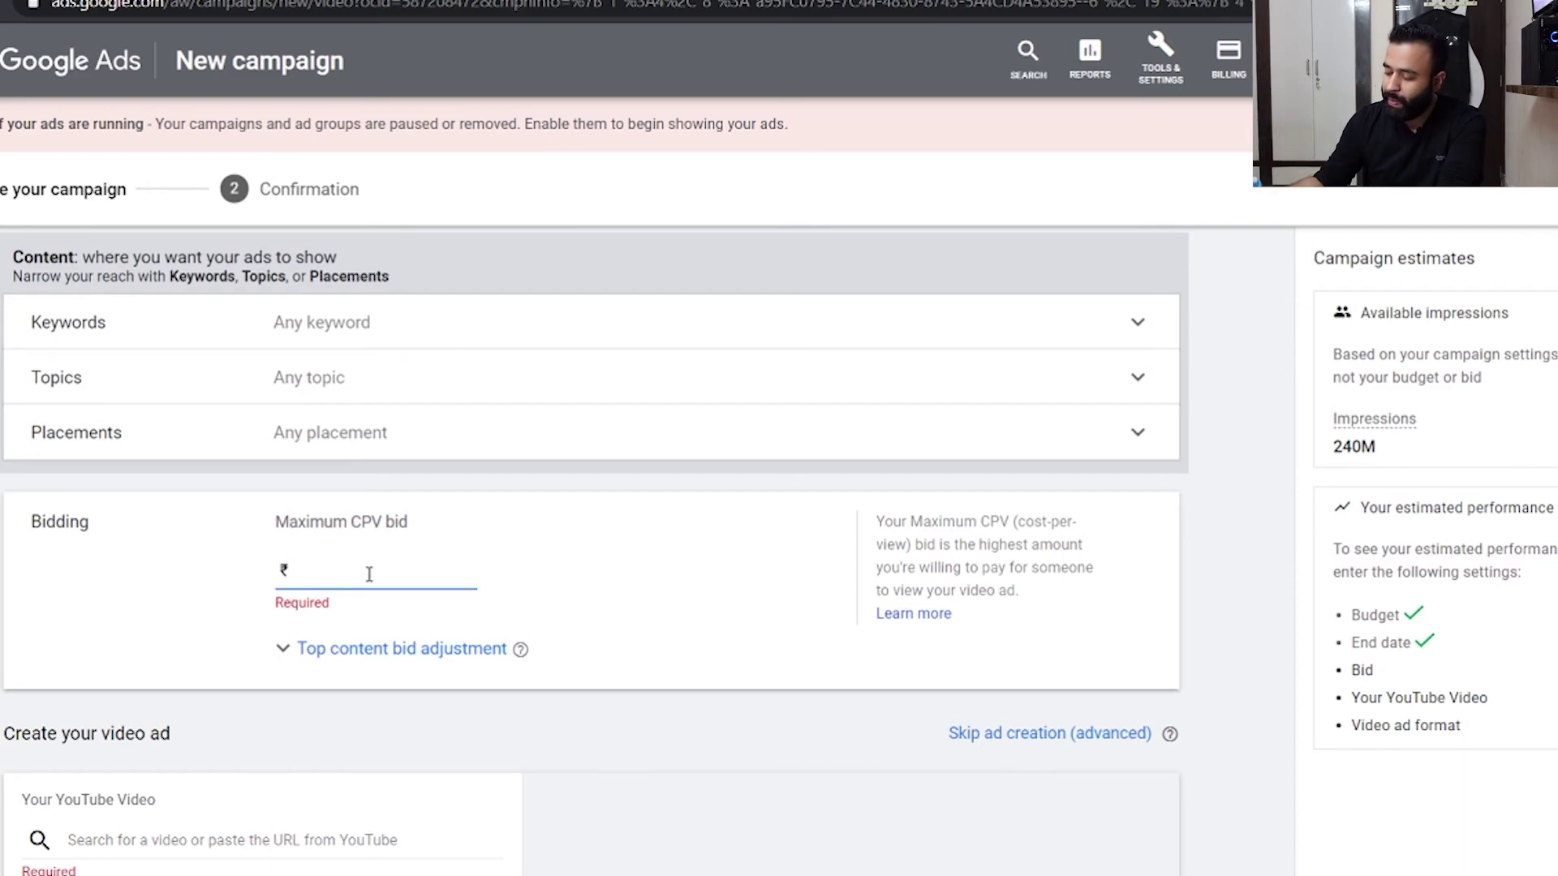
text(0.20)
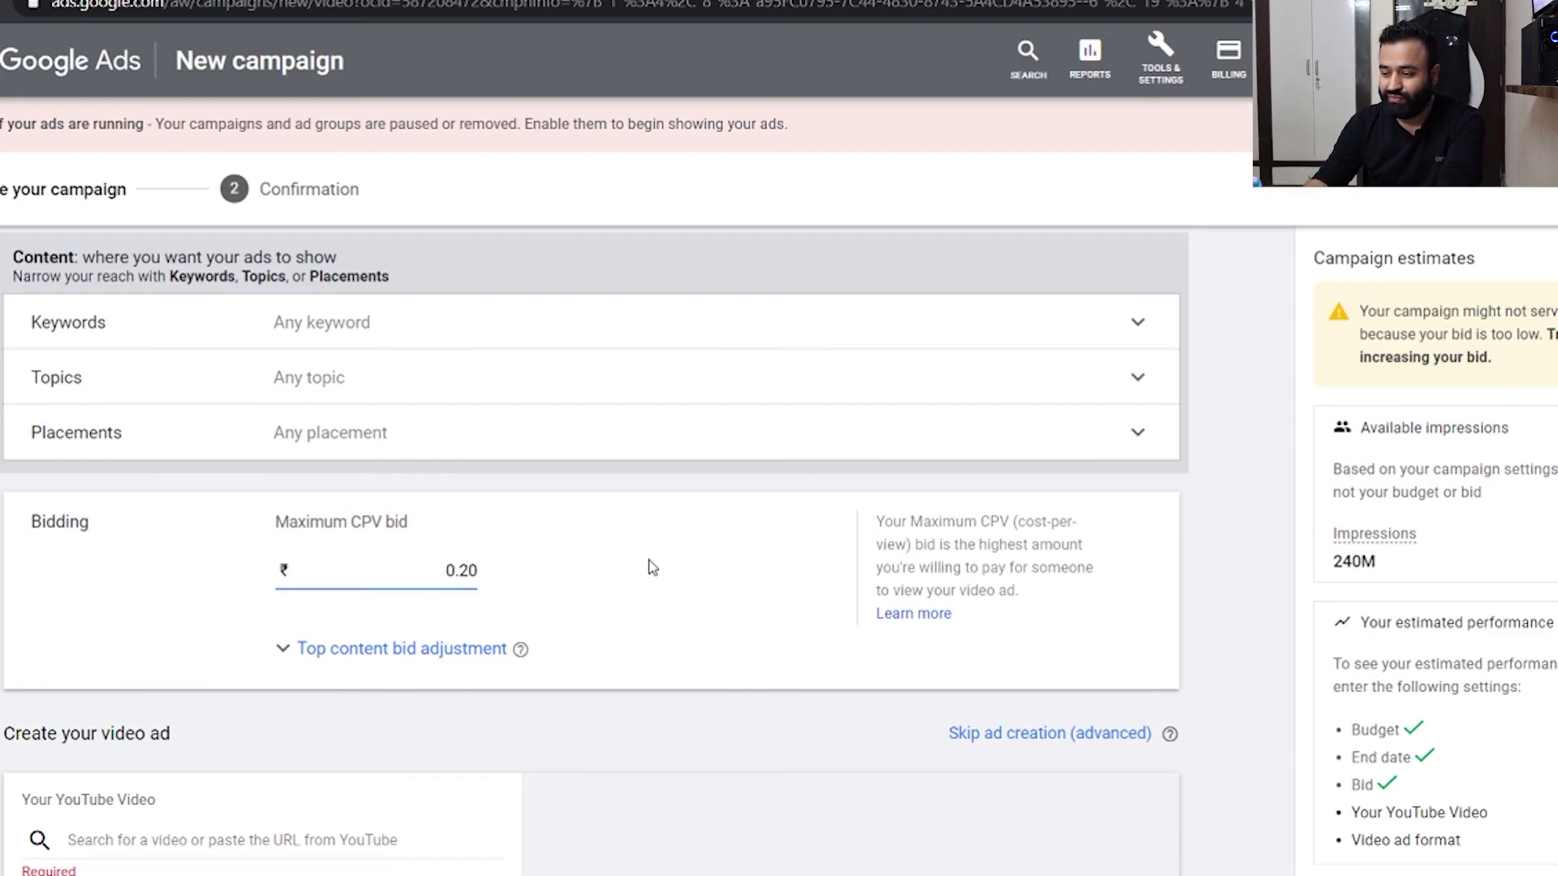
scroll(649, 567, down, 1)
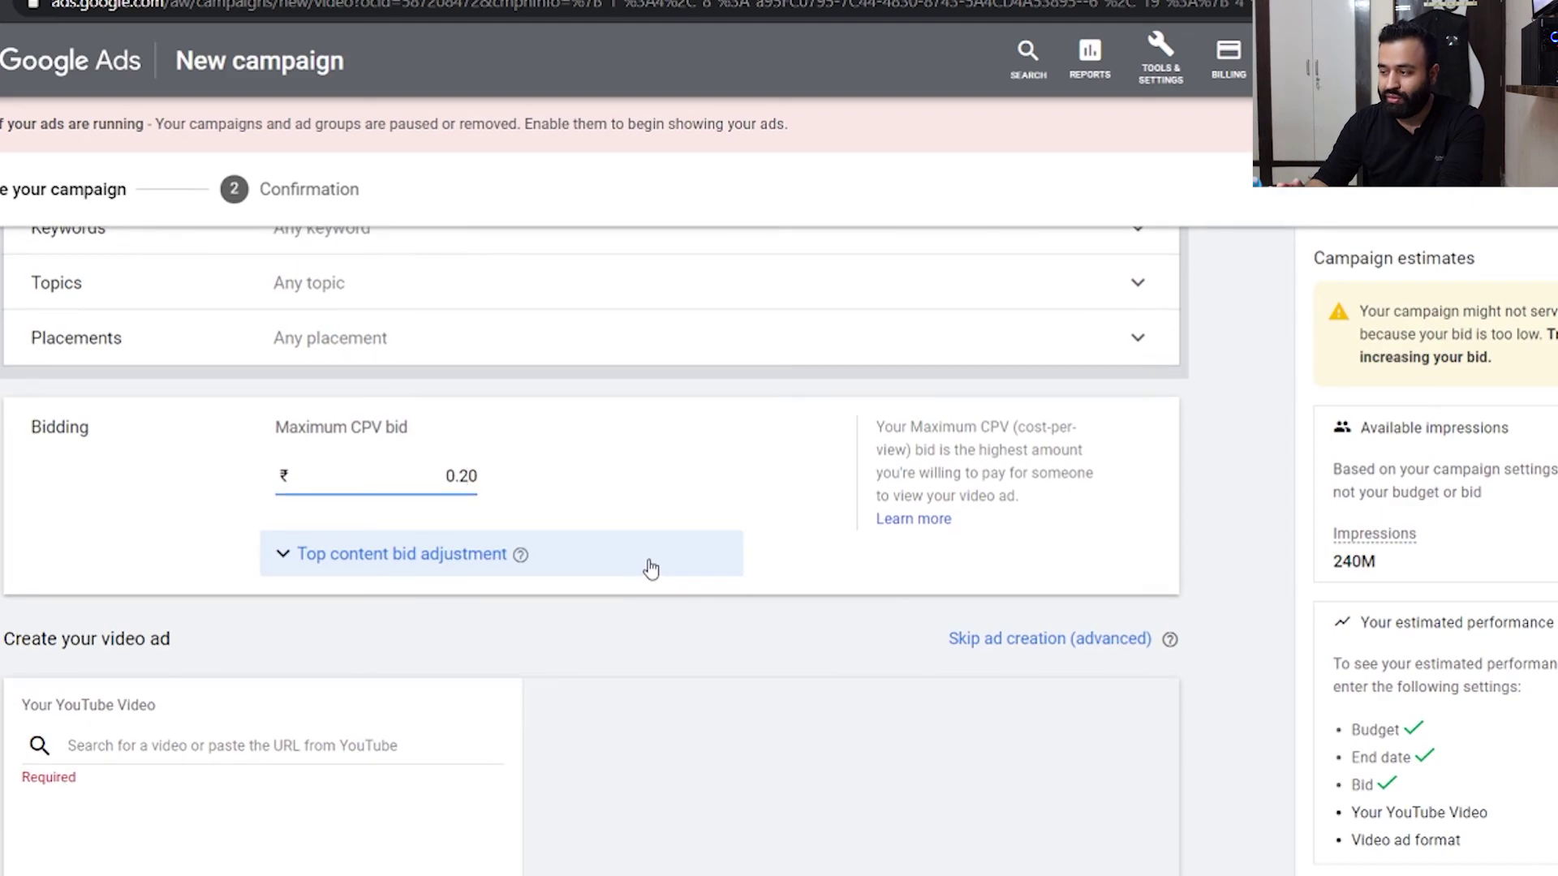
scroll(1432, 458, down, 1)
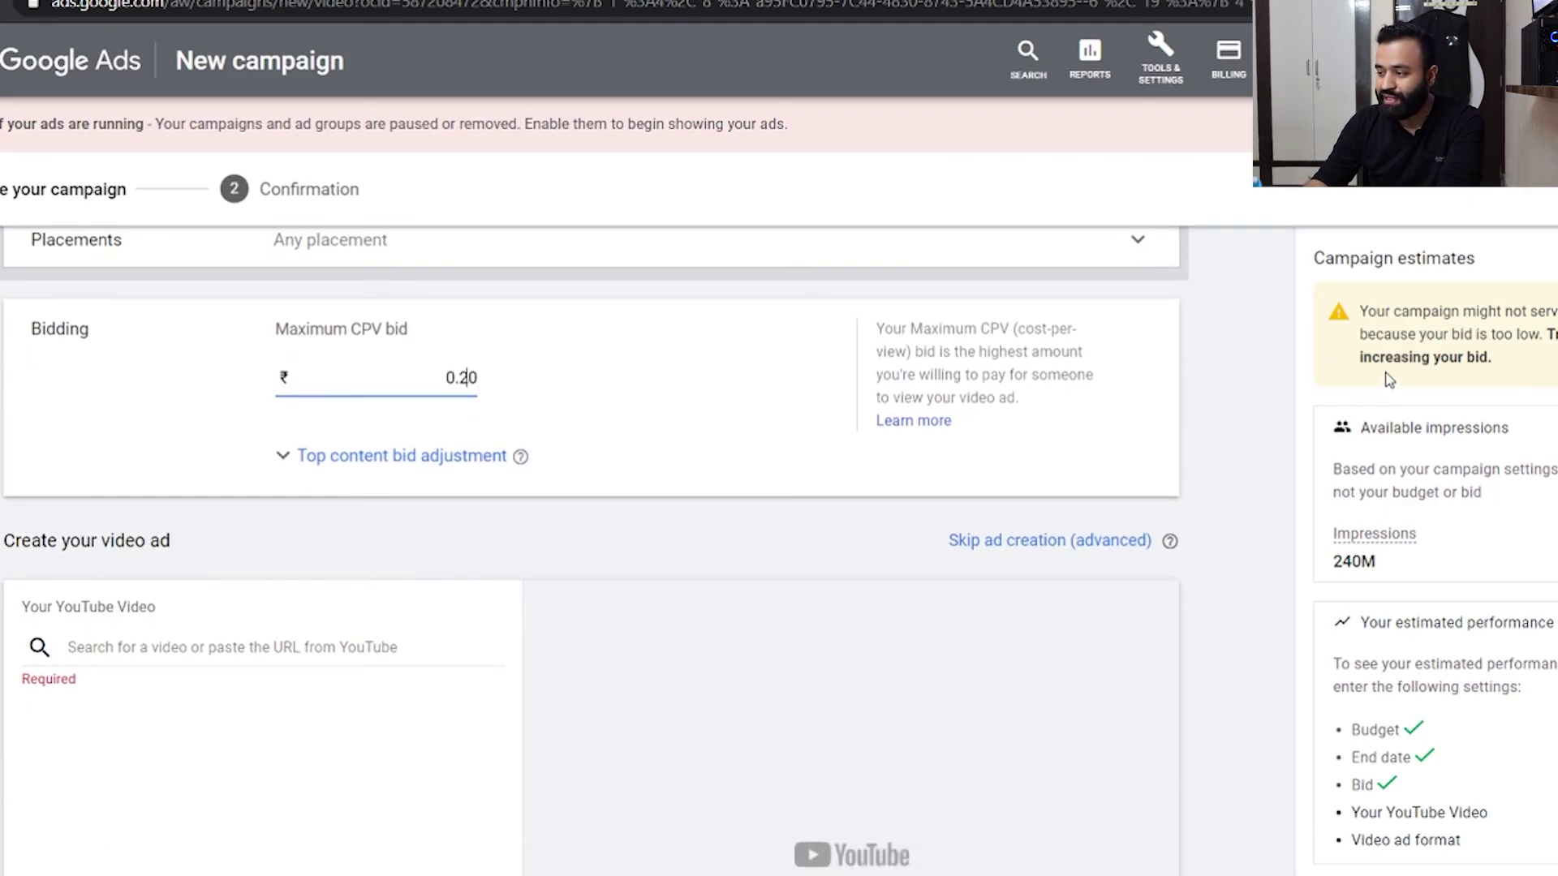
click(315, 647)
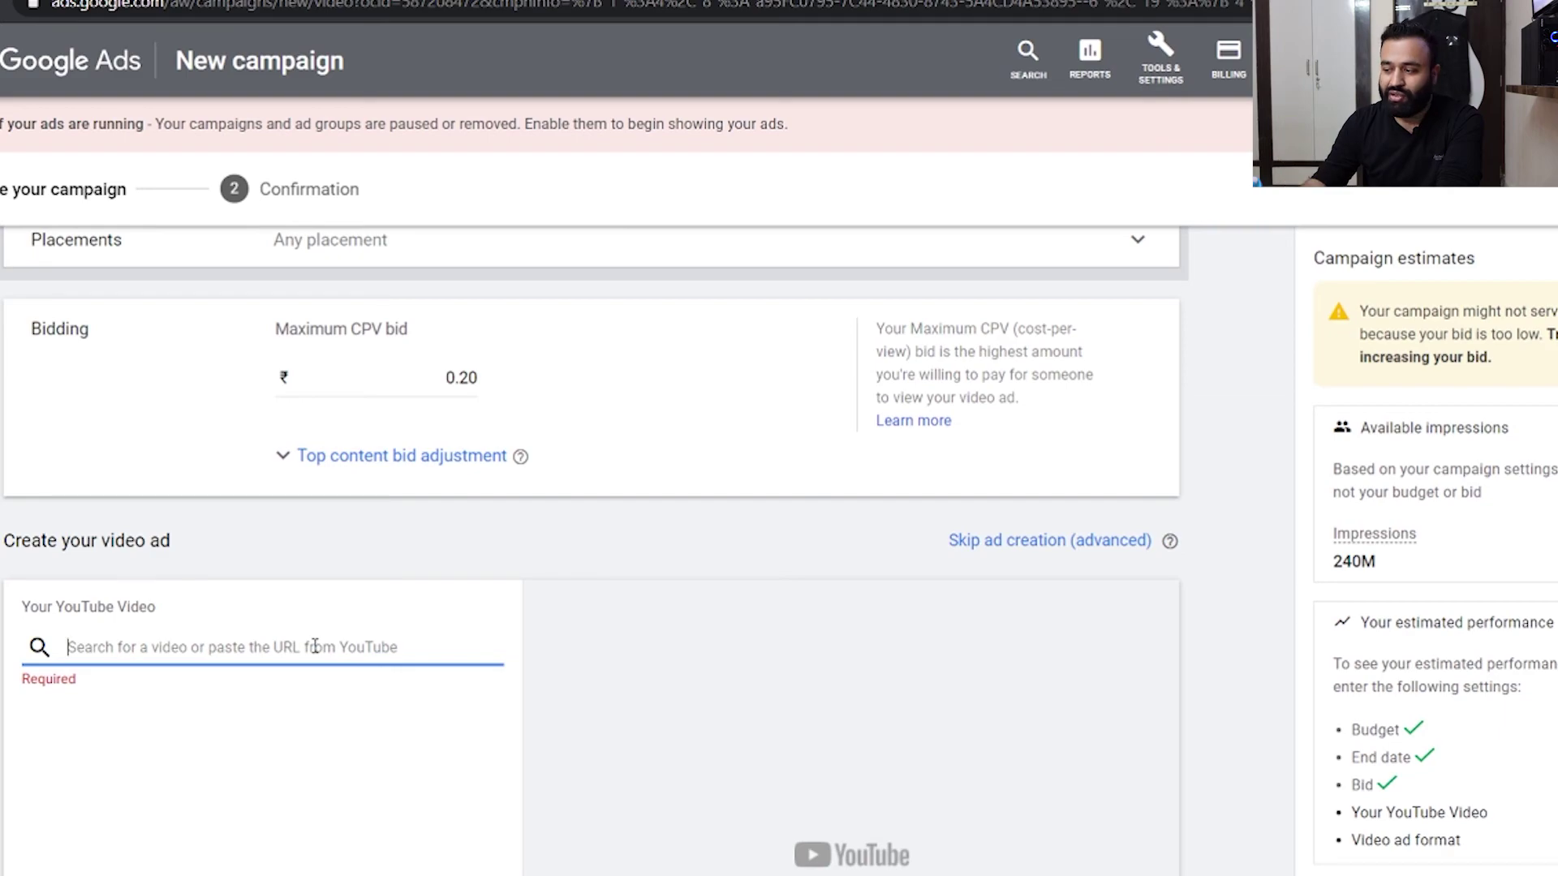
click(1052, 540)
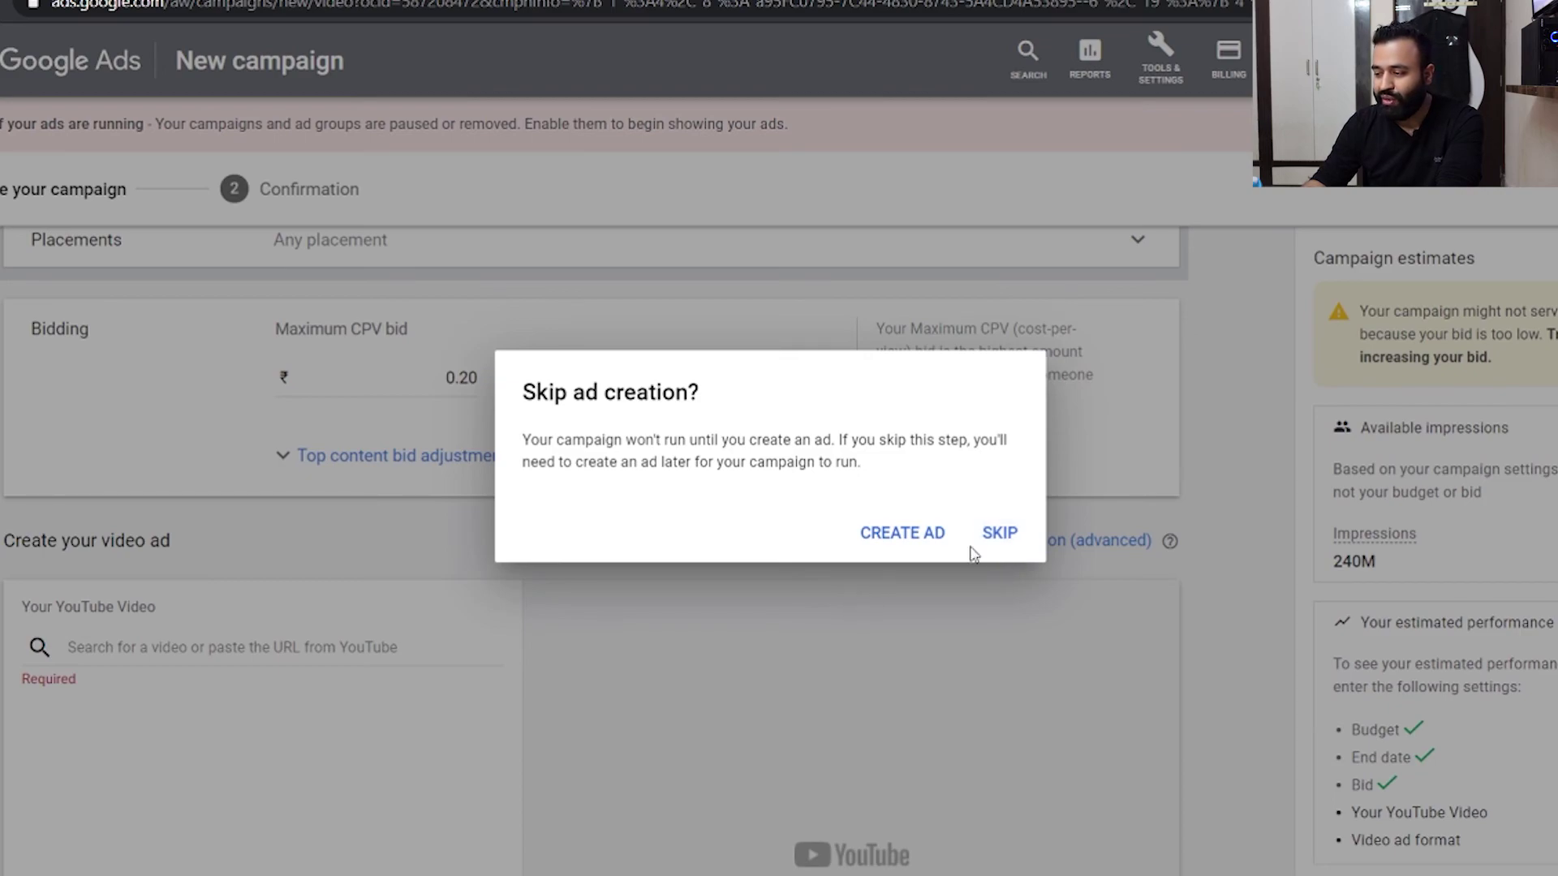
click(917, 532)
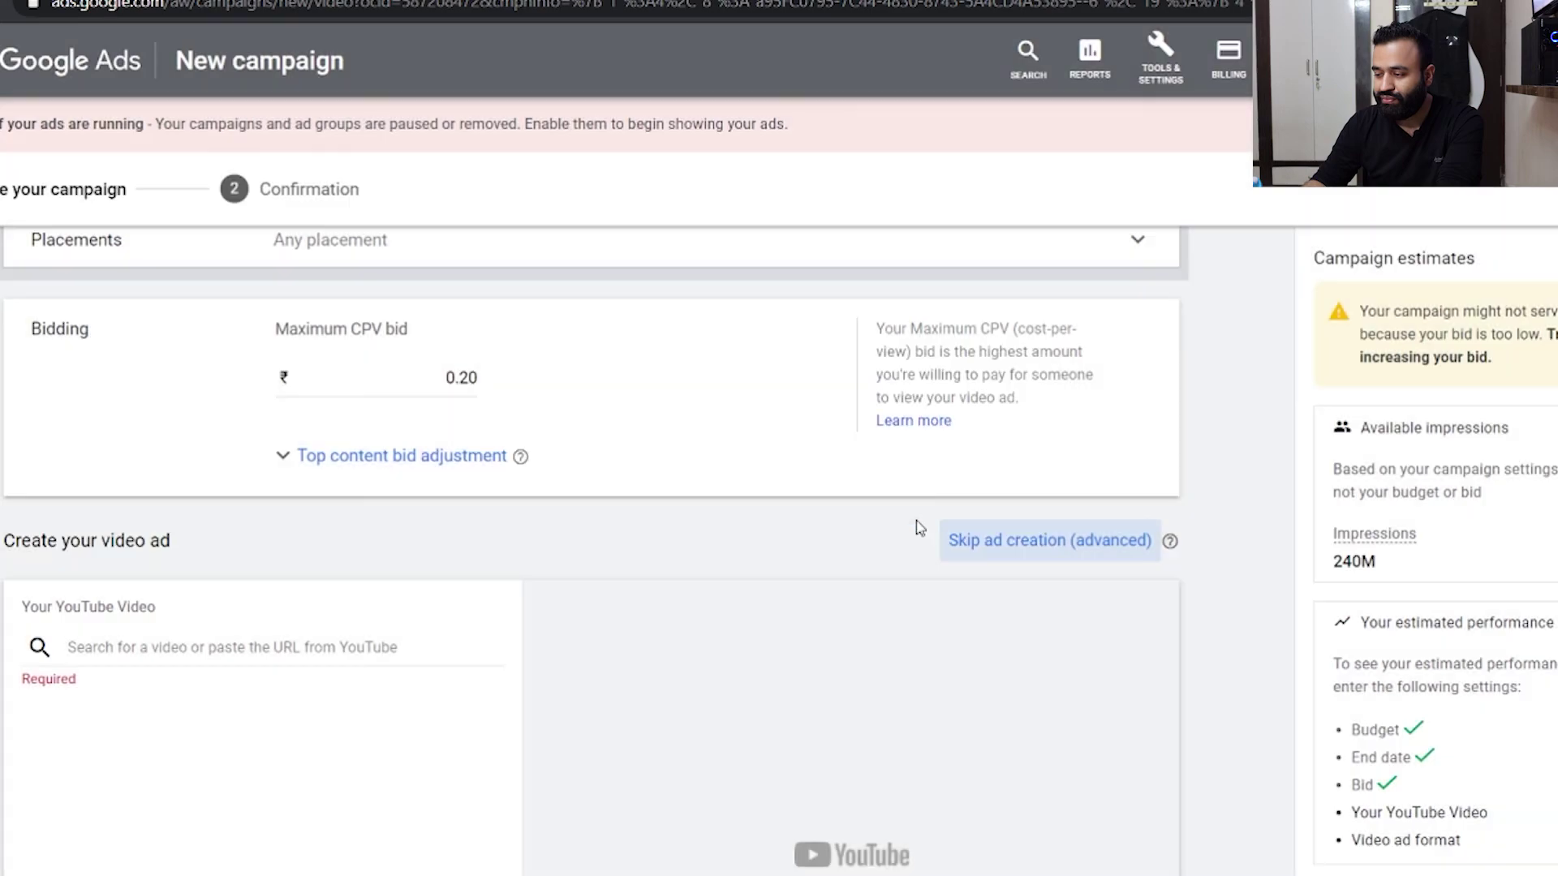
- Search for the channel owner's name and choose the "0 to 100 Subscribers On Youtube 2020" video for the ad
scroll(445, 568, down, 1)
click(345, 558)
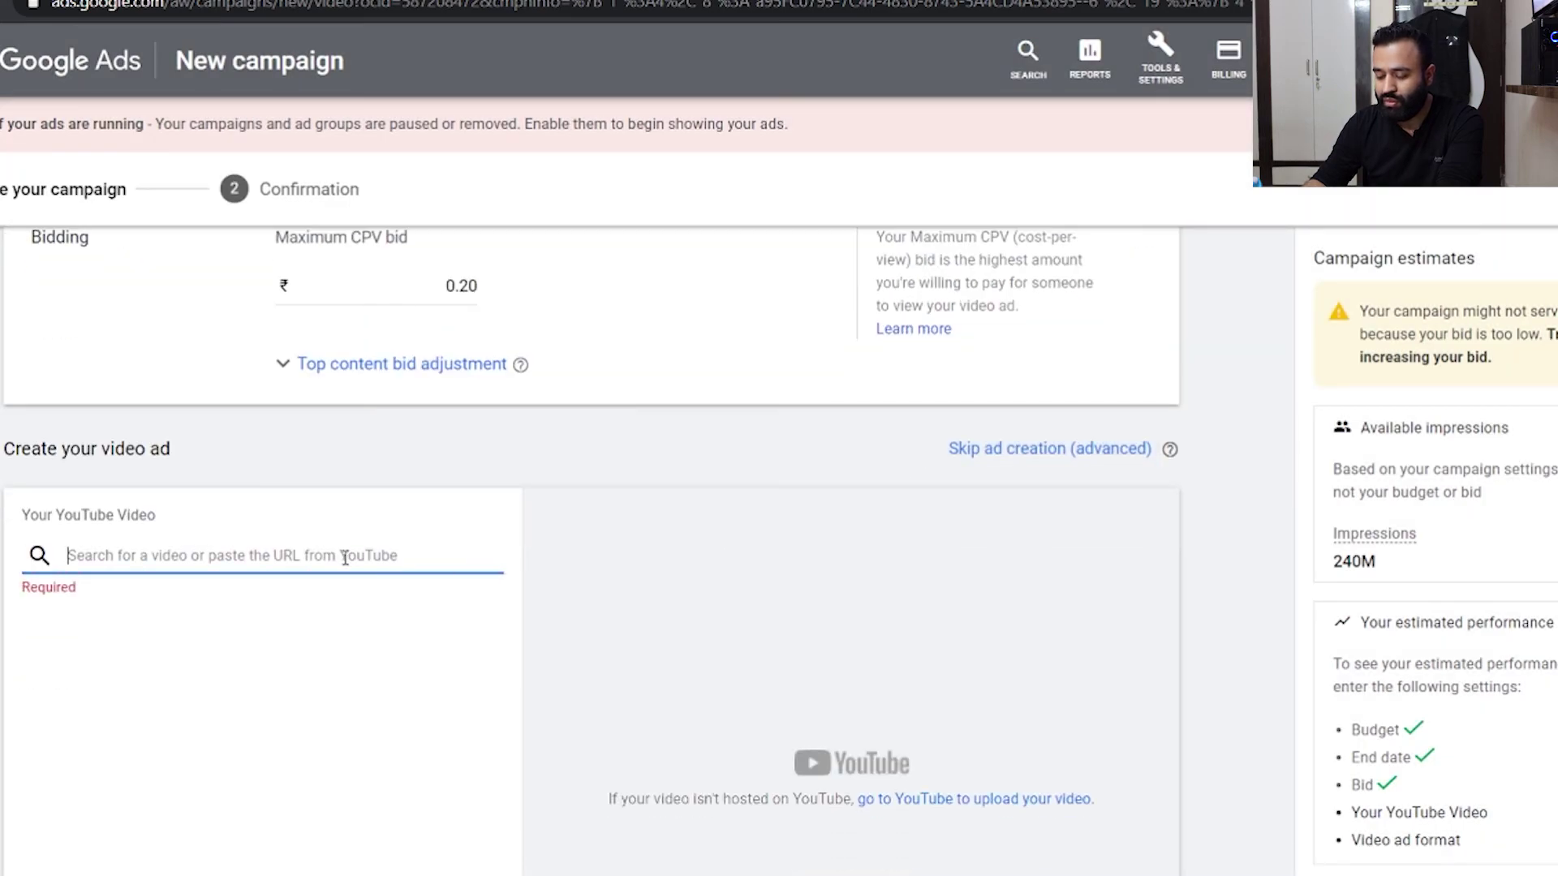
text(sannidhya baweja)
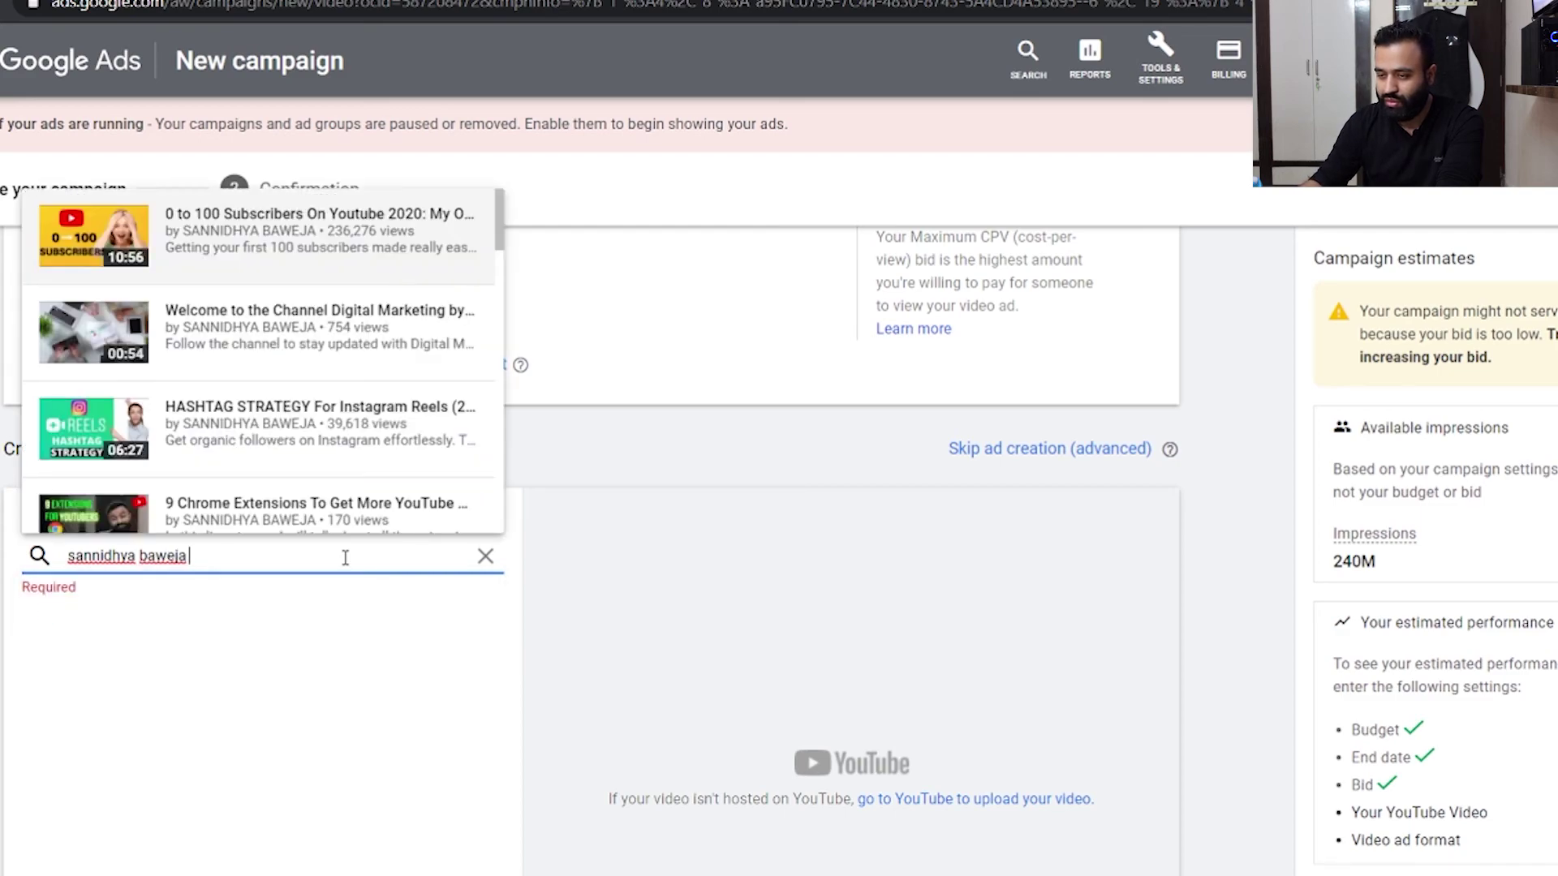
click(264, 243)
scroll(264, 244, down, 3)
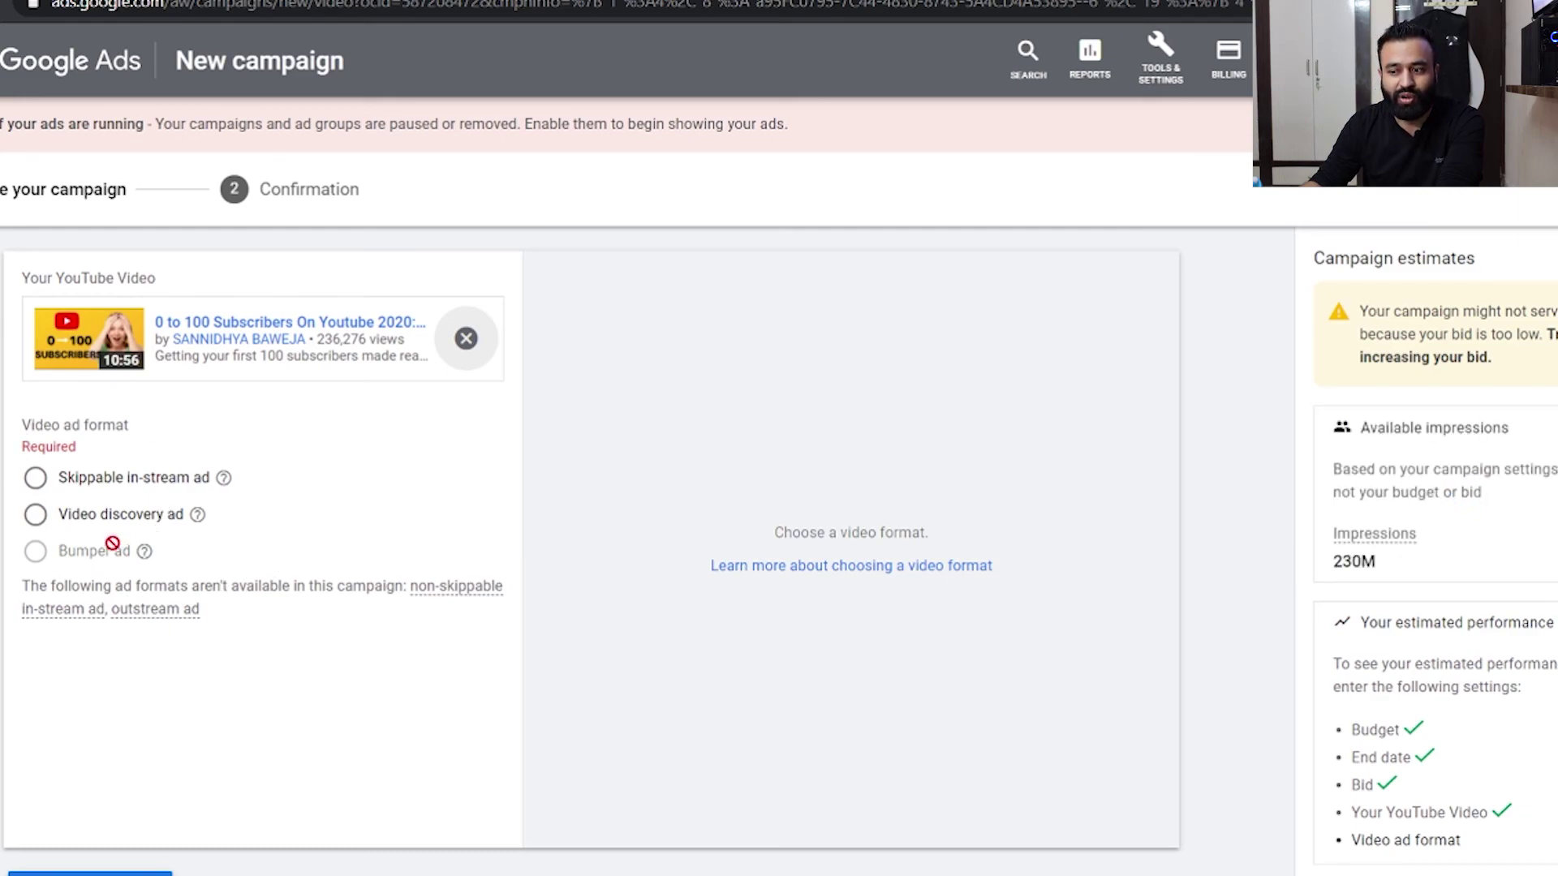
mouse_move(114, 543)
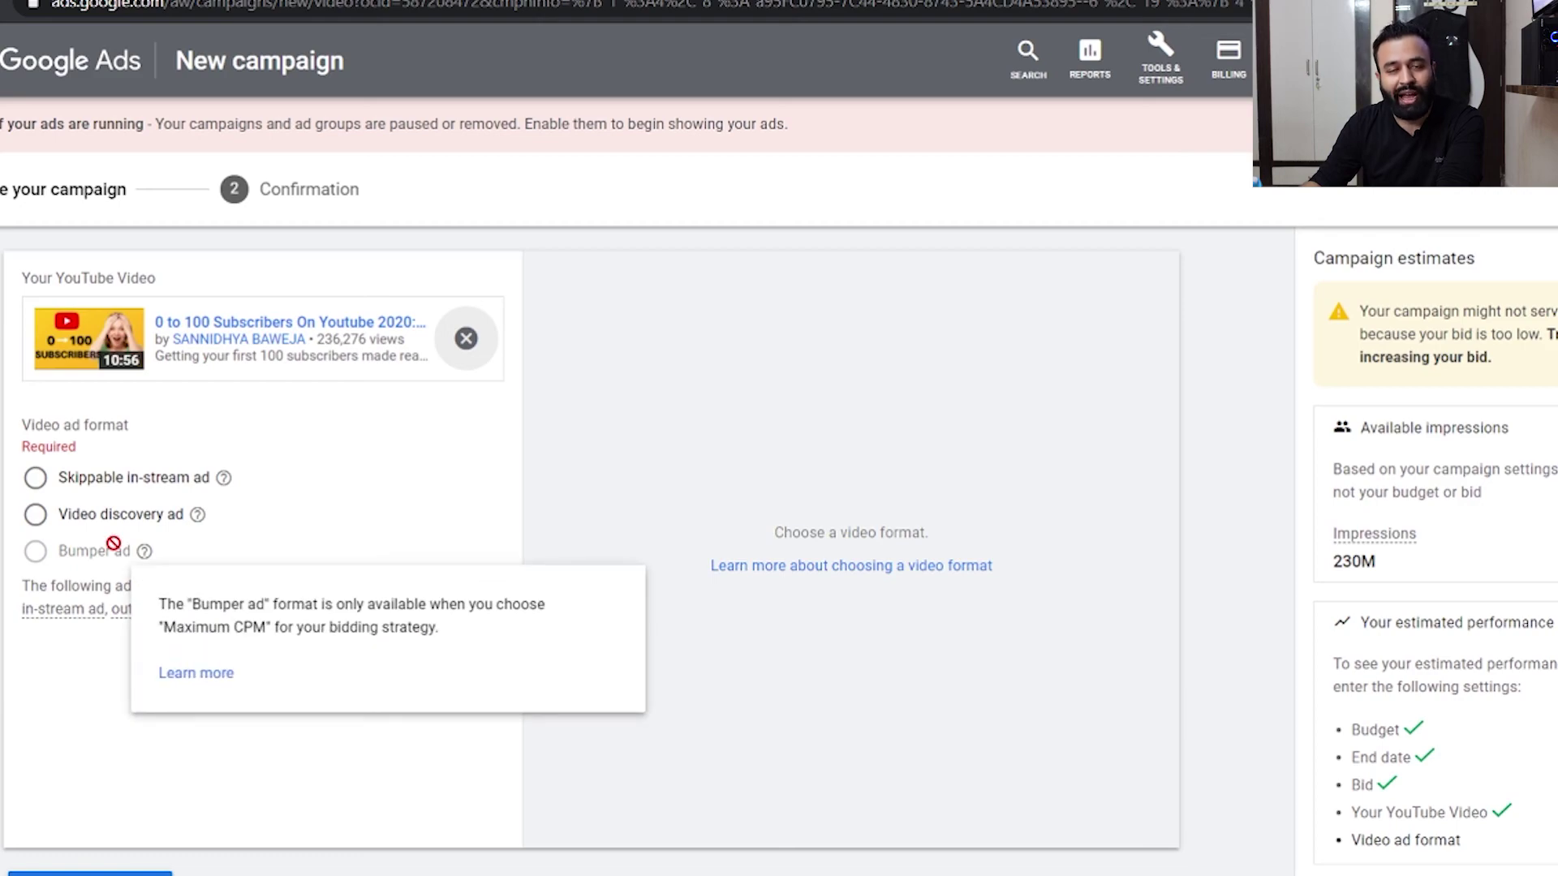
click(35, 516)
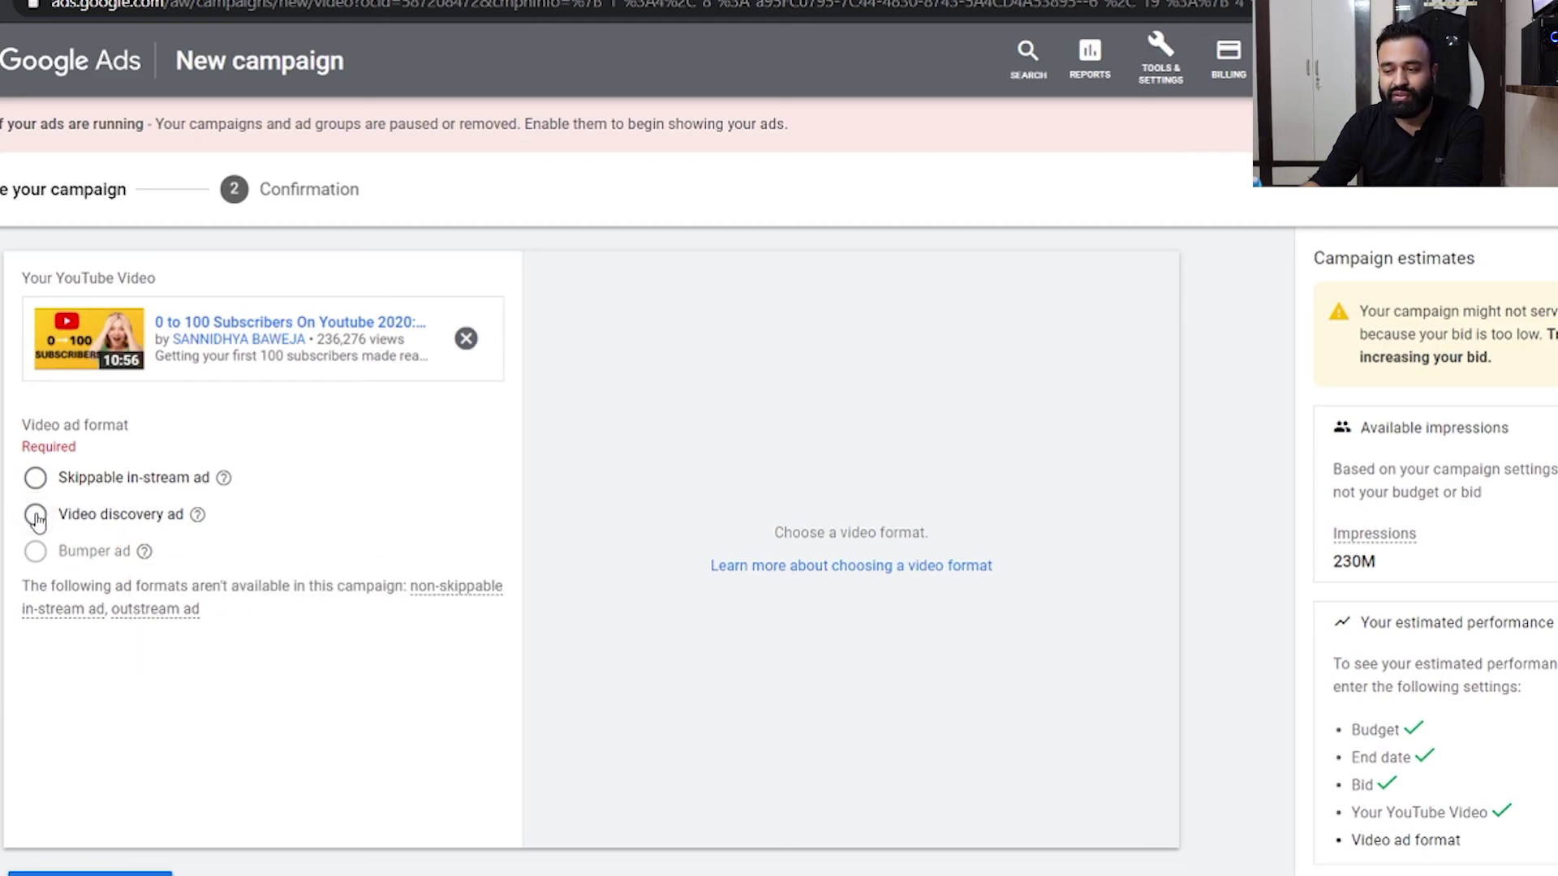
scroll(35, 519, down, 3)
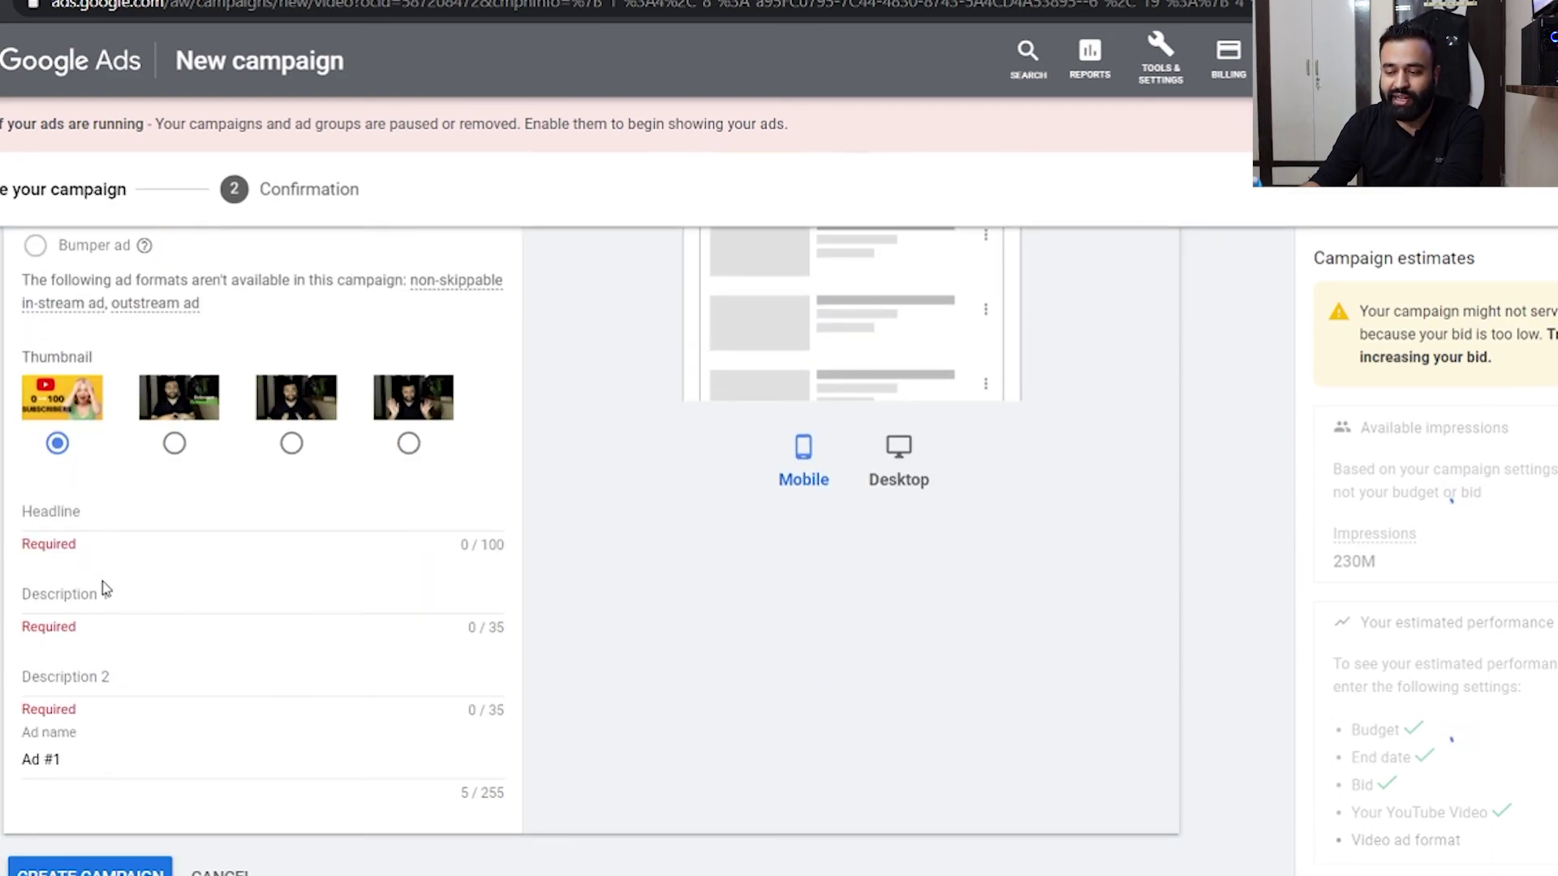
click(96, 766)
key(ctrl+a)
key(ctrl+v)
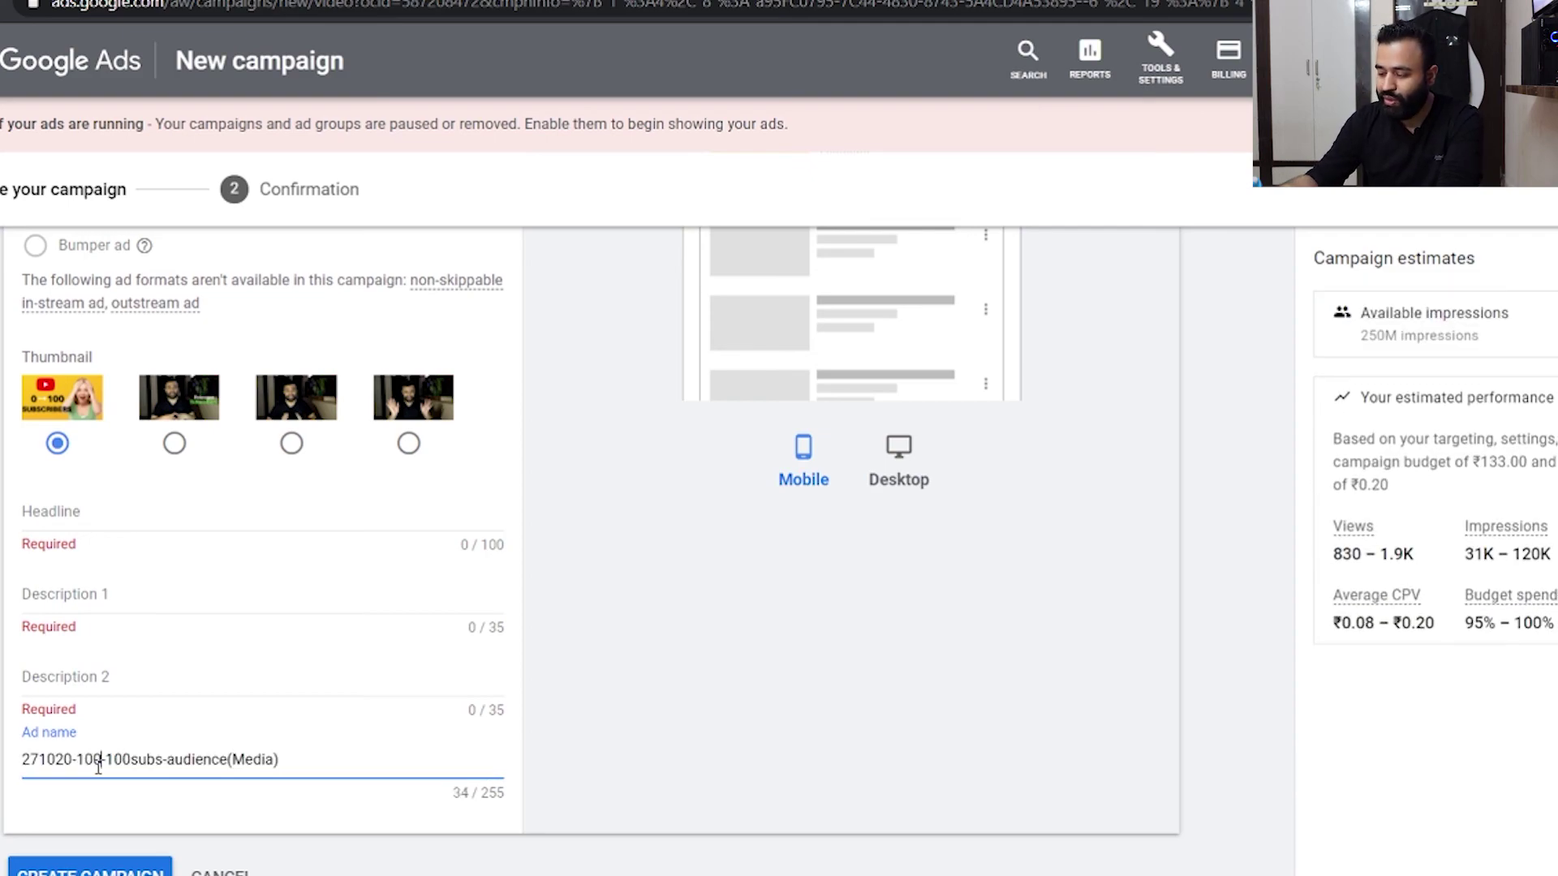
key(BackSpace)
key(BackSpace)
text(11)
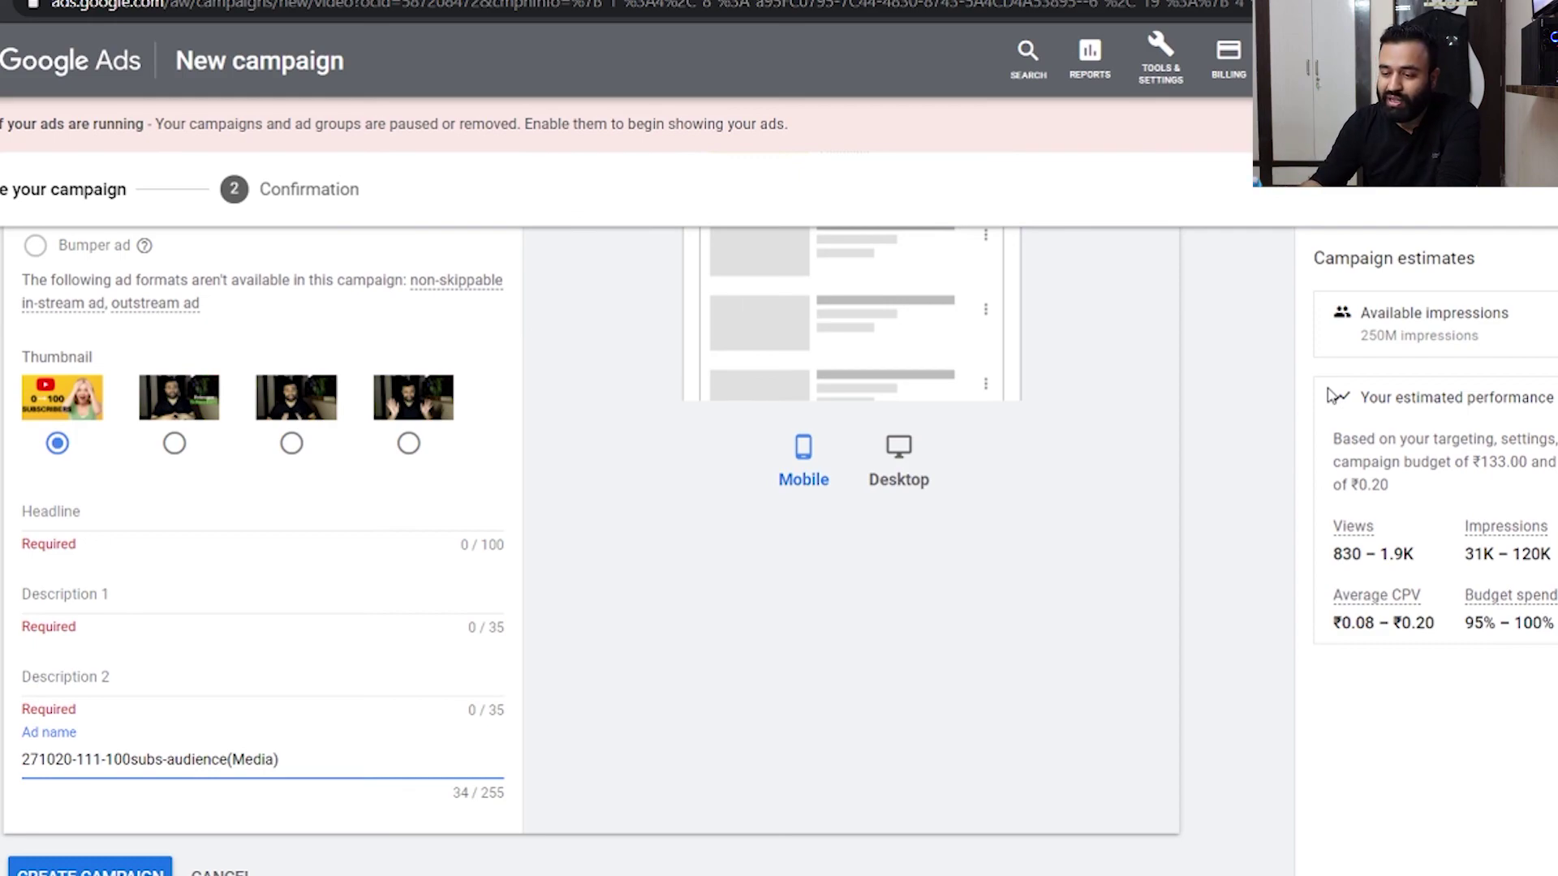
scroll(254, 511, up, 2)
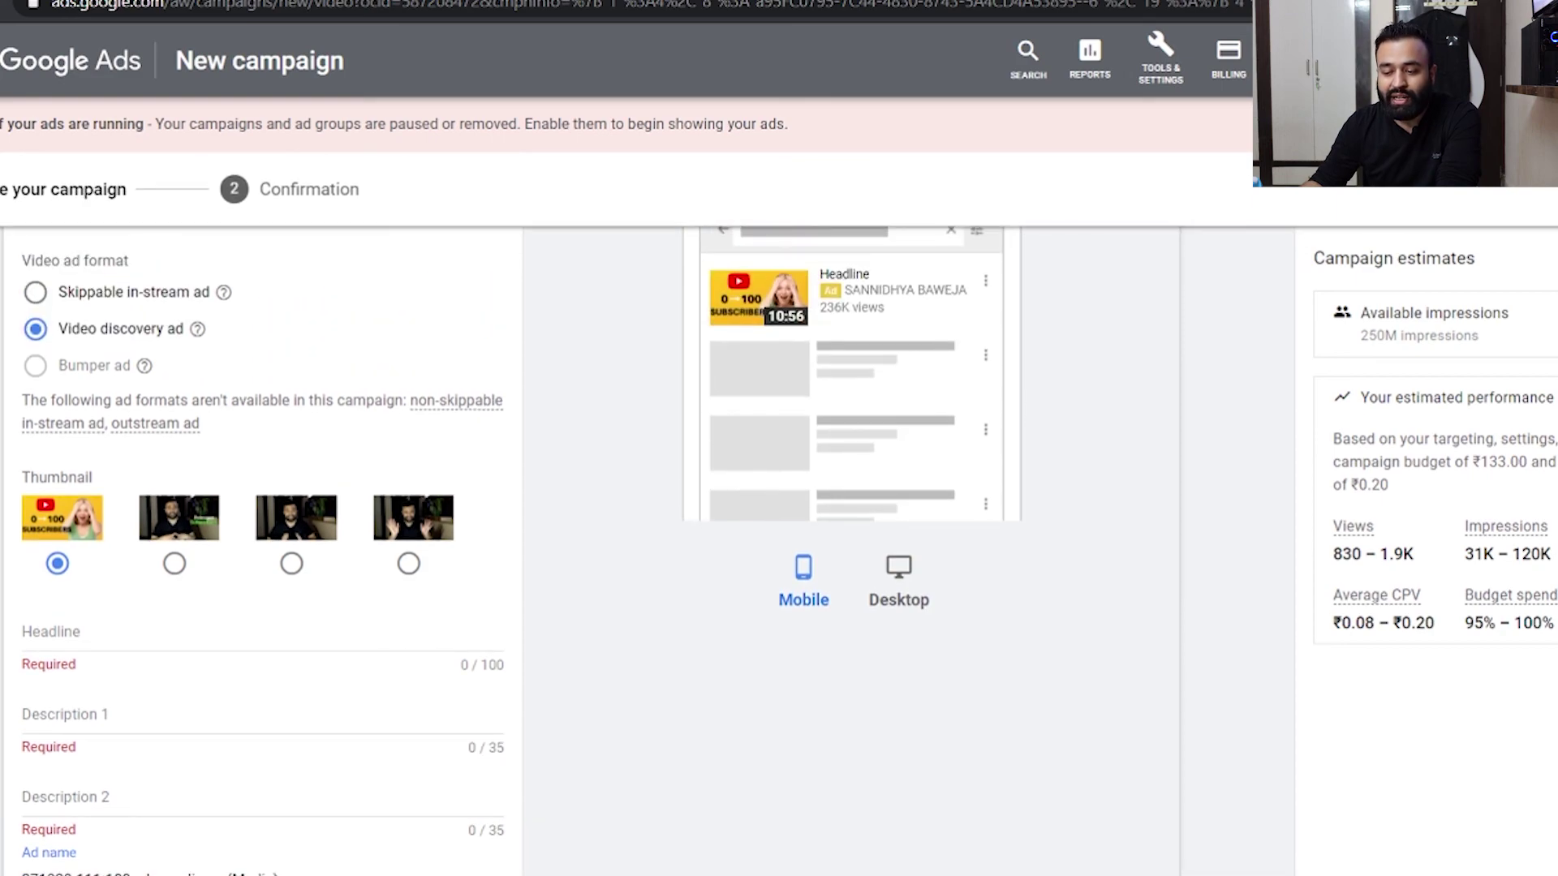
scroll(519, 552, down, 1)
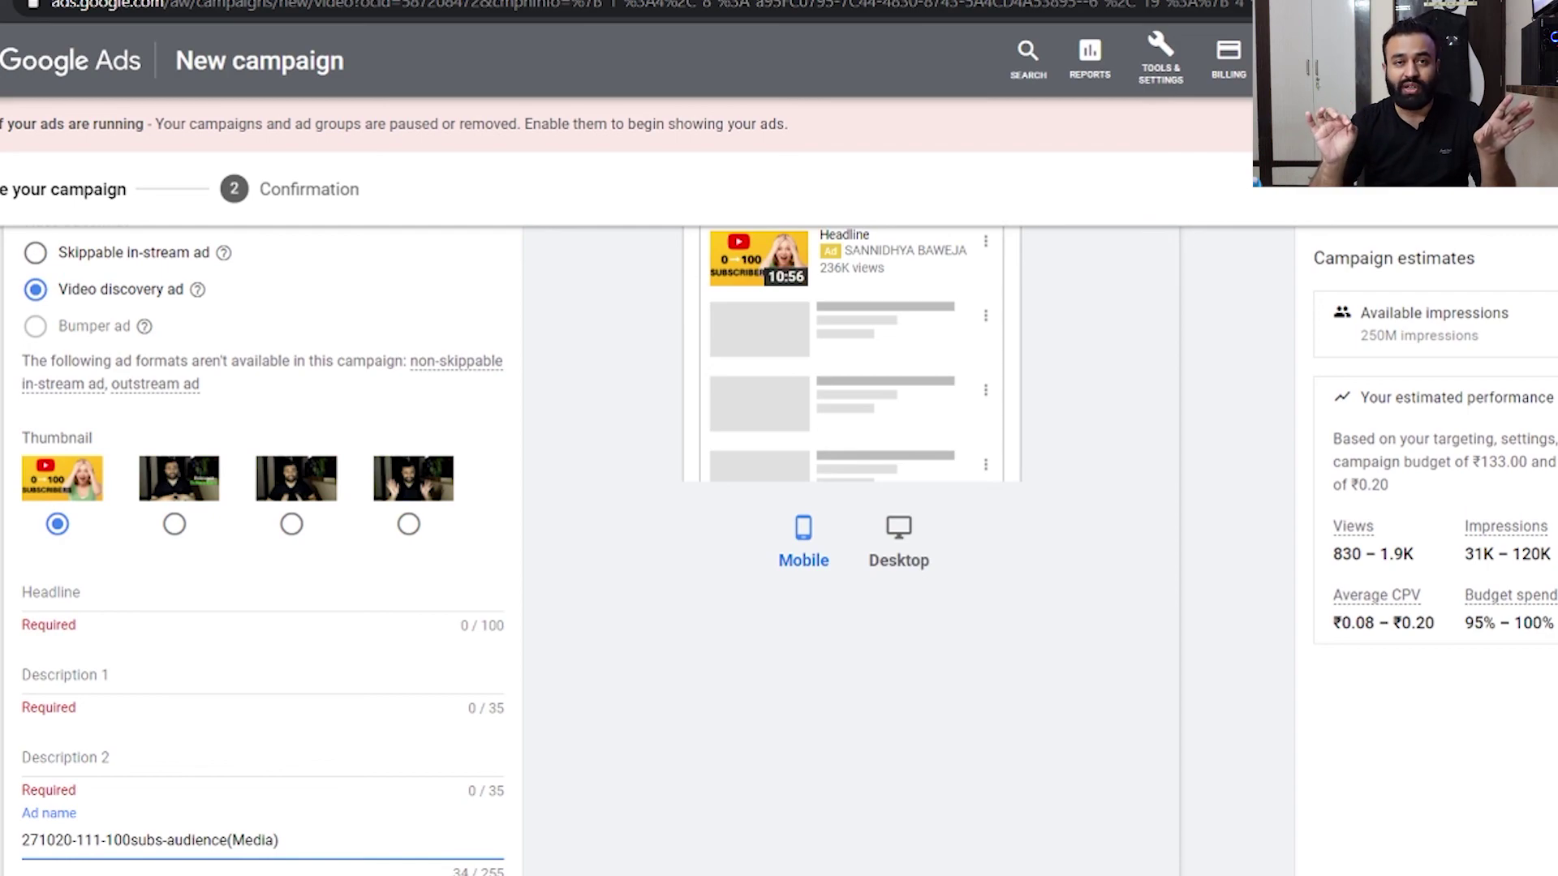
click(101, 840)
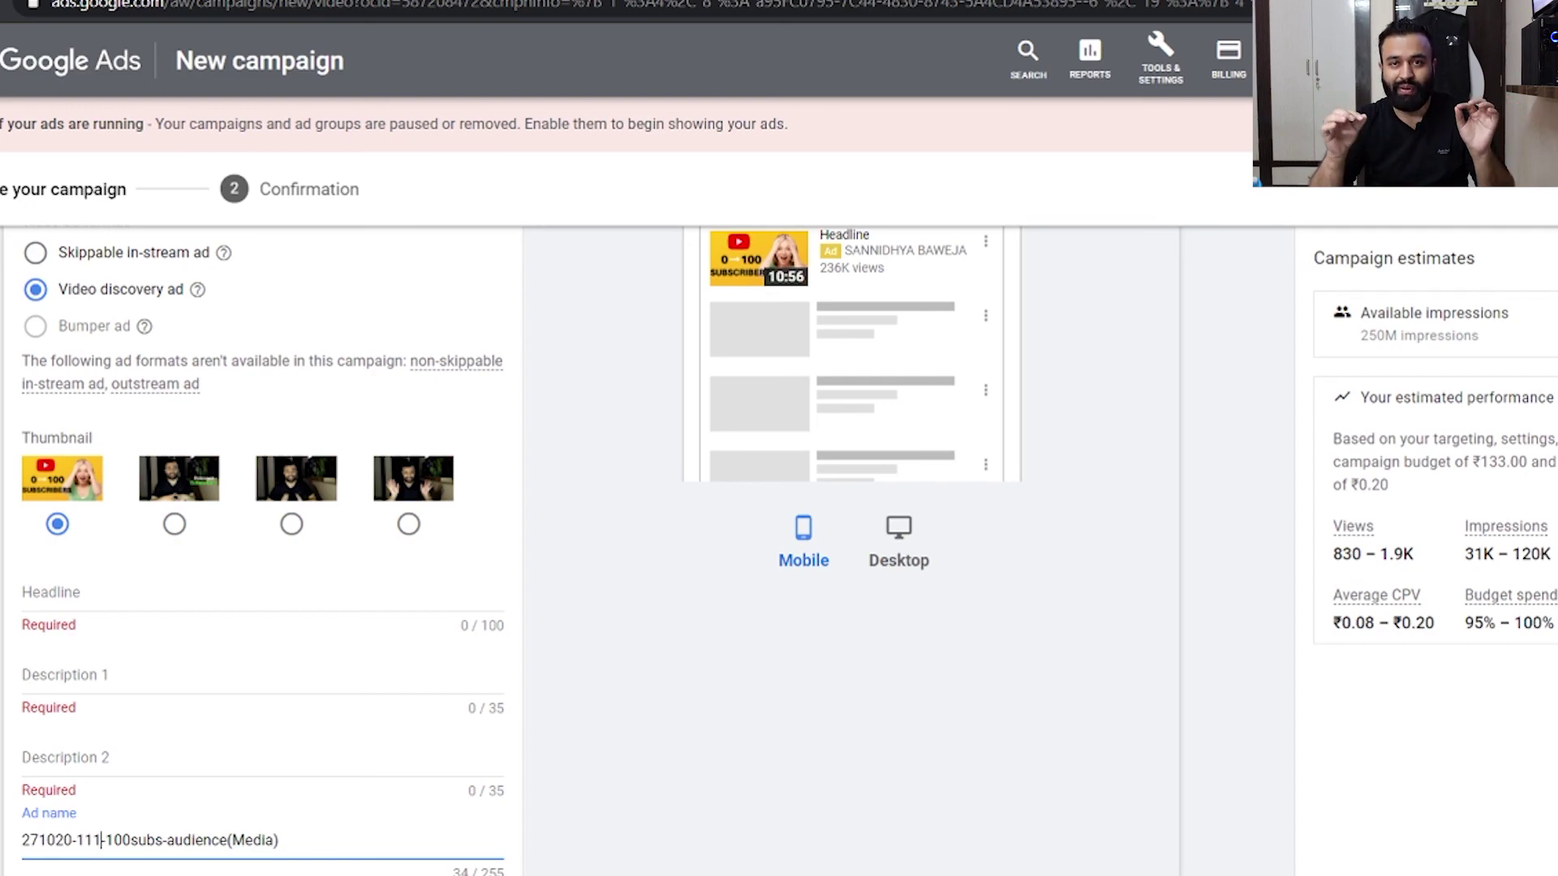
- Enter the ad headline "Gain YouTube Subs", with YouTube and Subs correctly spelled and capitalised
click(164, 596)
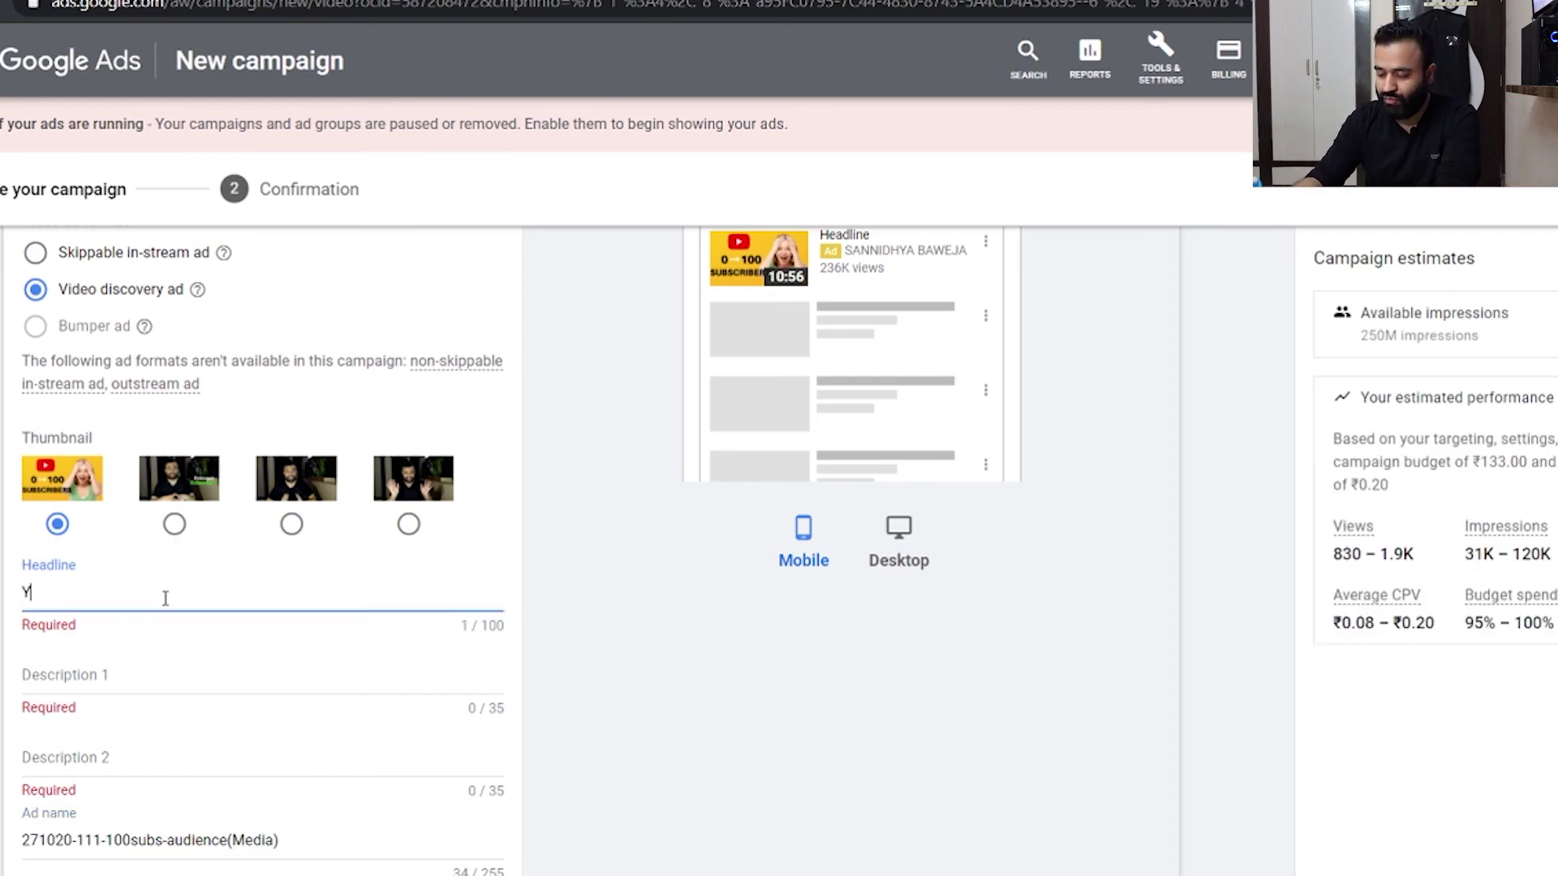
text(Youtube subs)
key(Home)
text(Gain)
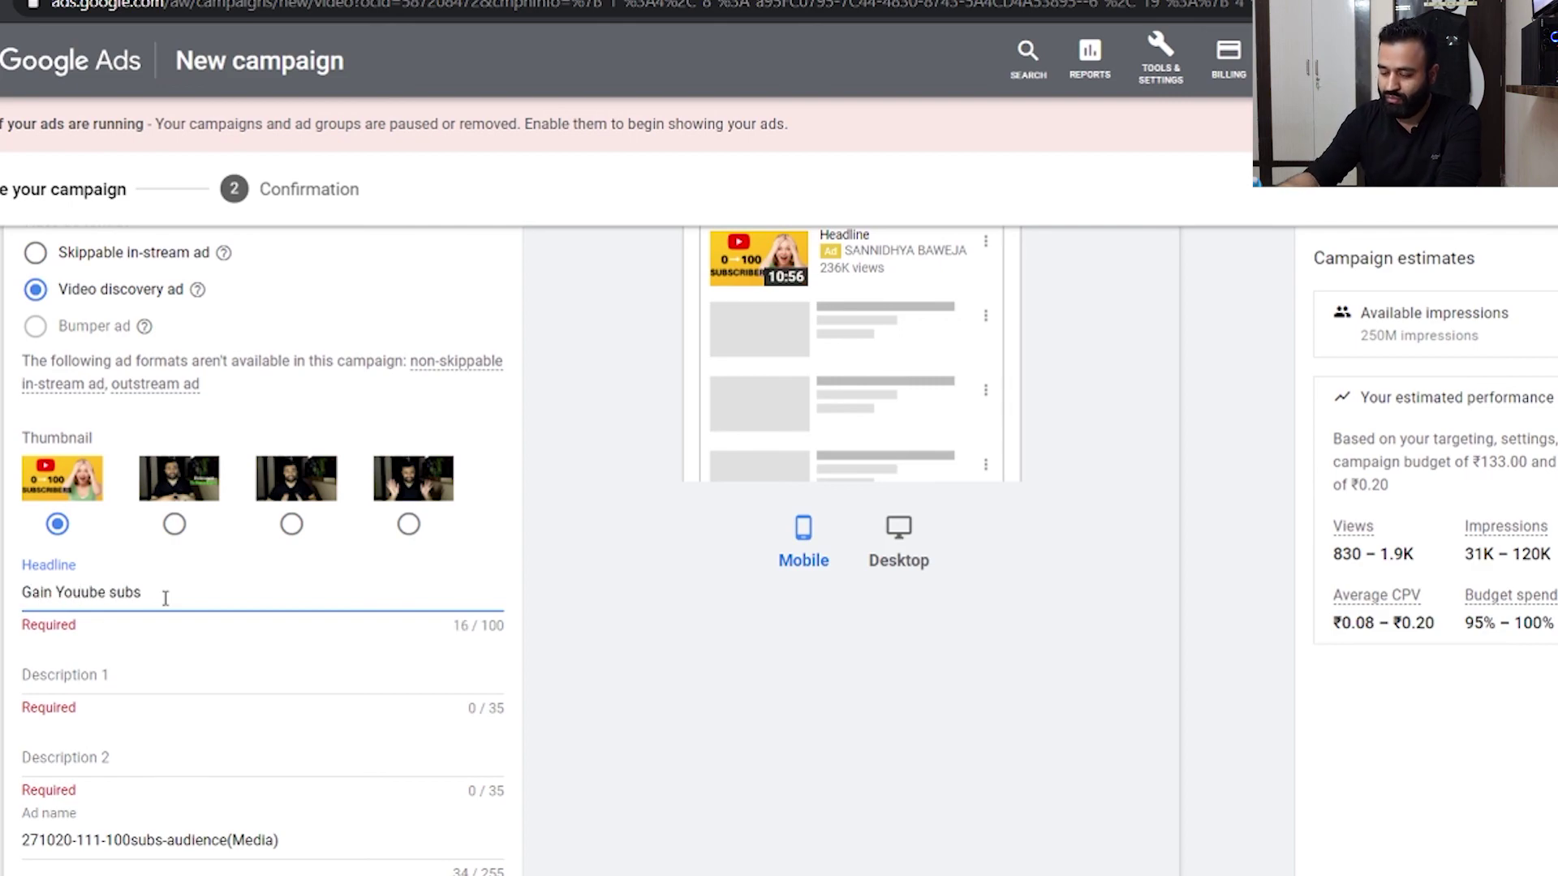
key(Right)
key(Right)
key(Right)
key(Right)
key(BackSpace)
text(T)
key(Right)
key(Right)
key(Right)
key(Right)
key(Right)
key(BackSpace)
text(S)
- Fill in the ad's descriptions with "Grow Your Channel" and "Step By Step Guide", and try to create the campaign
click(152, 671)
text(Grow Your Channel)
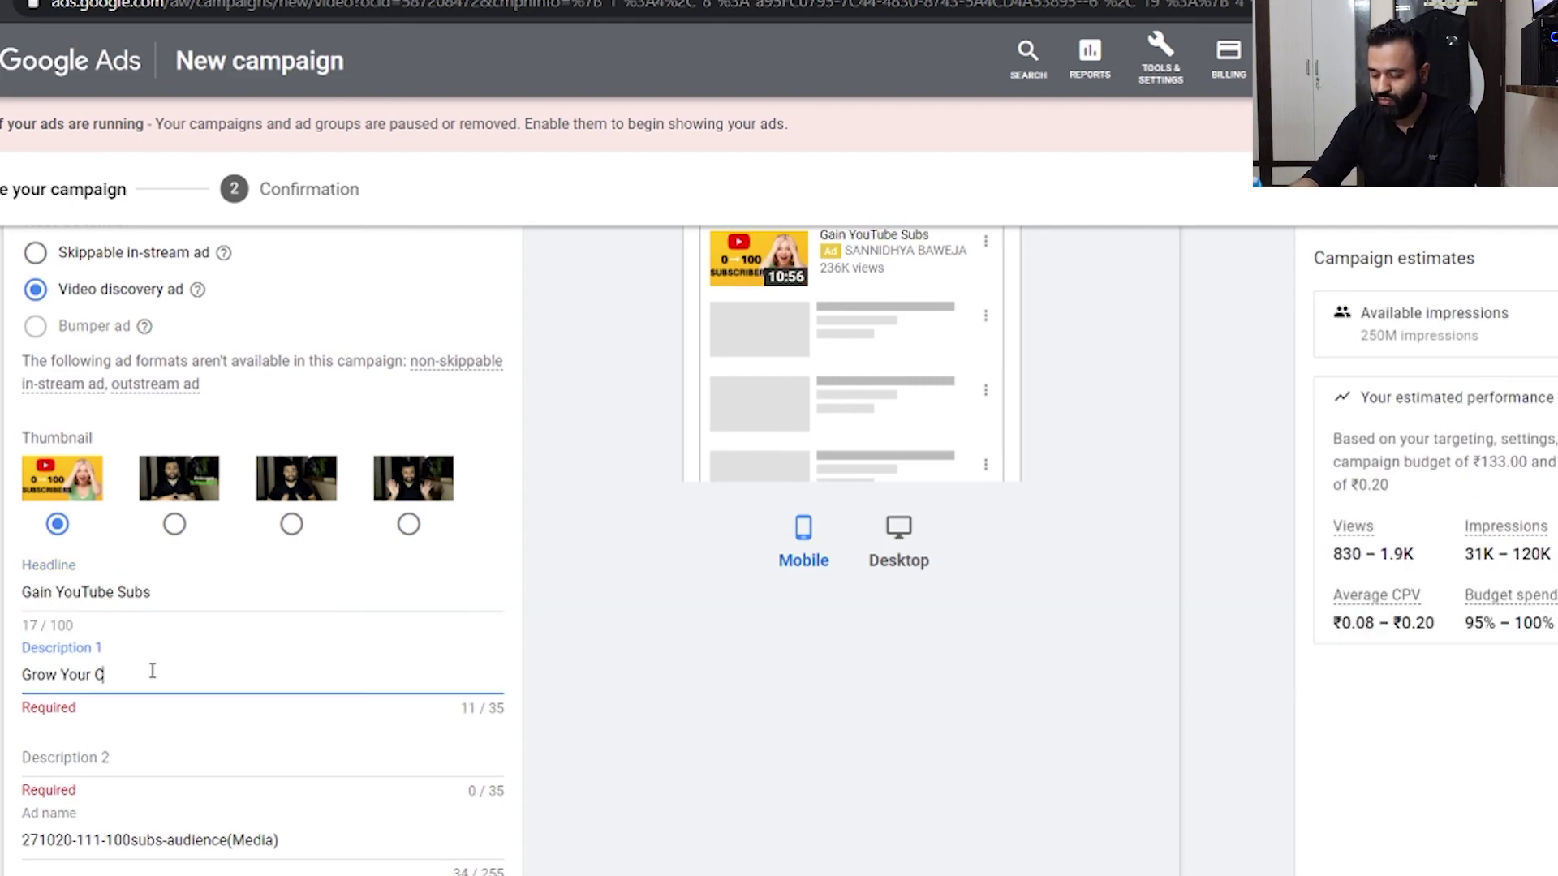
scroll(153, 671, down, 2)
key(Tab)
text(Step By Step Guide)
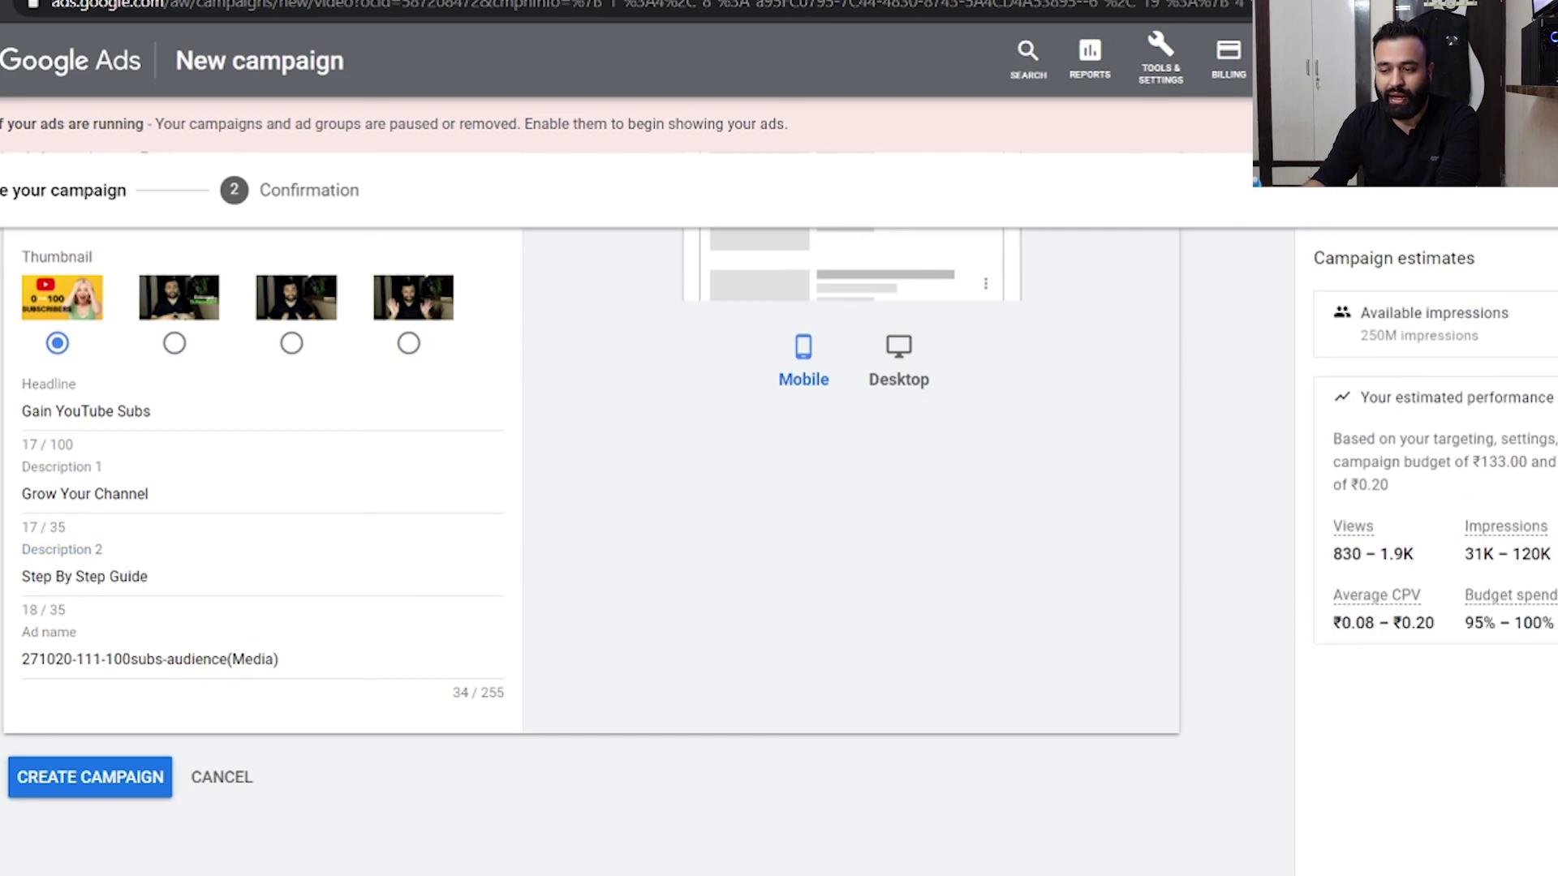
click(130, 783)
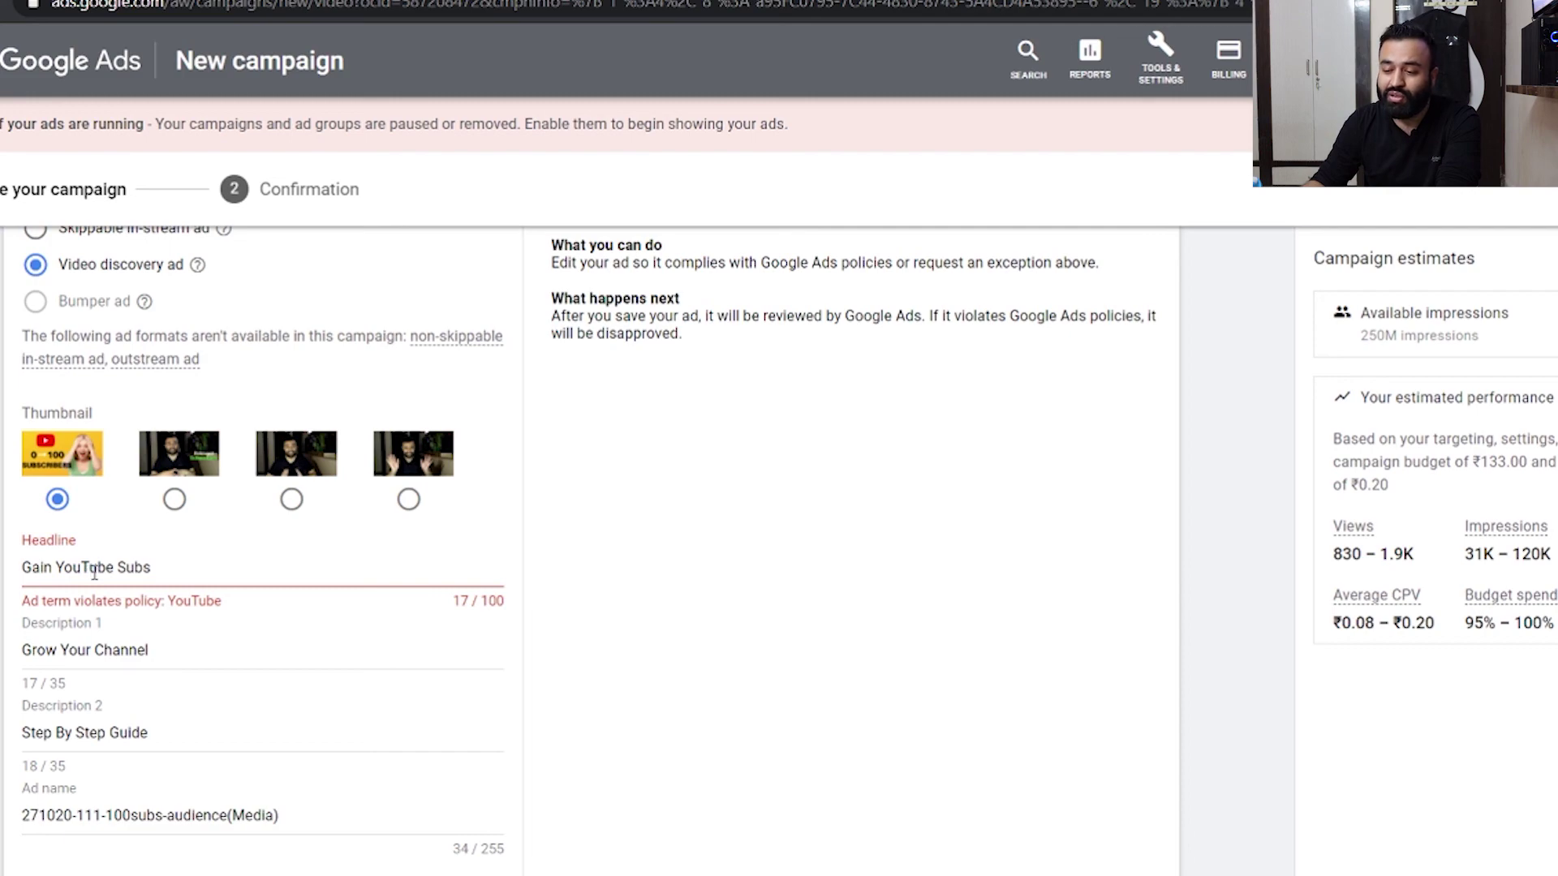
- Shorten YouTube to YT in the headline so it reads "Gain YT Subs", and submit the campaign for creation again
drag(115, 570, 102, 572)
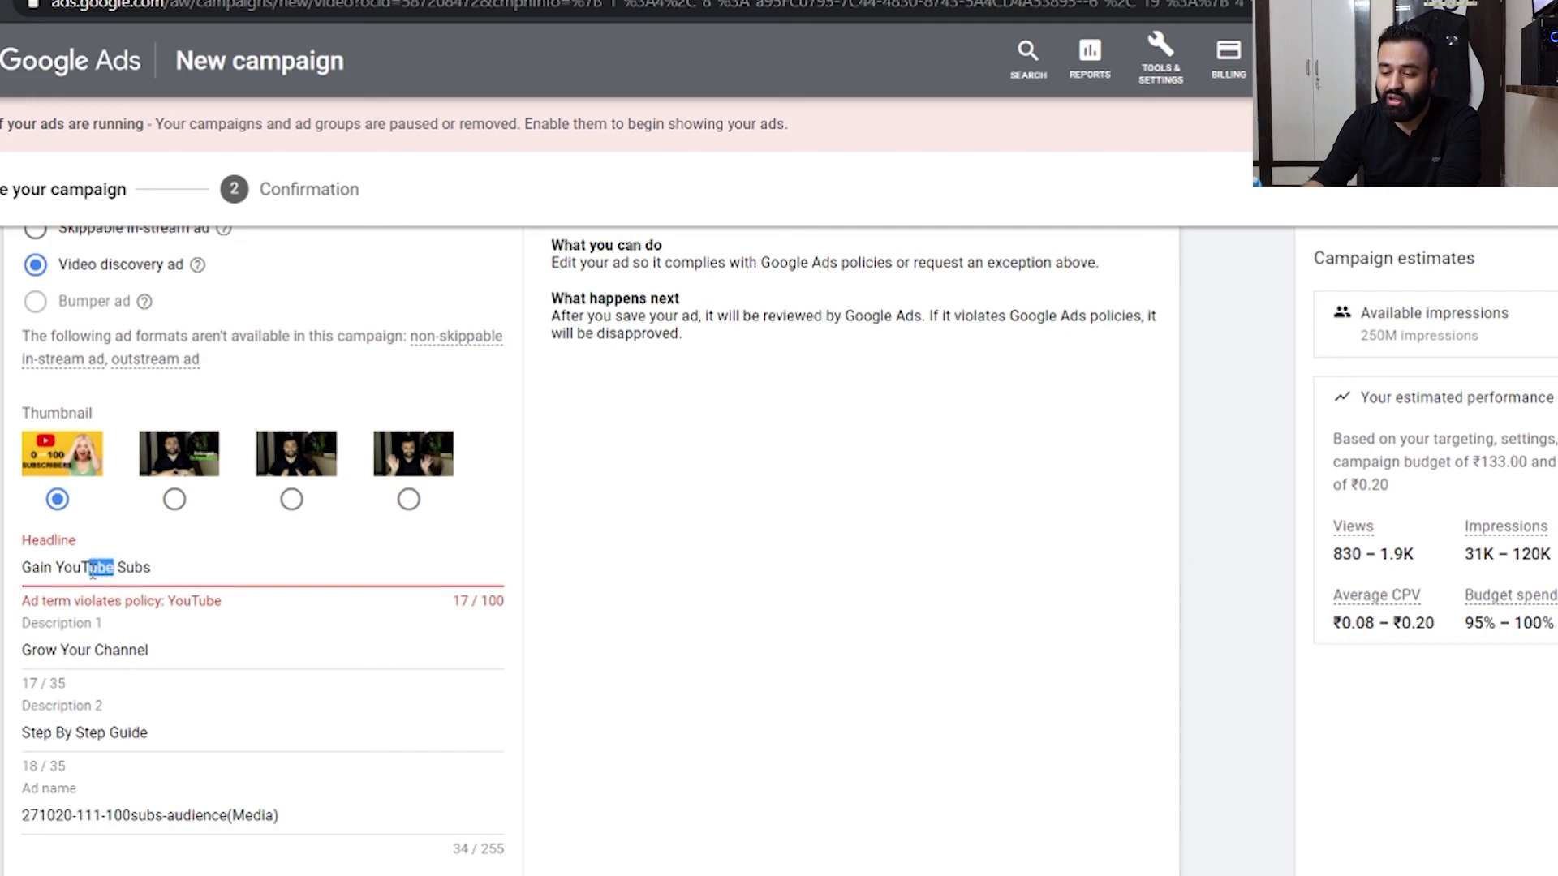
key(BackSpace)
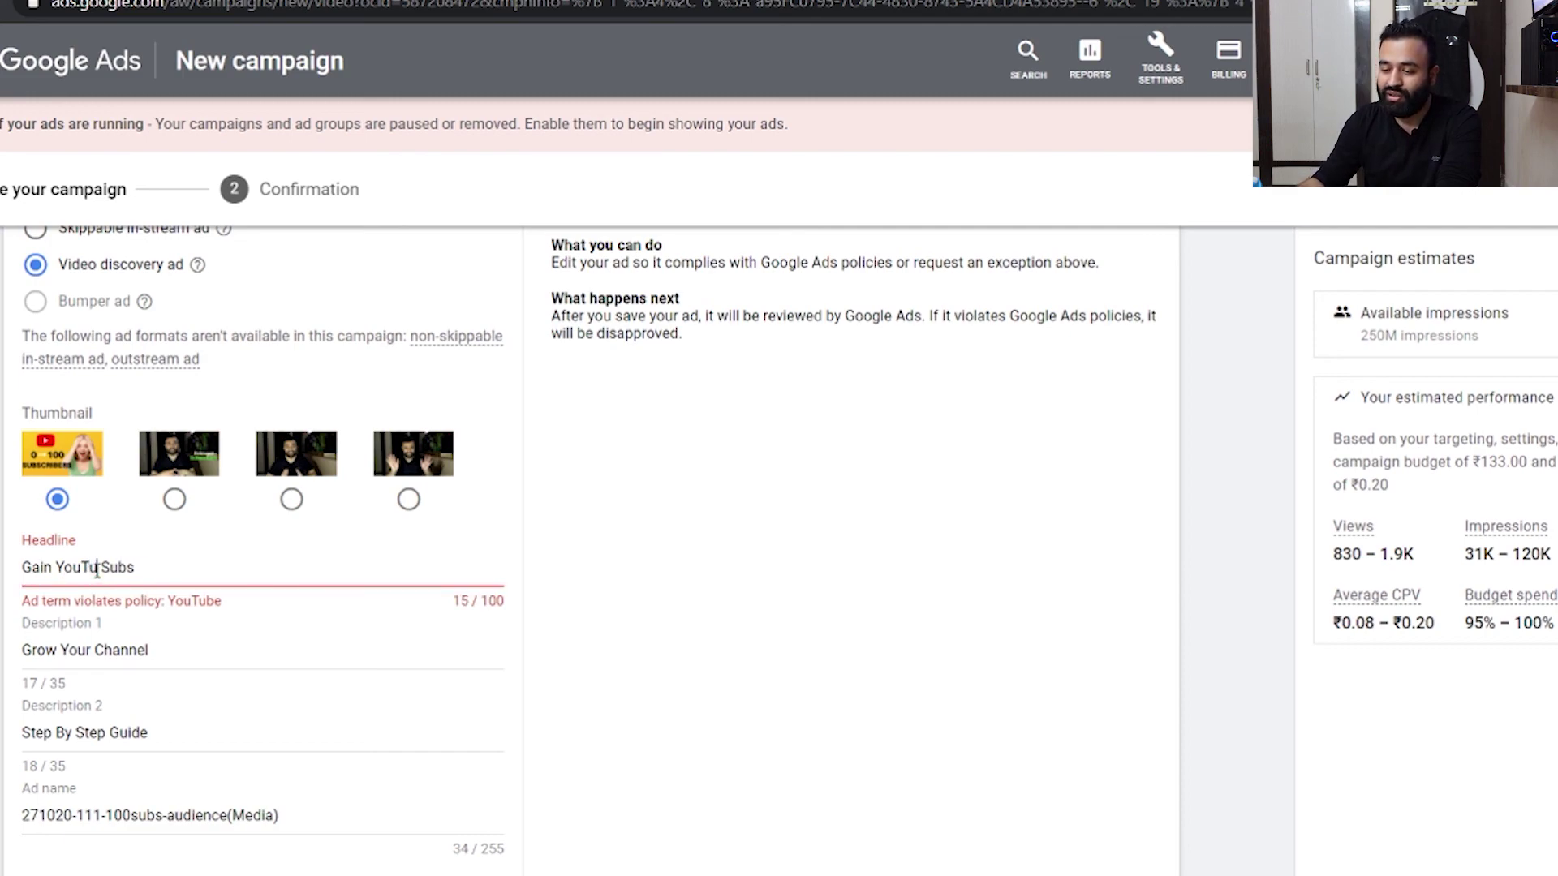
key(BackSpace)
key(BackSpace)
key(BackSpace)
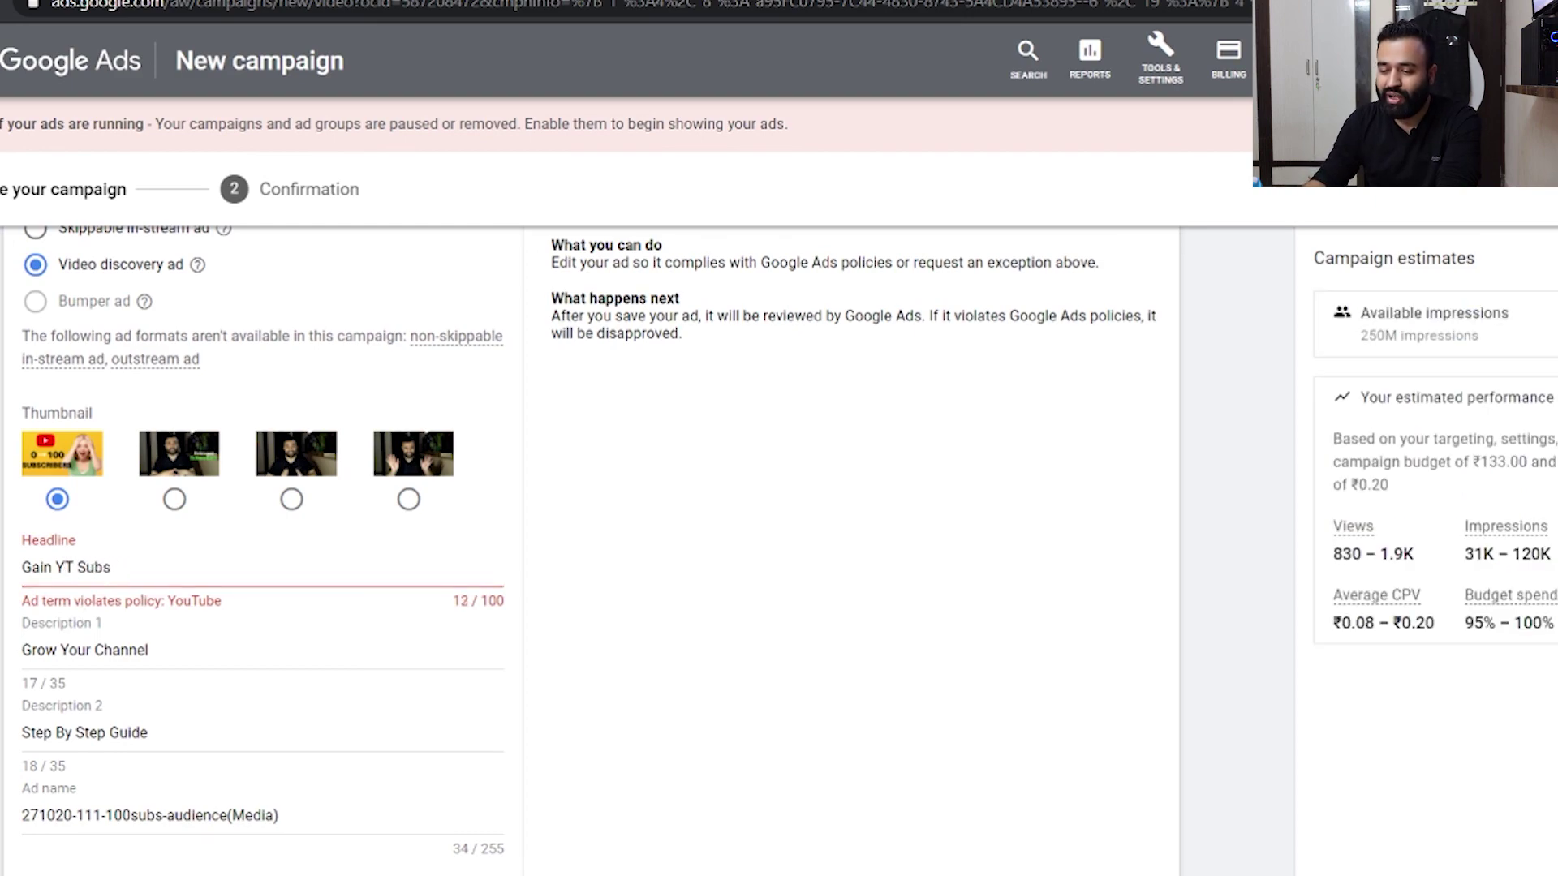
scroll(59, 567, down, 1)
click(118, 844)
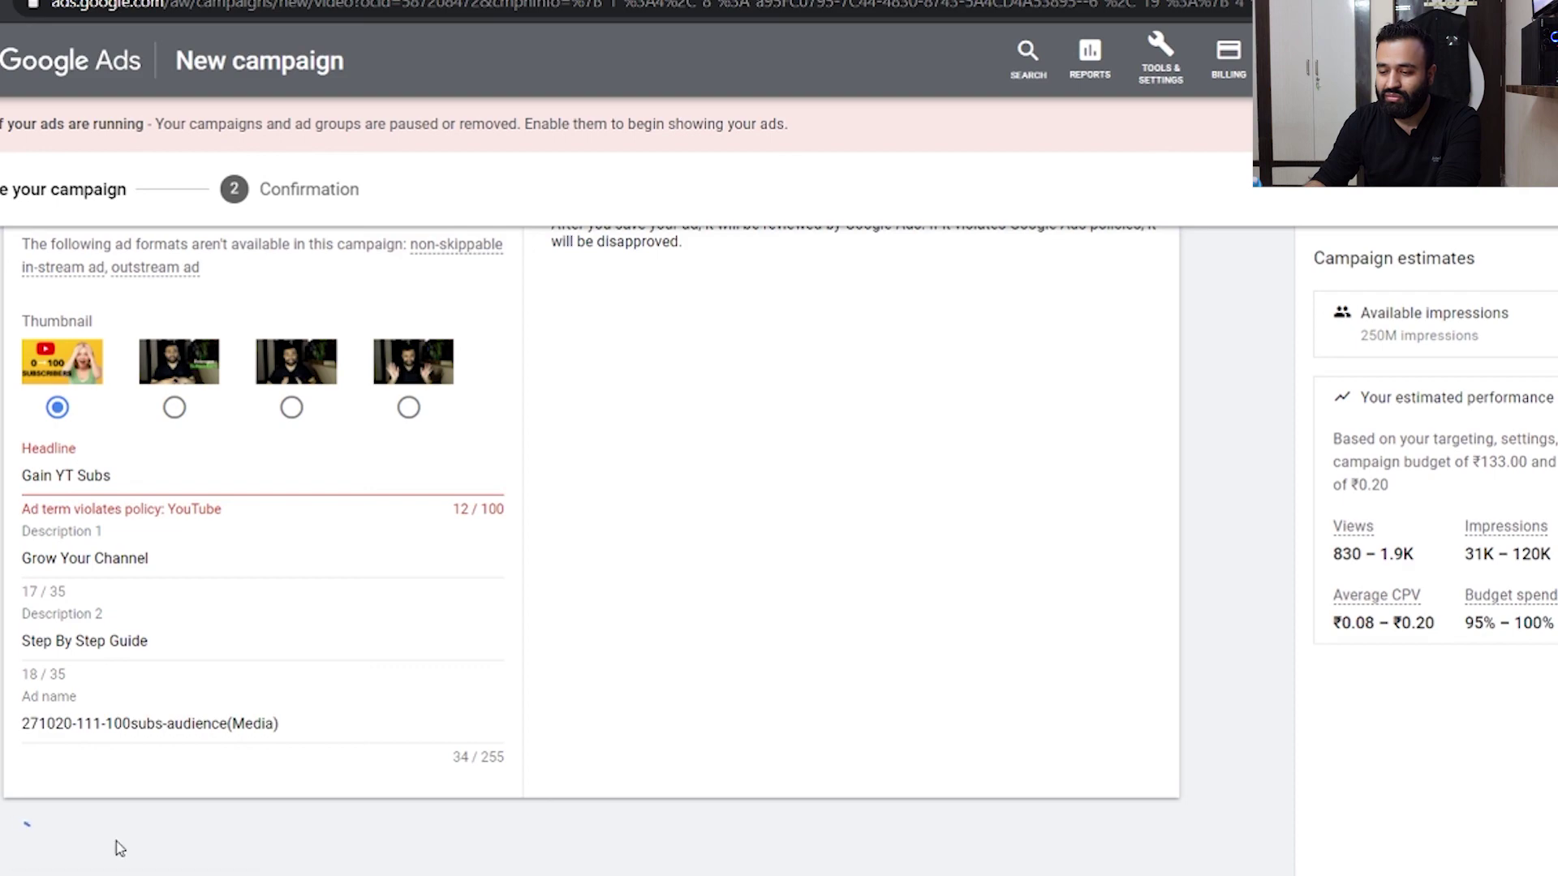